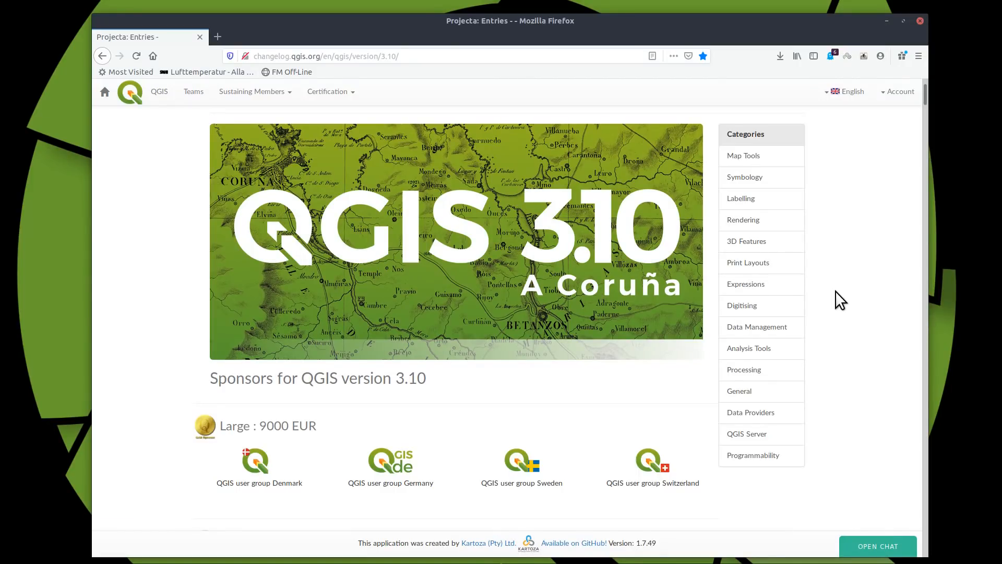
# Skim the QGIS 3.10 changelog page from the sponsors section down to the Processing feature entries.
pyautogui.scroll(1, 836, 291)
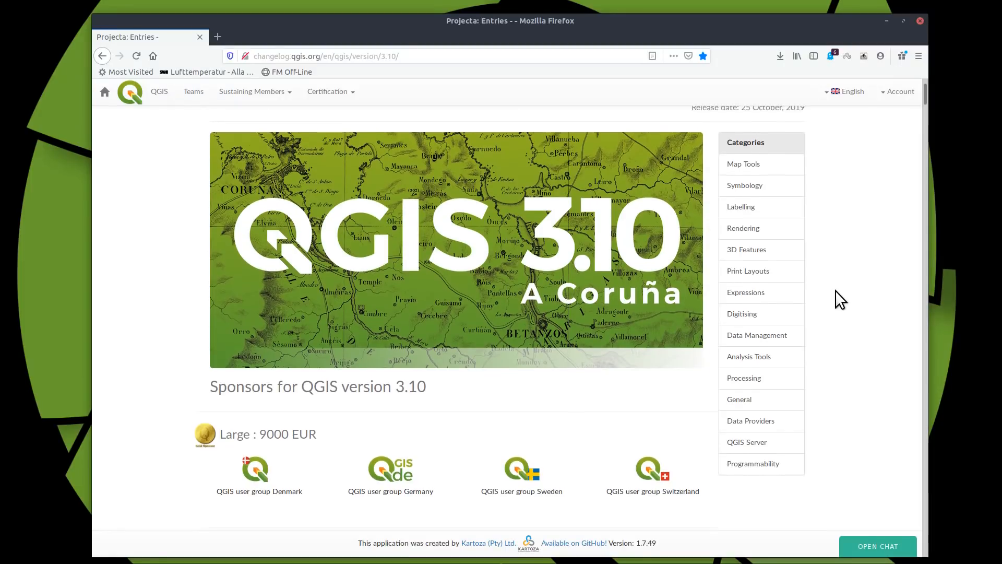
pyautogui.scroll(-15, 835, 290)
pyautogui.scroll(-15, 833, 293)
pyautogui.scroll(-10, 831, 298)
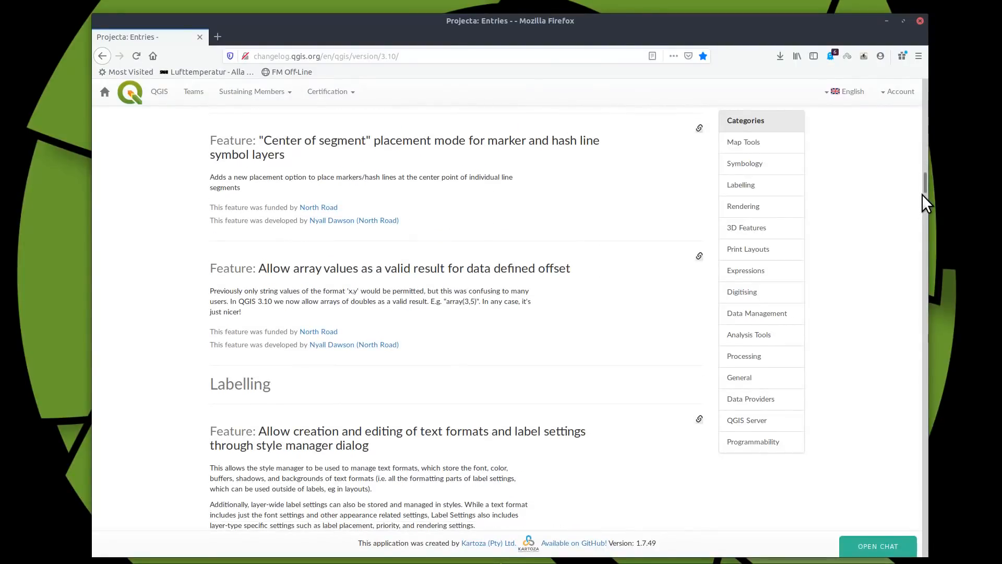
pyautogui.moveTo(925, 187); pyautogui.dragTo(915, 418)
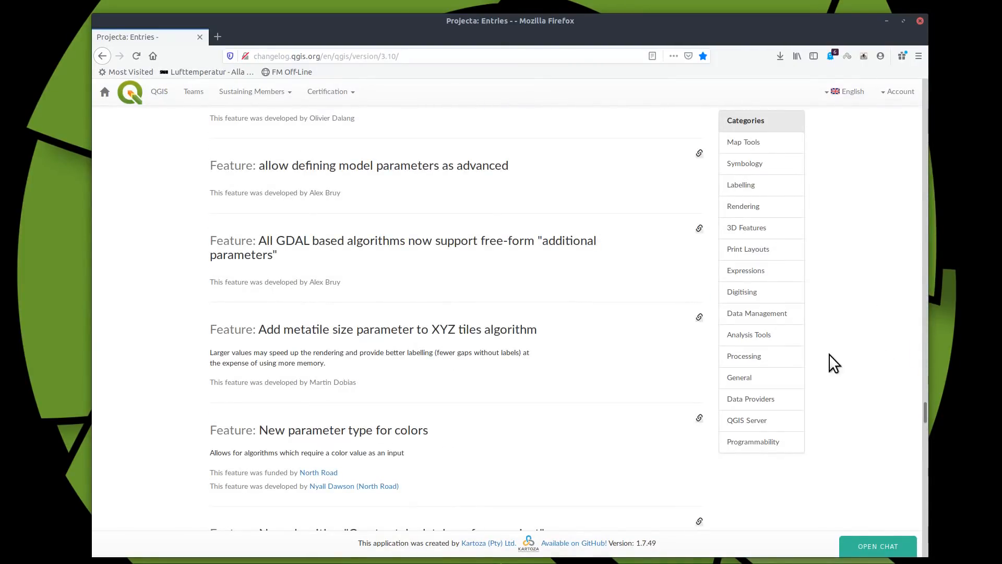
pyautogui.scroll(-8, 817, 359)
pyautogui.scroll(7, 822, 362)
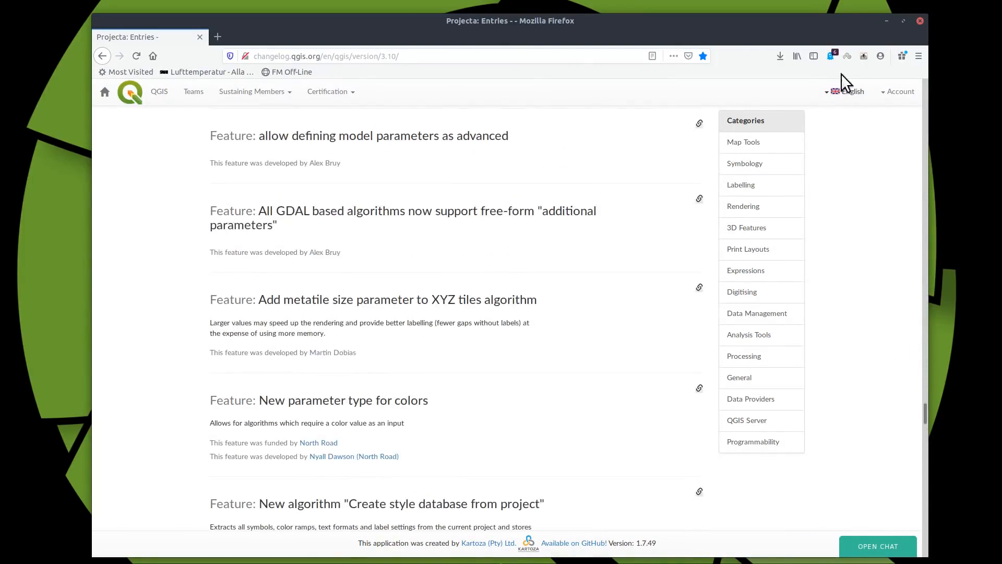
# Minimize the browser window and switch to QGIS with its untitled project.
pyautogui.click(886, 21)
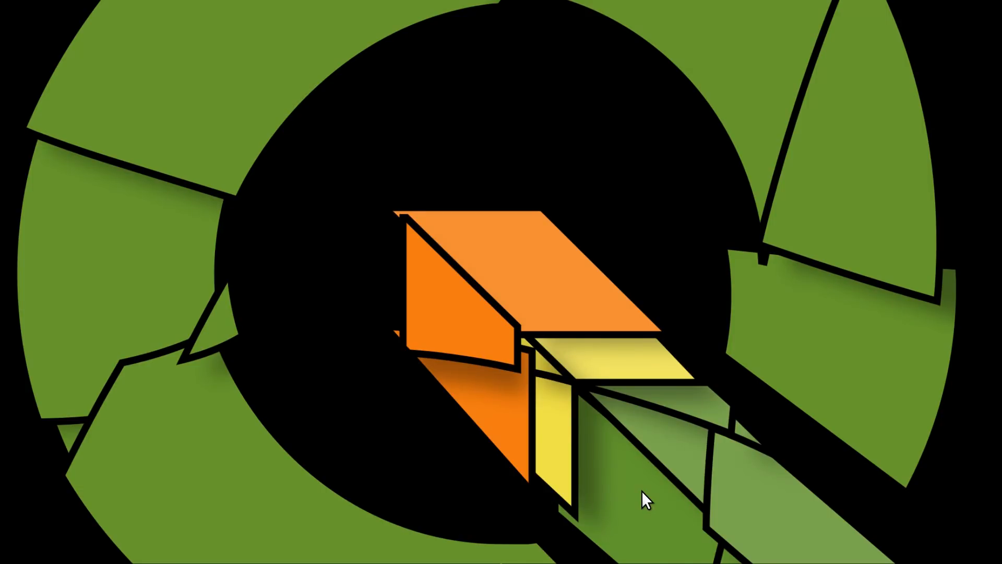
pyautogui.hotkey('alt', 'Tab')
pyautogui.hotkey('alt', 'Tab')
pyautogui.hotkey('alt', 'Tab')
pyautogui.hotkey('alt', 'Tab')
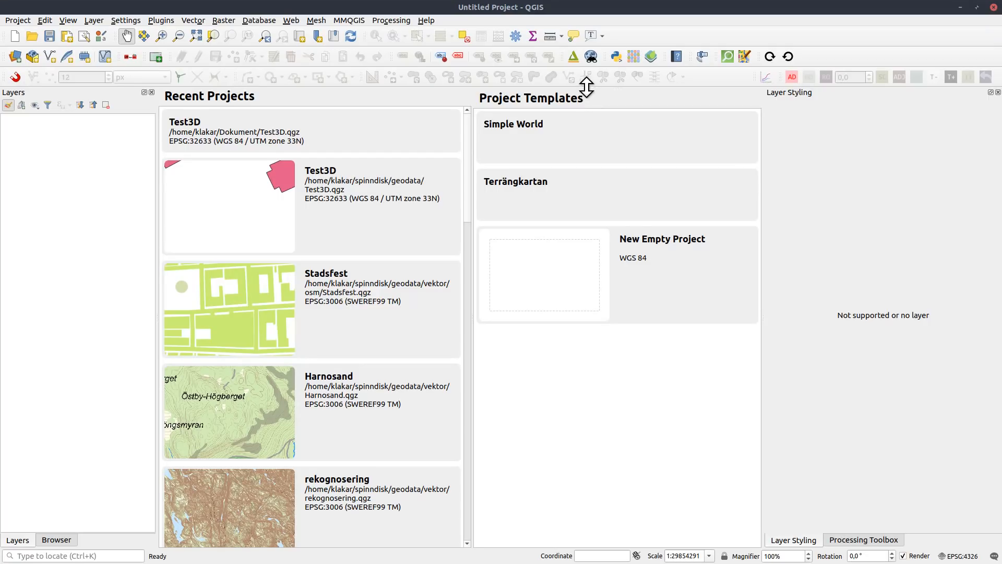
# Expand the empty area above the project templates on the welcome page and collapse it again.
pyautogui.moveTo(587, 89); pyautogui.dragTo(587, 260)
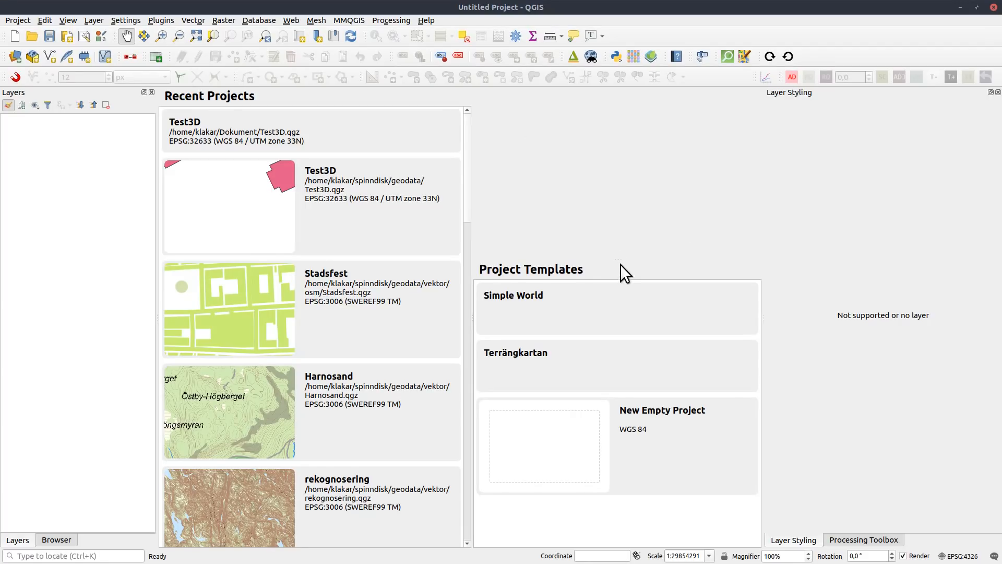
pyautogui.moveTo(620, 256); pyautogui.dragTo(618, 82)
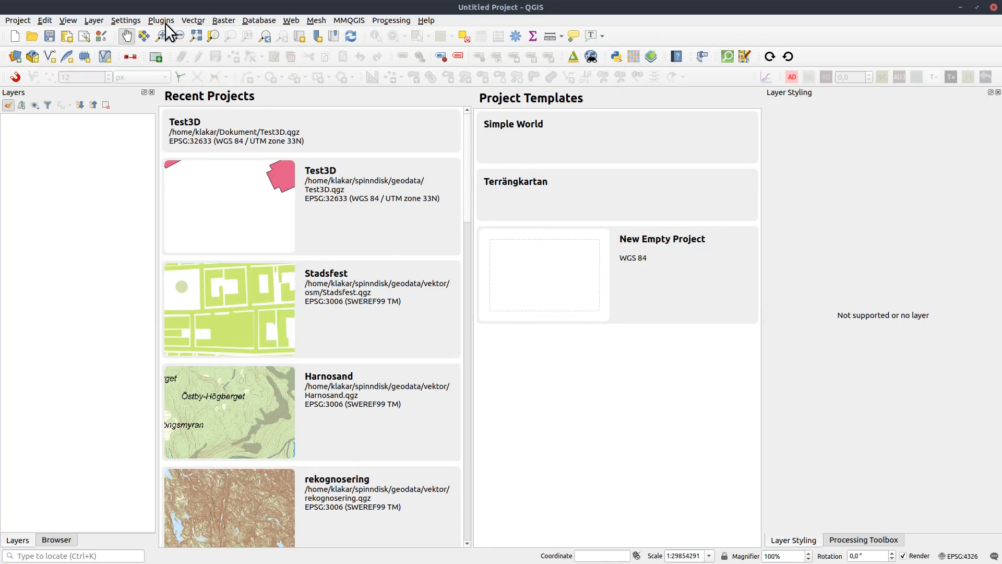
# Review the General and Map Tools options, including the choices for preferred angle units, and cancel the options dialog.
pyautogui.click(126, 21)
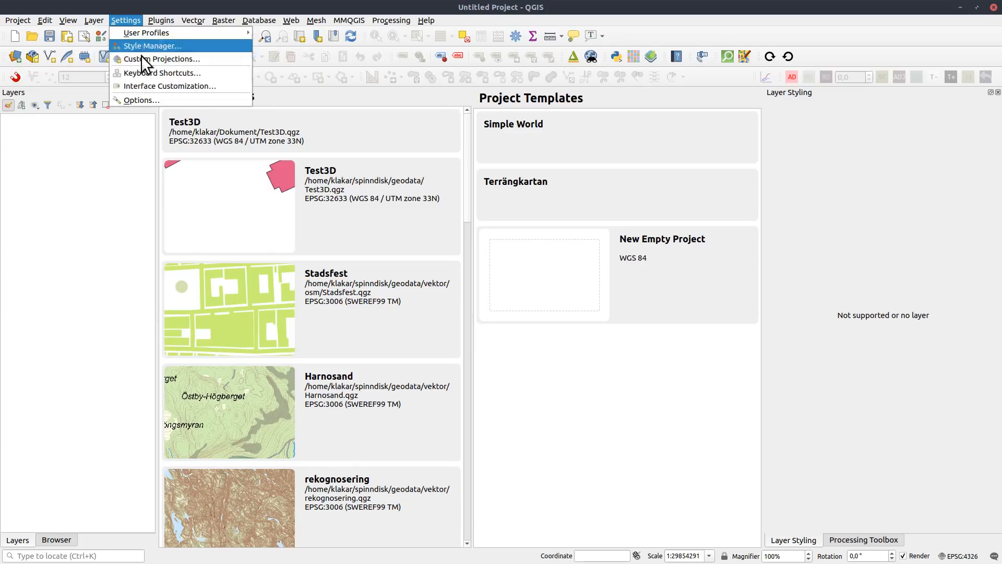
pyautogui.click(142, 100)
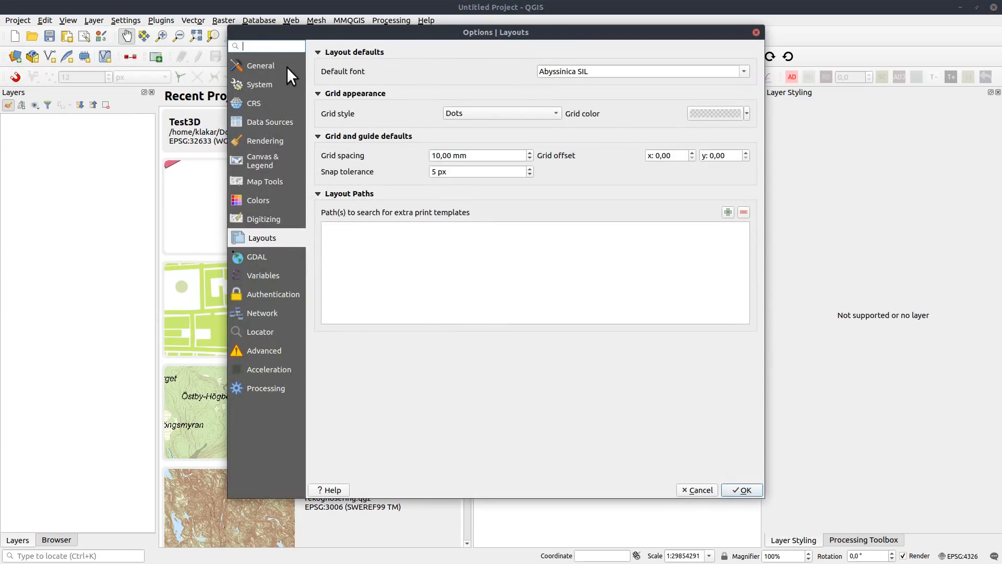
pyautogui.click(272, 66)
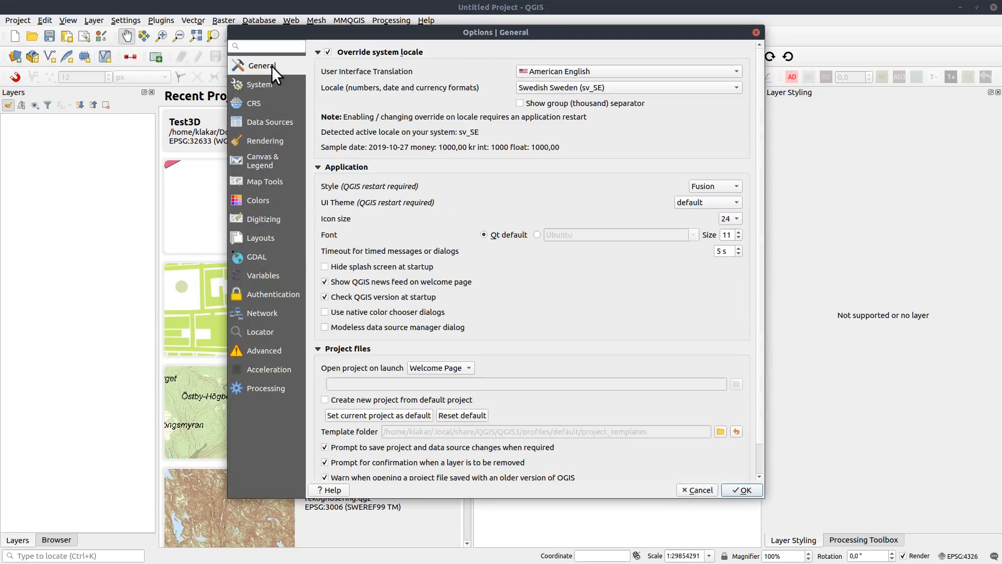
pyautogui.click(260, 180)
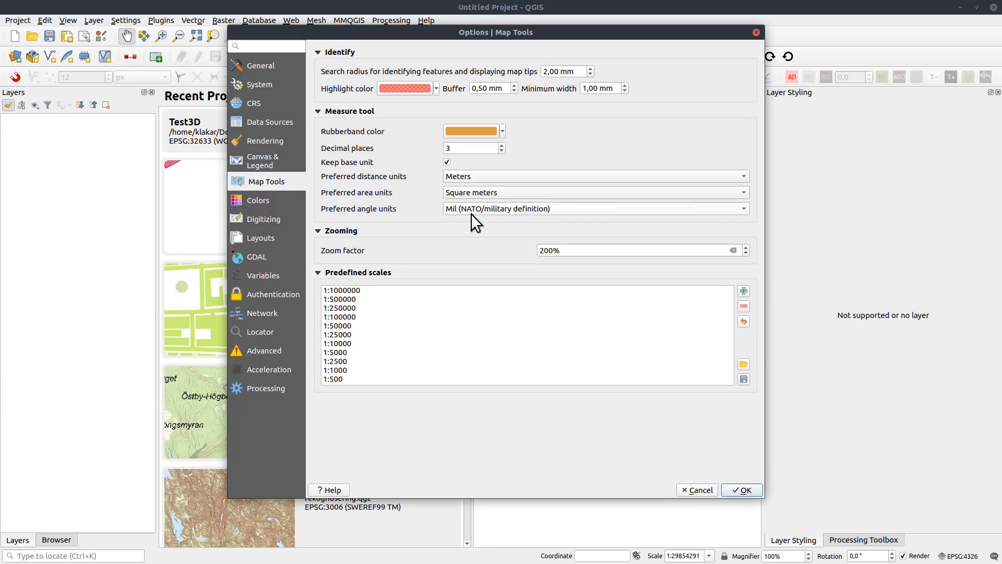
pyautogui.click(503, 212)
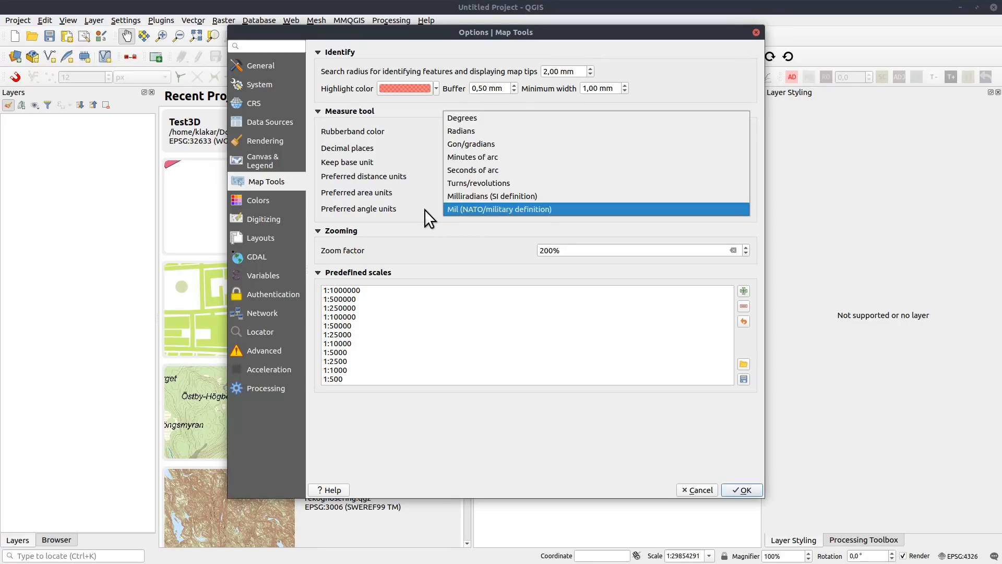
pyautogui.click(450, 210)
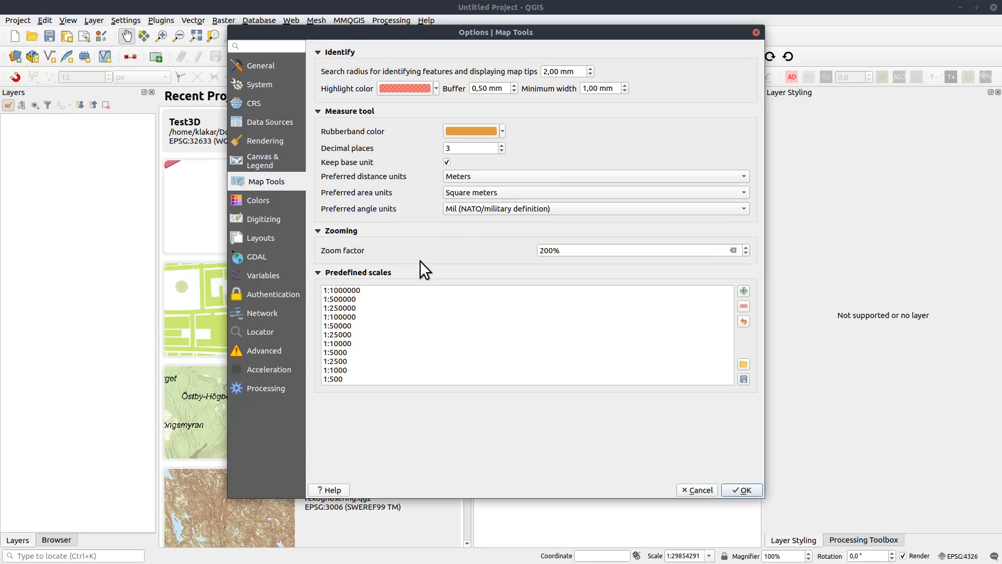
pyautogui.click(700, 489)
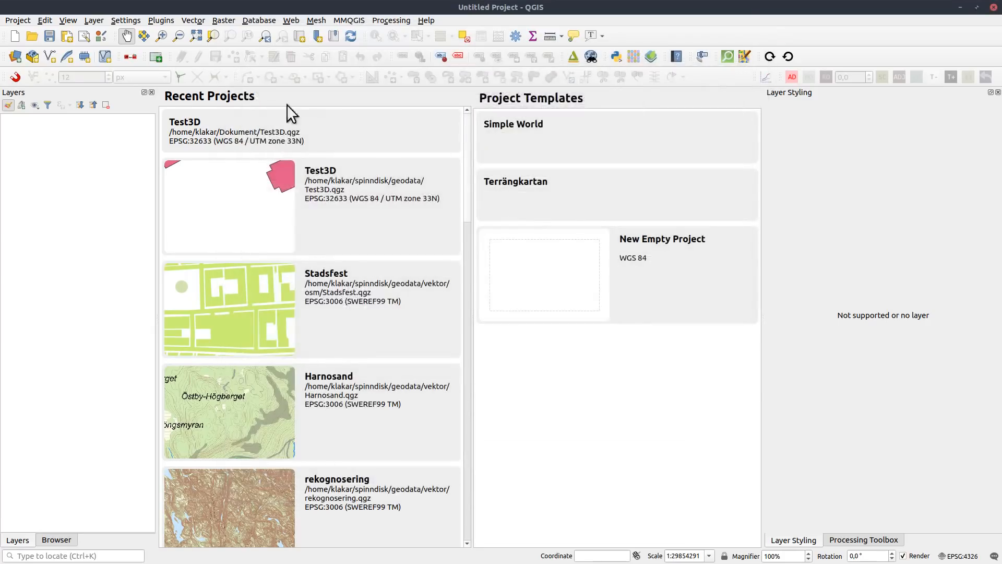
# Enable interface customization, and move and enlarge its dialog to show the full object list with labels.
pyautogui.click(125, 21)
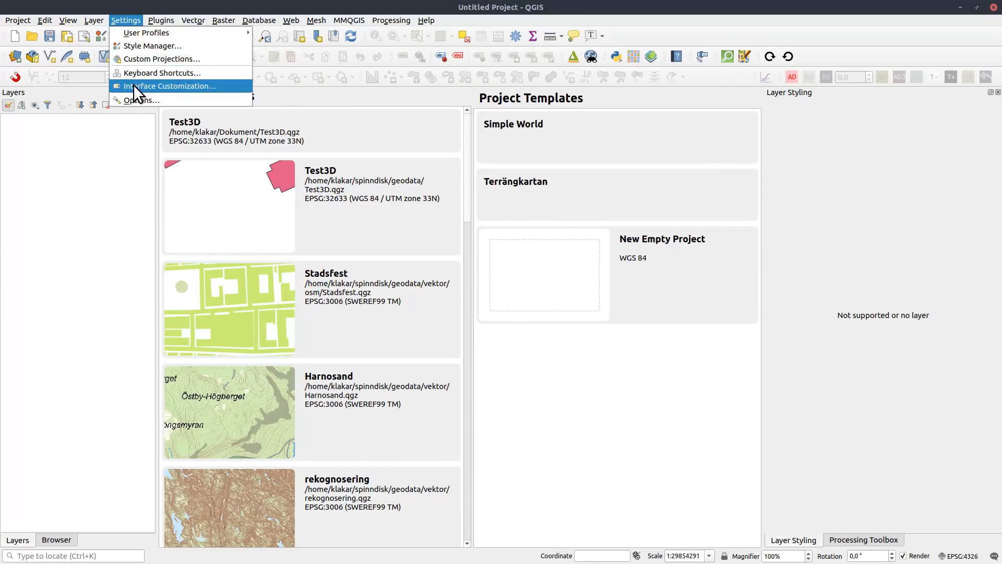
pyautogui.click(211, 87)
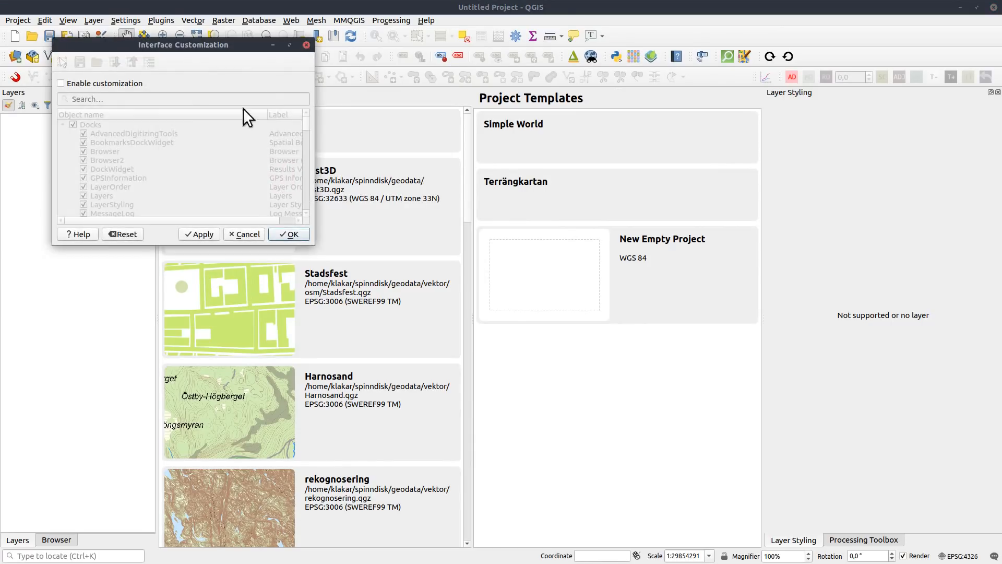
pyautogui.click(81, 83)
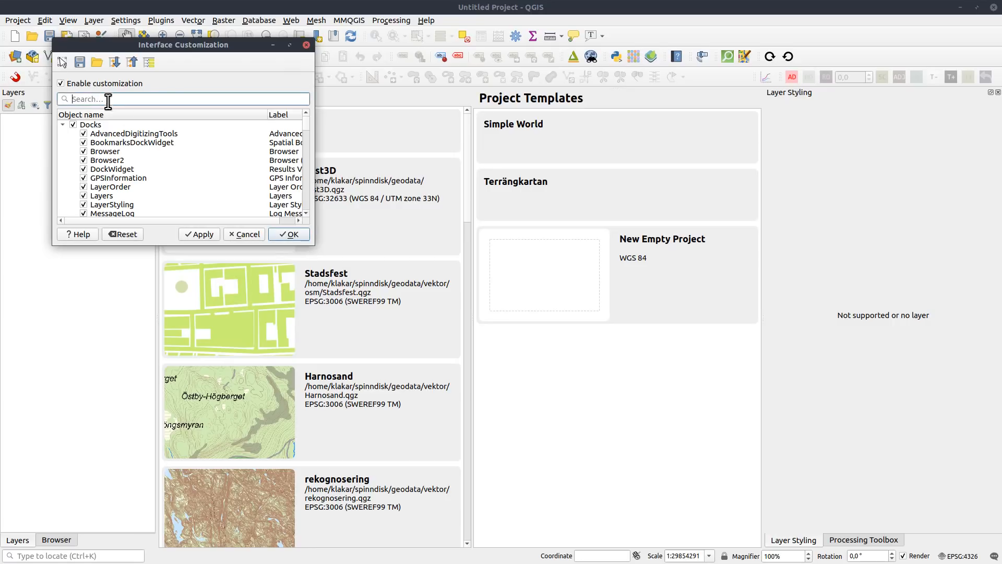
pyautogui.moveTo(173, 43); pyautogui.dragTo(354, 74)
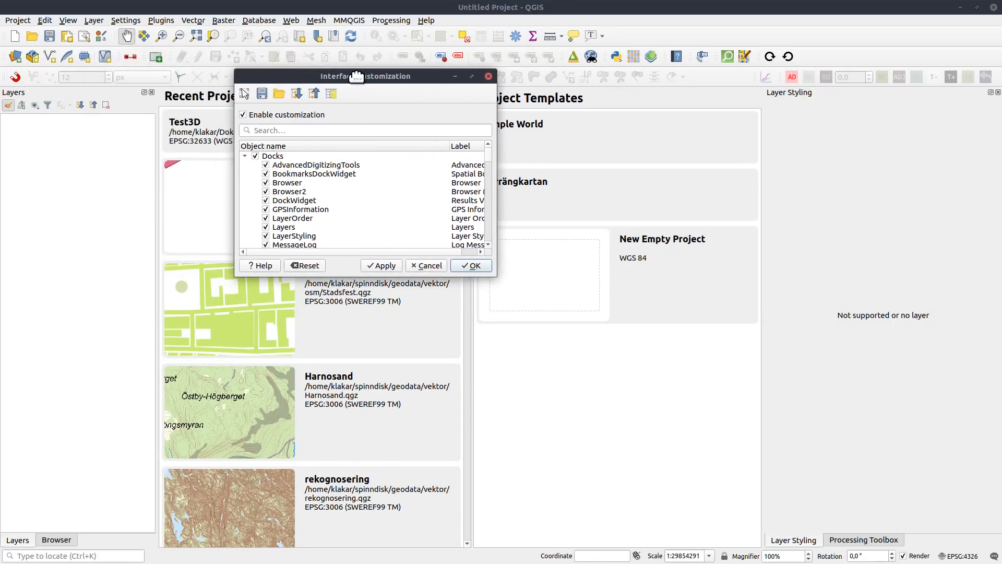
pyautogui.moveTo(492, 273); pyautogui.dragTo(671, 420)
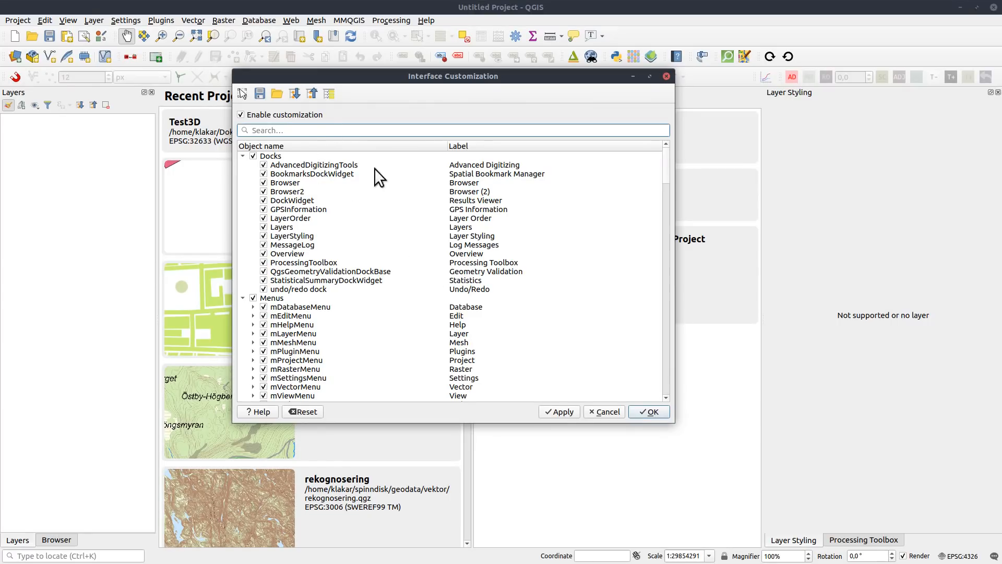
# Search the customizable interface objects for "save", and disable customization again before accepting the dialog.
pyautogui.moveTo(666, 167)
pyautogui.mouseDown()
pyautogui.moveTo(678, 403)
pyautogui.moveTo(666, 359)
pyautogui.moveTo(663, 157)
pyautogui.mouseUp()
pyautogui.click(312, 132)
pyautogui.write('save')
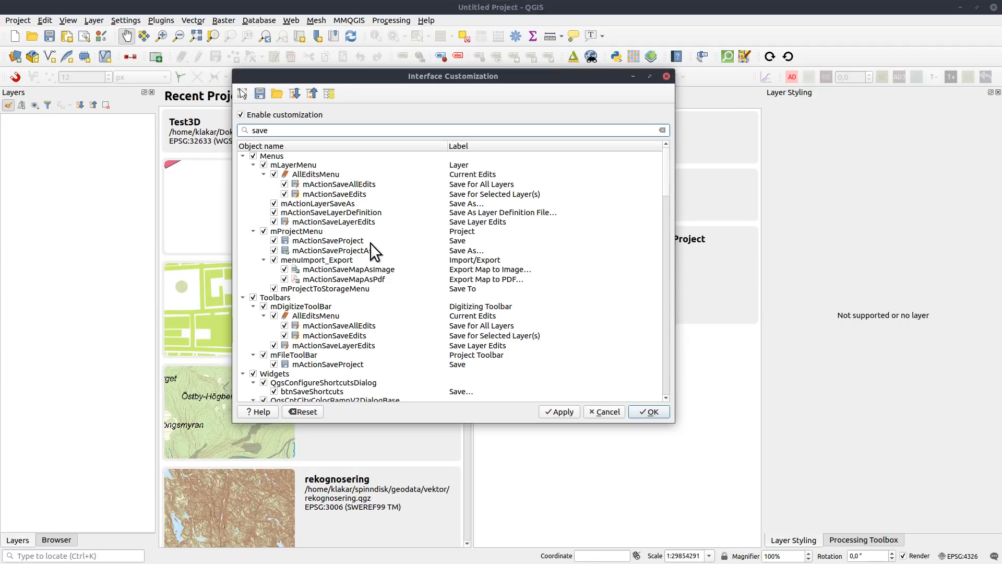
pyautogui.scroll(-8, 491, 261)
pyautogui.scroll(8, 425, 261)
pyautogui.click(244, 115)
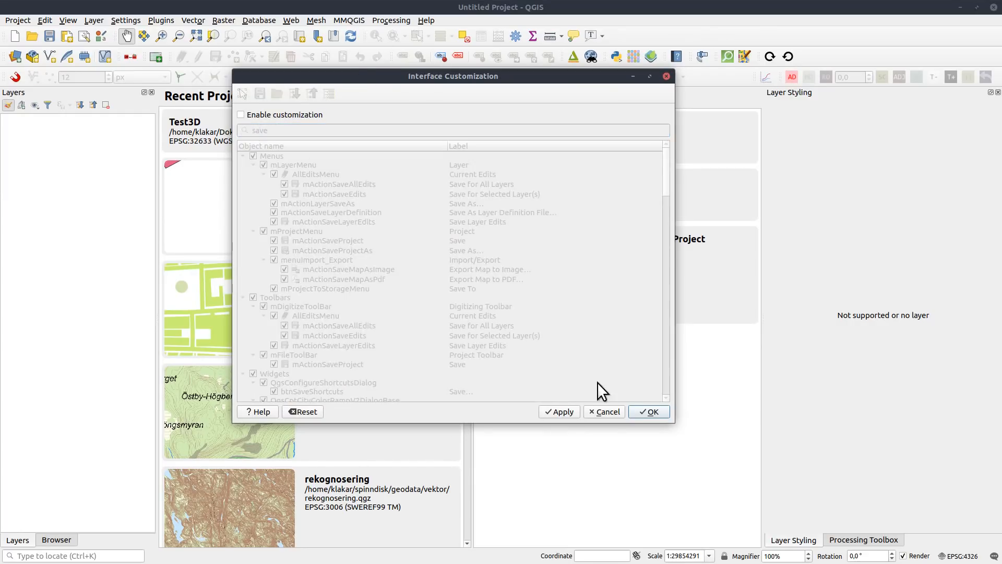
pyautogui.click(647, 412)
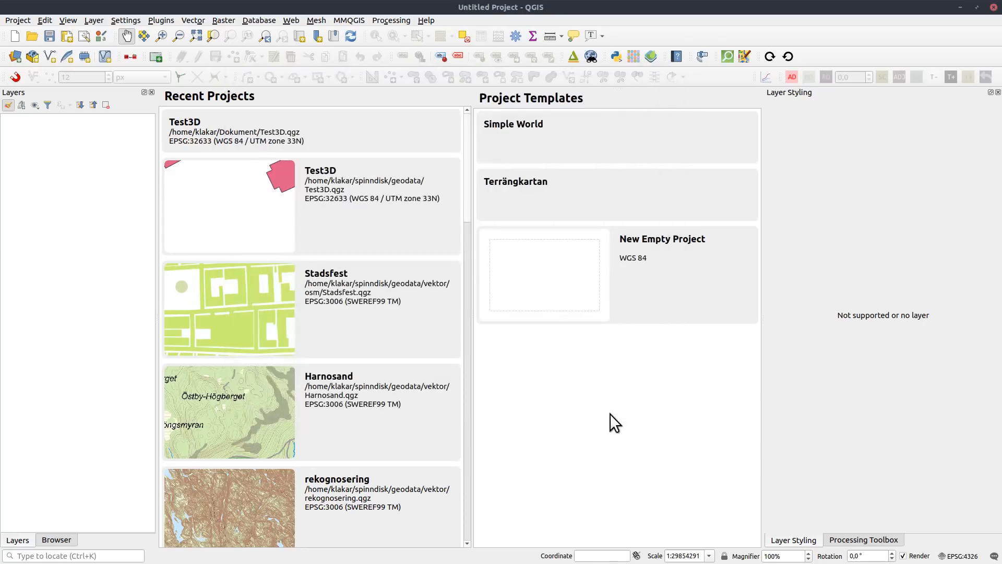
# Reopen the program options and review the Colors and Digitizing settings.
pyautogui.click(126, 20)
pyautogui.click(177, 106)
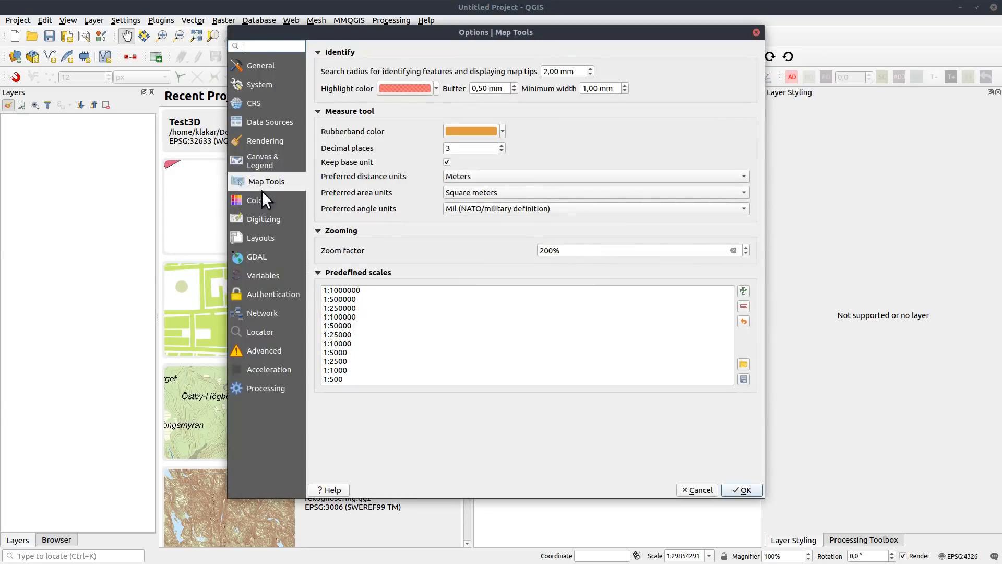
pyautogui.click(262, 217)
pyautogui.click(264, 203)
pyautogui.click(270, 219)
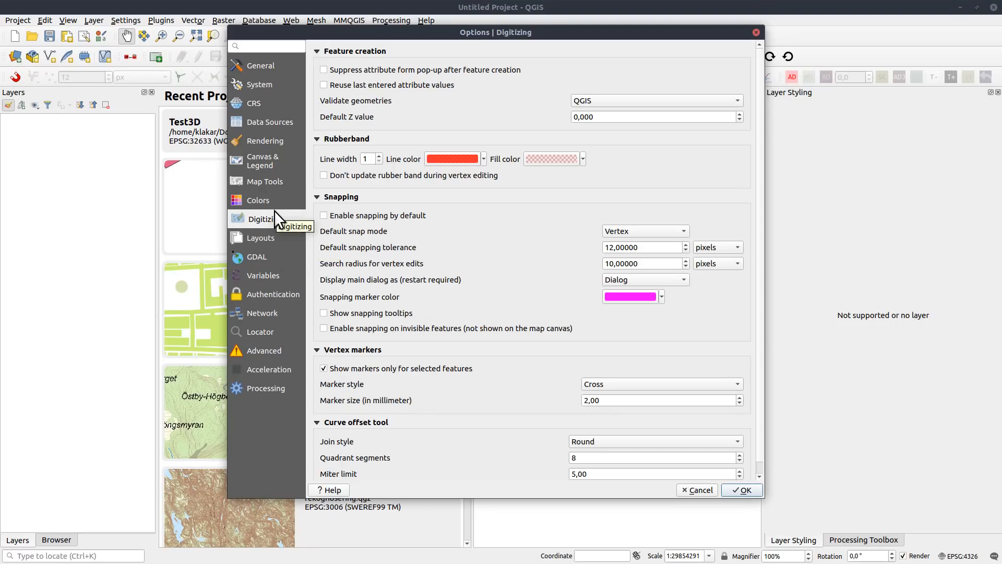
# Set the default raster resampling to Bilinear when zoomed in and Average when zoomed out, and save the options.
pyautogui.click(267, 141)
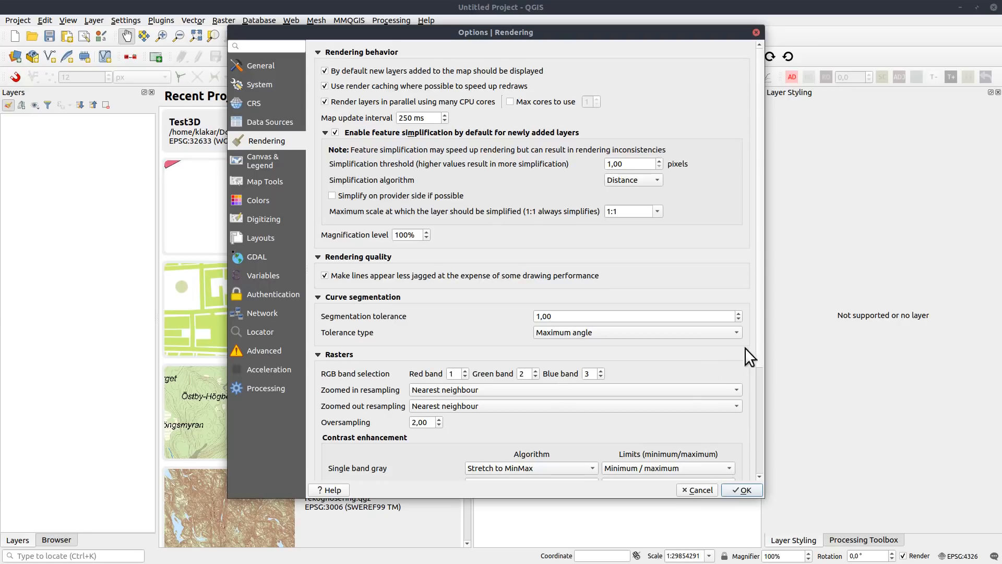
pyautogui.moveTo(758, 349); pyautogui.dragTo(760, 417)
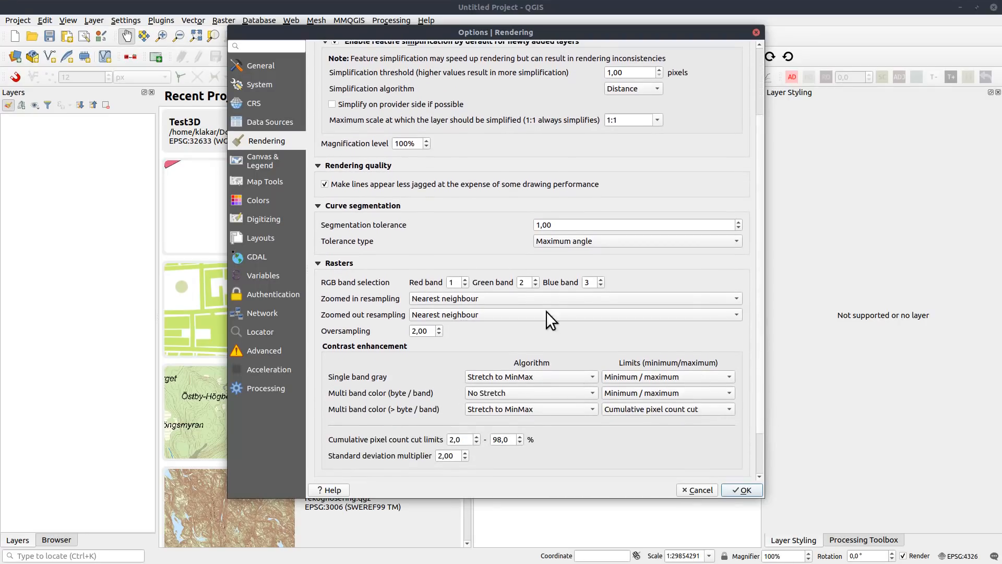
pyautogui.click(449, 297)
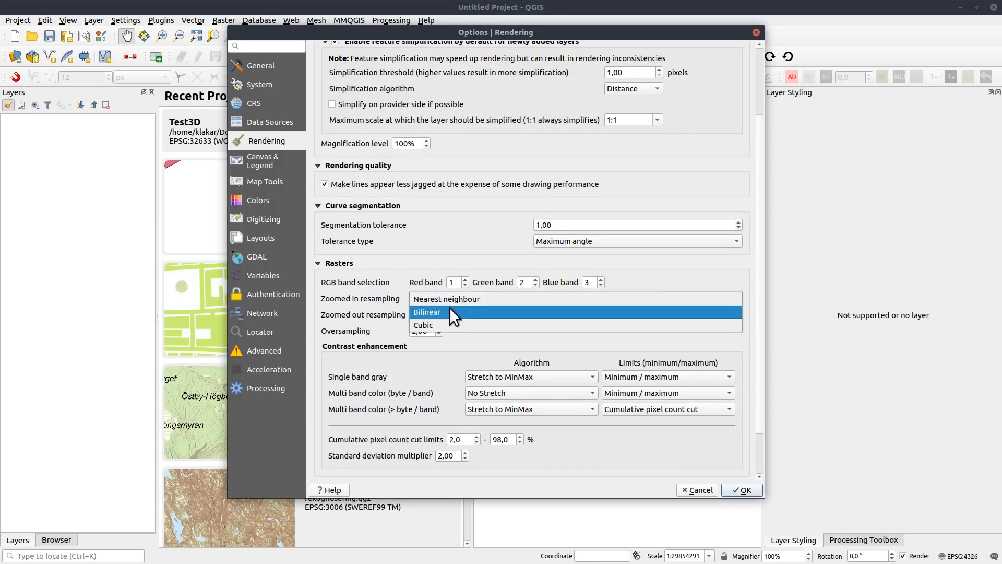
pyautogui.click(450, 313)
pyautogui.click(450, 312)
pyautogui.click(452, 326)
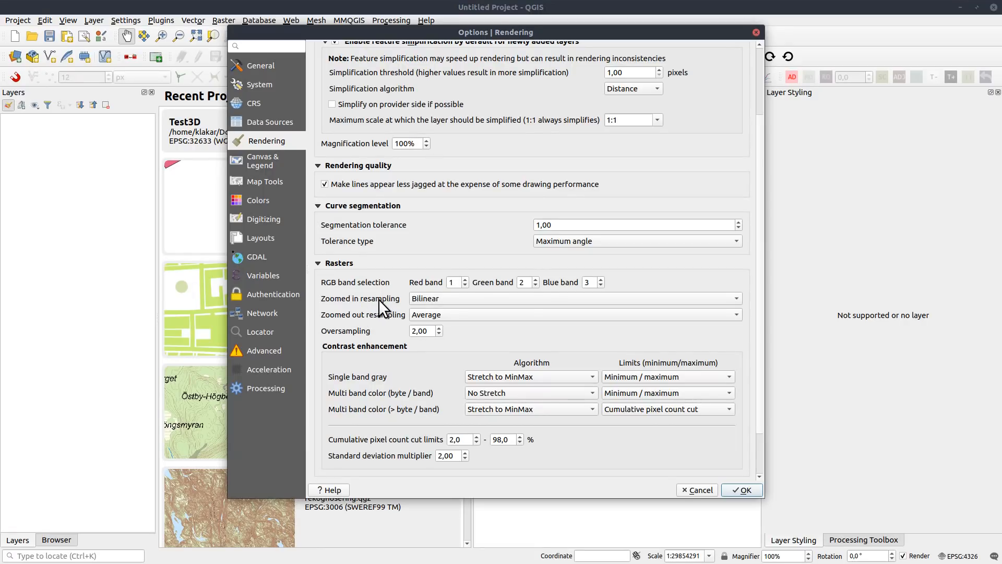
pyautogui.click(743, 489)
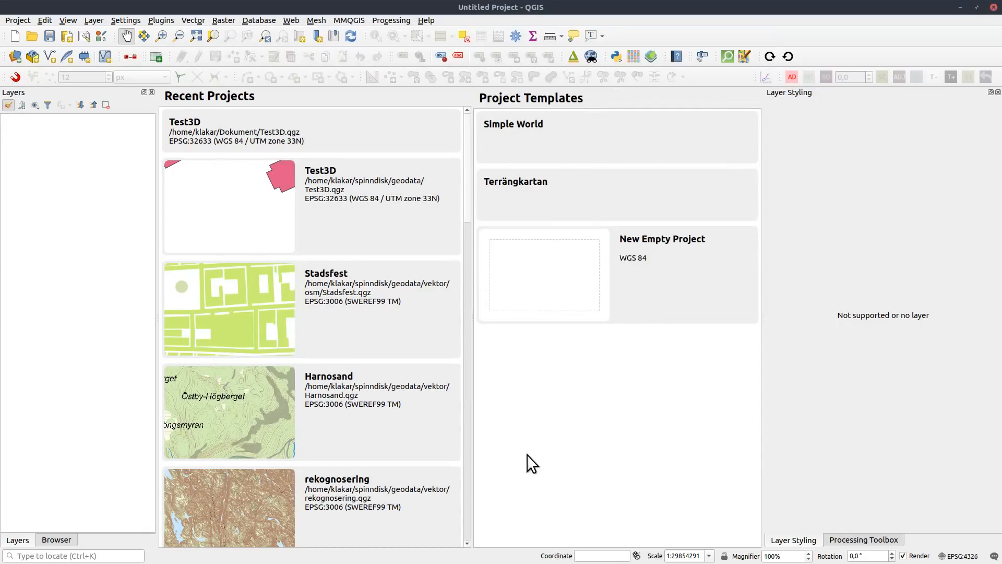
# Find the Test3D project in the file browser tree and open it.
pyautogui.click(68, 543)
pyautogui.scroll(-15, 52, 287)
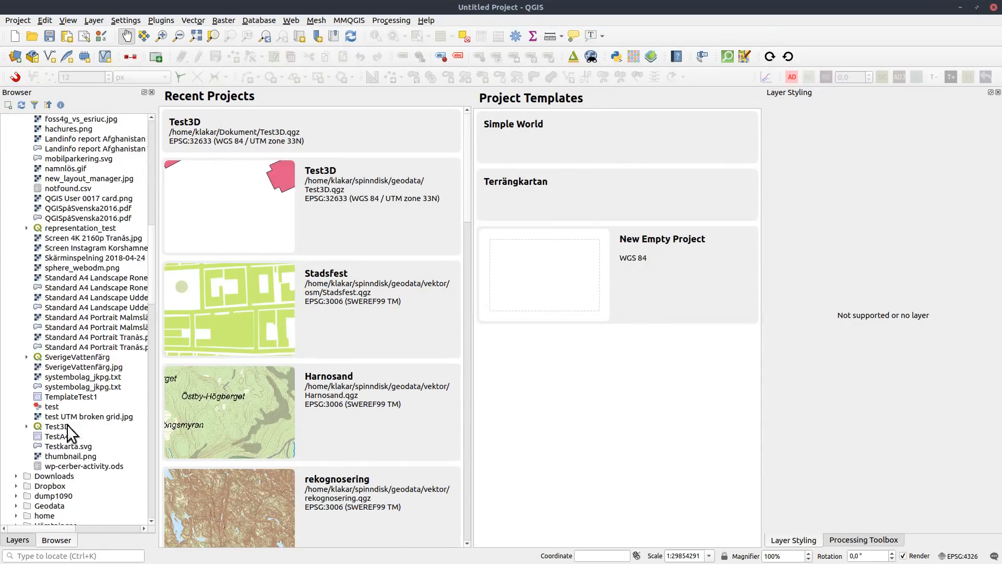
pyautogui.doubleClick(57, 427)
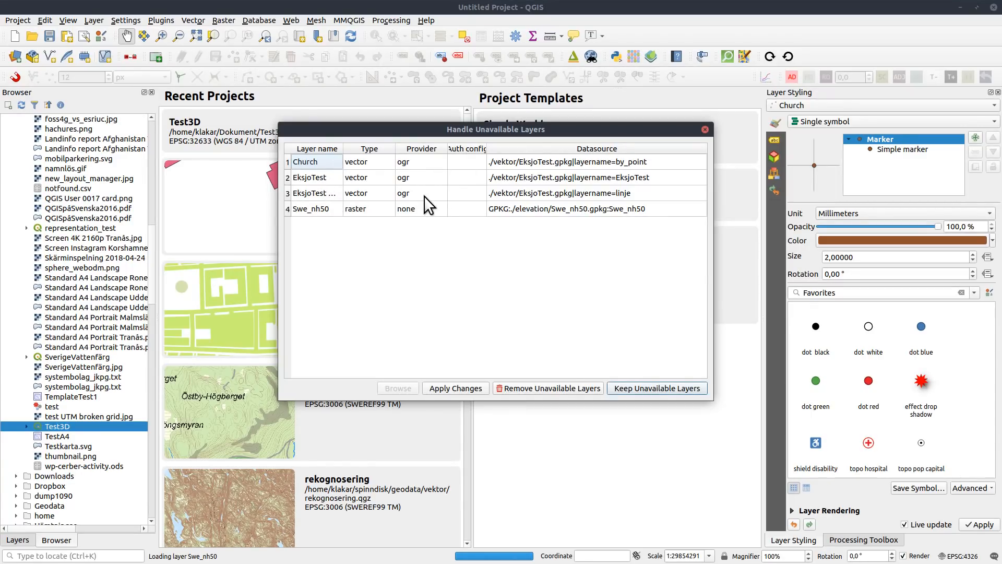
# Relink the unavailable Church layer to EksjoTest.gpkg in the vektor folder and apply the changes to the unavailable layers.
pyautogui.click(332, 163)
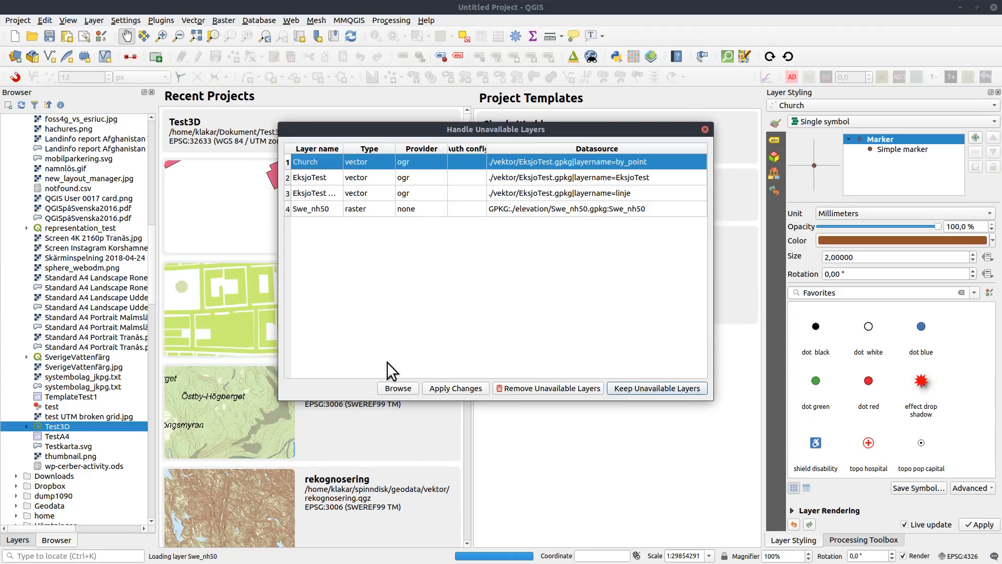
pyautogui.click(396, 388)
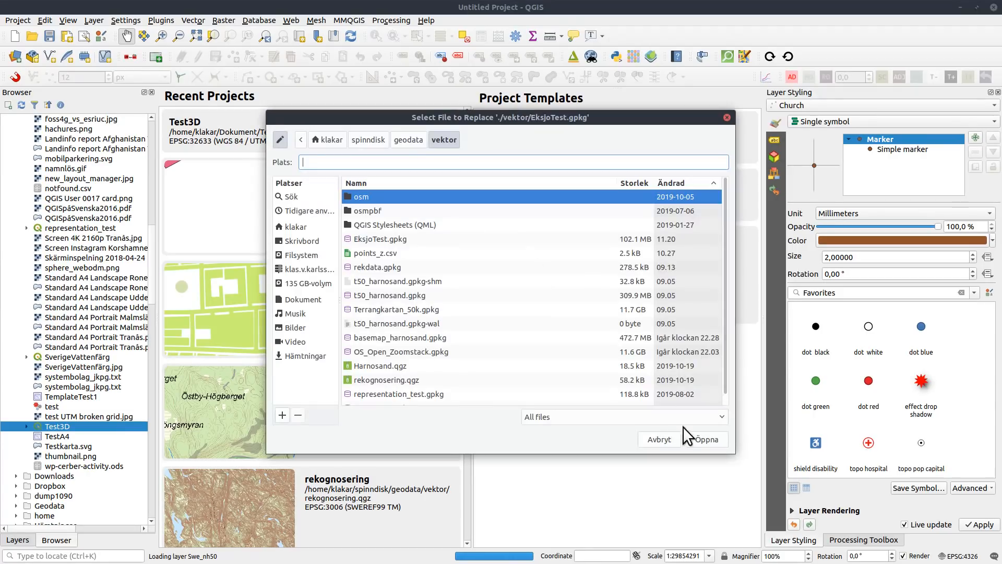
pyautogui.moveTo(604, 122); pyautogui.dragTo(605, 264)
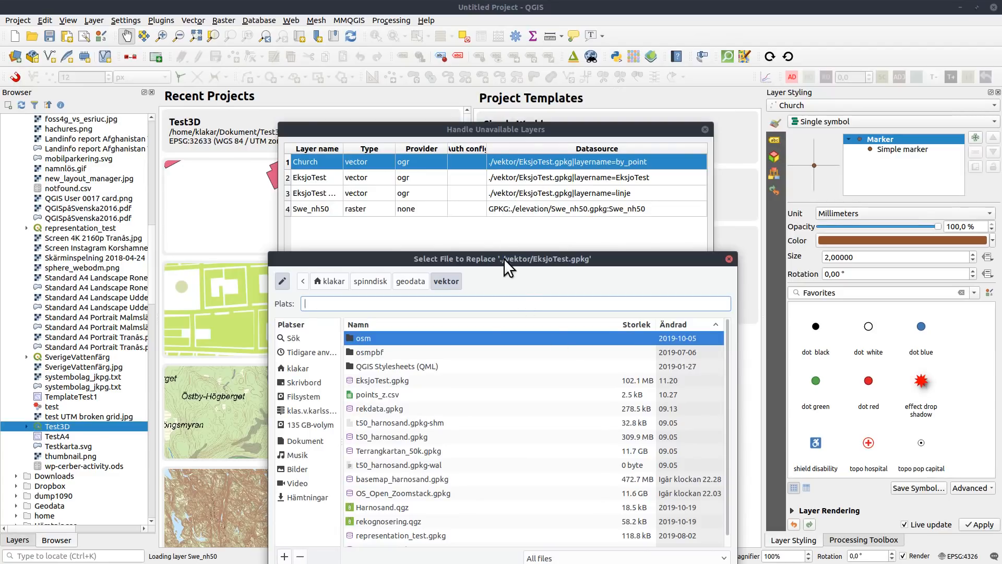
pyautogui.moveTo(503, 258); pyautogui.dragTo(500, 136)
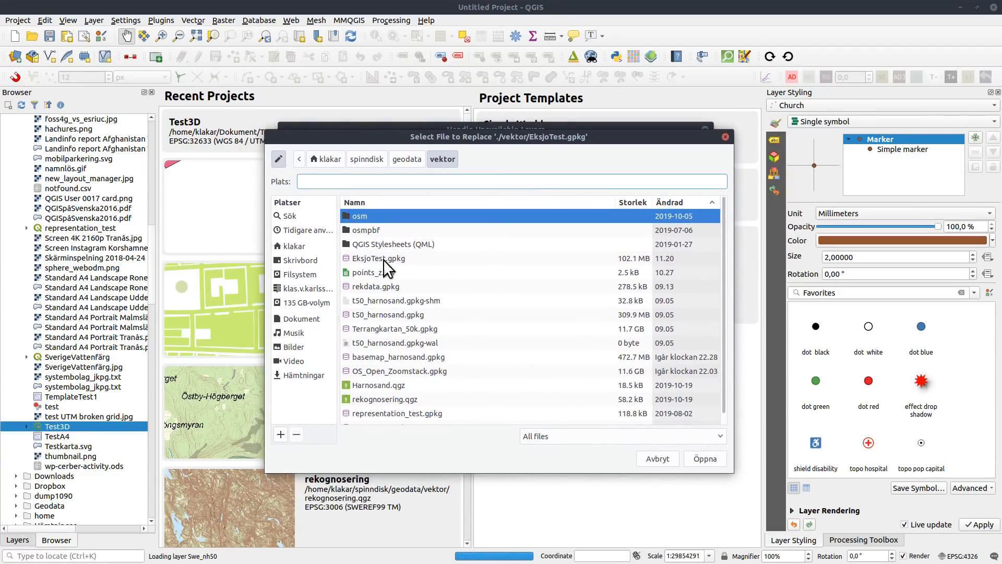
pyautogui.doubleClick(382, 257)
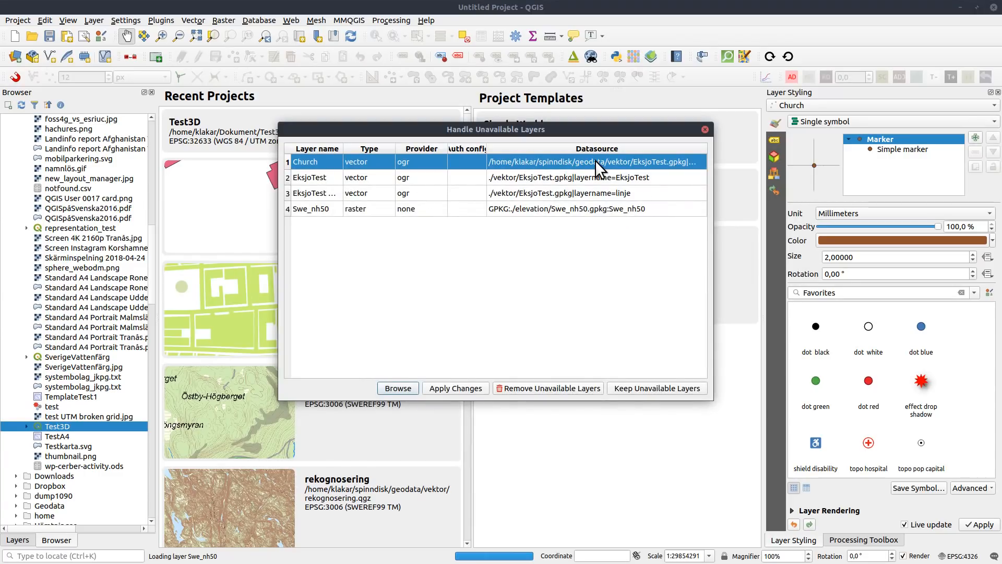
pyautogui.click(449, 387)
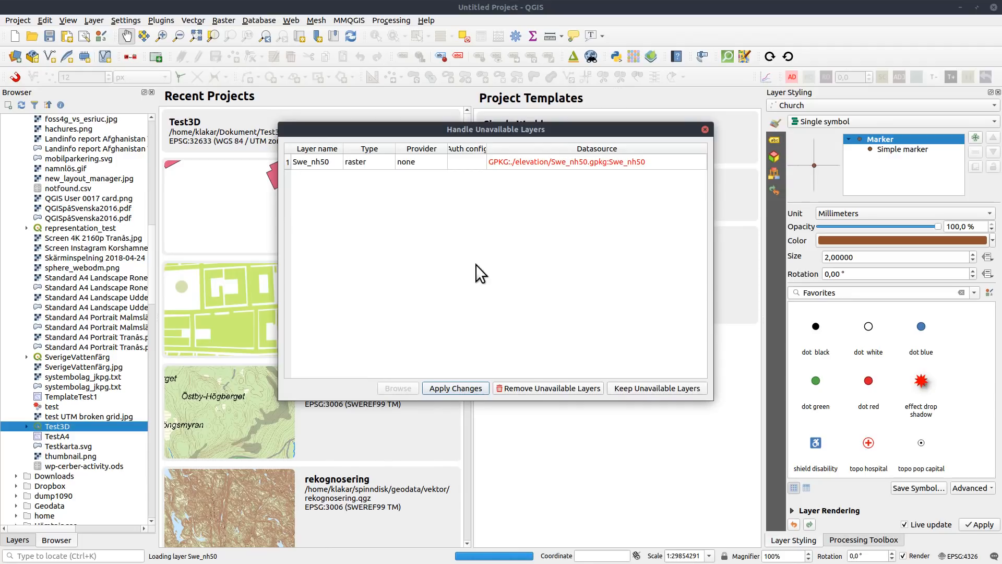
# Relink the unavailable Swe_nh50 raster to its replacement file and apply the change so the project loads.
pyautogui.click(437, 164)
pyautogui.click(397, 388)
pyautogui.doubleClick(384, 198)
pyautogui.click(456, 388)
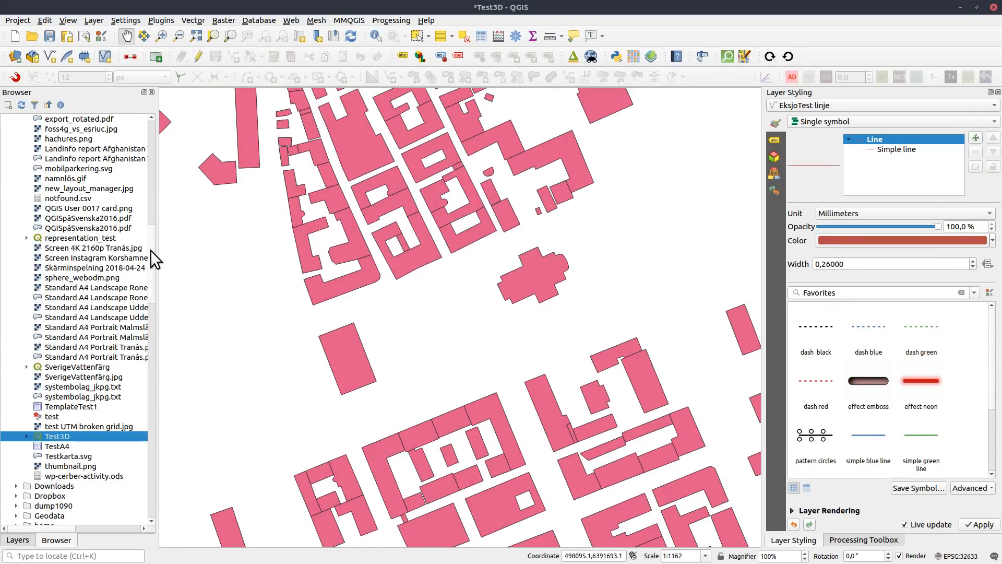
# Collapse the long file listings in the browser tree and expand Spatial Bookmarks and its User Bookmarks.
pyautogui.moveTo(150, 249); pyautogui.dragTo(157, 137)
pyautogui.click(6, 158)
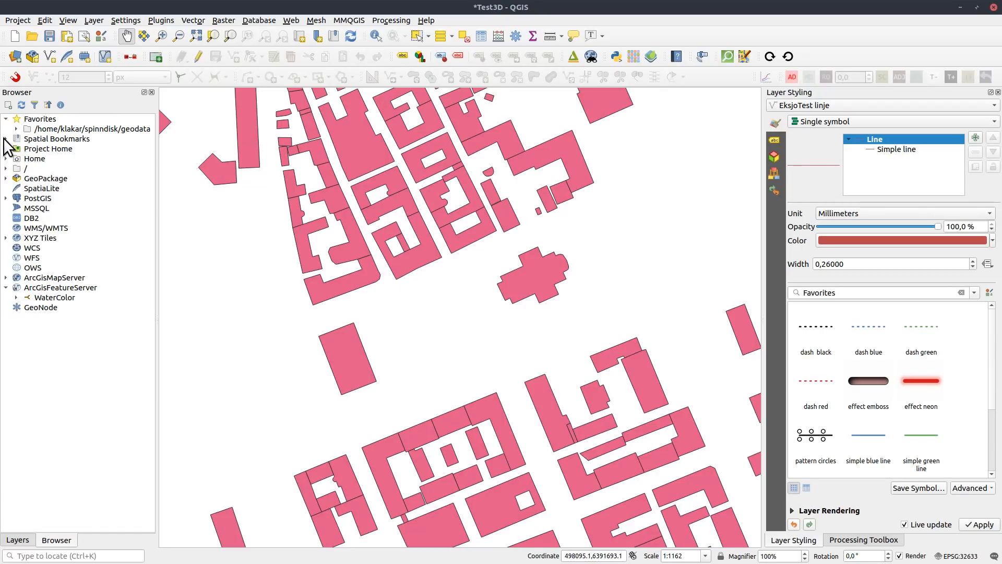
pyautogui.click(6, 139)
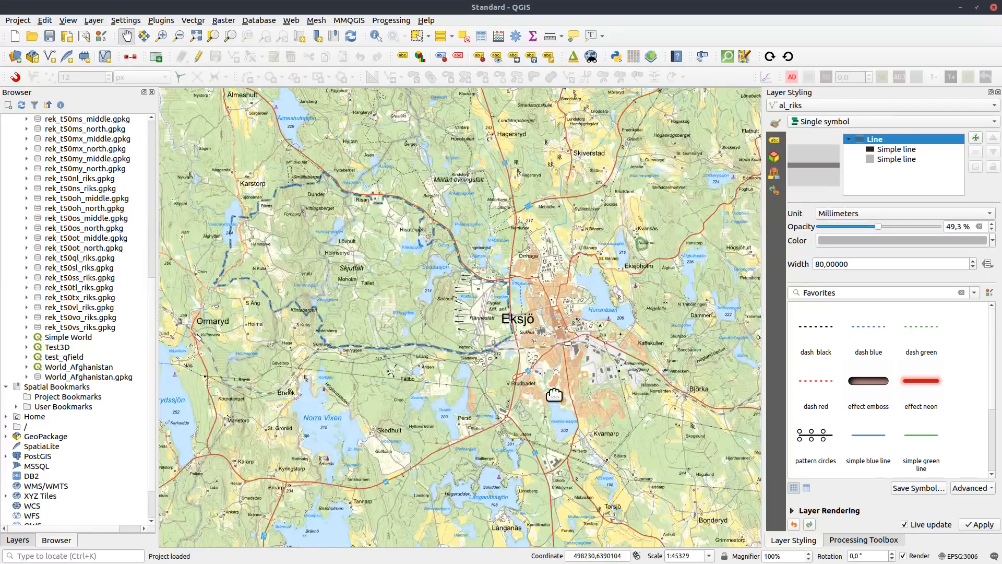
pyautogui.moveTo(152, 294); pyautogui.dragTo(166, 125)
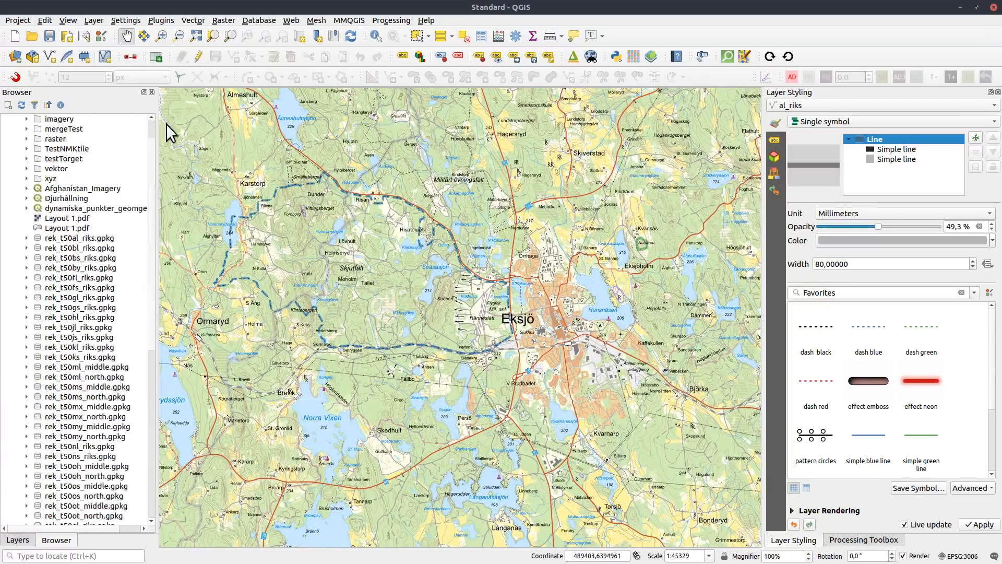
pyautogui.click(6, 119)
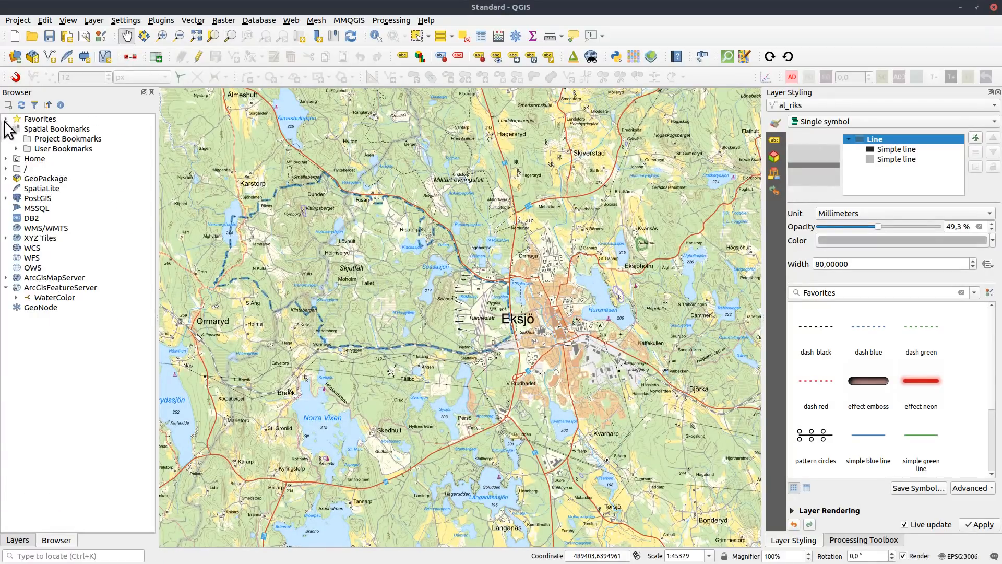
pyautogui.click(16, 149)
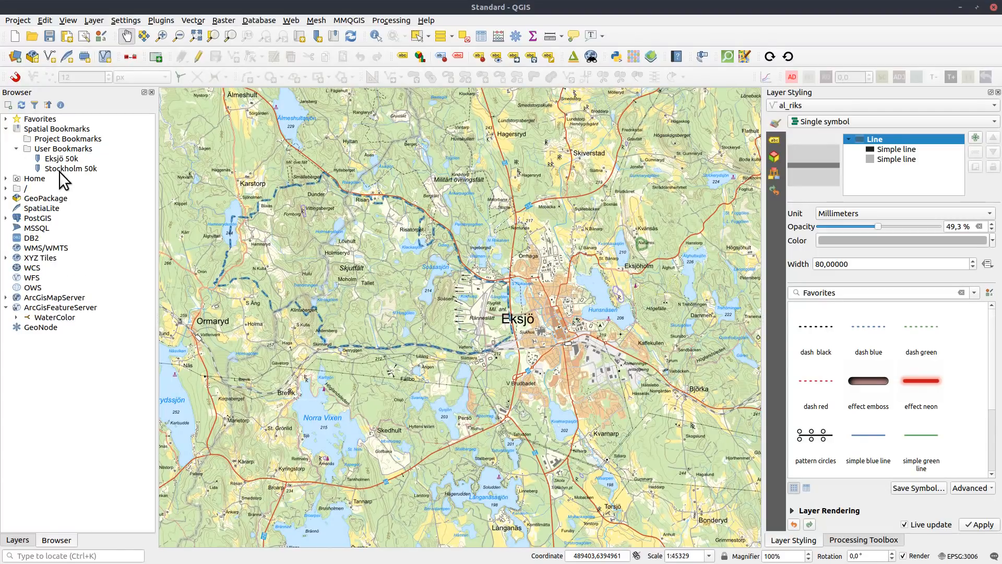
# Zoom the map to the Stockholm 50k bookmark and to Eksjö 50k, and return it to Stockholm 50k.
pyautogui.rightClick(59, 168)
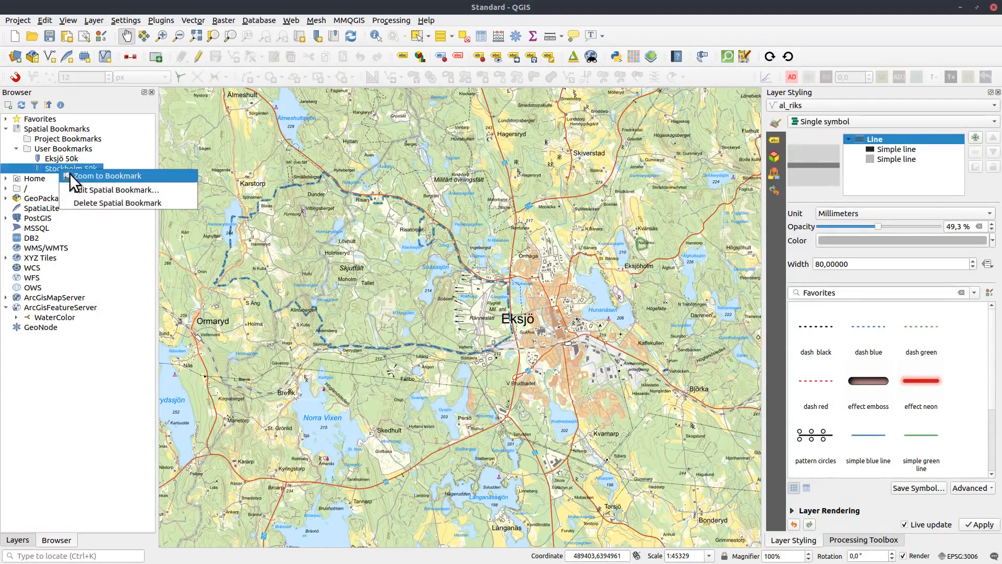
pyautogui.click(112, 175)
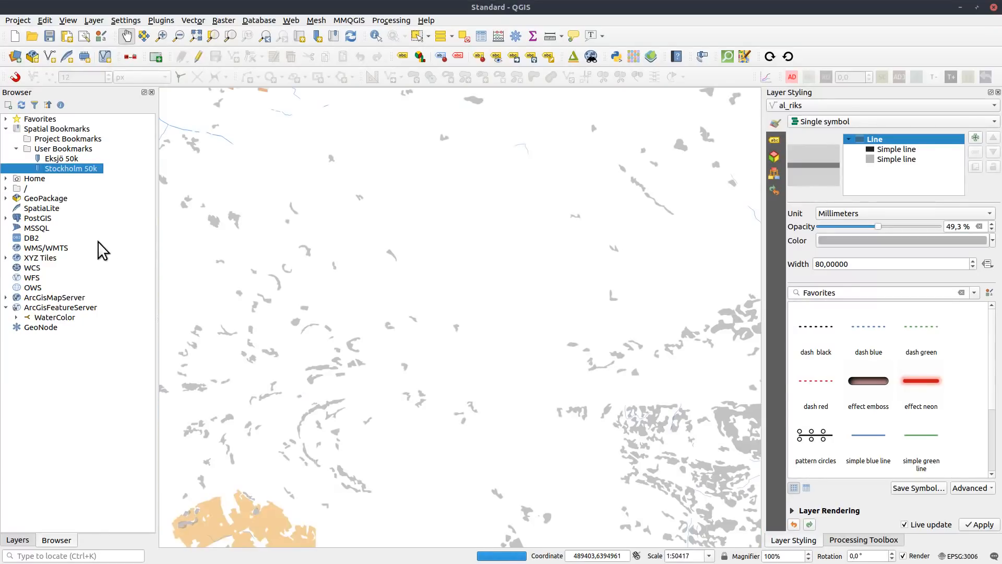
pyautogui.doubleClick(65, 158)
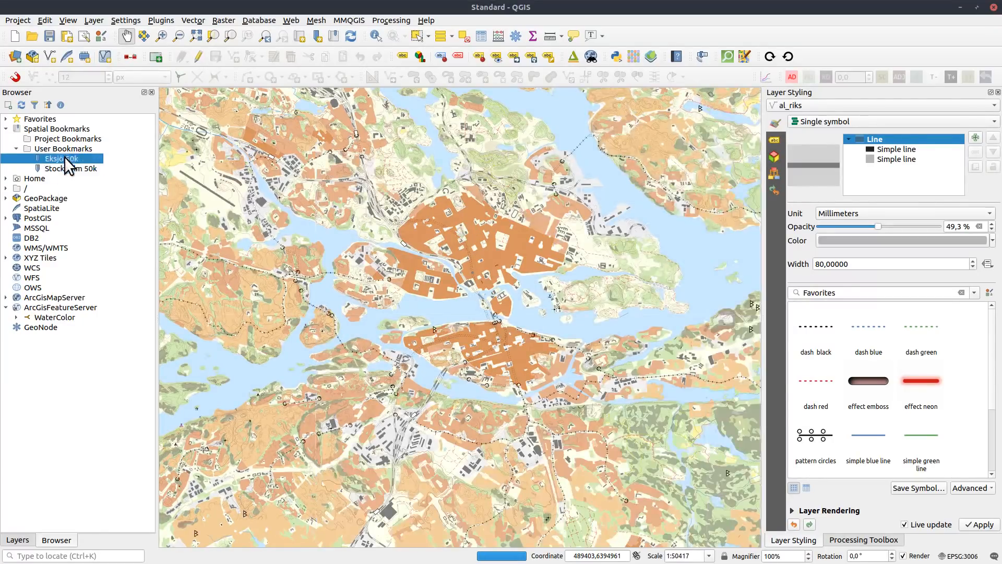
pyautogui.moveTo(57, 168); pyautogui.dragTo(295, 191)
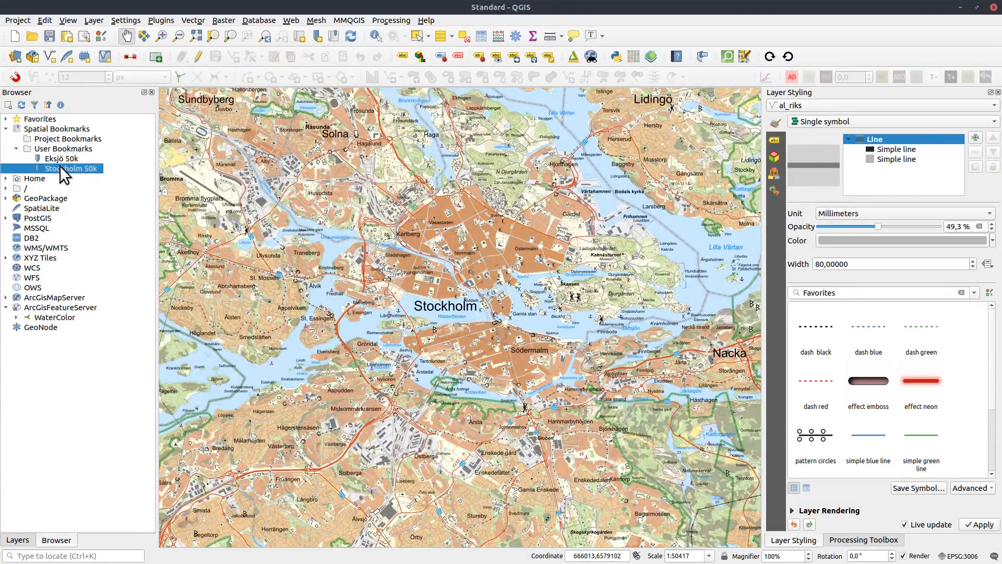
# Create a print layout with an automatic title and add a map about 250 by 170 mm to its page.
pyautogui.click(18, 21)
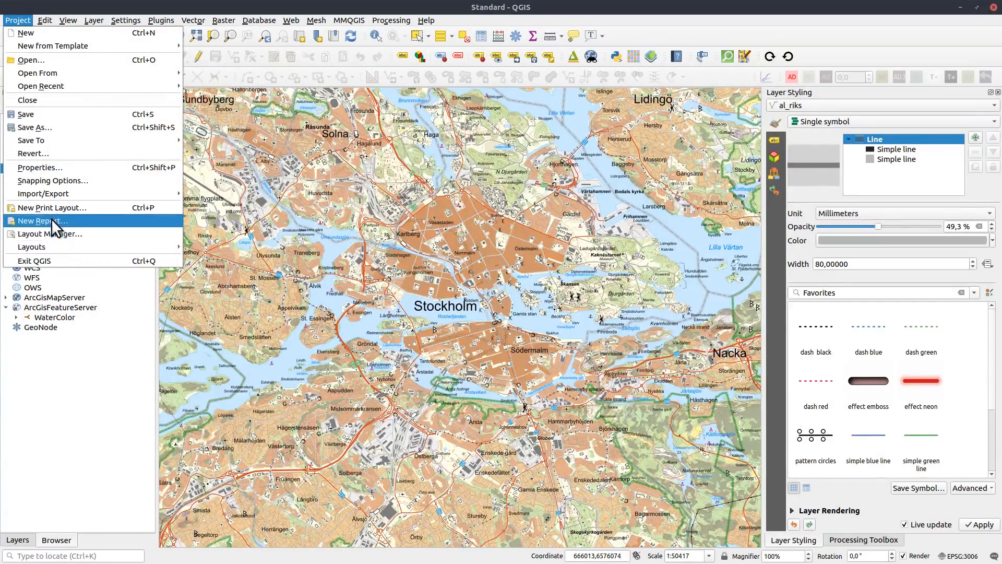
pyautogui.click(60, 207)
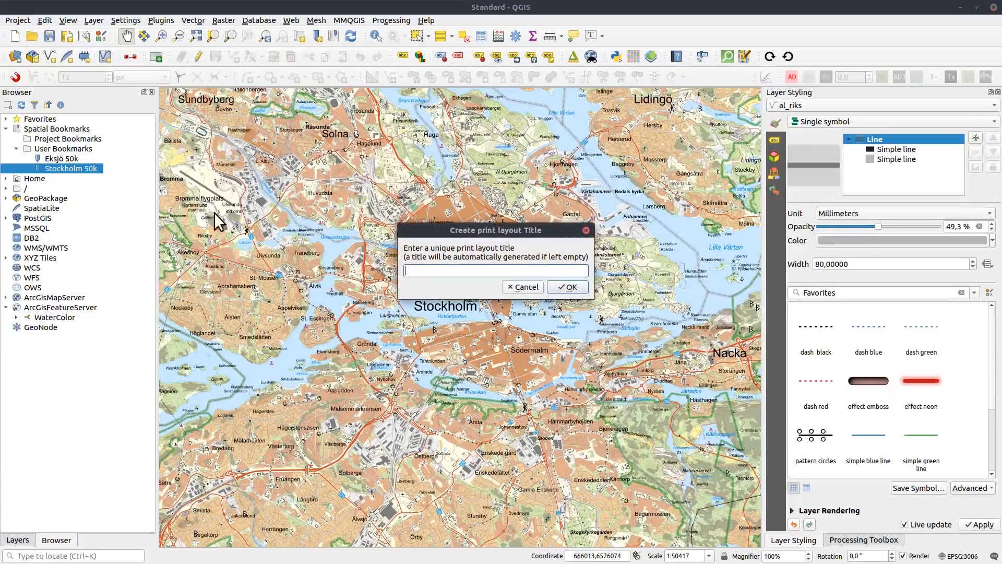
pyautogui.click(557, 287)
pyautogui.click(110, 221)
pyautogui.moveTo(197, 193); pyautogui.dragTo(581, 453)
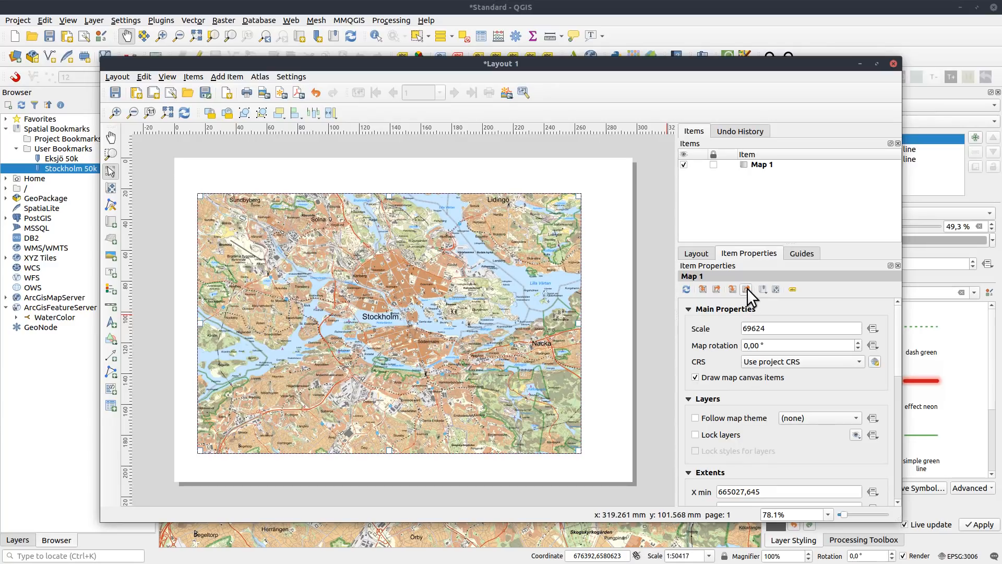
# Set the layout map's extent from the Eksjö 50k bookmark and close the layout window.
pyautogui.click(764, 290)
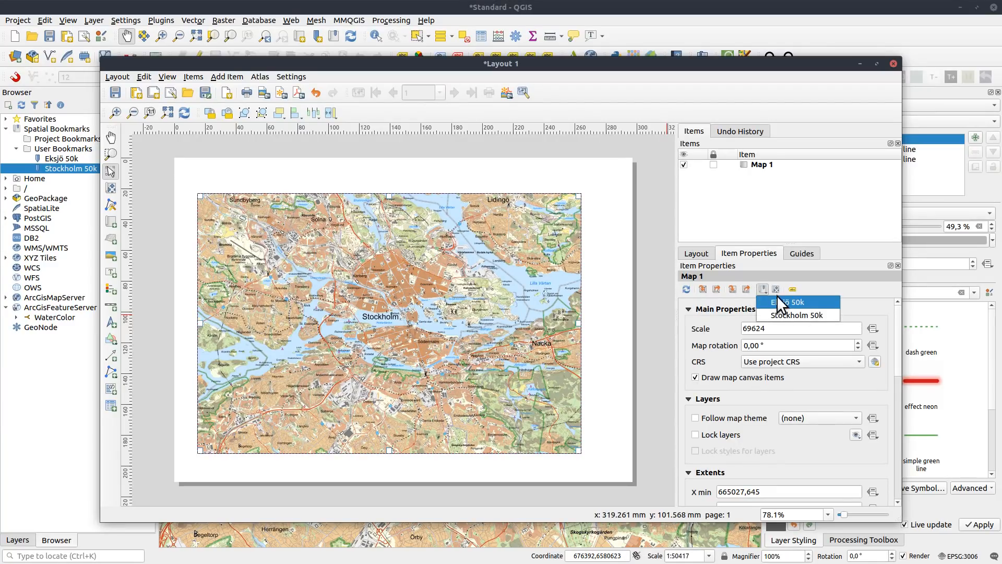
pyautogui.click(816, 284)
pyautogui.click(764, 292)
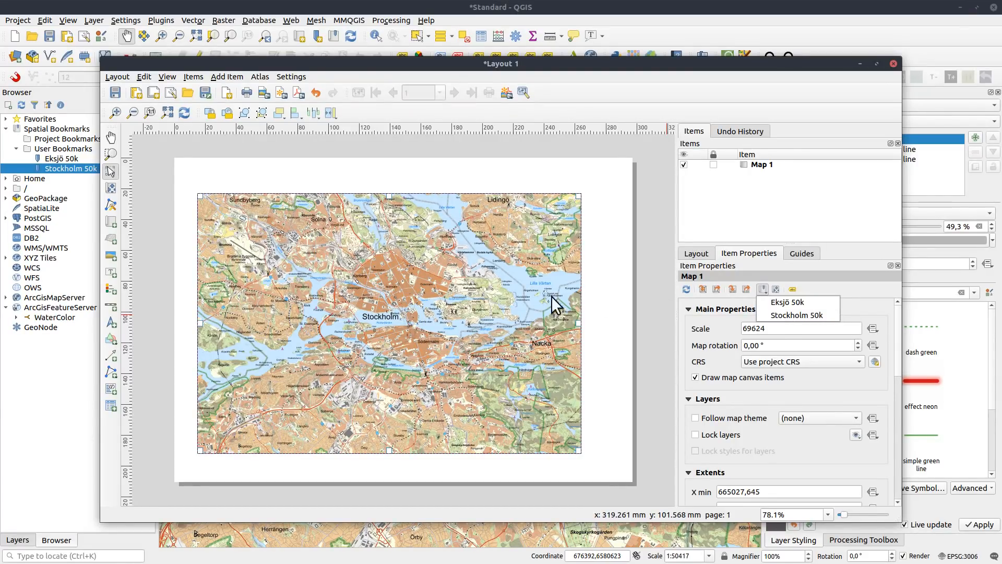
pyautogui.click(784, 305)
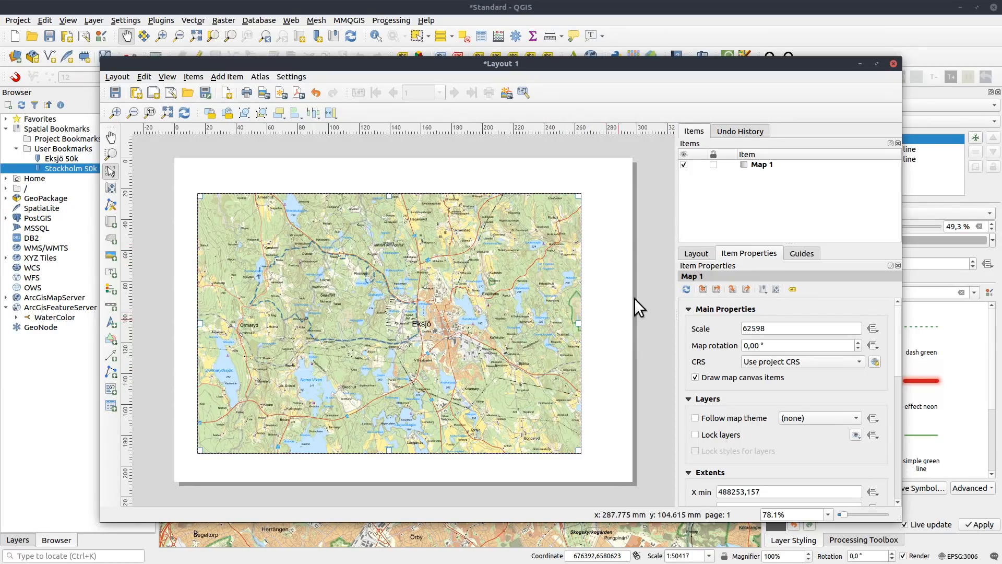
pyautogui.click(894, 67)
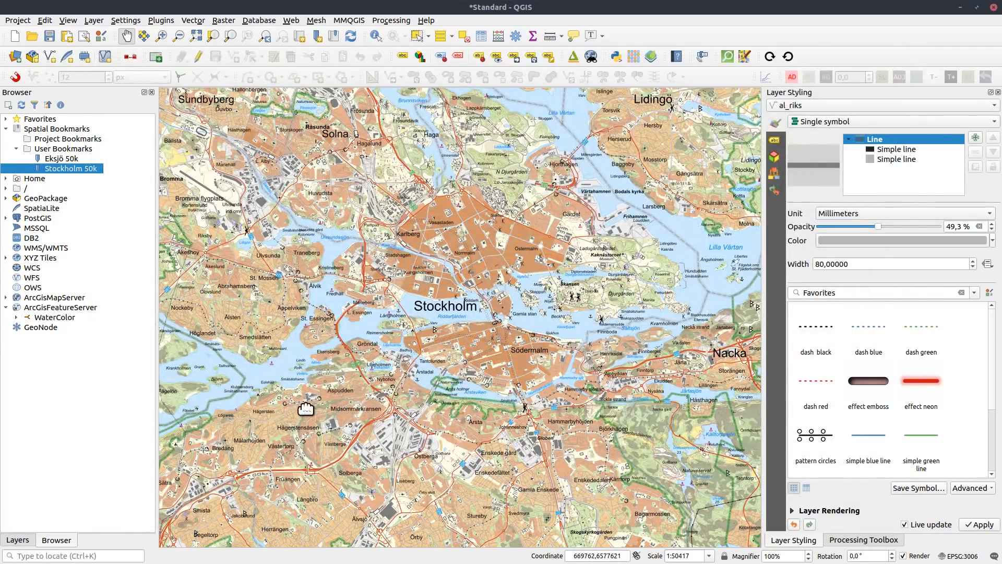
# Find the broken grids project under Home in the browser tree and extract its symbols.
pyautogui.click(6, 179)
pyautogui.scroll(-8, 96, 362)
pyautogui.scroll(1, 78, 303)
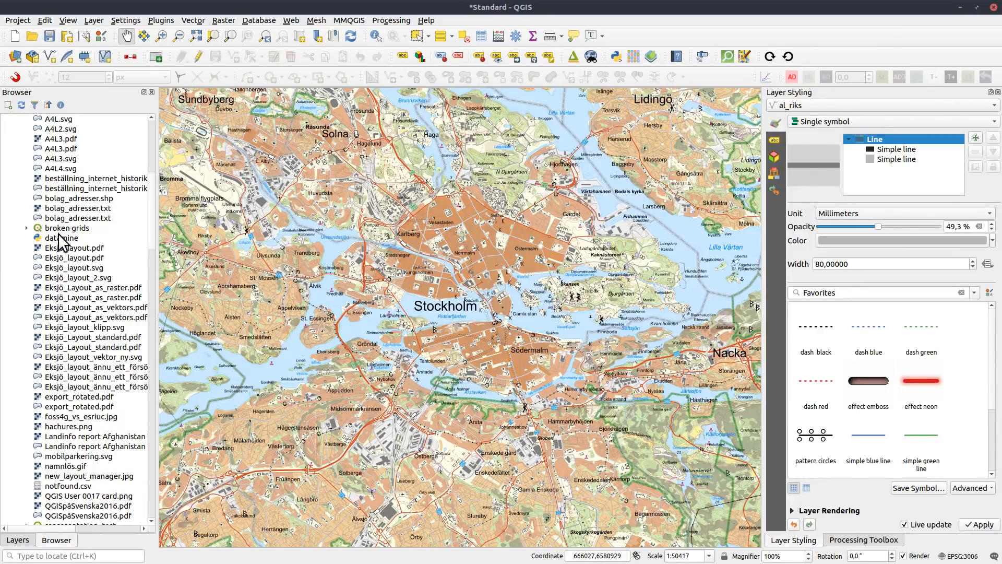
pyautogui.rightClick(49, 228)
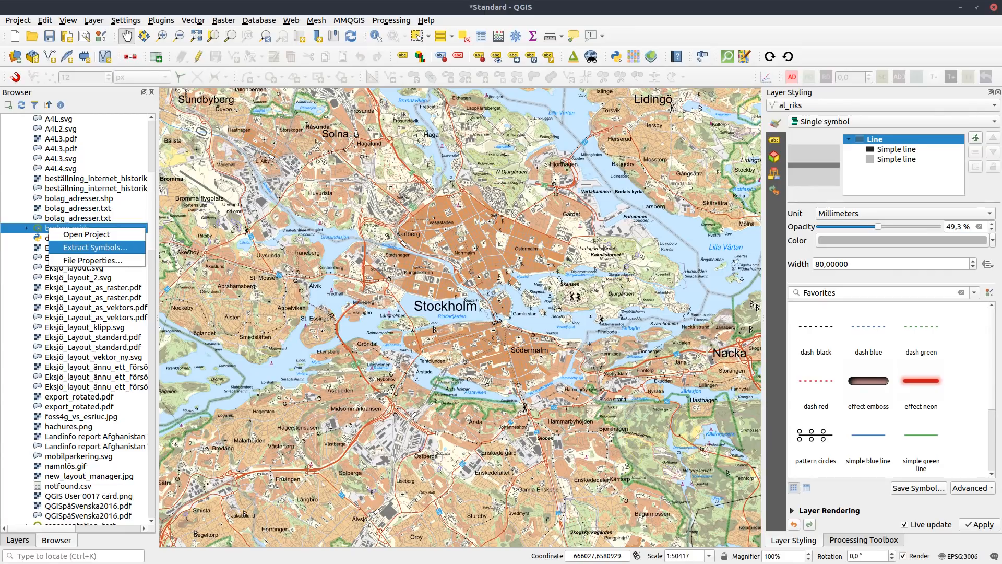
pyautogui.click(129, 249)
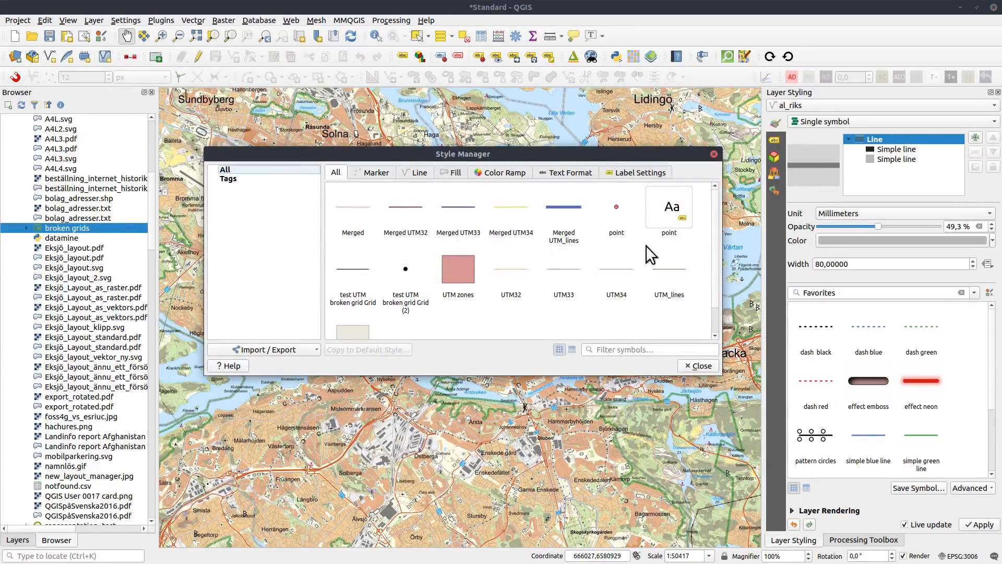
# Select the extracted symbols from Merged through UTM zones, and clear the selection again.
pyautogui.moveTo(715, 266); pyautogui.dragTo(717, 230)
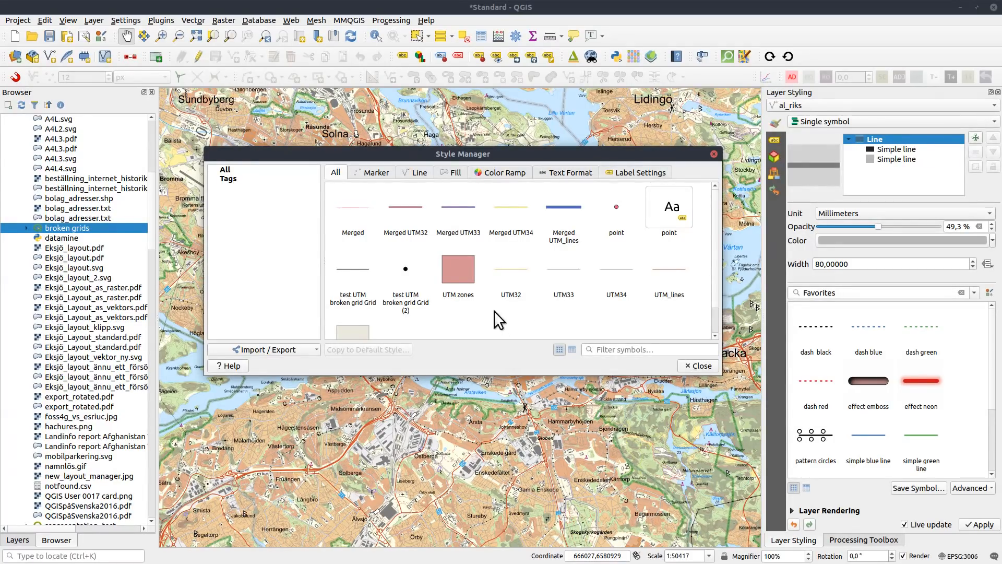
pyautogui.click(359, 204)
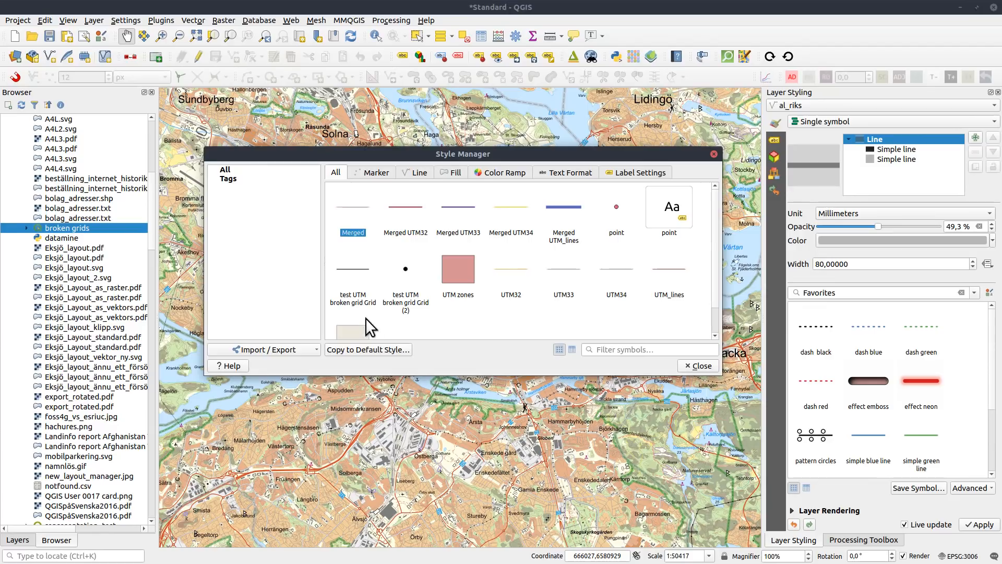
pyautogui.keyDown('shift'); pyautogui.click(464, 271); pyautogui.keyUp('shift')
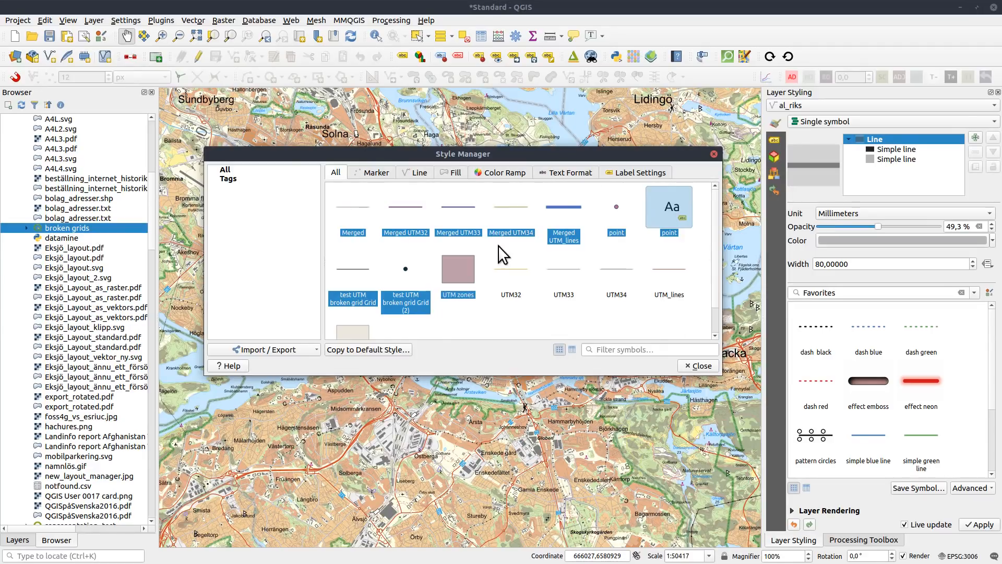
pyautogui.click(483, 320)
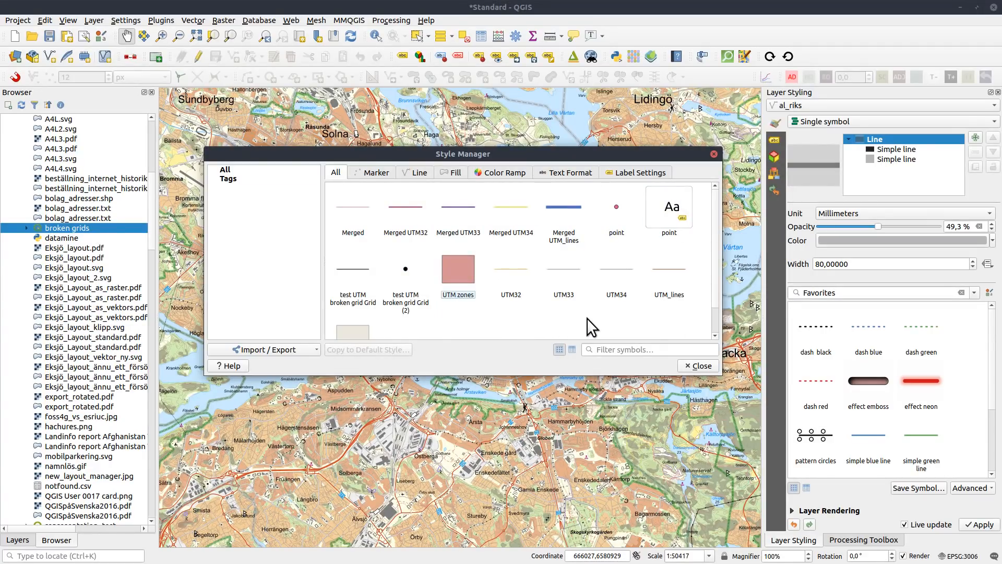
# Review the extracted text formats and label settings, and close the Style Manager.
pyautogui.click(563, 171)
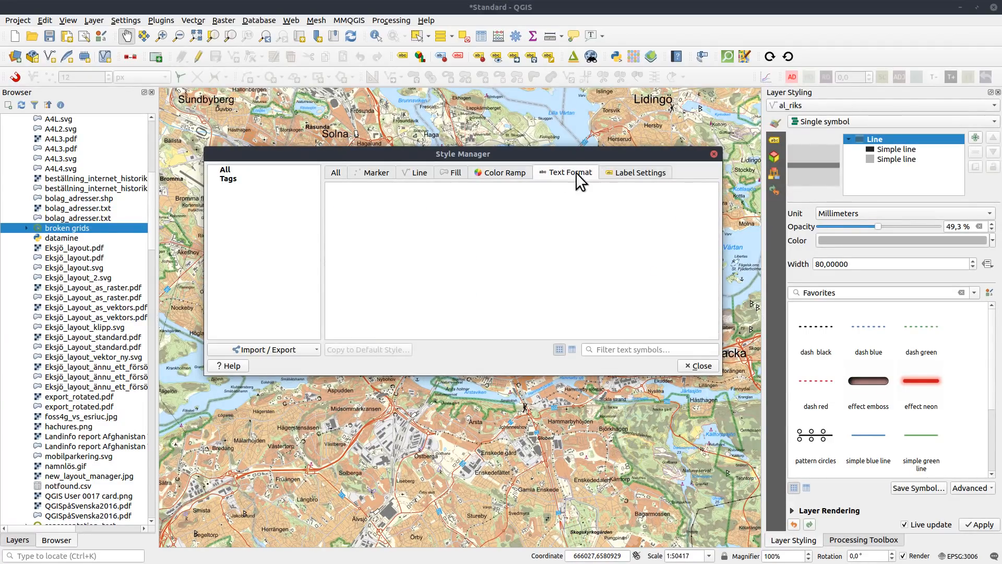
pyautogui.click(626, 175)
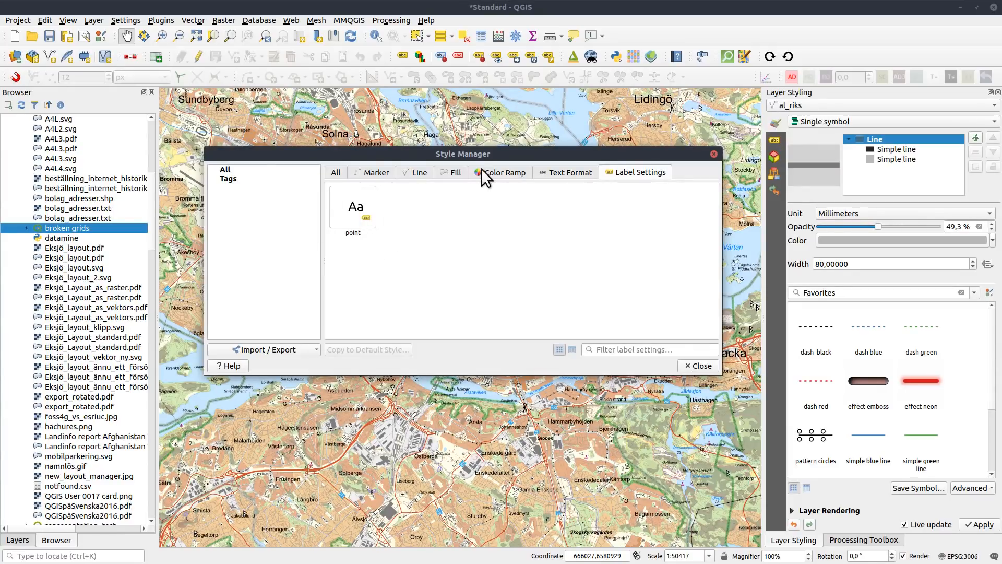
pyautogui.click(700, 365)
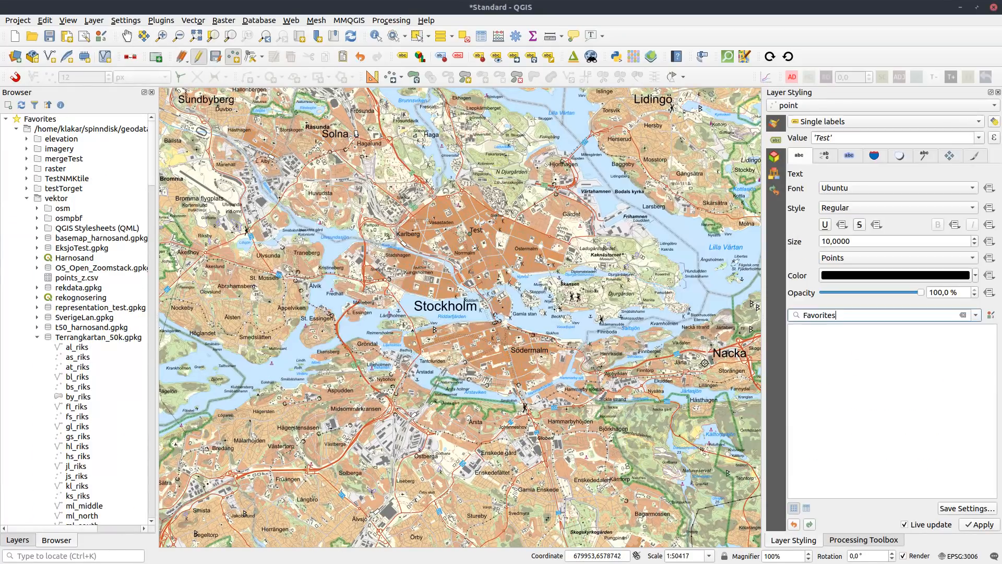
# Search the processing algorithms for "style" and check the symbol extraction option of the Harnosand project in the browser tree.
pyautogui.click(851, 540)
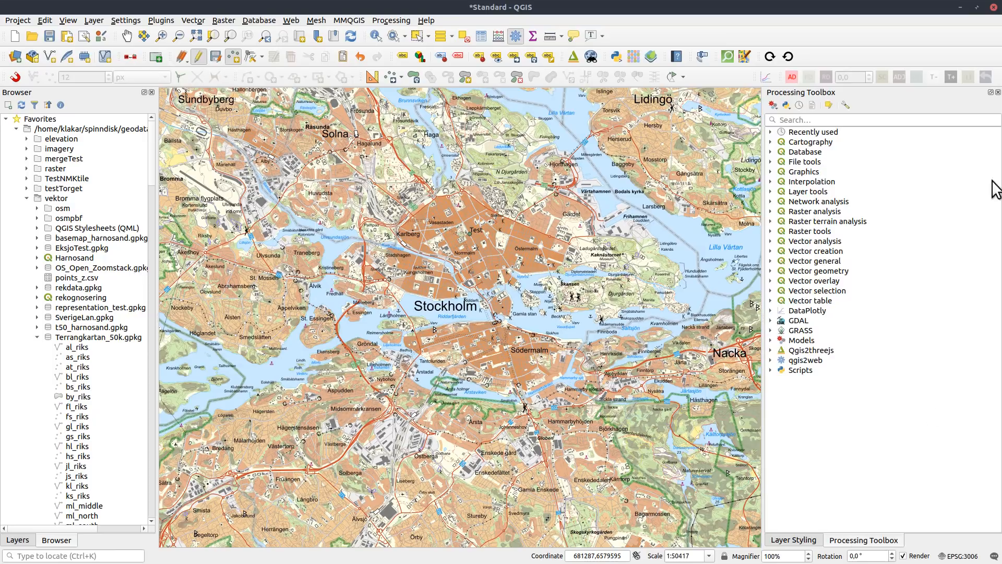
pyautogui.click(885, 121)
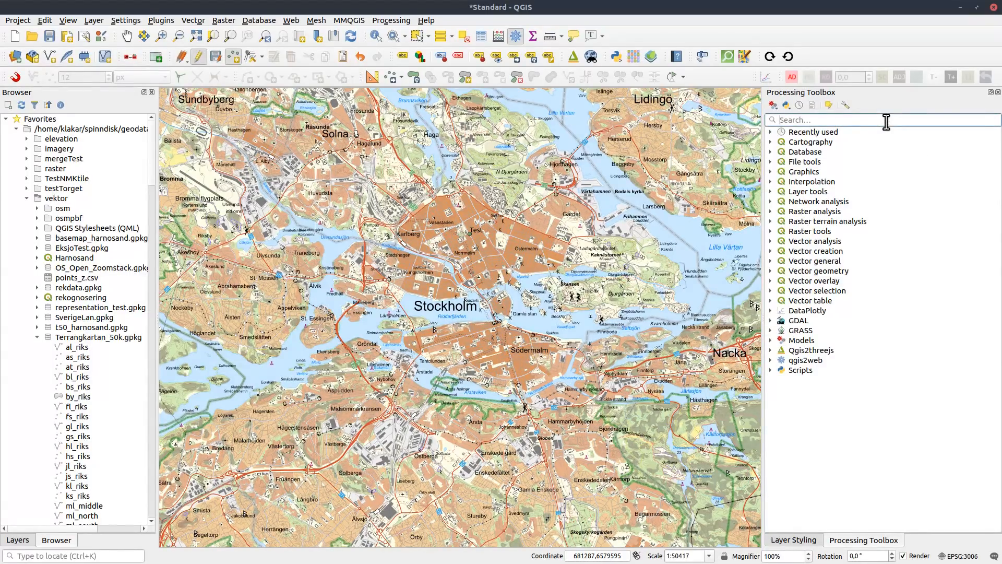
pyautogui.write('style')
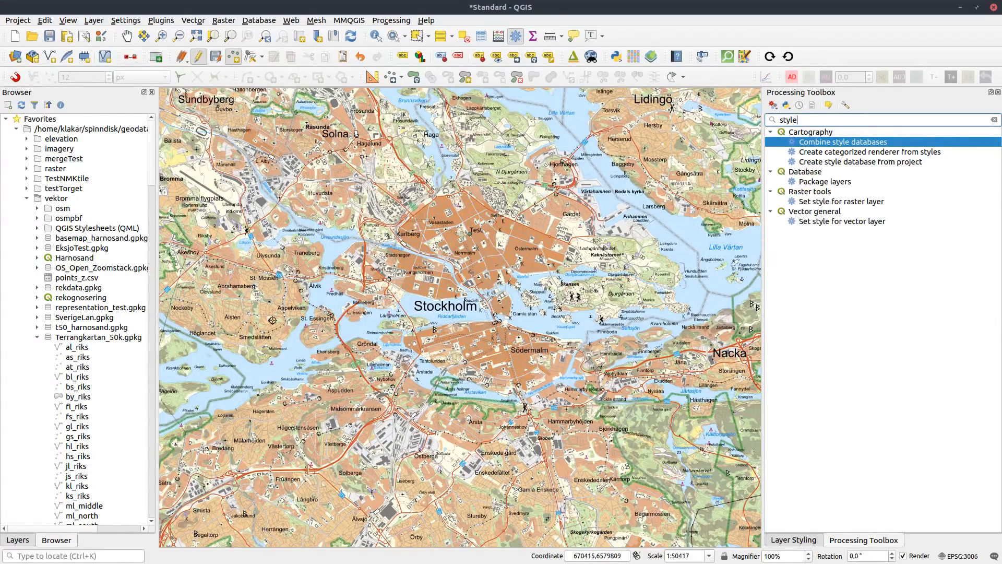
pyautogui.rightClick(67, 258)
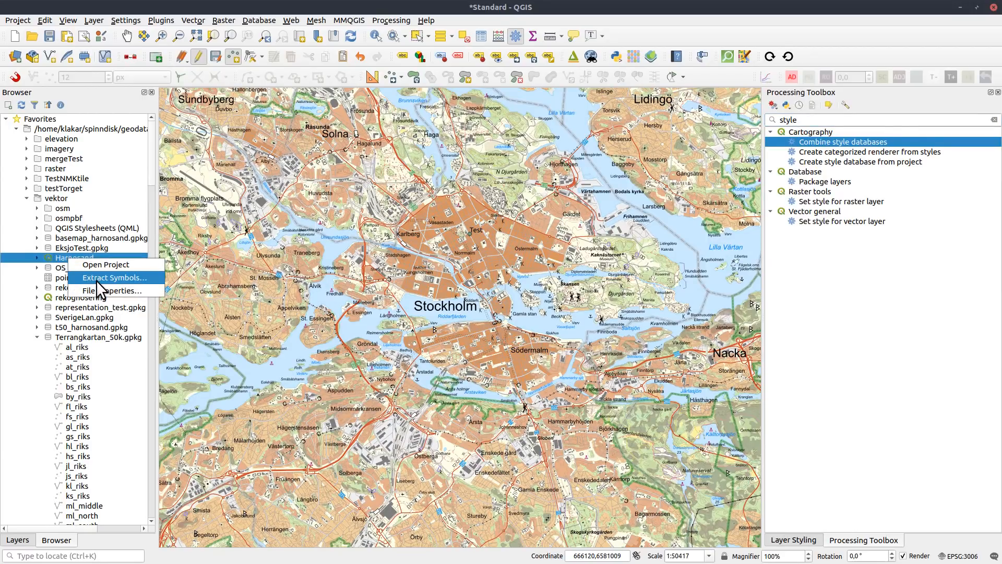
pyautogui.click(826, 331)
# View the parameters of Create categorized renderer from styles and Create style database from project, closing each without running it.
pyautogui.doubleClick(851, 151)
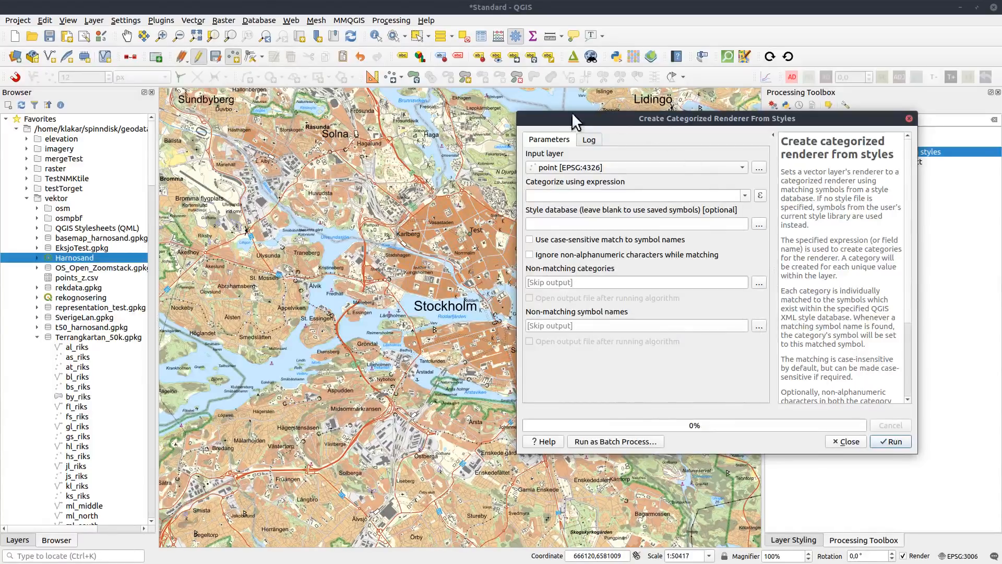
pyautogui.click(858, 442)
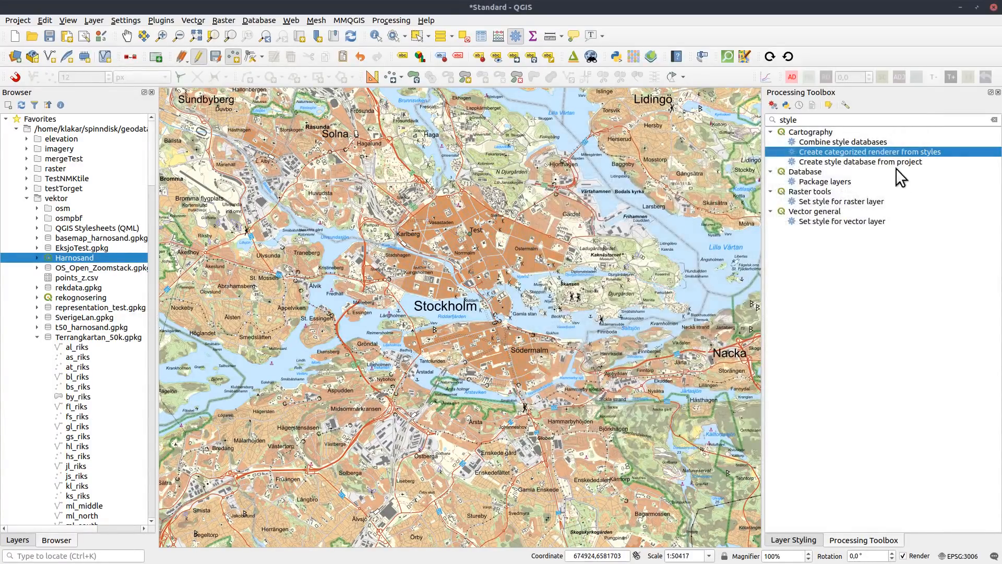
pyautogui.doubleClick(854, 162)
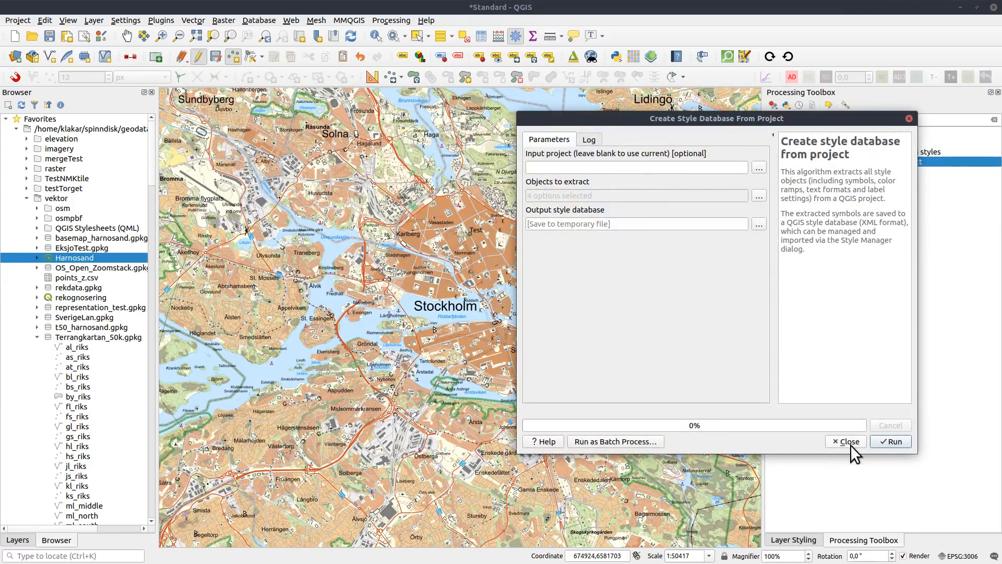
pyautogui.click(854, 442)
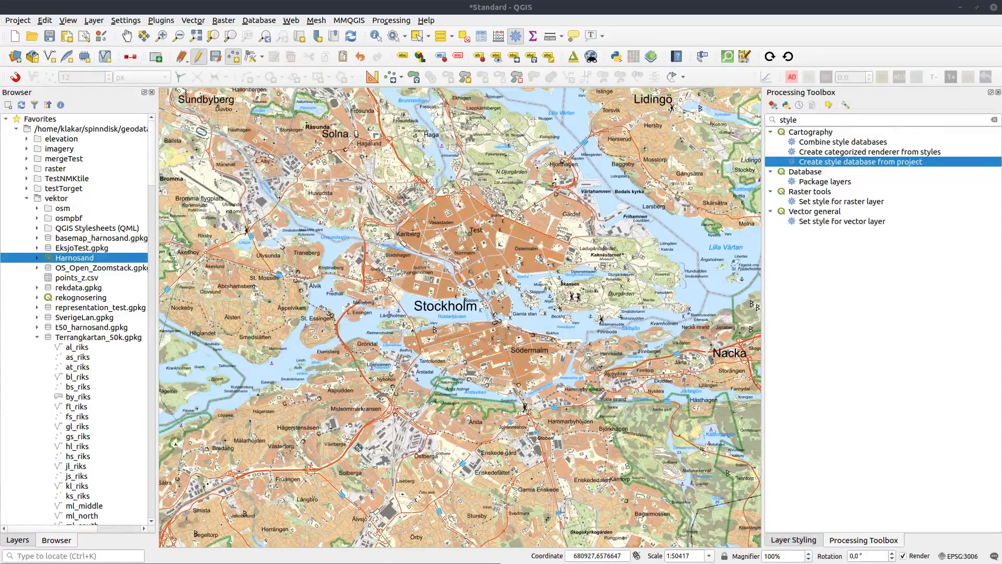
# Open the QGIS version information, highlight the compiled GDAL/OGR version, and close the dialog.
pyautogui.click(425, 22)
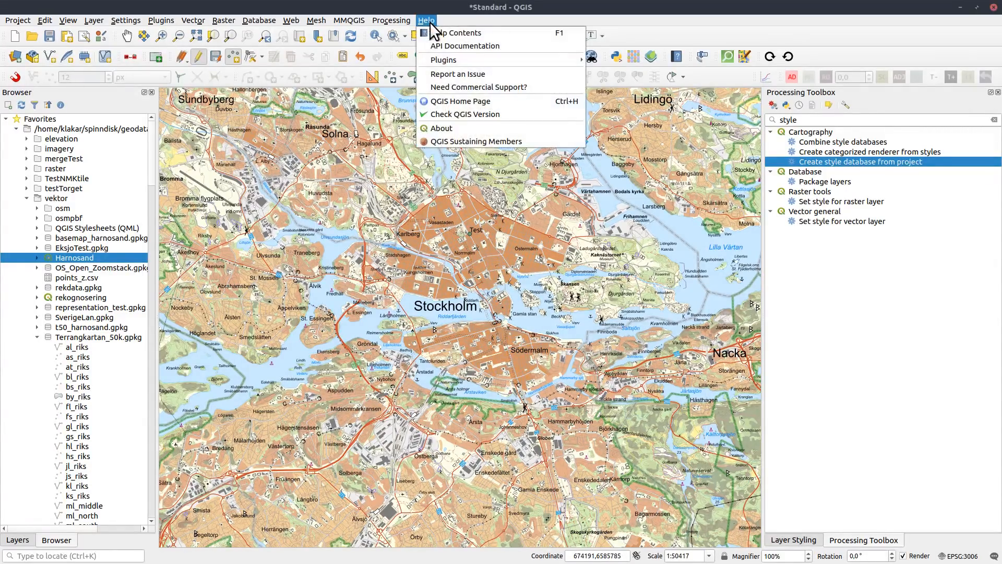
pyautogui.click(449, 128)
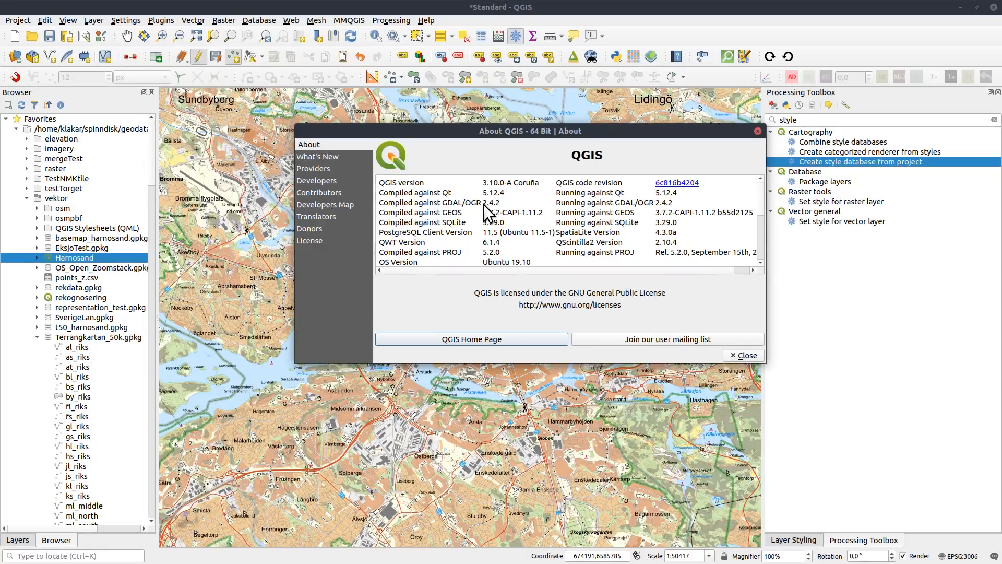
pyautogui.moveTo(484, 204); pyautogui.dragTo(495, 204)
pyautogui.moveTo(549, 130); pyautogui.dragTo(484, 132)
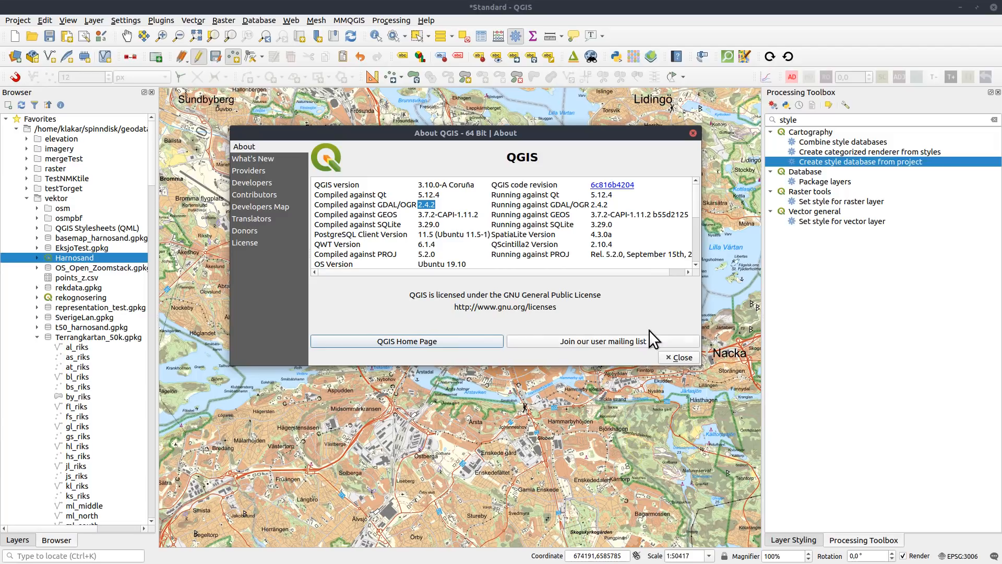
pyautogui.click(675, 358)
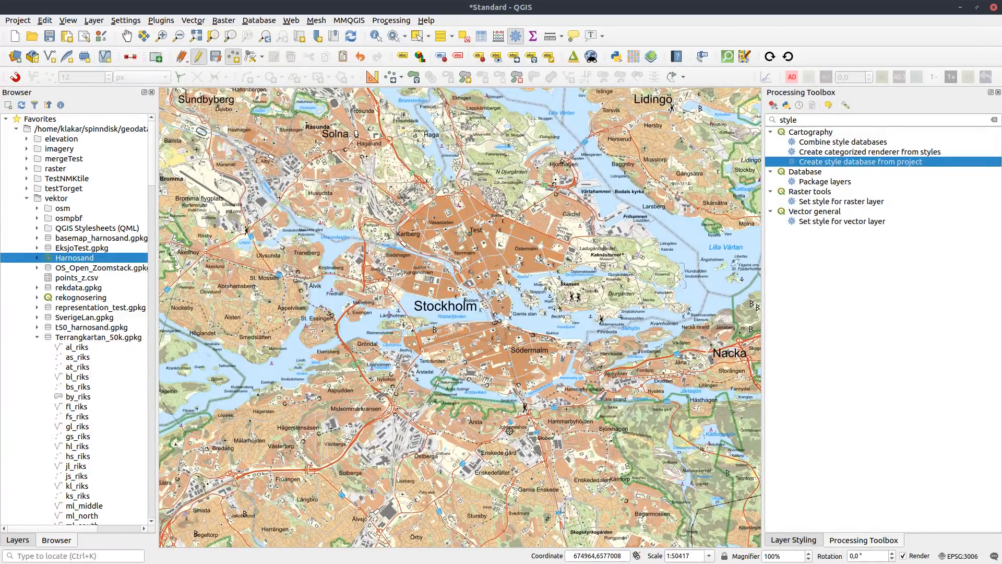
# Start a new empty project.
pyautogui.click(15, 56)
pyautogui.press('Escape')
pyautogui.click(16, 35)
pyautogui.press('Escape')
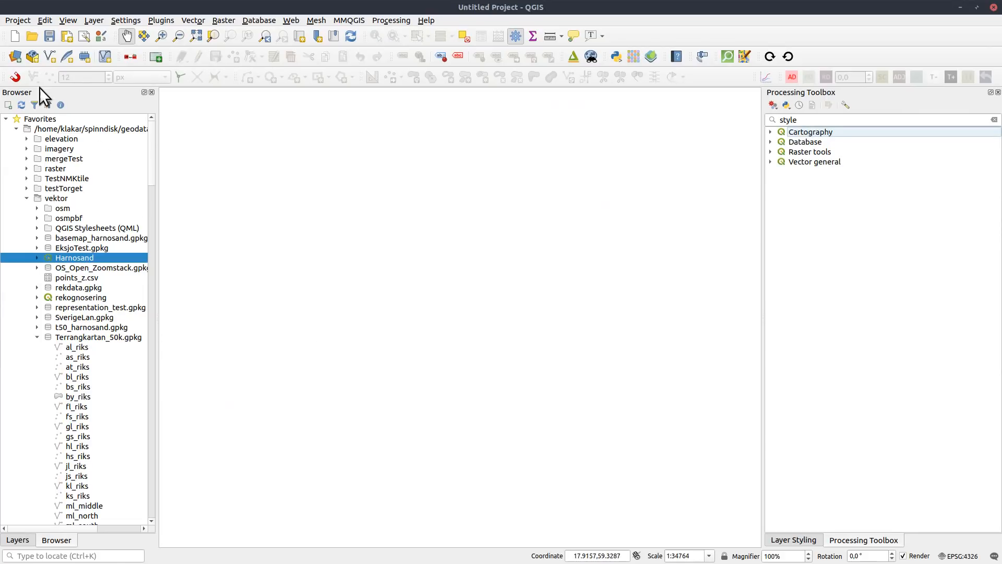
# Choose points_z.csv from the vektor folder as a new delimited text source.
pyautogui.click(12, 60)
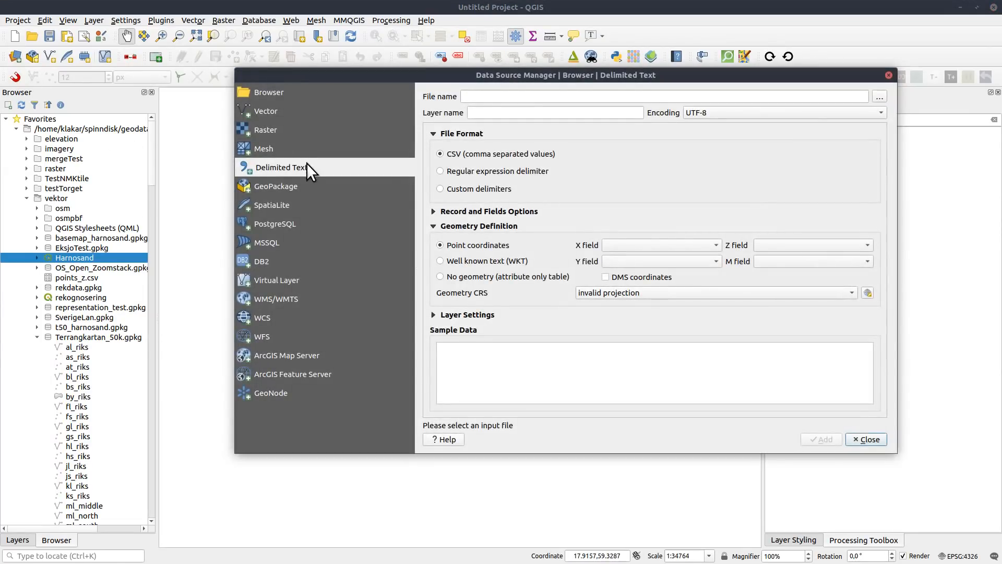
pyautogui.click(879, 98)
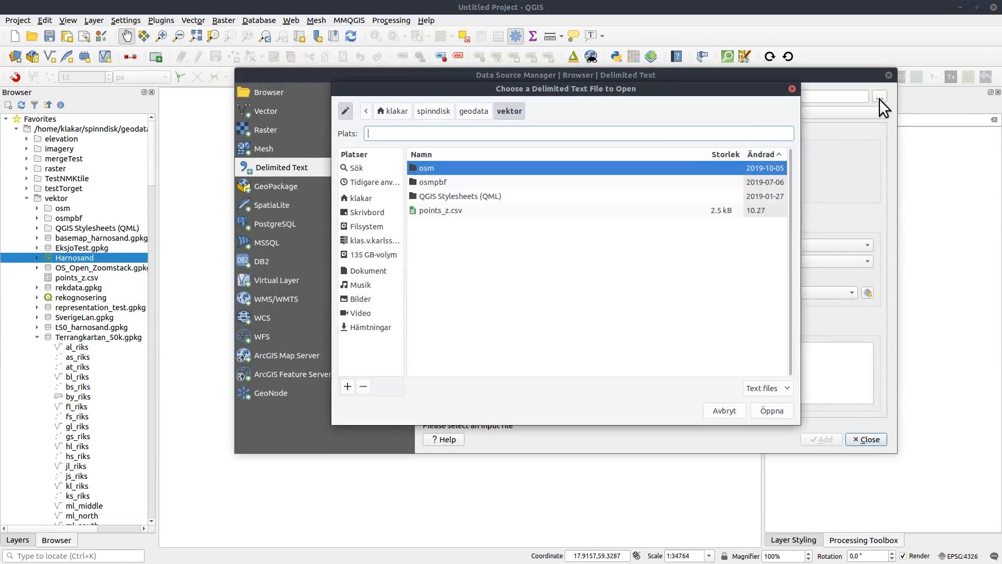
pyautogui.click(433, 211)
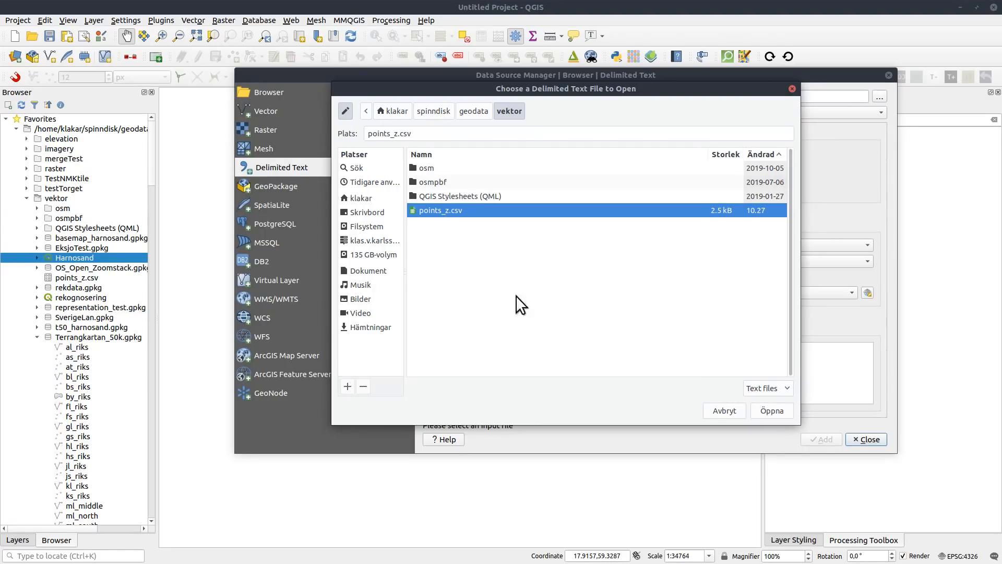
pyautogui.click(770, 412)
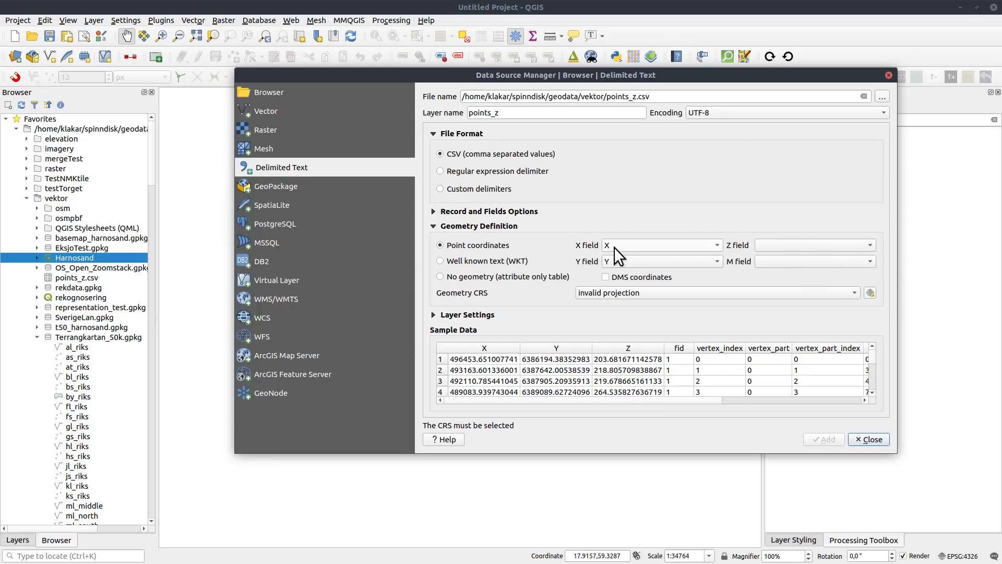
# Assign Z as the Z field, set the geometry CRS to EPSG:32633 - WGS 84 / UTM zone 33N, and add the points_z layer.
pyautogui.click(801, 244)
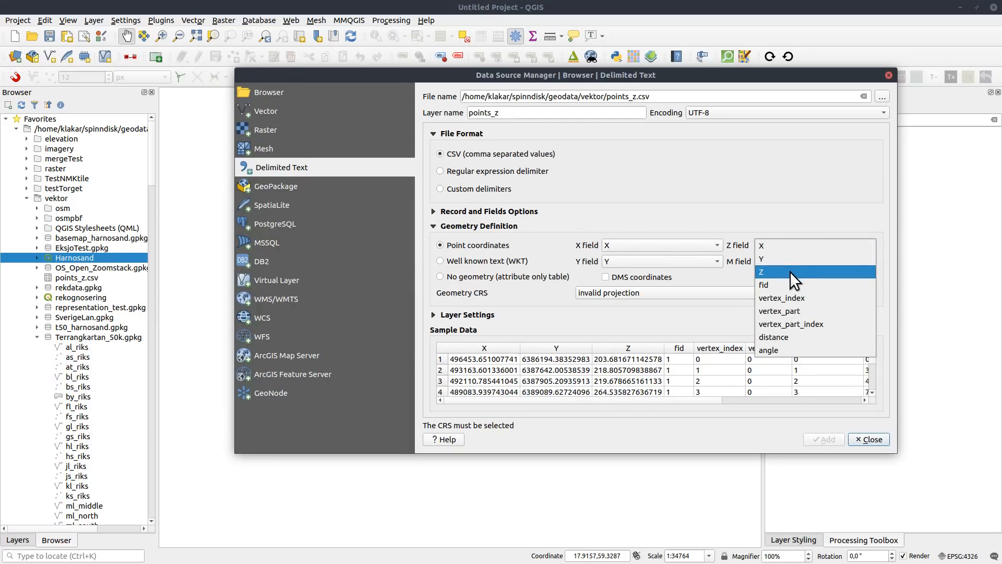
pyautogui.click(791, 272)
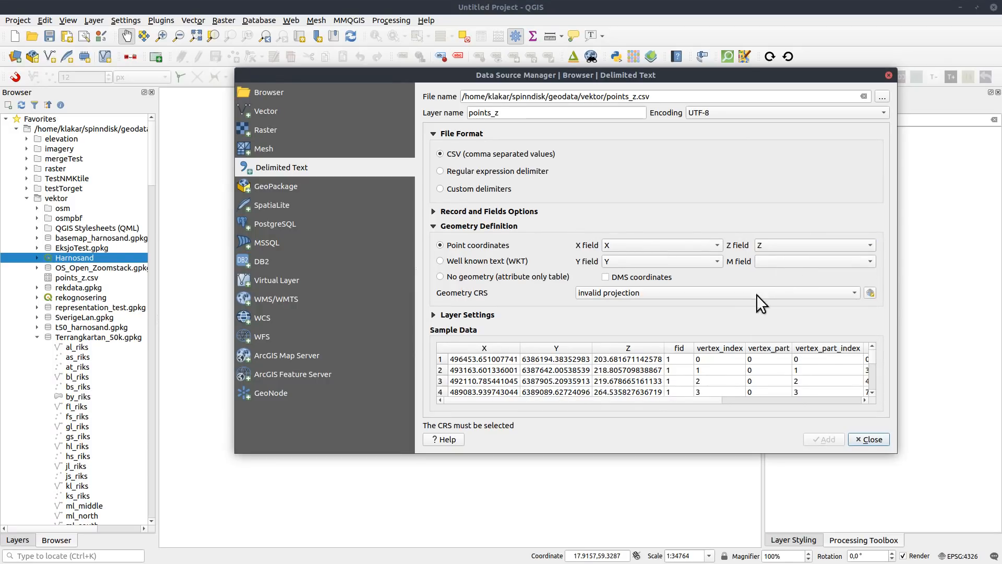
pyautogui.click(635, 299)
pyautogui.click(694, 329)
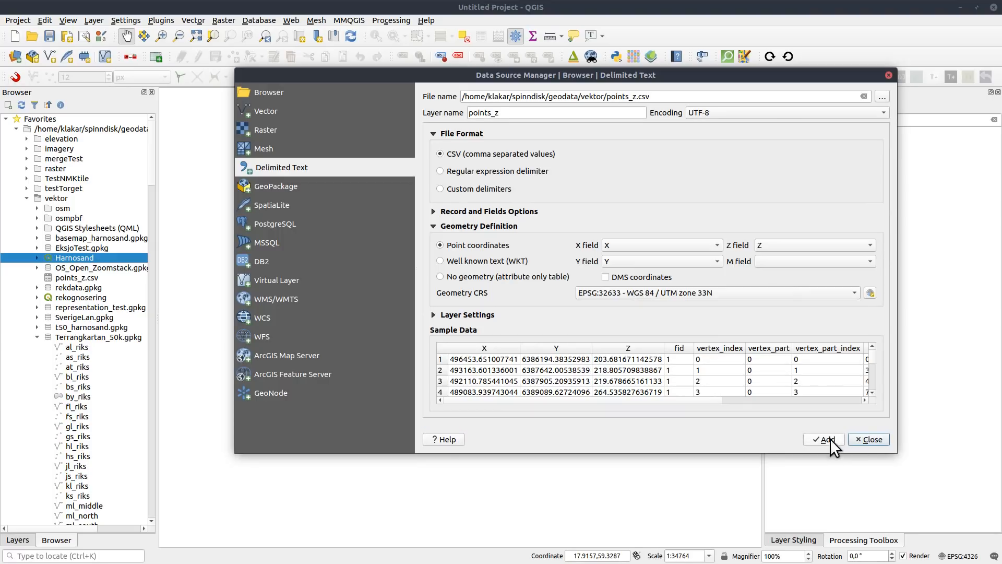
pyautogui.click(826, 439)
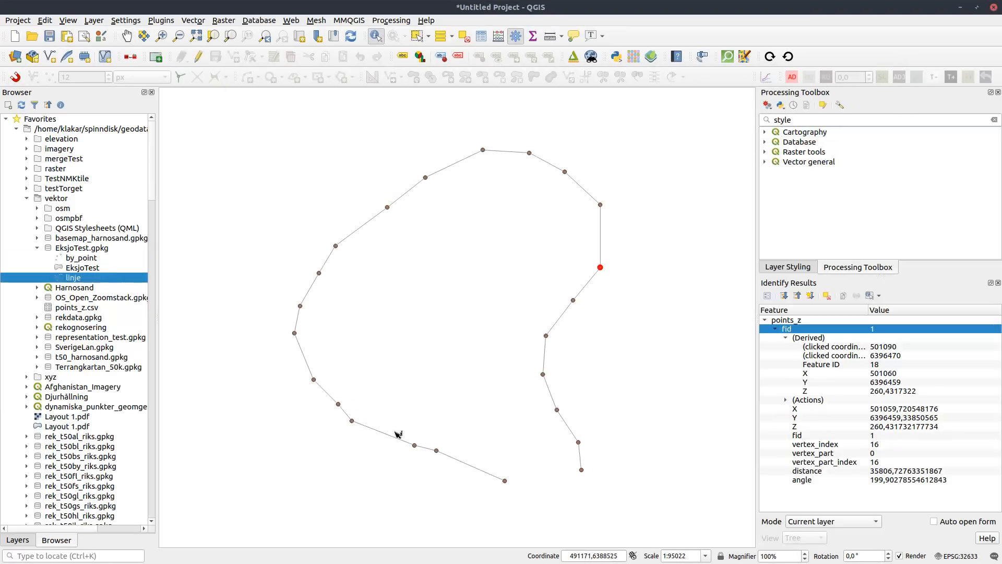
# Check the geometry type of the linje layer in EksjoTest.gpkg in its layer properties, and close them.
pyautogui.rightClick(63, 278)
pyautogui.click(111, 336)
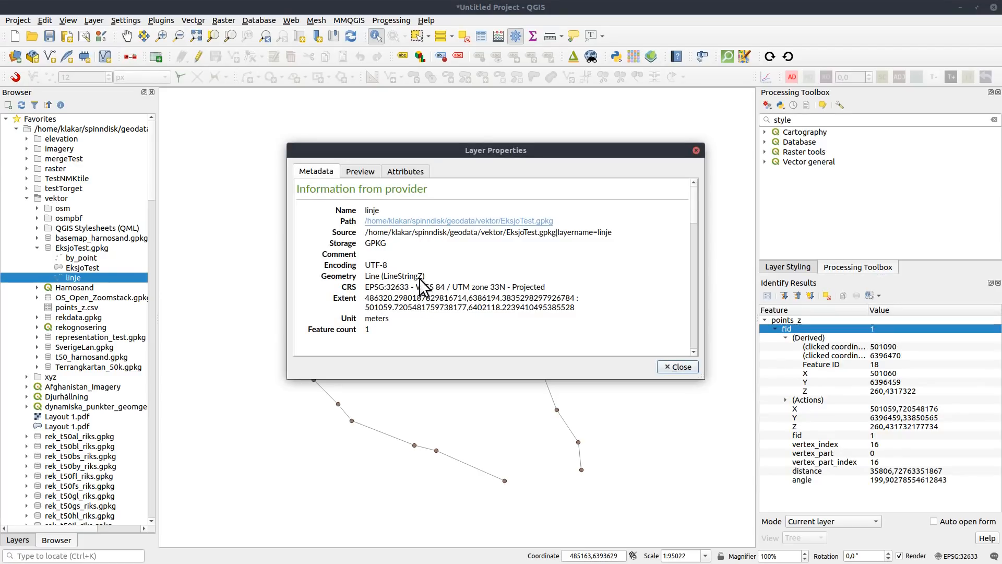
pyautogui.click(680, 367)
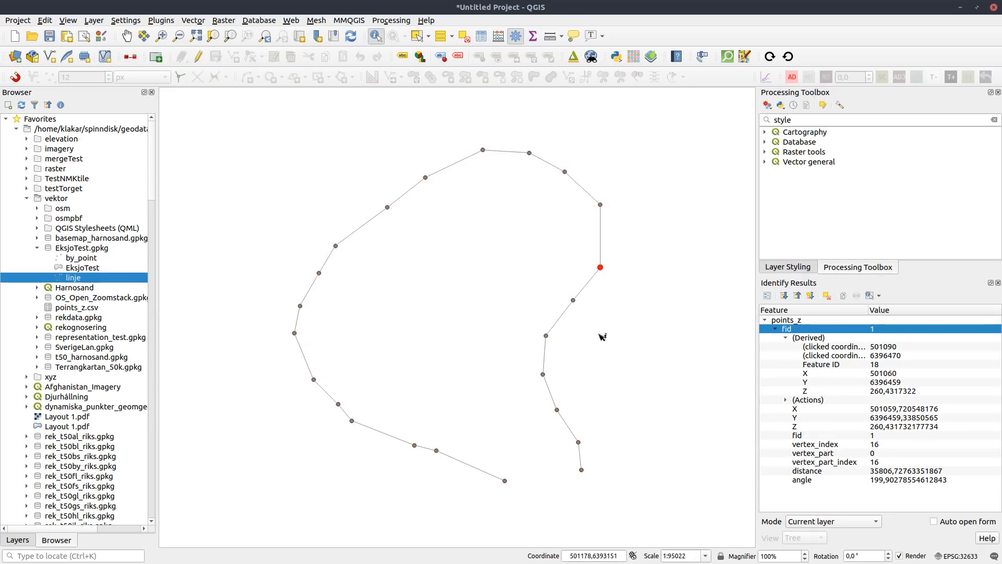
# Identify the linje feature on the map and examine its derived Cartesian 2D, Cartesian 3D and ellipsoidal lengths.
pyautogui.click(412, 194)
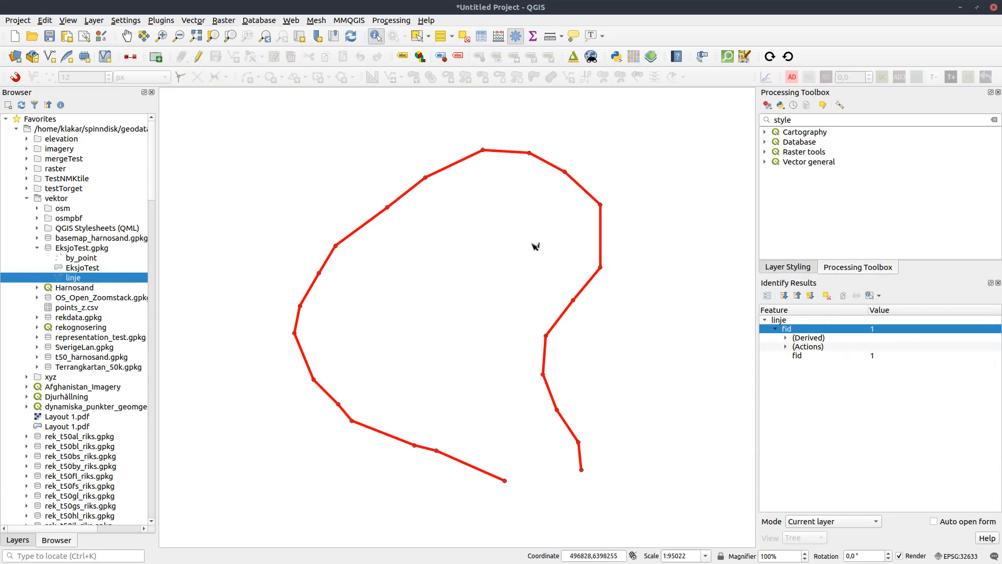
pyautogui.click(786, 338)
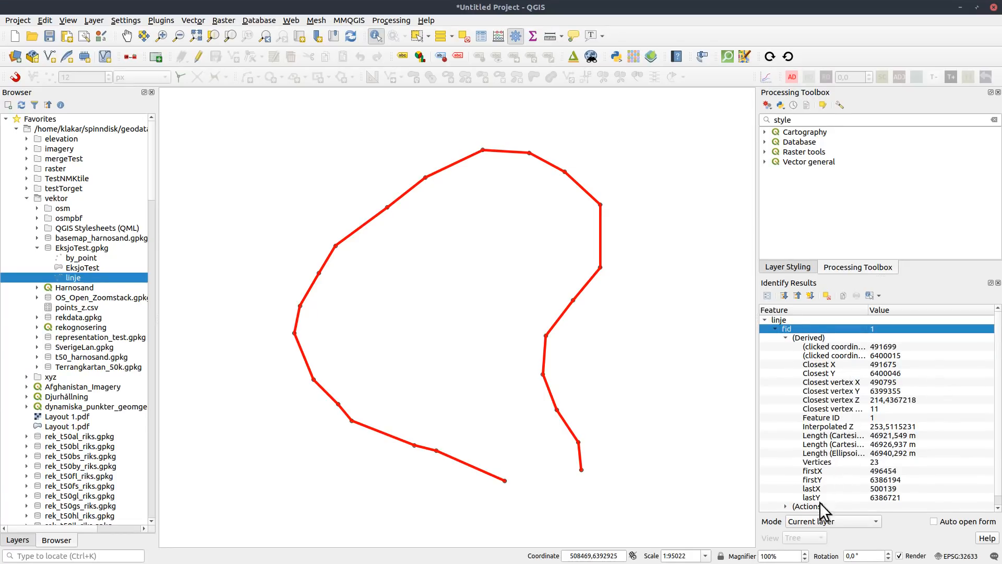
pyautogui.click(786, 506)
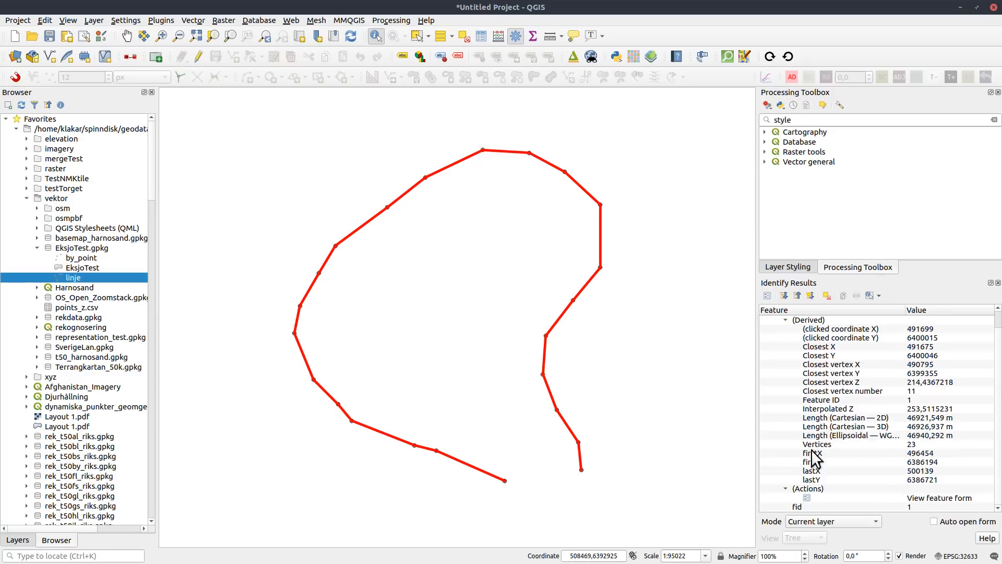
pyautogui.click(888, 418)
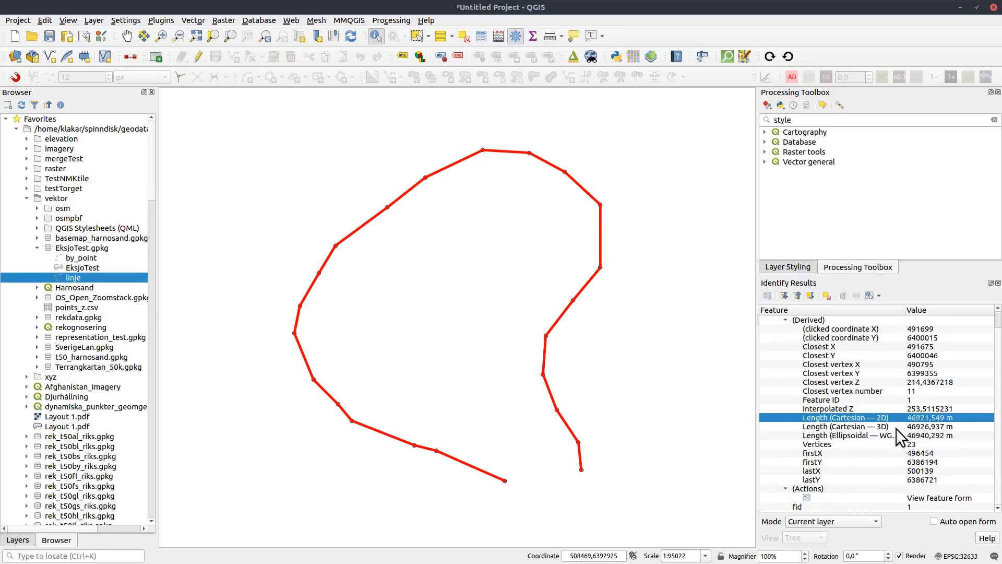
pyautogui.click(851, 436)
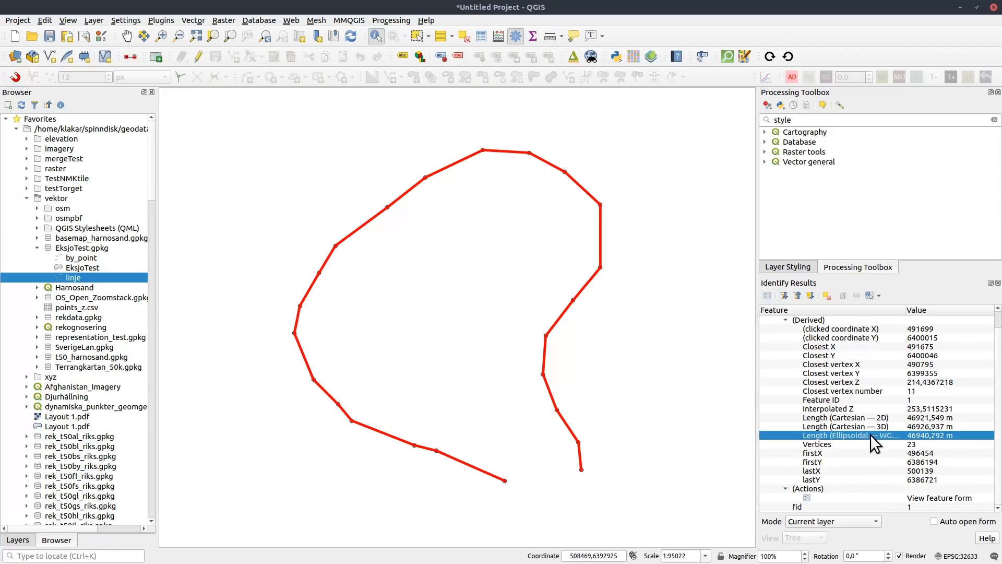
pyautogui.moveTo(907, 305); pyautogui.dragTo(926, 307)
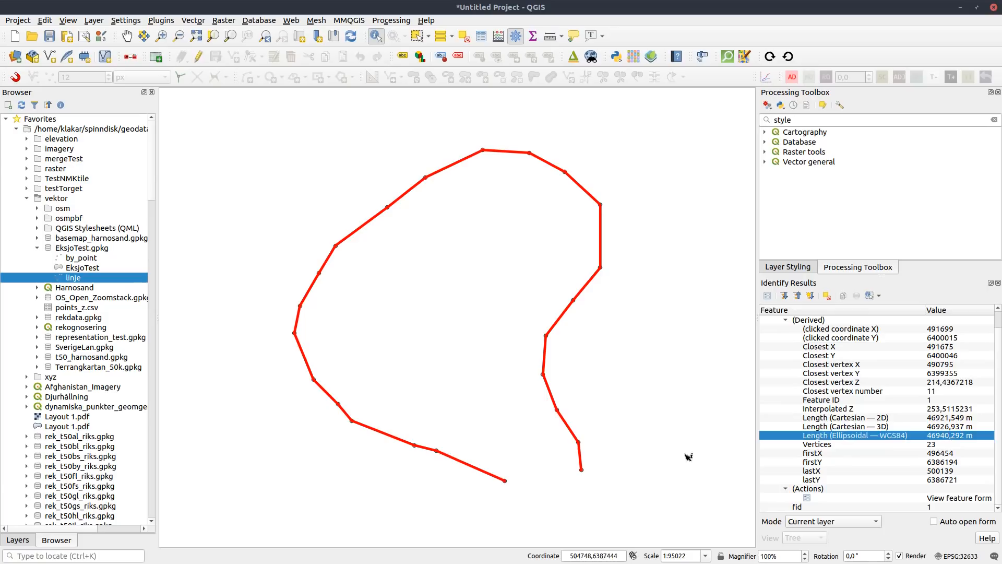
# Hide the points_z layer and close the identify results.
pyautogui.click(18, 539)
pyautogui.click(16, 129)
pyautogui.click(428, 285)
pyautogui.click(998, 283)
# Add a marker line symbol layer above the simple line in the linje layer's symbol.
pyautogui.click(788, 540)
pyautogui.click(890, 150)
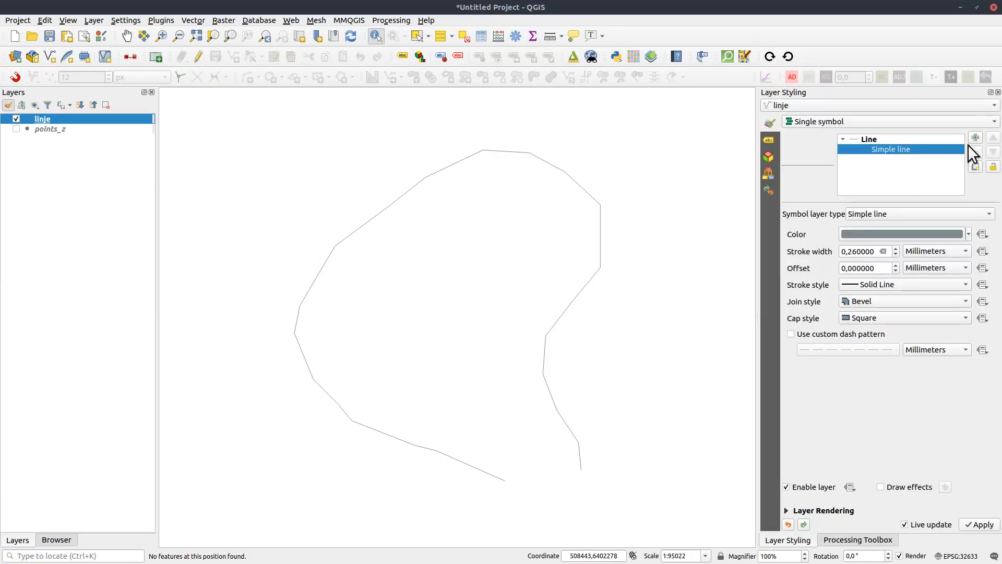
pyautogui.click(975, 138)
pyautogui.click(922, 214)
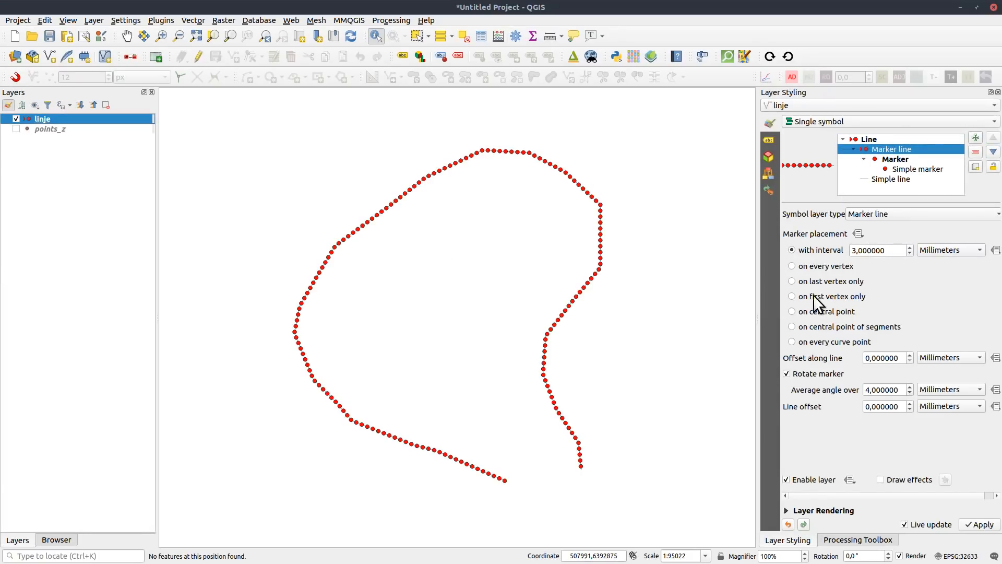
# Try placing the markers on the central point, and set the placement to on central point of segments.
pyautogui.click(791, 312)
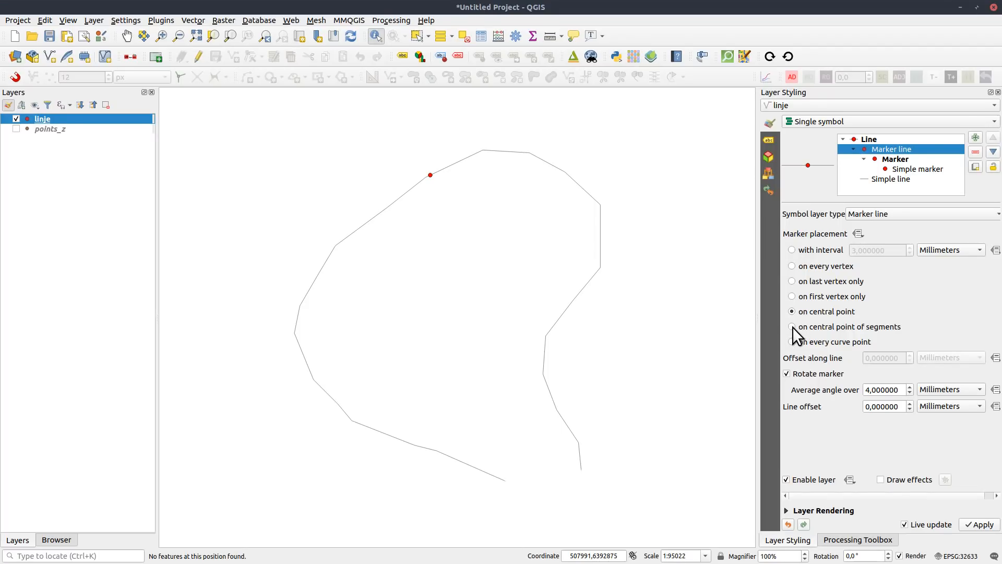
pyautogui.click(882, 214)
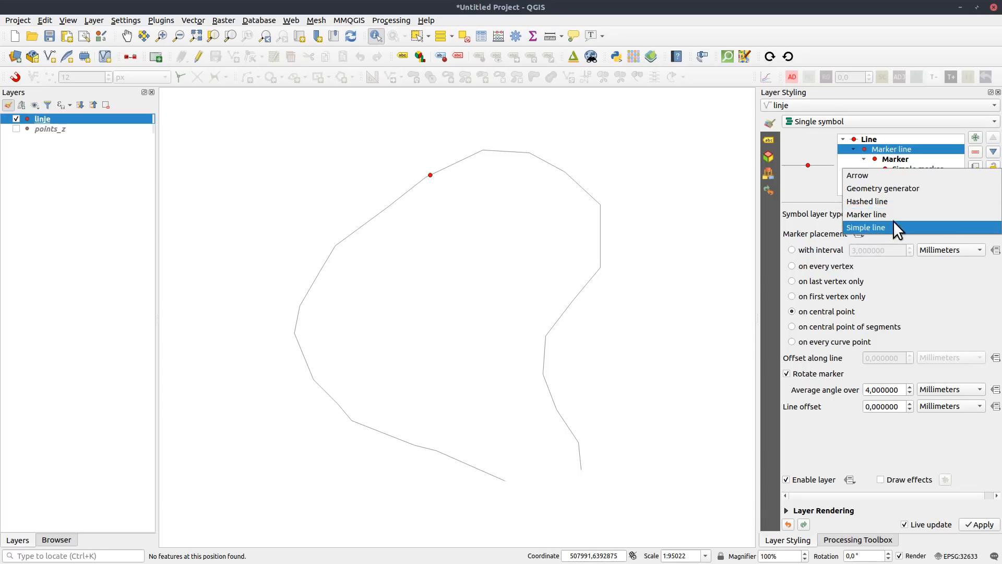
pyautogui.click(854, 315)
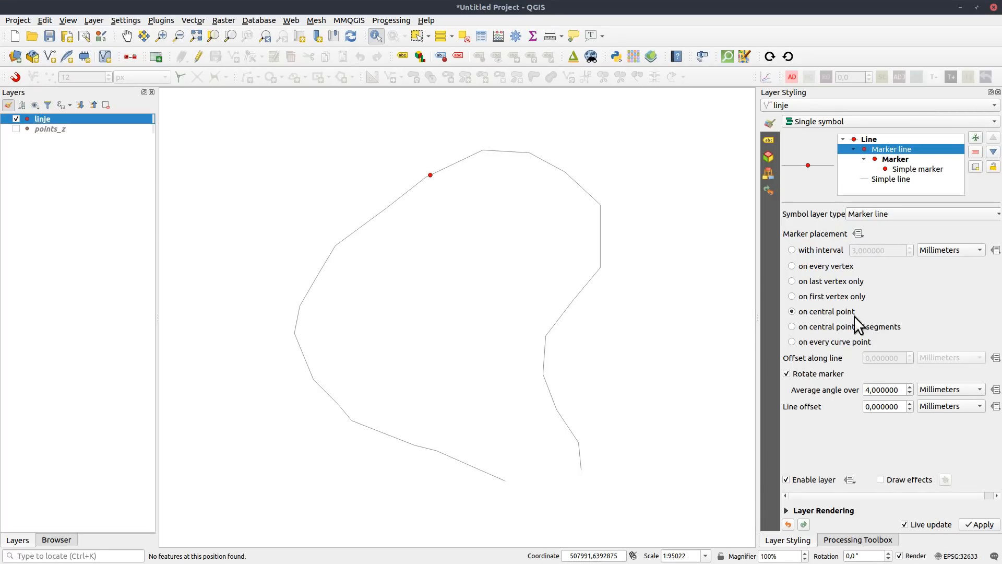
pyautogui.click(792, 327)
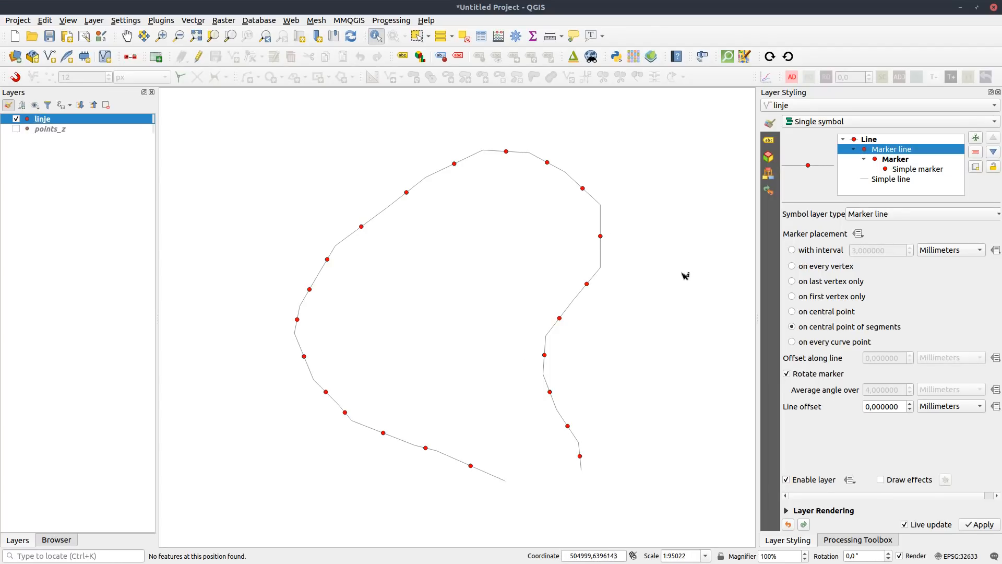
# Change the linje layer's marker line to another symbol layer type and try its central-point placement options.
pyautogui.click(887, 214)
pyautogui.click(877, 200)
pyautogui.moveTo(758, 318); pyautogui.dragTo(719, 318)
pyautogui.click(762, 312)
pyautogui.click(759, 327)
# Open the Test3D project in place of the current untitled project.
pyautogui.click(18, 19)
pyautogui.click(353, 113)
pyautogui.click(428, 287)
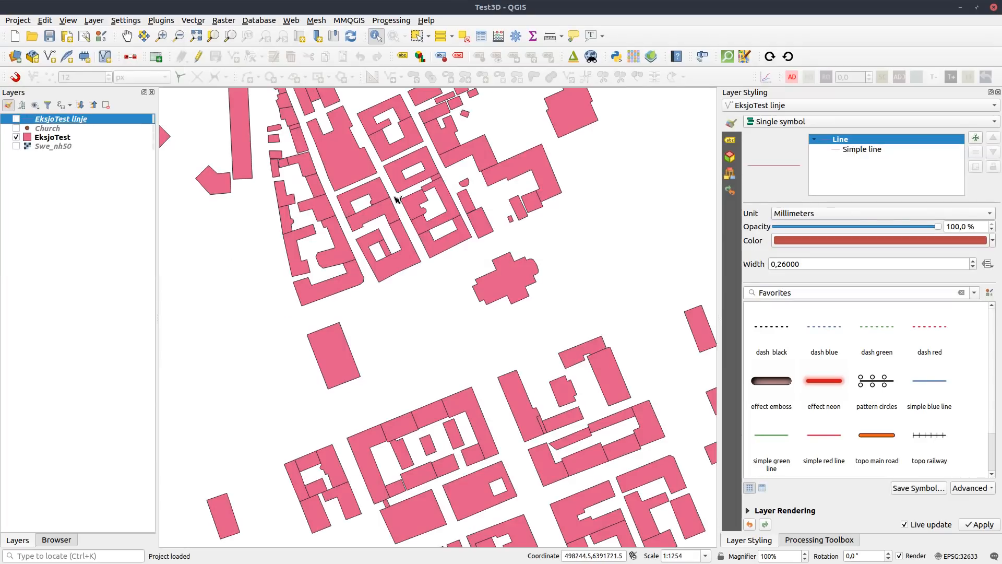
# Select five separate buildings of the EksjoTest layer on the map, including the church and the large L-shaped buildings.
pyautogui.click(416, 35)
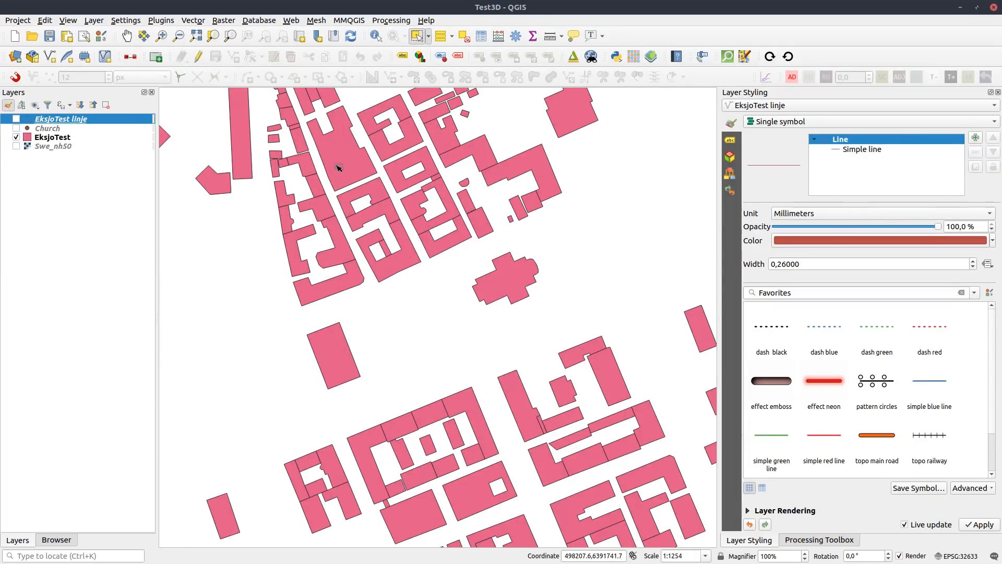
pyautogui.click(80, 137)
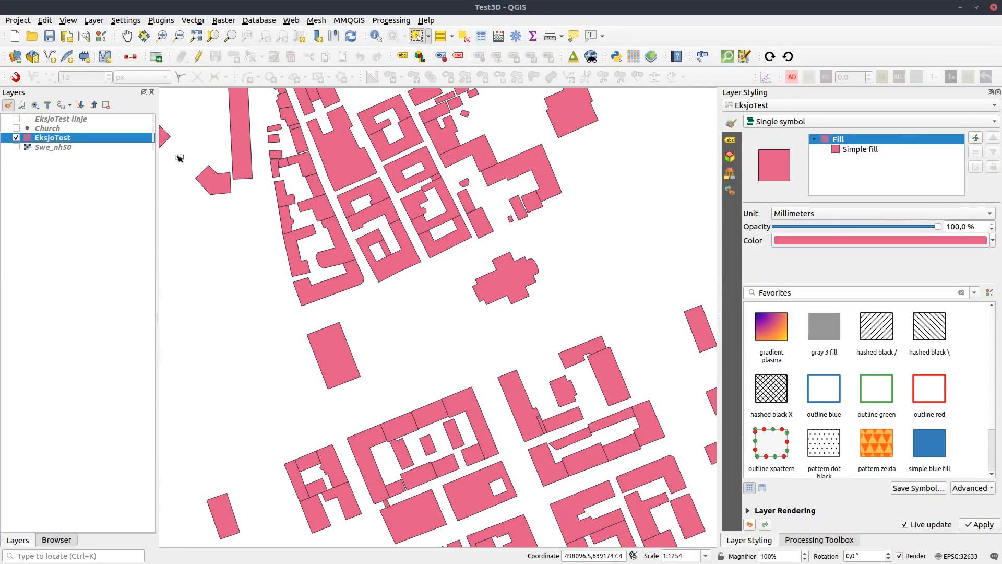
pyautogui.click(364, 165)
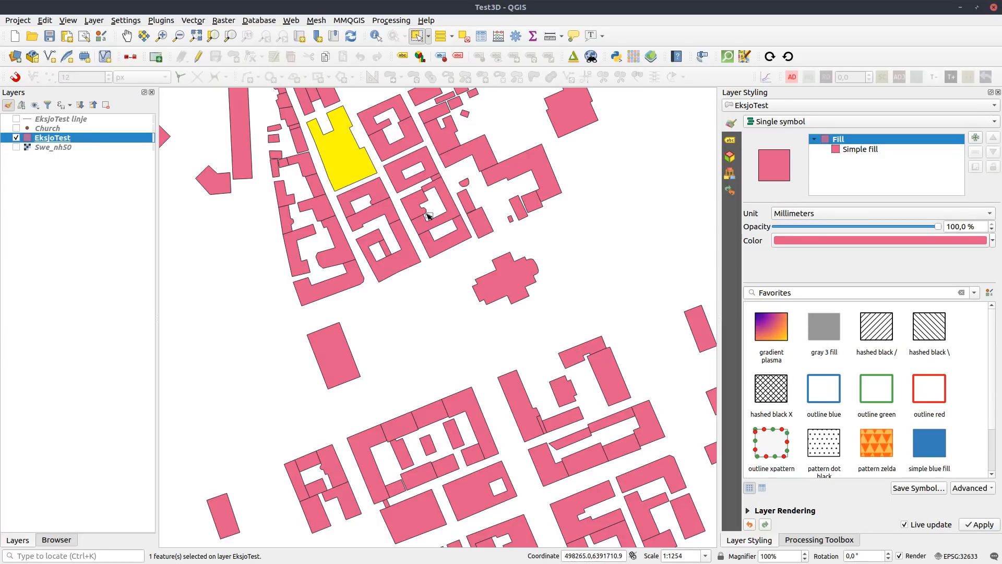
pyautogui.keyDown('shift'); pyautogui.click(413, 202); pyautogui.keyUp('shift')
pyautogui.keyDown('shift'); pyautogui.click(546, 176); pyautogui.keyUp('shift')
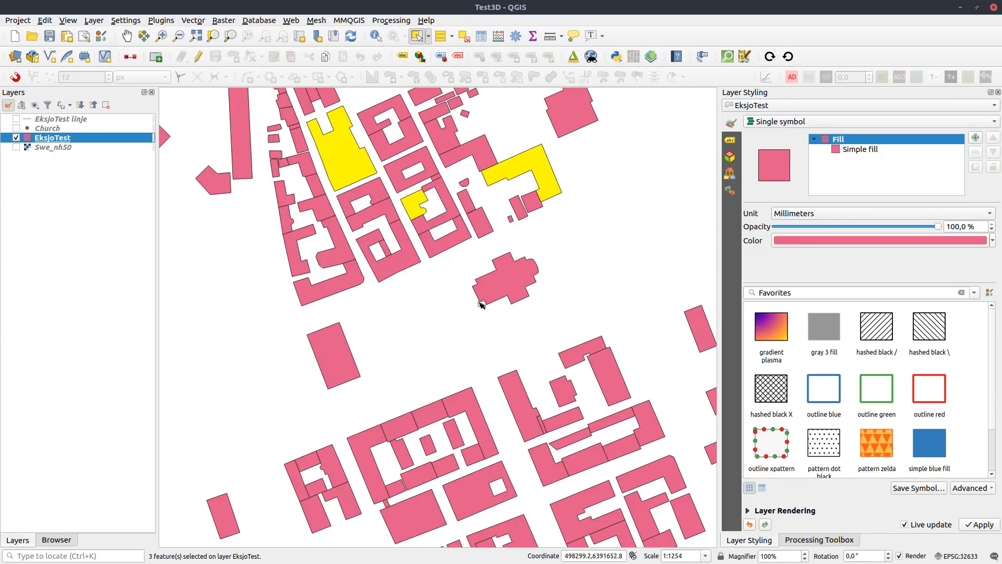
pyautogui.keyDown('shift'); pyautogui.click(481, 302); pyautogui.keyUp('shift')
pyautogui.keyDown('shift'); pyautogui.click(377, 445); pyautogui.keyUp('shift')
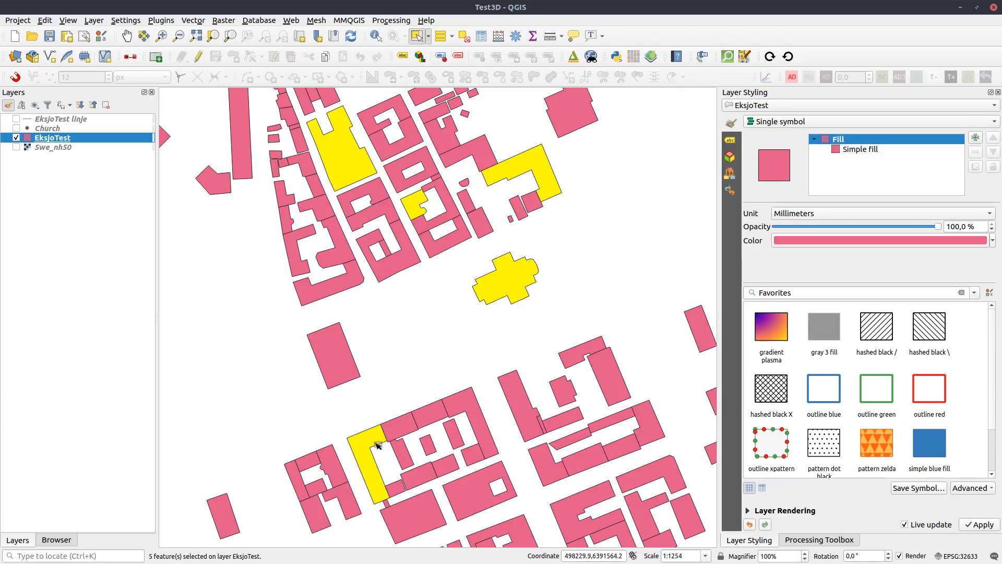
# Clear the building selection and restore it with Reselect Features.
pyautogui.click(443, 349)
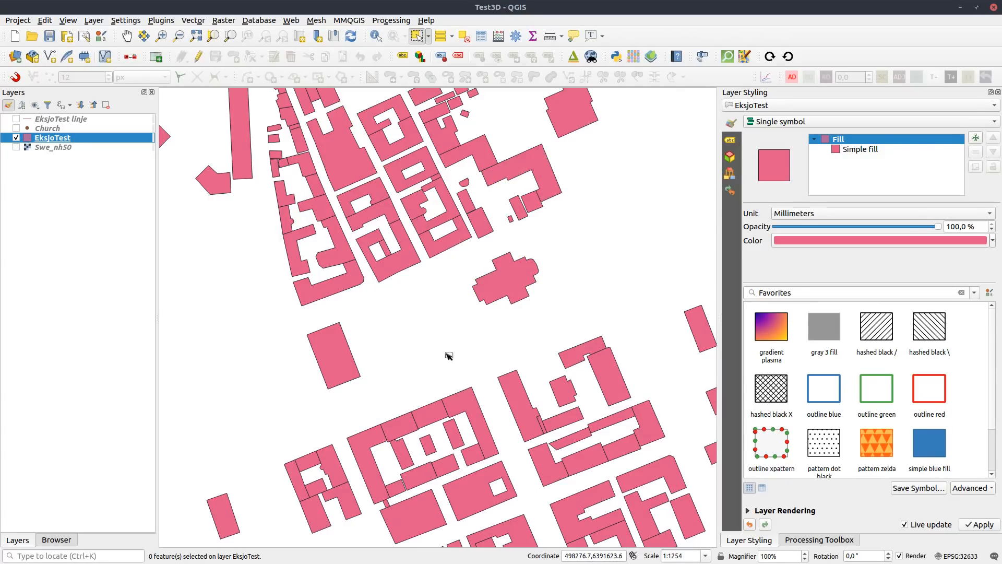
pyautogui.click(45, 21)
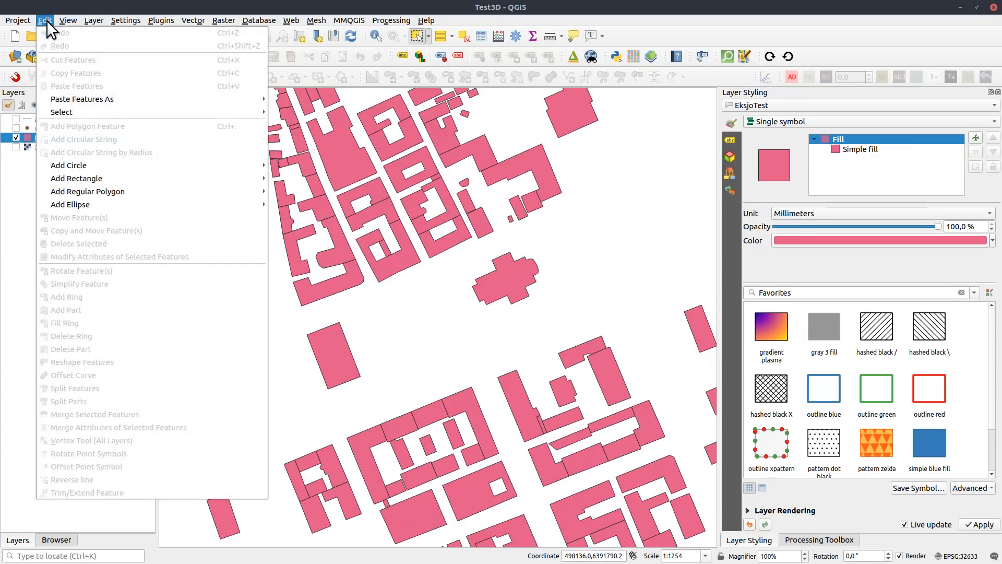
pyautogui.moveTo(108, 112)
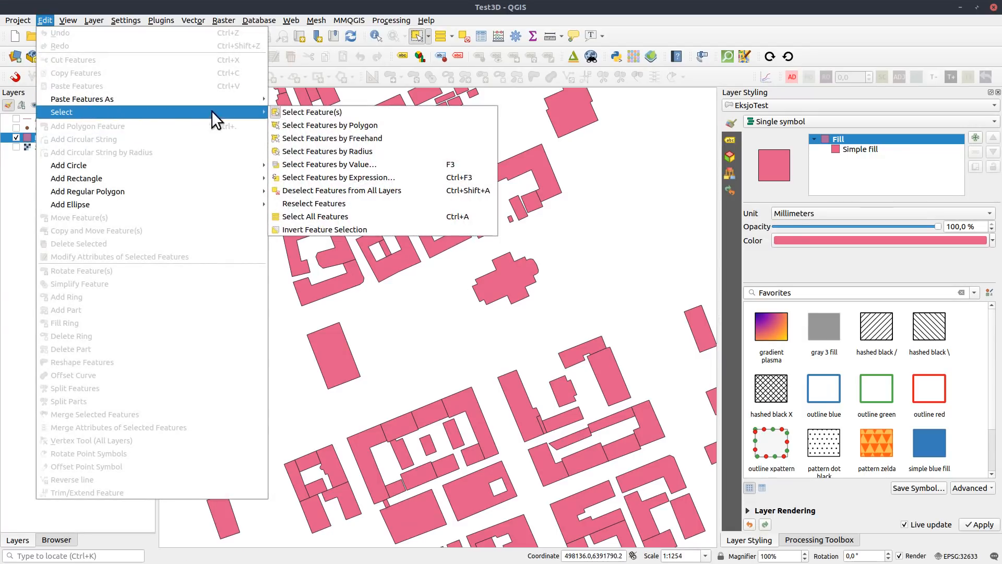
pyautogui.click(327, 205)
pyautogui.moveTo(417, 320)
pyautogui.mouseDown()
pyautogui.moveTo(433, 339)
pyautogui.moveTo(431, 324)
pyautogui.mouseUp()
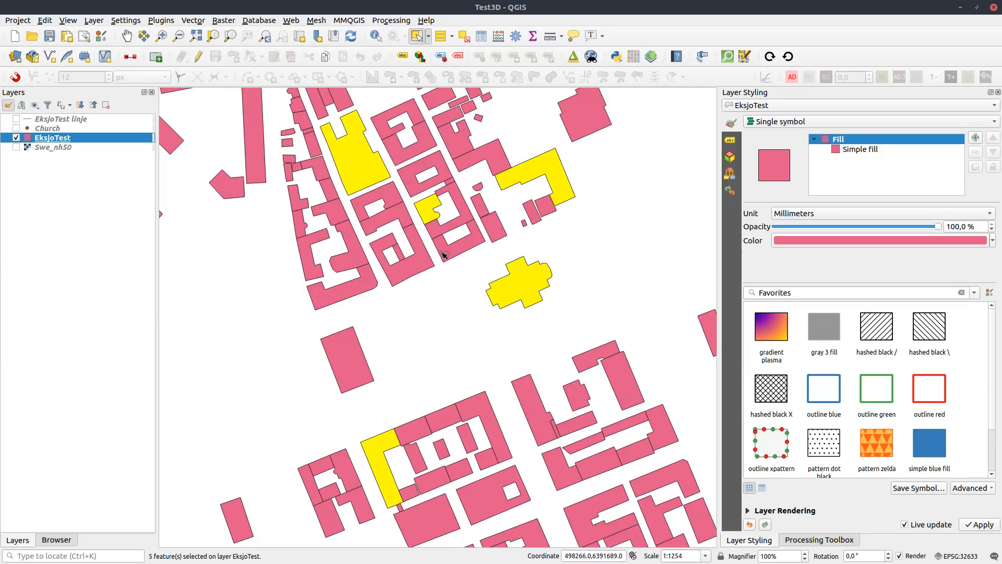
# Change the EksjoTest layer's symbology from single symbol to graduated.
pyautogui.click(862, 149)
pyautogui.click(841, 121)
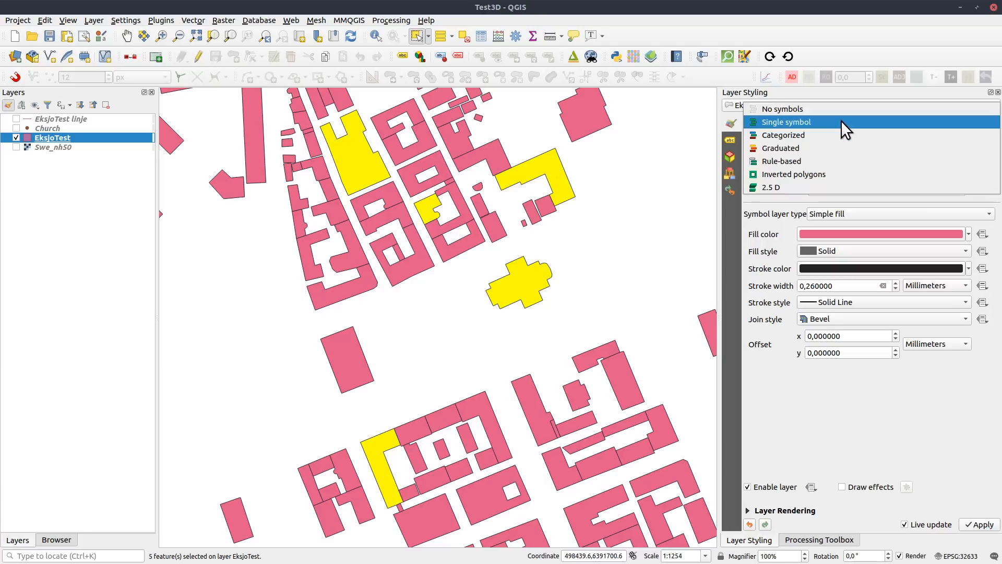
pyautogui.click(782, 148)
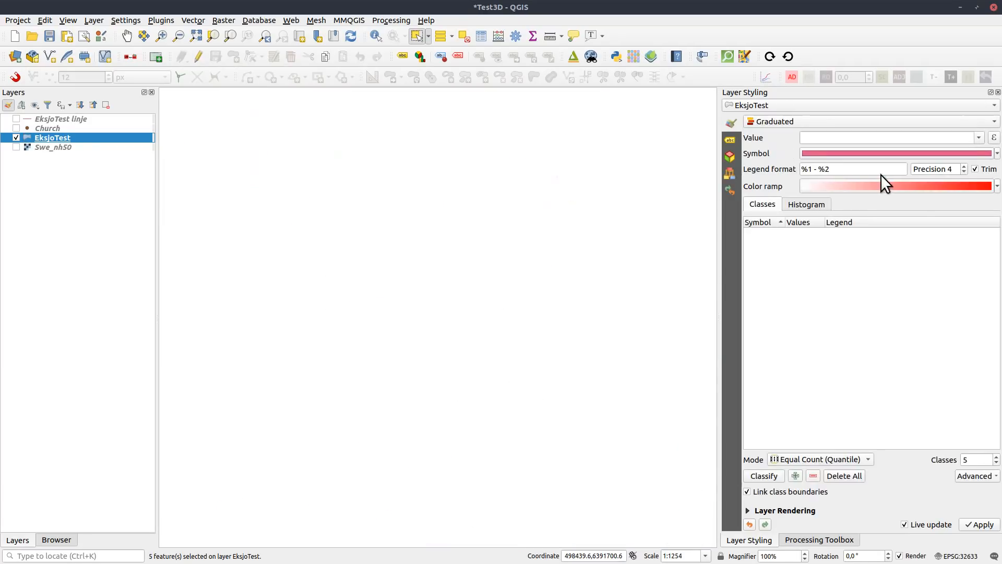
# Set the graduated value to the expression $area and classify it with the Logarithmic scale mode.
pyautogui.click(979, 138)
pyautogui.click(817, 162)
pyautogui.click(993, 138)
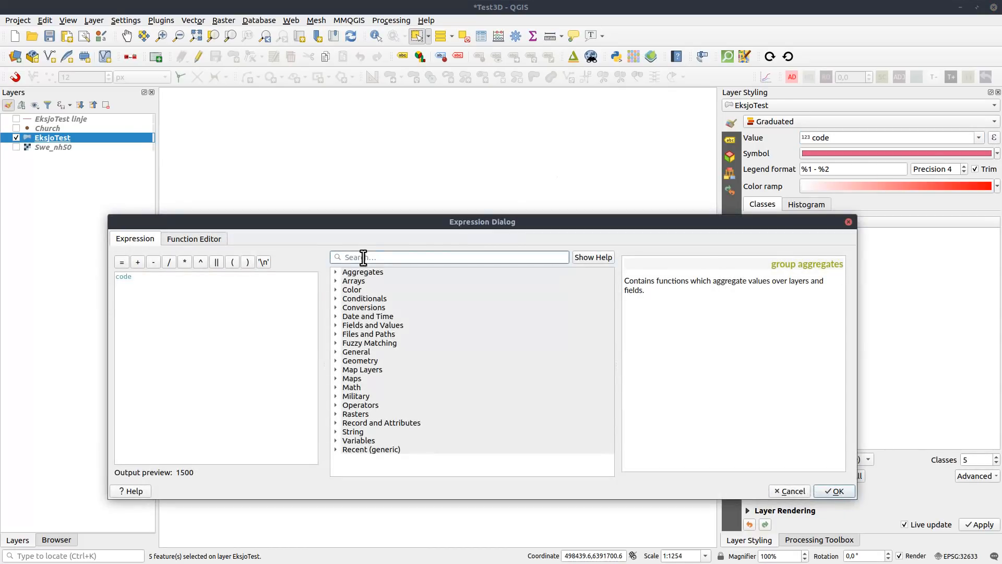
pyautogui.write('area')
pyautogui.doubleClick(363, 281)
pyautogui.click(226, 296)
pyautogui.press('BackSpace')
pyautogui.press('BackSpace')
pyautogui.press('BackSpace')
pyautogui.press('BackSpace')
pyautogui.click(834, 491)
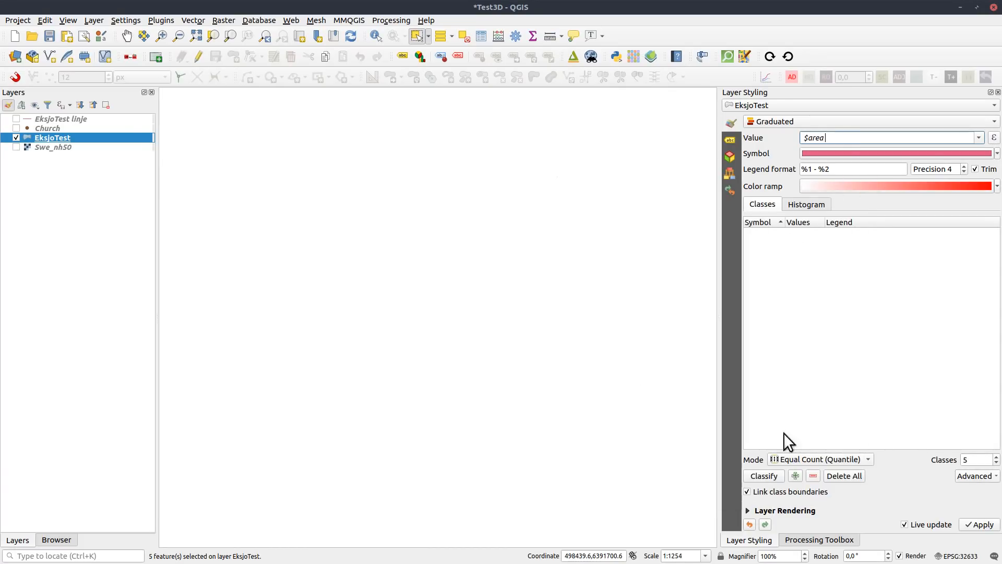
pyautogui.click(863, 459)
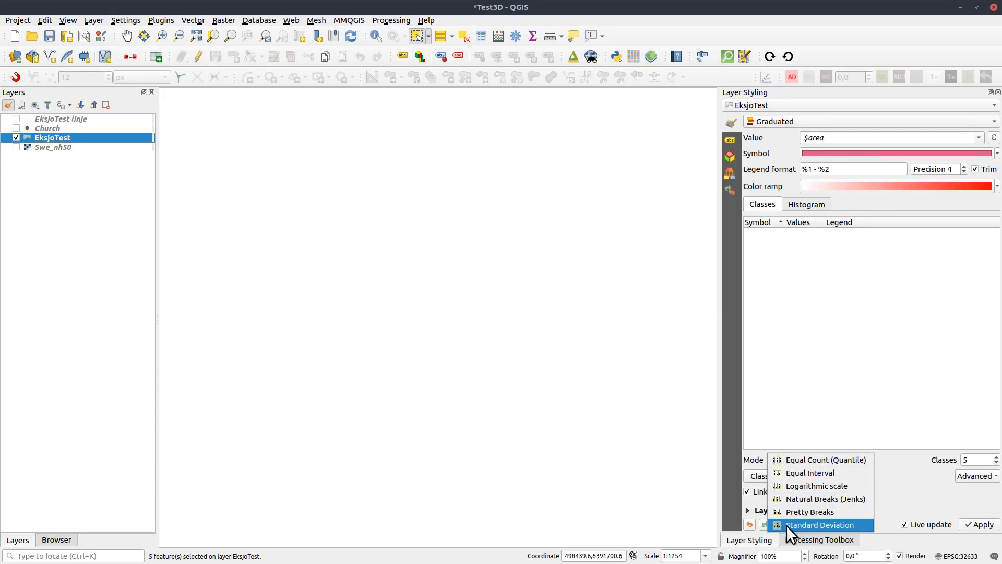
pyautogui.click(828, 487)
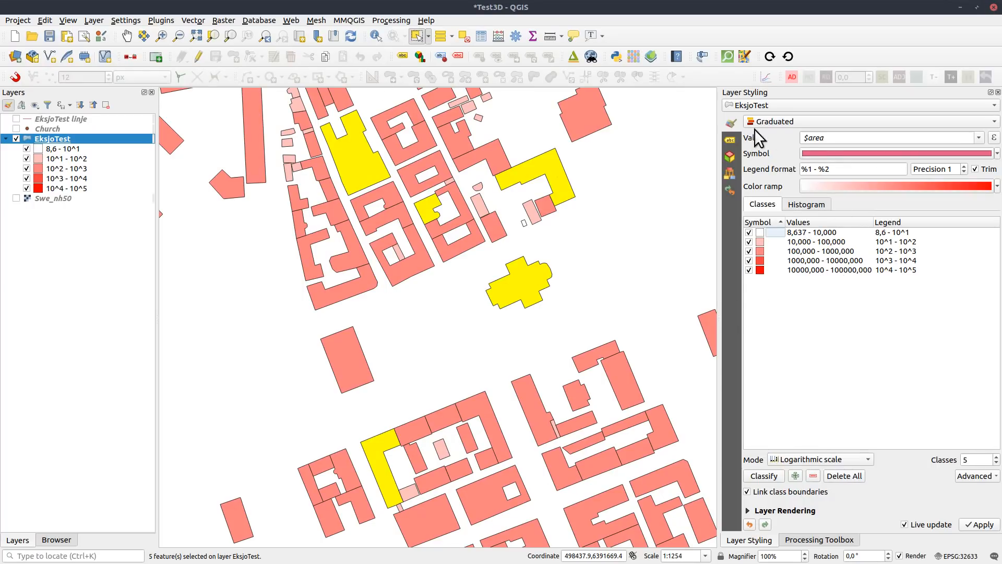
# Enable single labels on the EksjoTest layer based on the name field.
pyautogui.click(730, 140)
pyautogui.click(772, 124)
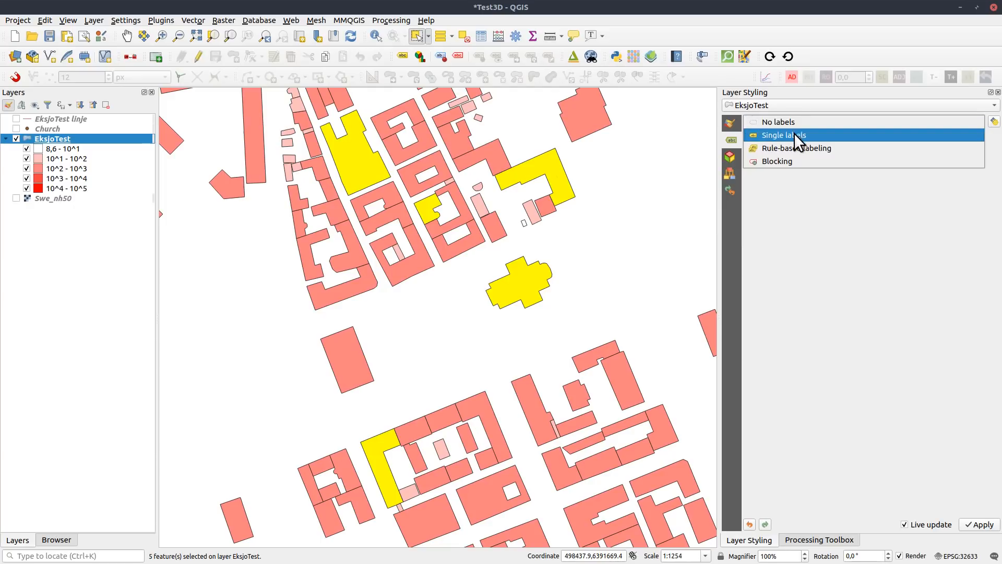
pyautogui.click(794, 133)
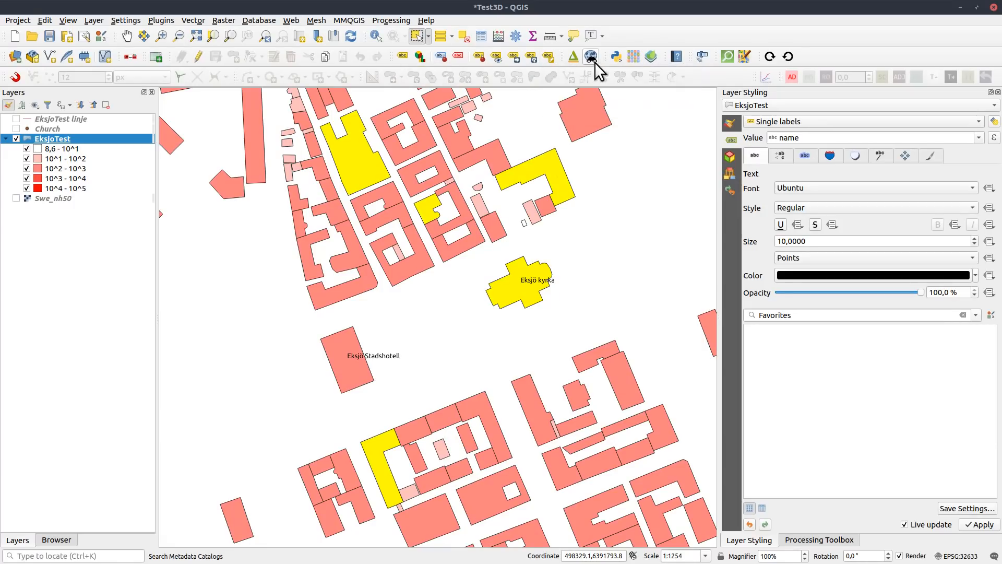
# Open the Eksjö kyrka label's properties with fid as the auxiliary storage key, and examine the multiline alignment options.
pyautogui.click(548, 57)
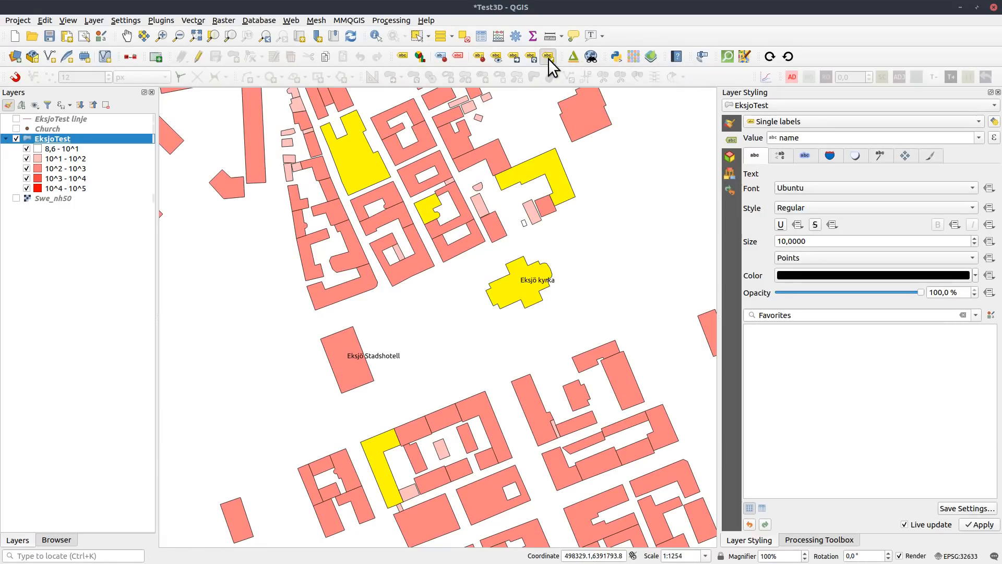
pyautogui.click(530, 281)
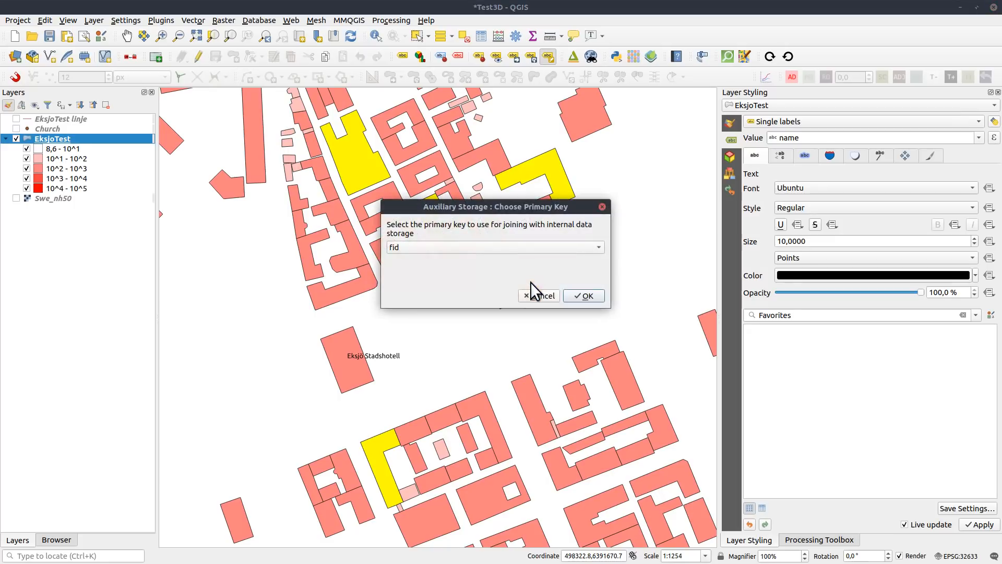
pyautogui.click(584, 297)
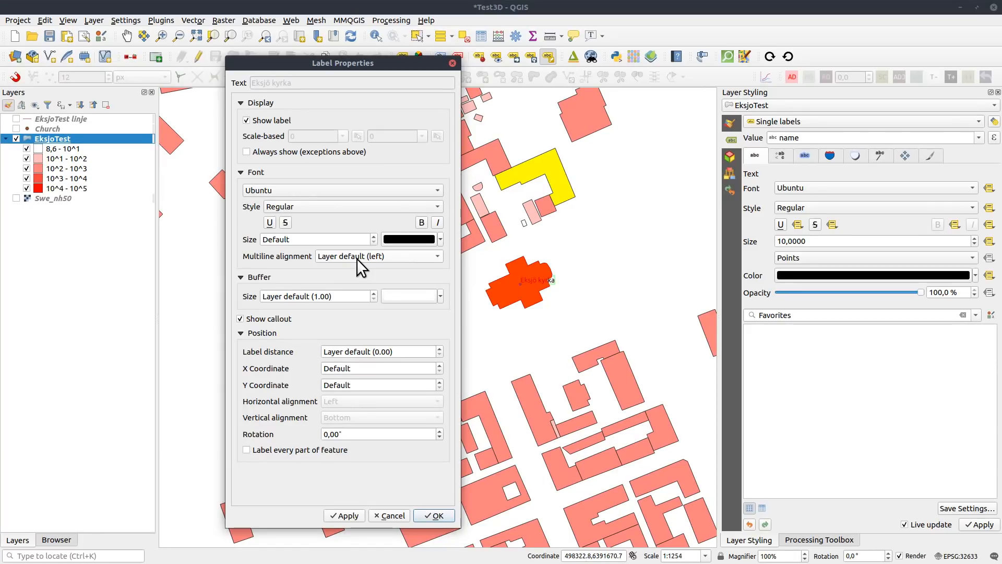
pyautogui.click(431, 258)
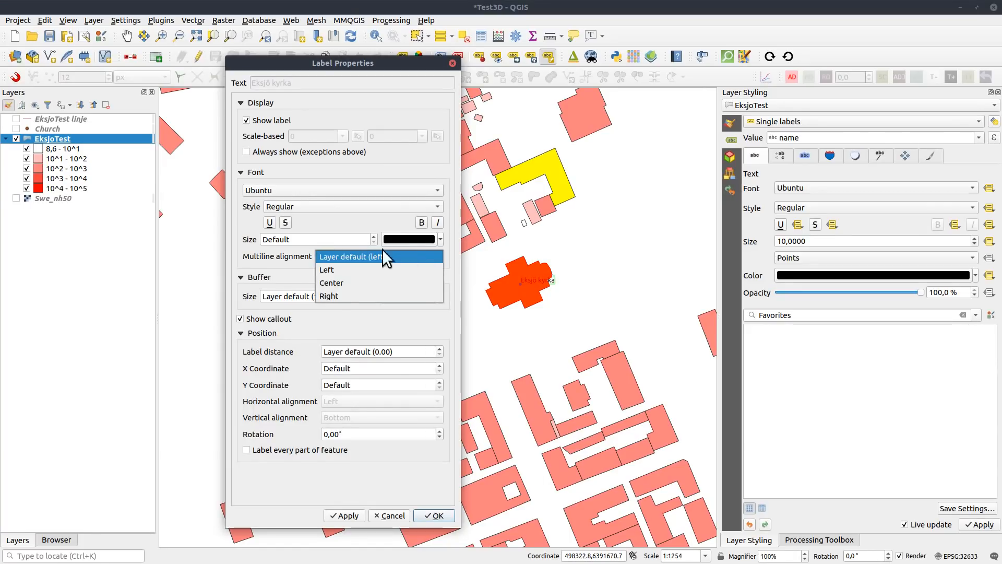
pyautogui.click(298, 259)
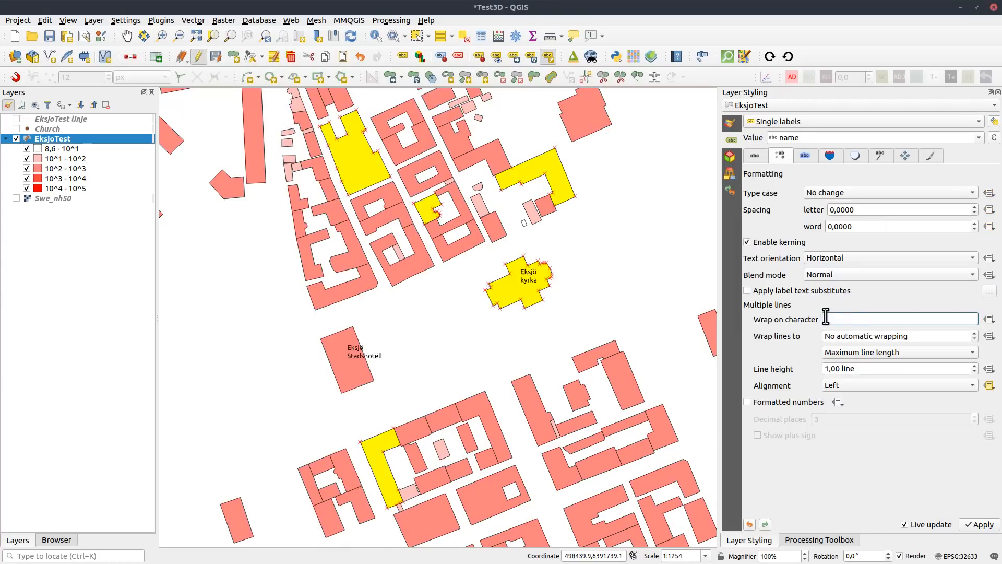
# Set the multiline alignment of the Eksjö kyrka label to Center.
pyautogui.click(527, 282)
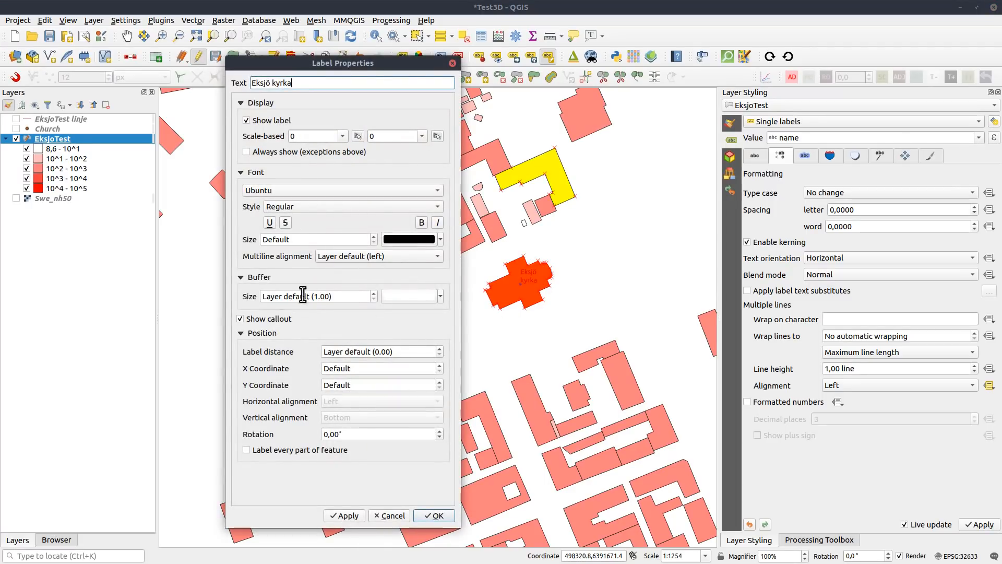
pyautogui.click(355, 260)
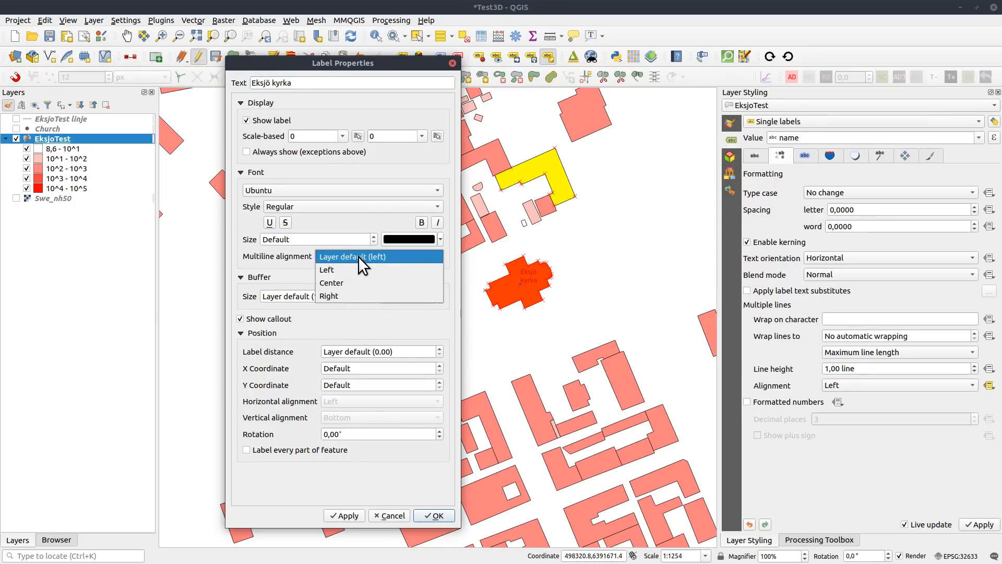
pyautogui.click(352, 281)
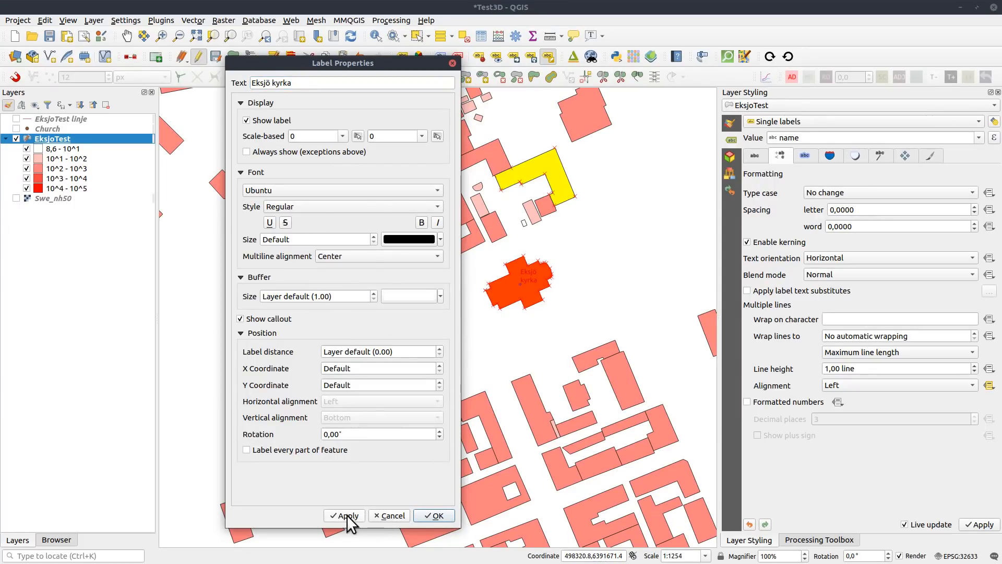
pyautogui.click(436, 515)
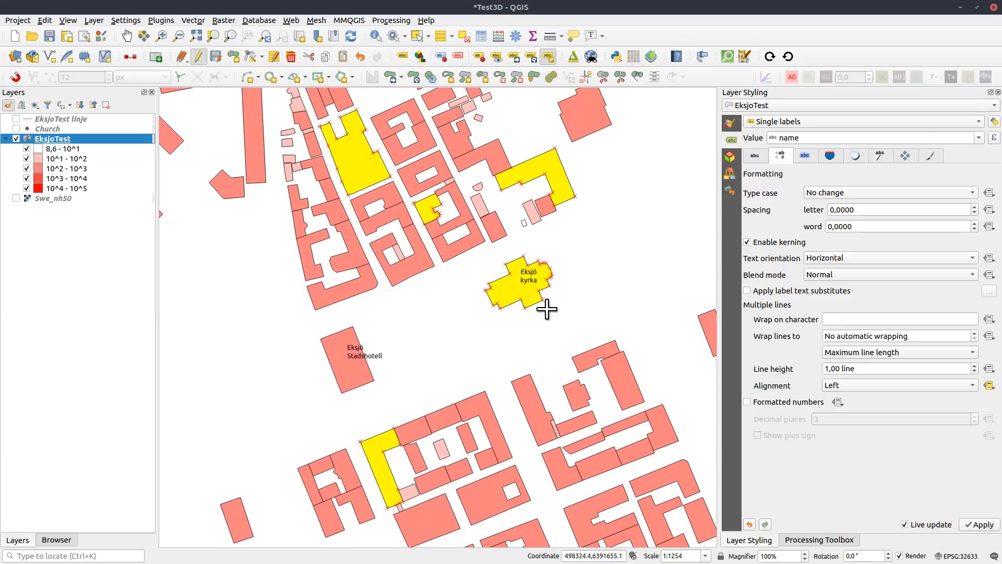
# Set the multiline alignment of the Eksjö Stadshotell label to Right.
pyautogui.click(353, 364)
pyautogui.click(360, 258)
pyautogui.click(354, 293)
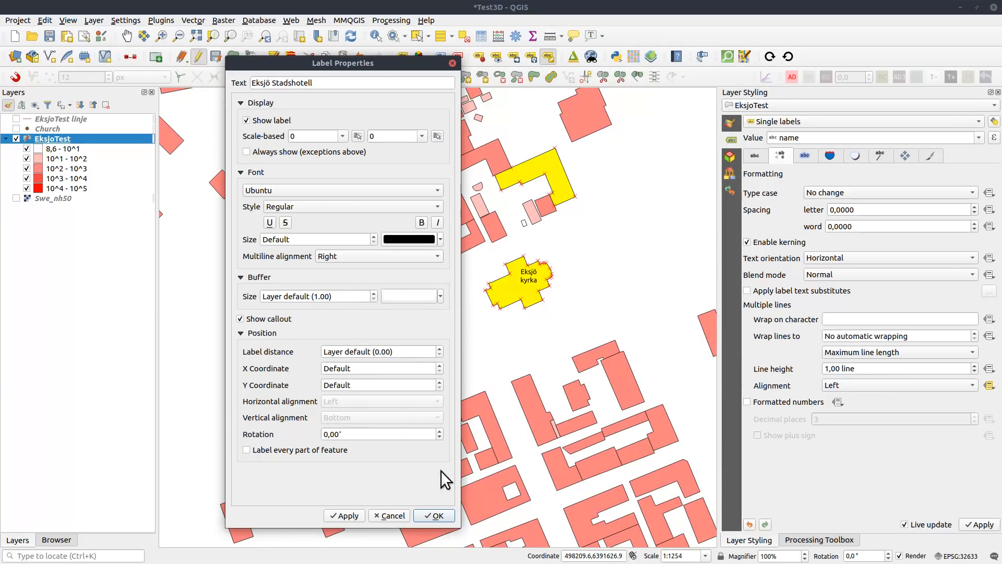
pyautogui.click(436, 517)
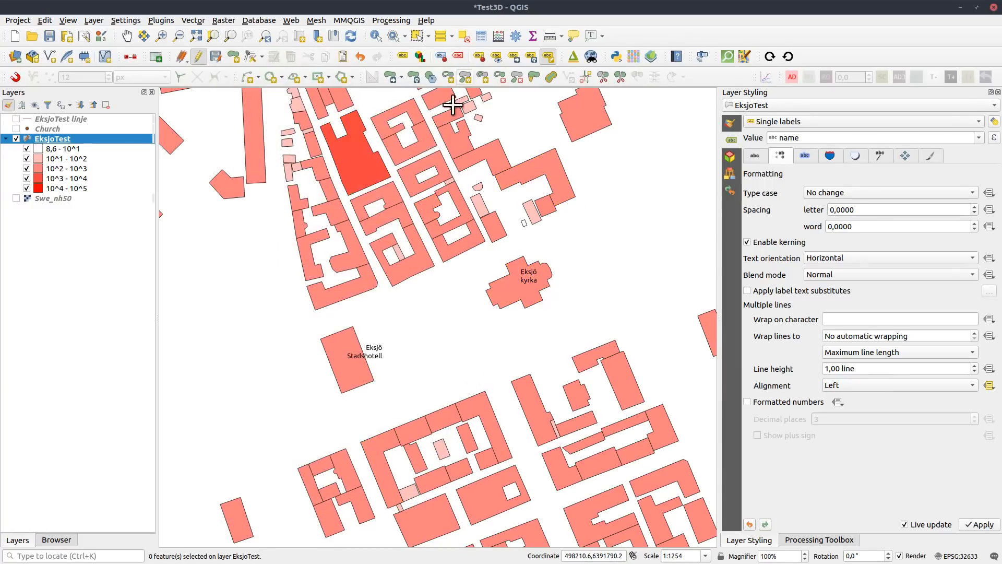
# Increase the EksjoTest label font size to 31 points.
pyautogui.scroll(20, 813, 246)
pyautogui.scroll(-1, 454, 348)
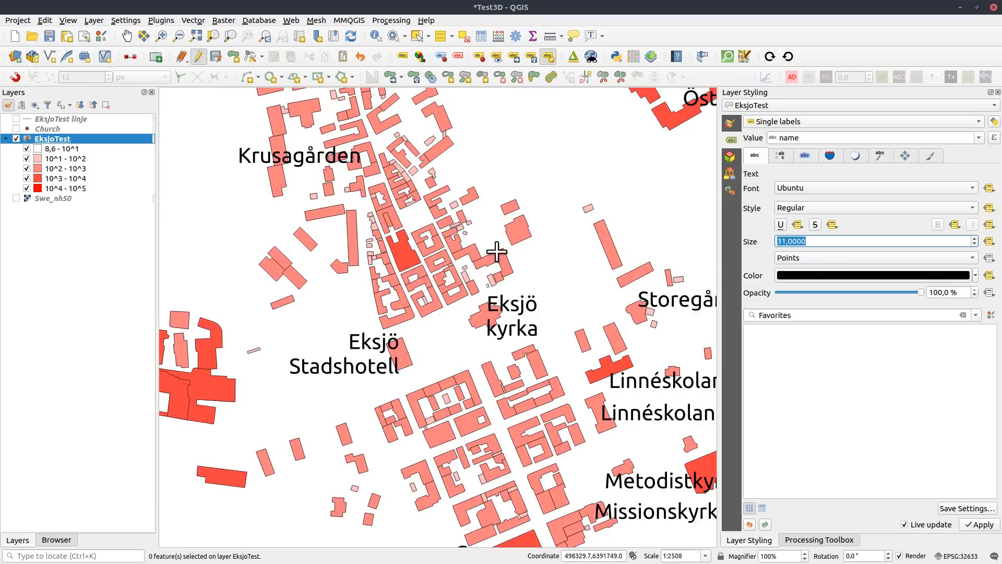
# Turn on the display of unplaced labels for the whole town, and toggle it off and on again to compare.
pyautogui.click(458, 56)
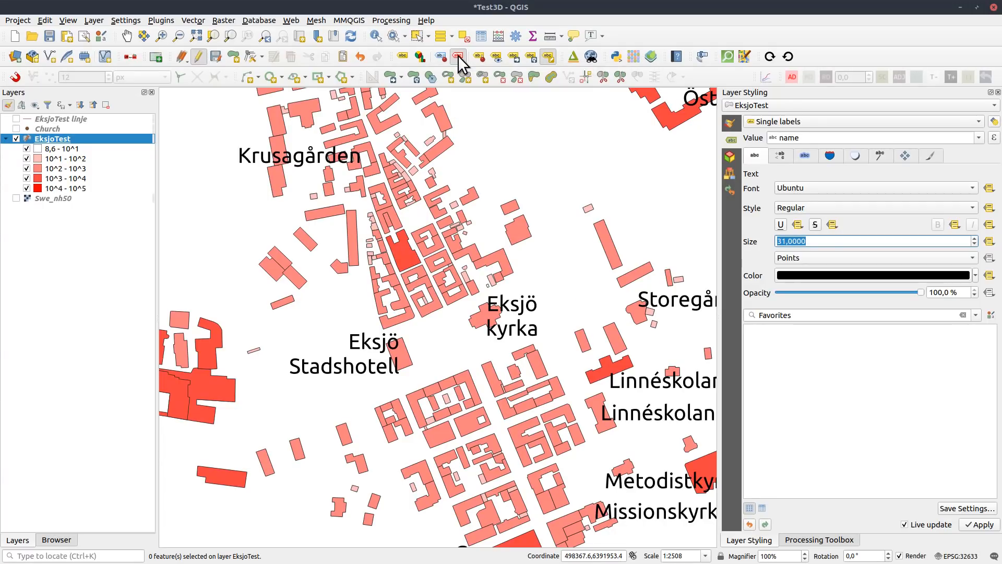
pyautogui.scroll(-4, 442, 286)
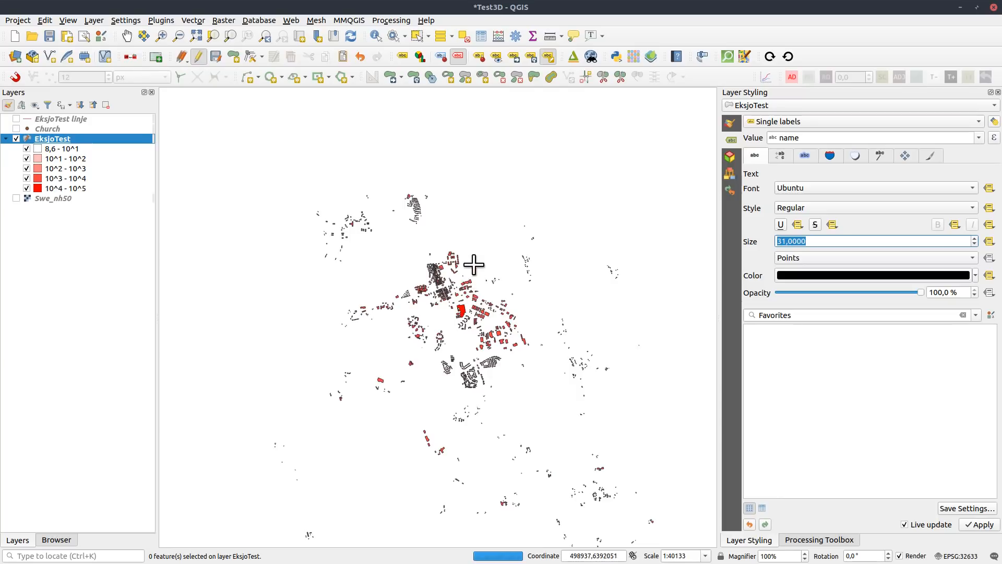
pyautogui.scroll(2, 480, 282)
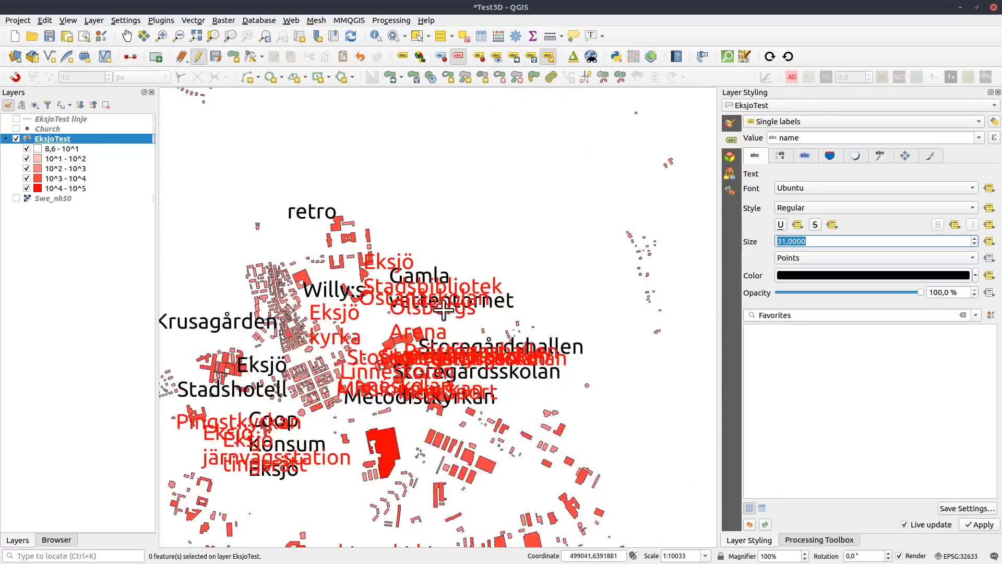
pyautogui.click(460, 57)
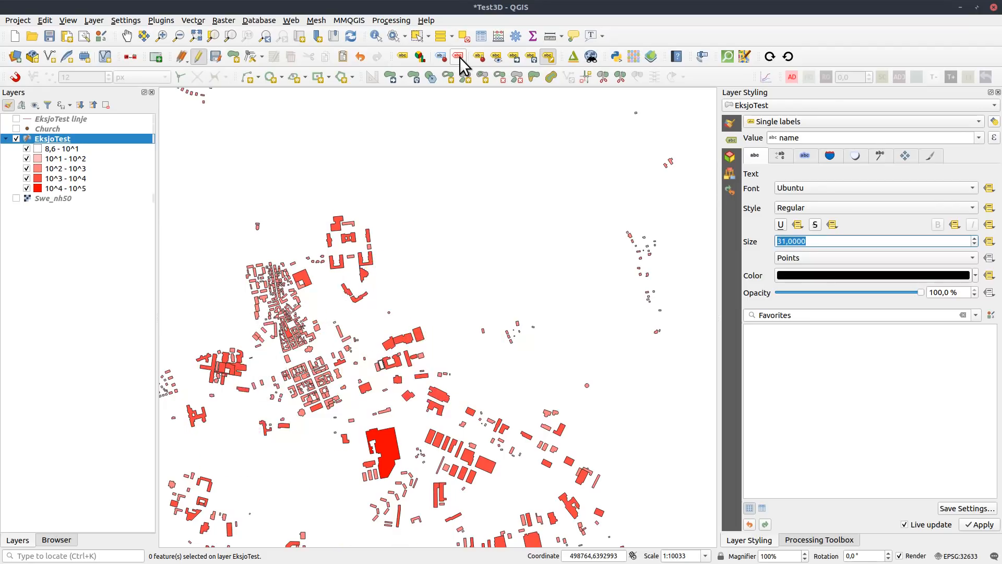
pyautogui.click(460, 58)
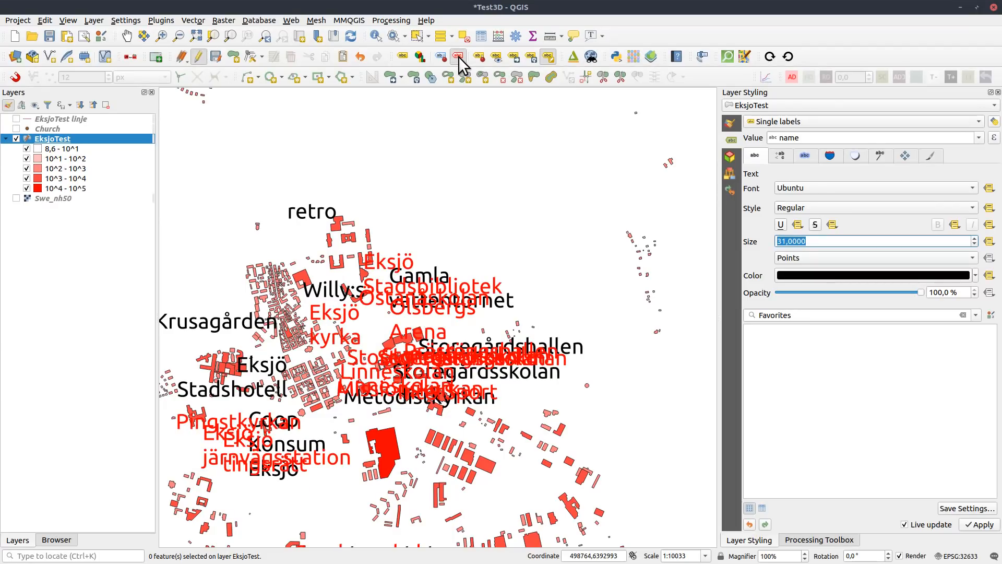
# Move the unplaced Prästängshallen label to the empty area northeast of its building.
pyautogui.scroll(1, 342, 297)
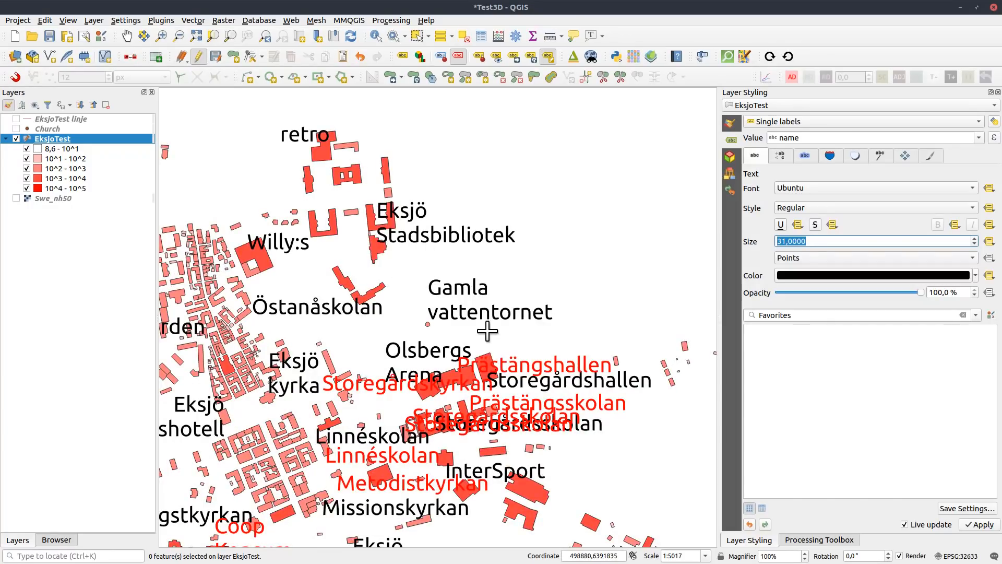
pyautogui.scroll(-1, 430, 317)
pyautogui.scroll(1, 428, 300)
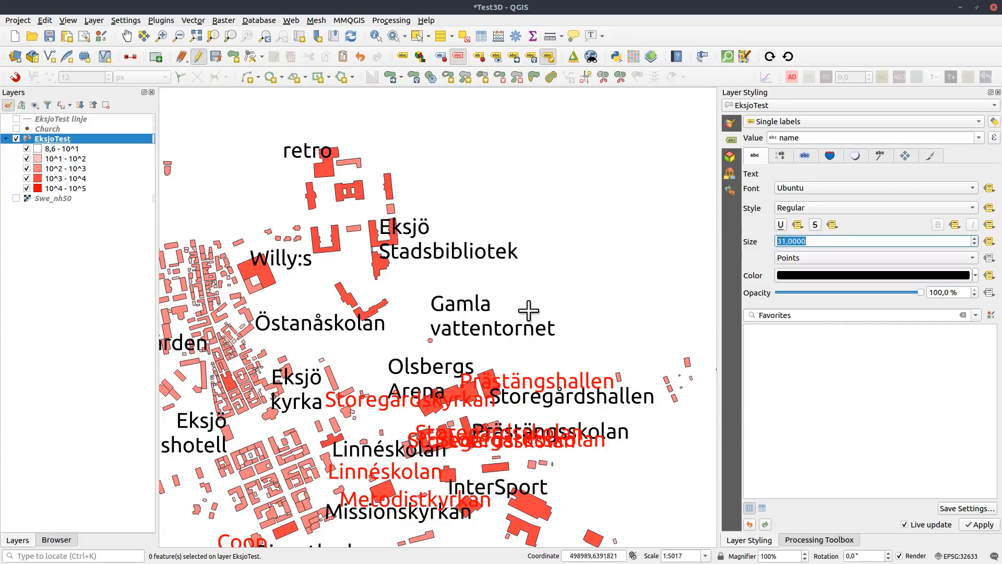
pyautogui.click(514, 61)
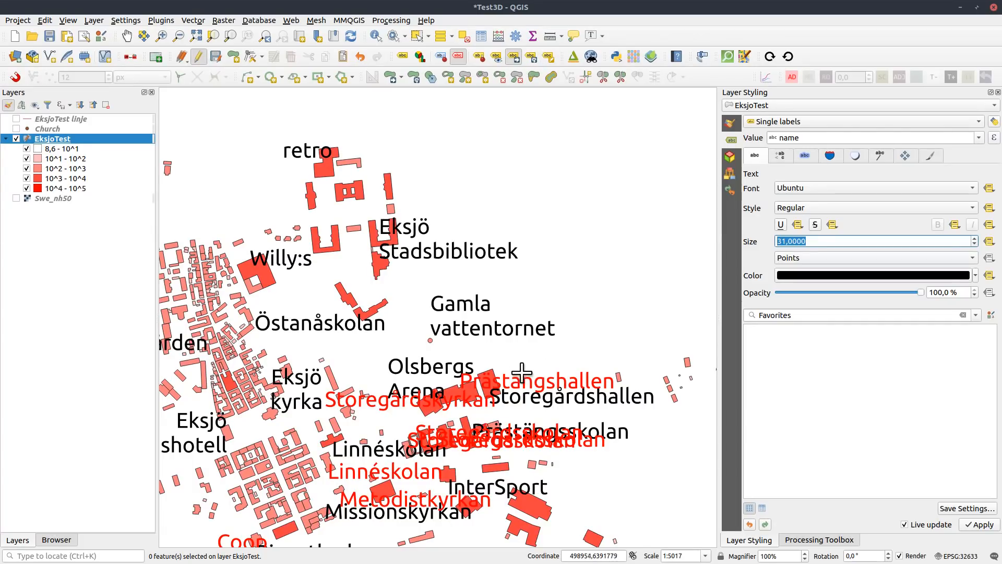
pyautogui.click(515, 383)
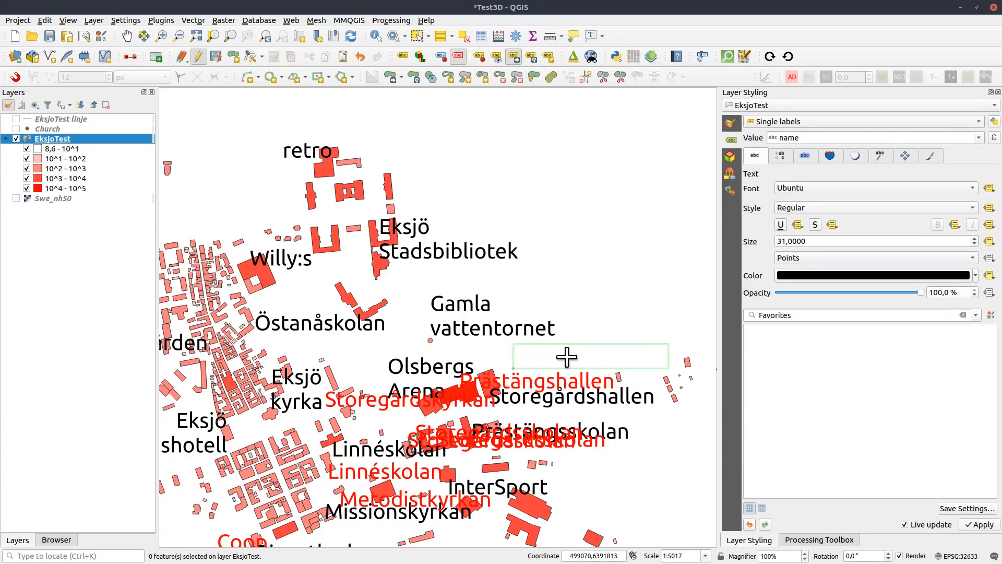
pyautogui.click(567, 356)
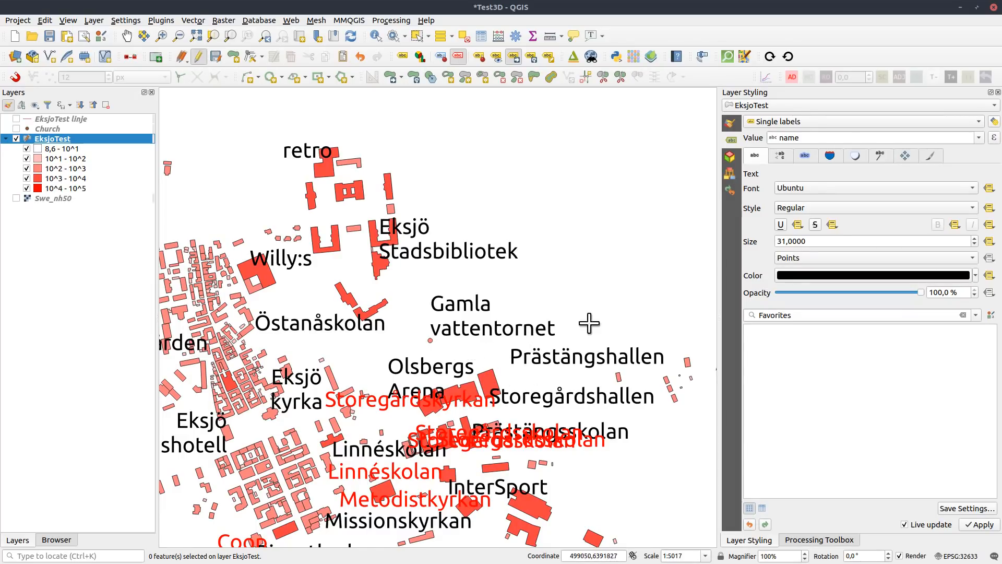
# Enable callouts for the EksjoTest labels, try the topo main road line style, and settle on dash black.
pyautogui.click(878, 154)
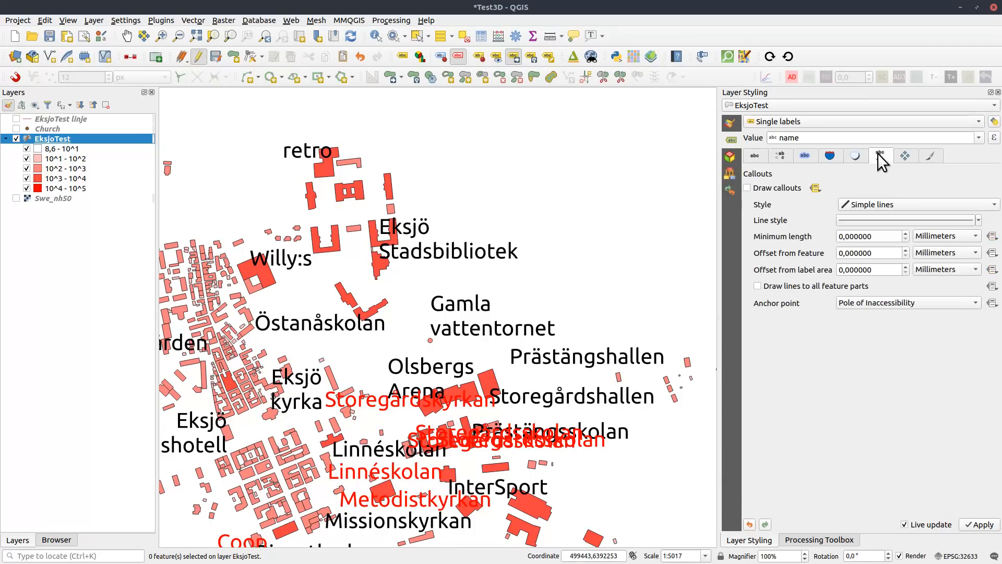
pyautogui.click(747, 188)
pyautogui.click(979, 221)
pyautogui.click(943, 218)
pyautogui.click(943, 218)
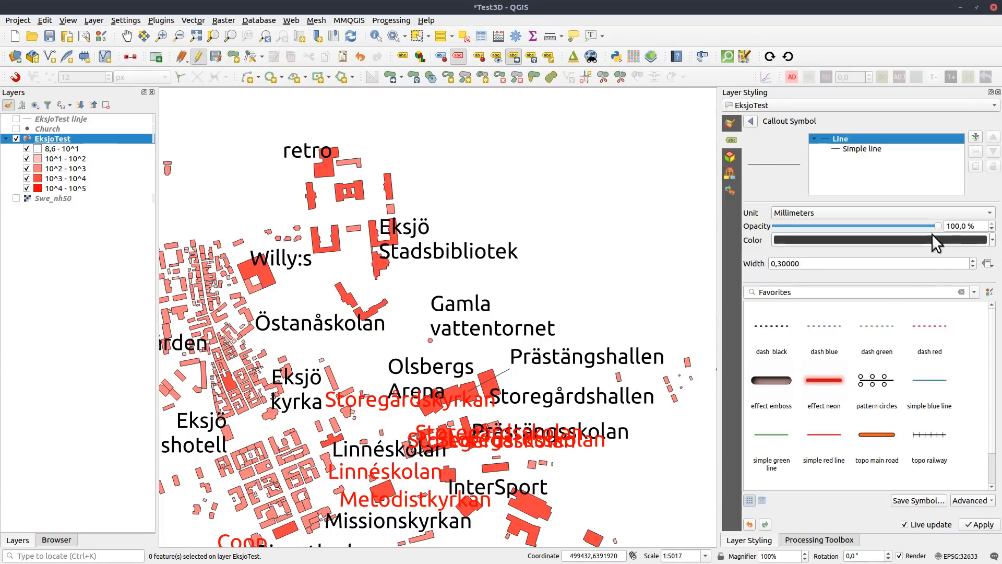
pyautogui.click(888, 434)
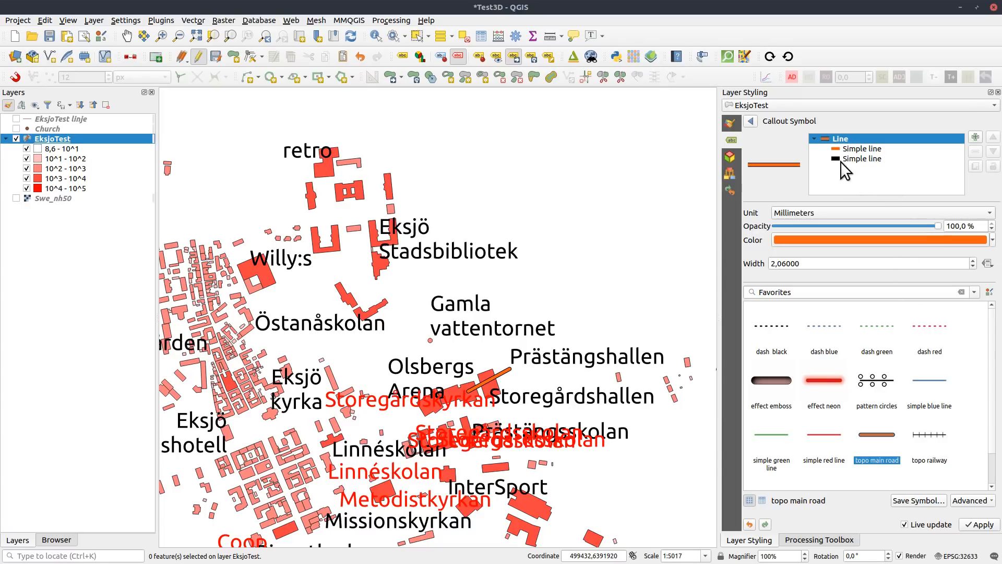
pyautogui.click(778, 336)
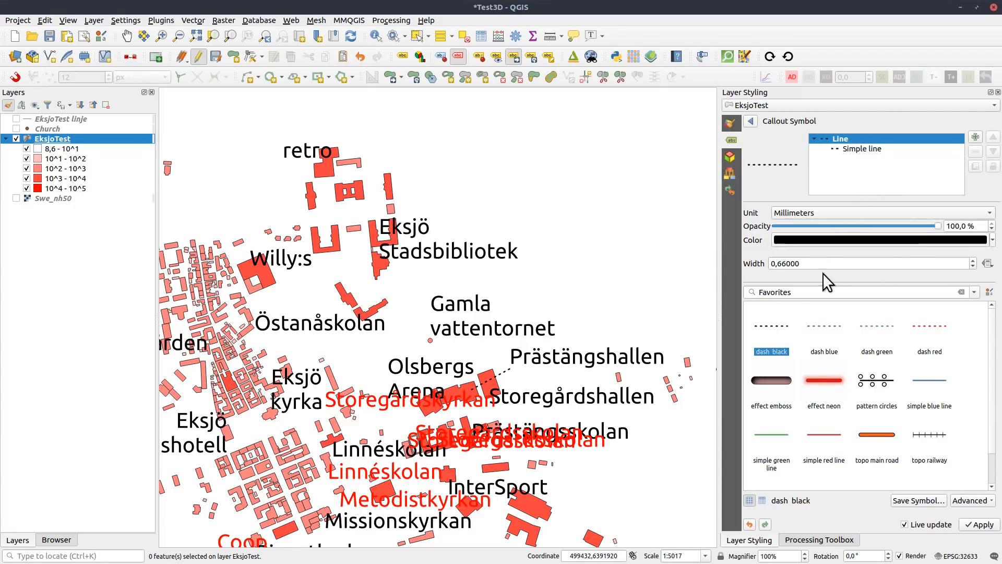
# Try Manhattan lines as the callout style and switch back to Simple lines.
pyautogui.click(751, 122)
pyautogui.click(933, 204)
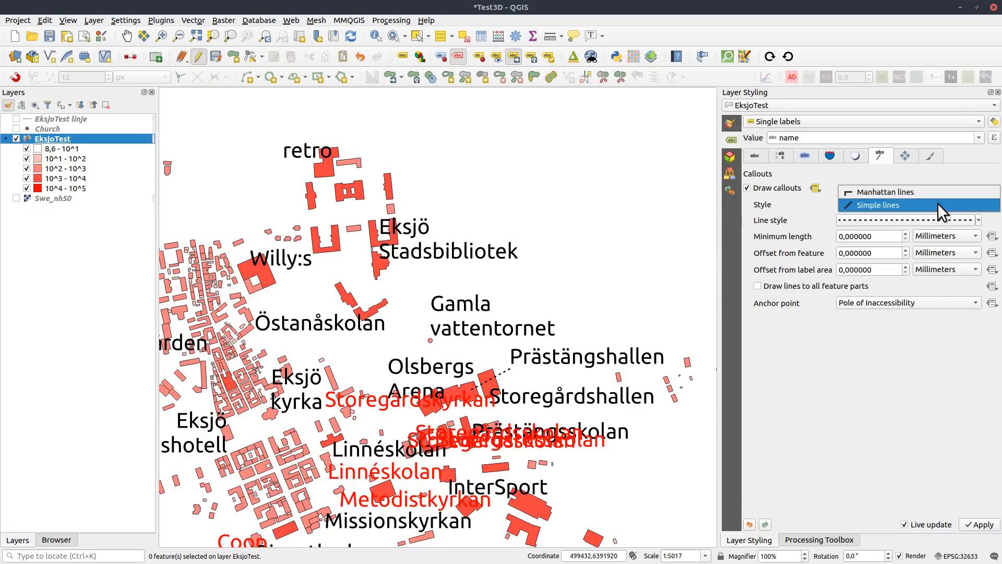
pyautogui.click(899, 191)
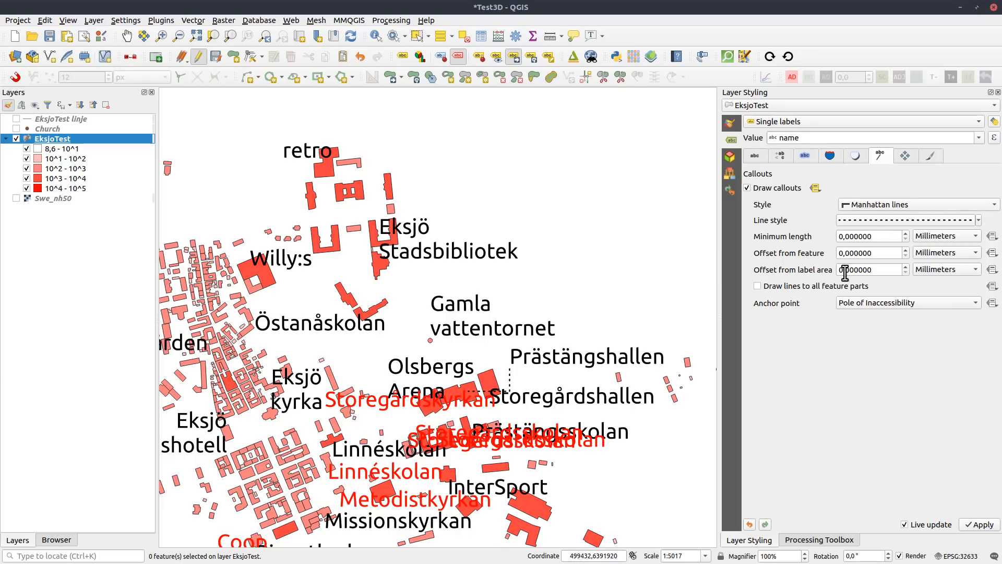
pyautogui.click(880, 204)
pyautogui.click(881, 218)
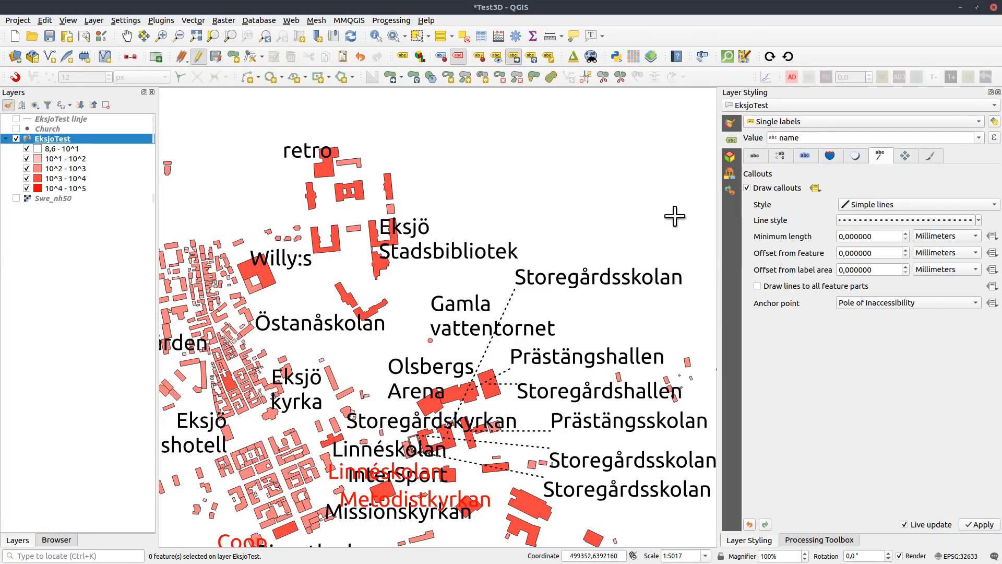
# Draw a background behind the EksjoTest labels using the Marker Symbol shape.
pyautogui.click(829, 157)
pyautogui.click(748, 188)
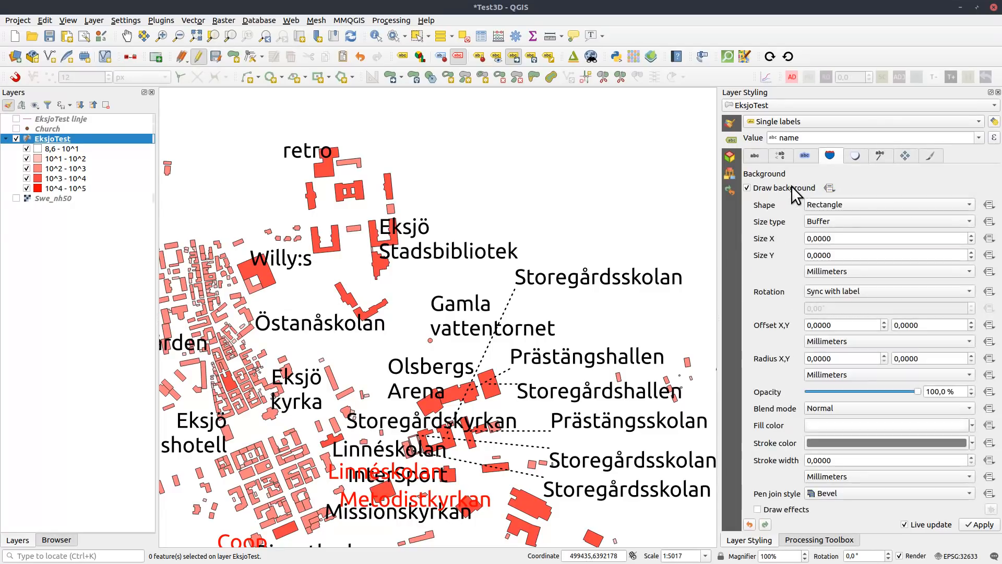
pyautogui.click(870, 202)
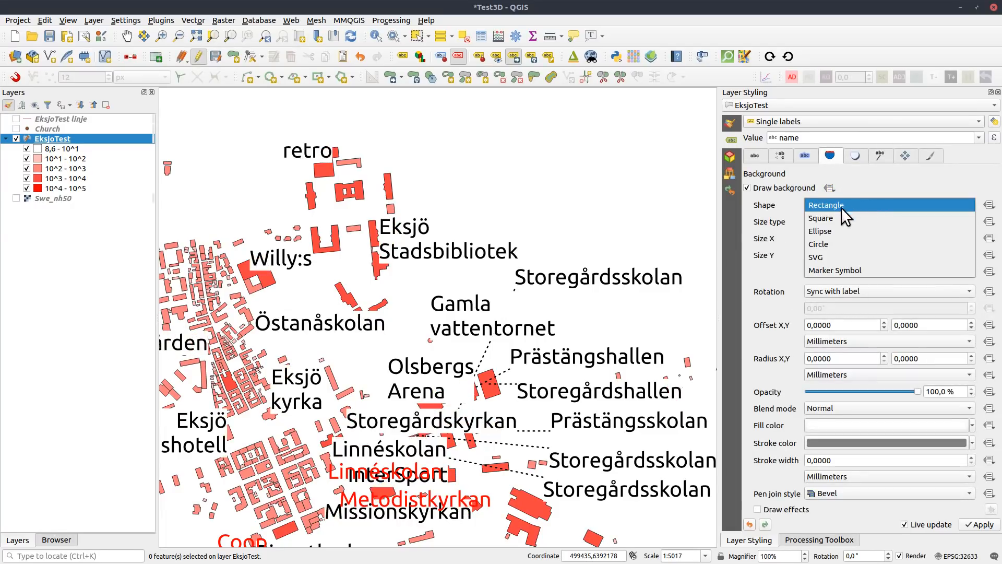
pyautogui.click(842, 271)
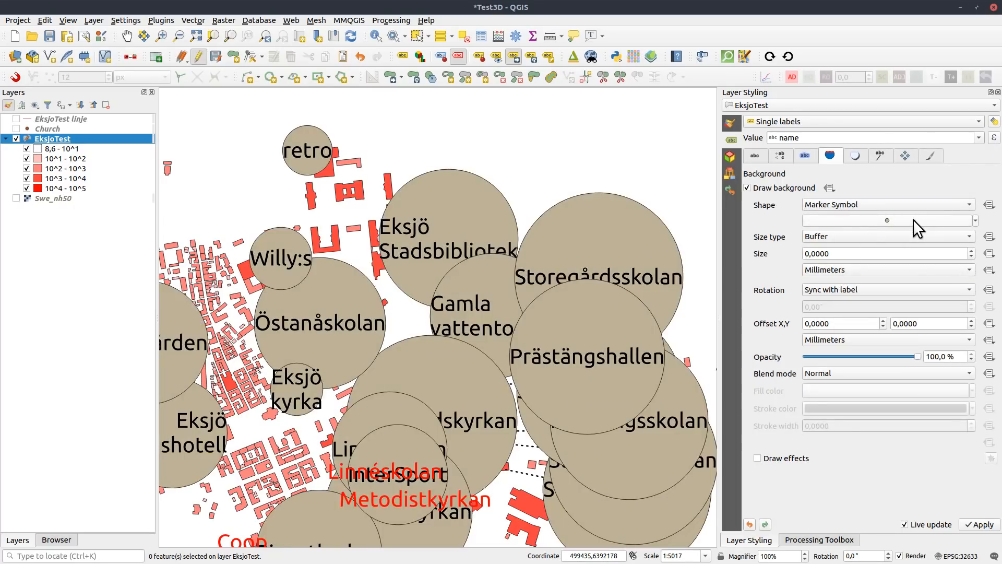
# Change the label background's simple marker to a pentagon, and turn the label background off again.
pyautogui.click(913, 220)
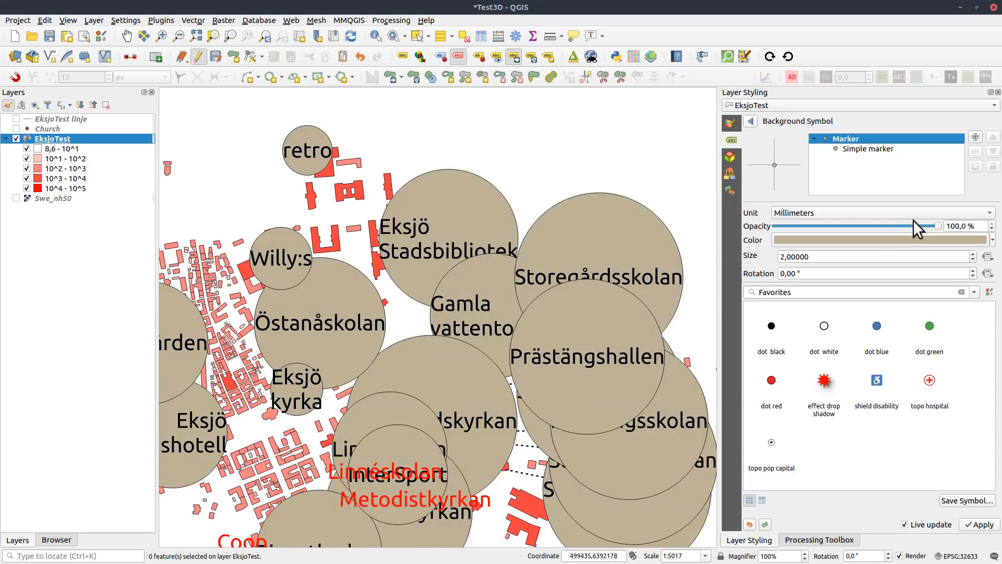
pyautogui.click(863, 147)
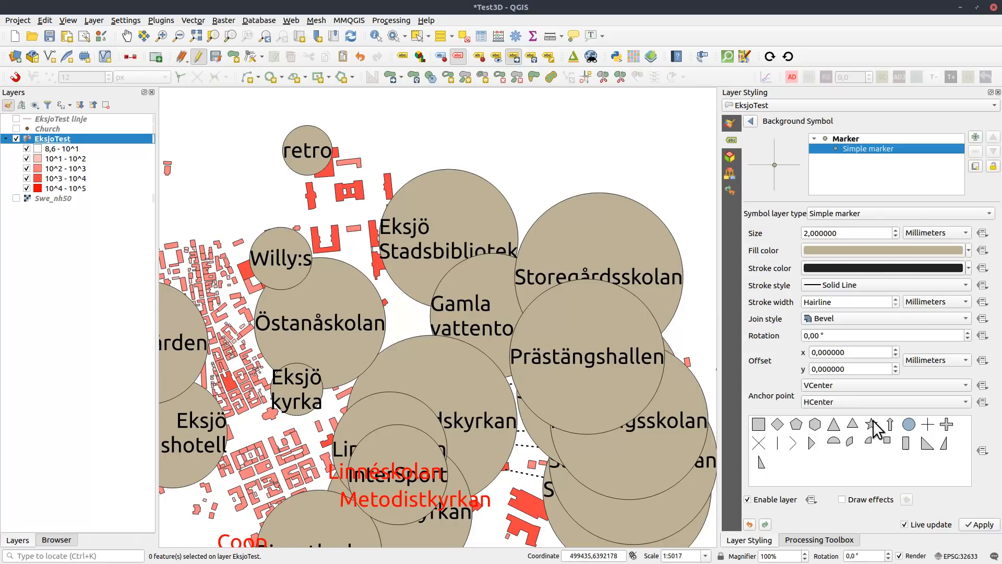
pyautogui.click(796, 424)
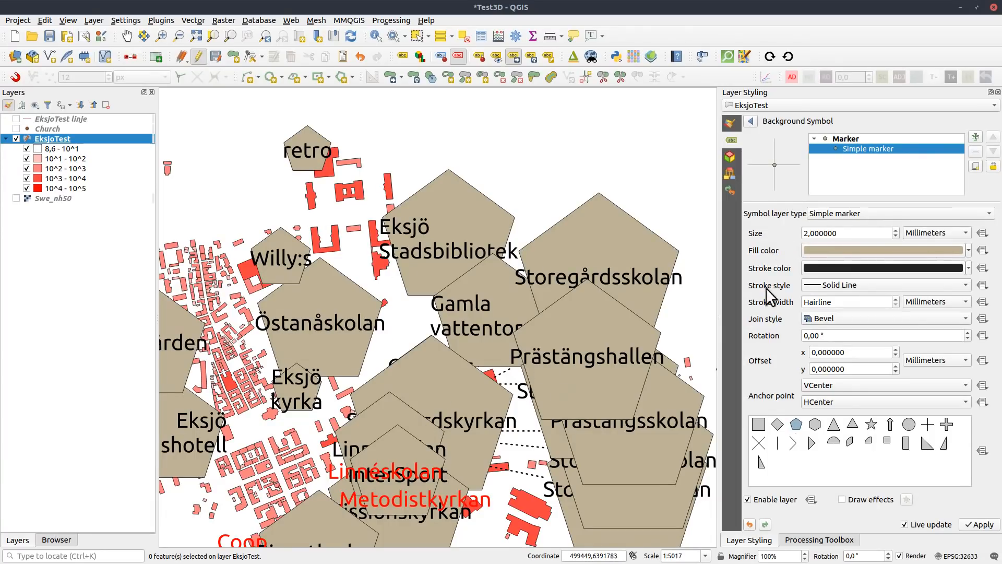
pyautogui.click(752, 126)
pyautogui.click(750, 195)
# Show the EksjoTest linje layer and give it single labels with the value 'Some long text'.
pyautogui.click(17, 118)
pyautogui.scroll(-4, 386, 310)
pyautogui.click(61, 119)
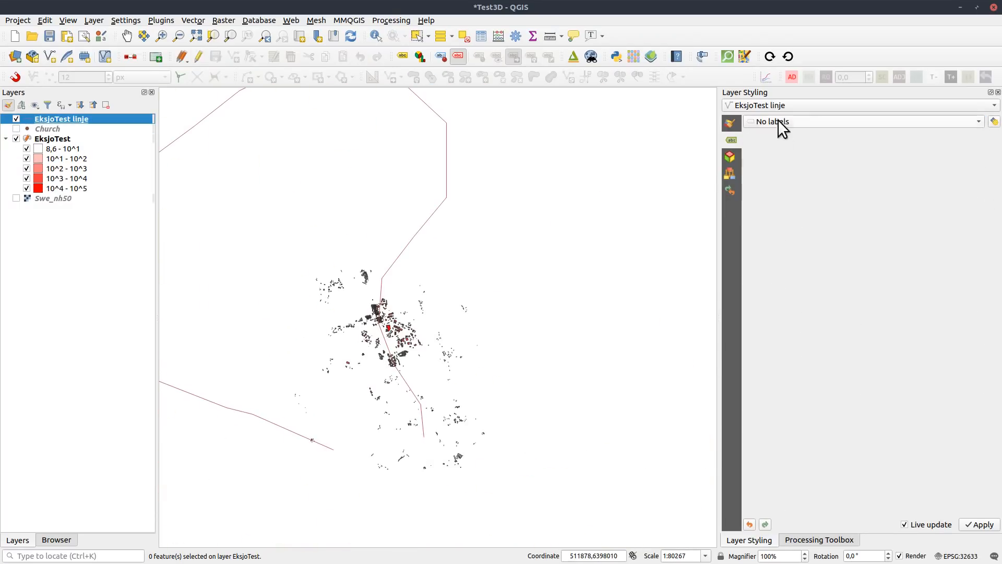
pyautogui.click(777, 121)
pyautogui.click(779, 133)
pyautogui.doubleClick(831, 133)
pyautogui.write("'Some long text'")
pyautogui.press('Return')
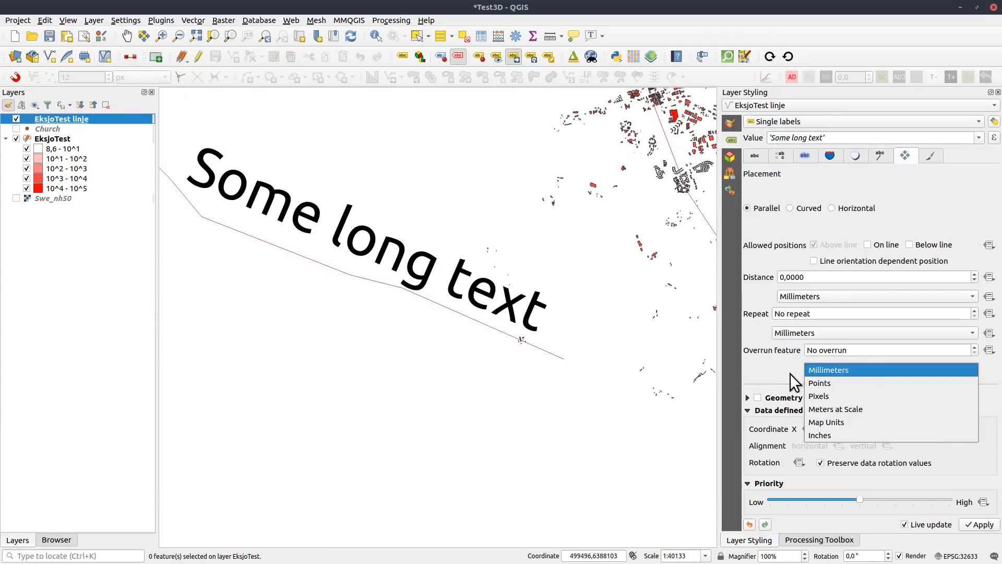
# Set the line label's overrun feature distance to 23 mm and pan past the line's end to check the label.
pyautogui.click(792, 368)
pyautogui.click(864, 350)
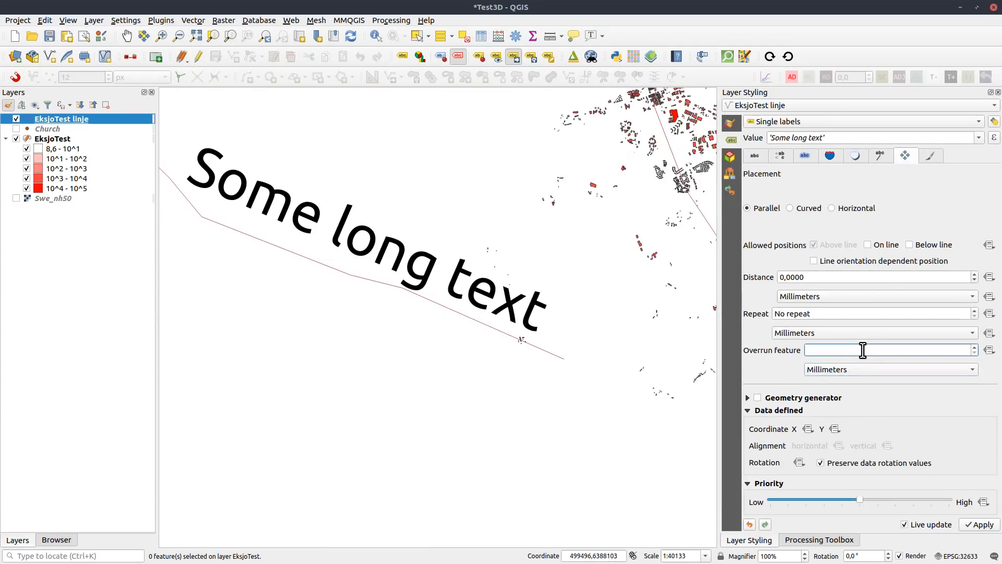
pyautogui.scroll(8, 863, 350)
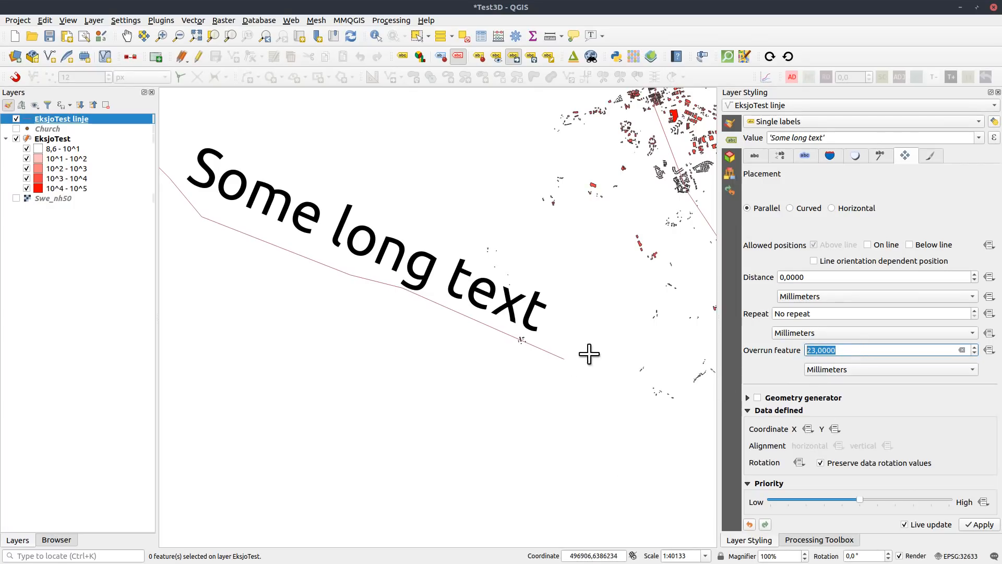
pyautogui.moveTo(412, 352); pyautogui.dragTo(383, 236)
pyautogui.moveTo(427, 301); pyautogui.dragTo(375, 237)
pyautogui.moveTo(445, 262); pyautogui.dragTo(428, 328)
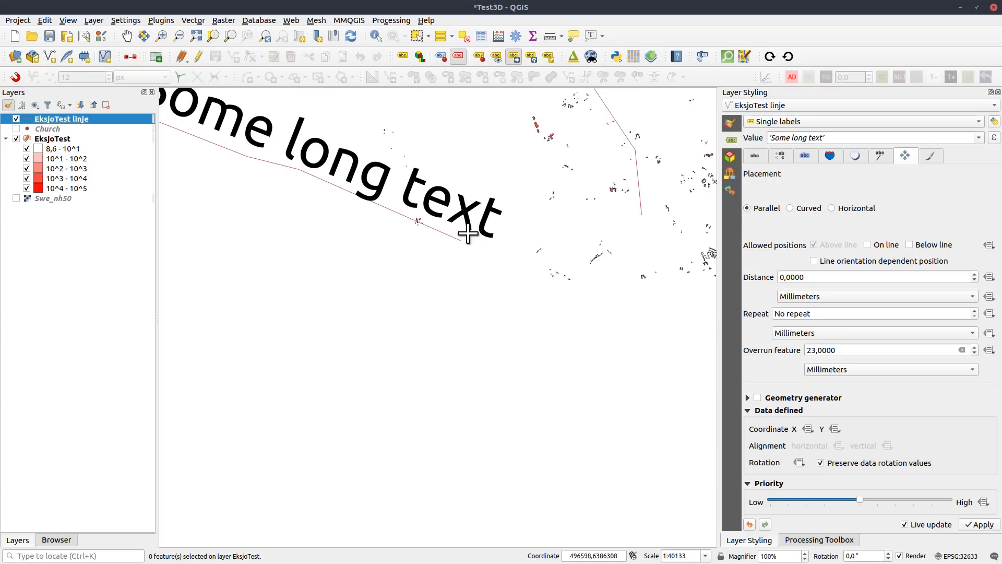
pyautogui.moveTo(483, 304); pyautogui.dragTo(470, 279)
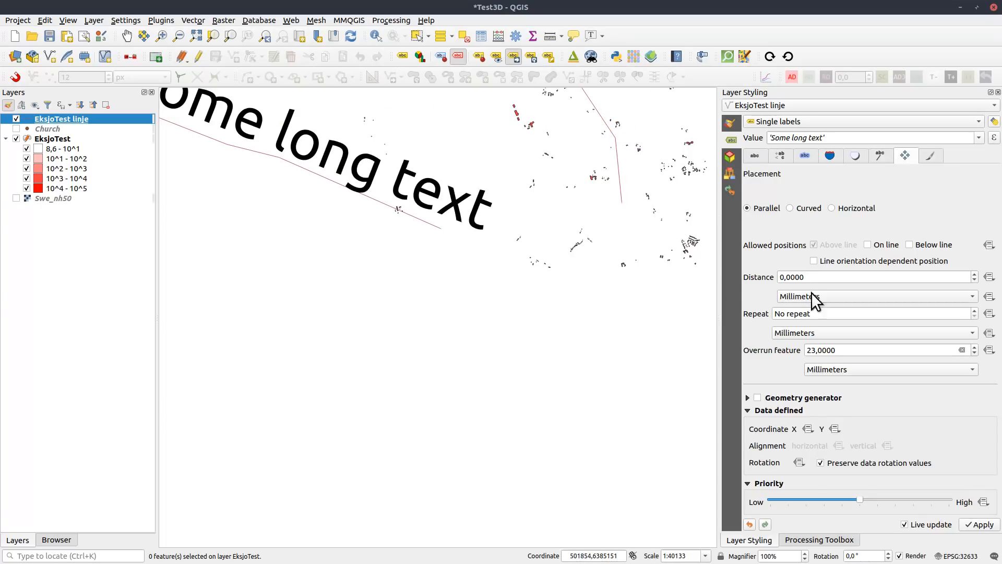
# Increase the line label's overrun distance to 70 mm, pan to check the label, and clear the overrun value.
pyautogui.scroll(4, 847, 349)
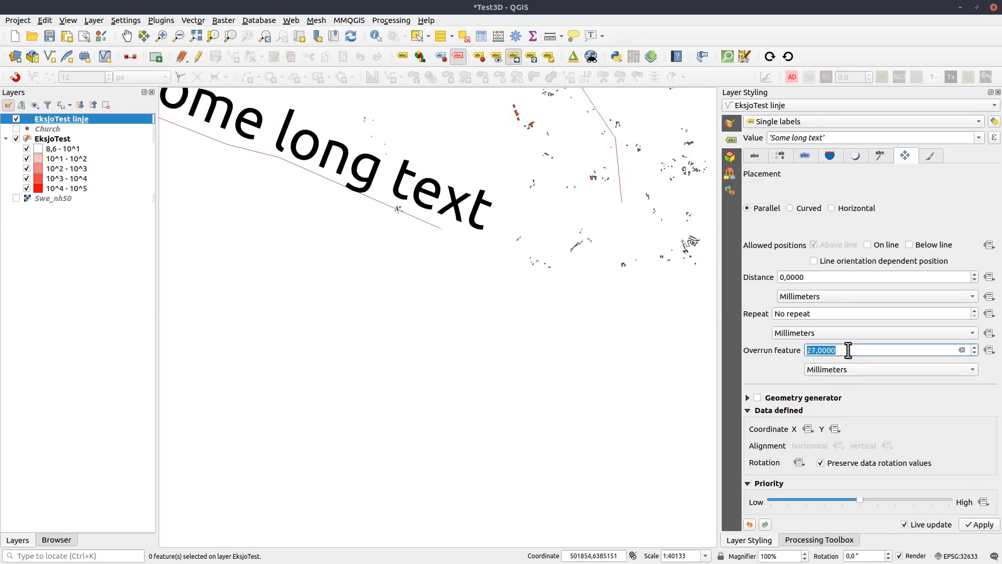
pyautogui.moveTo(553, 320); pyautogui.dragTo(502, 306)
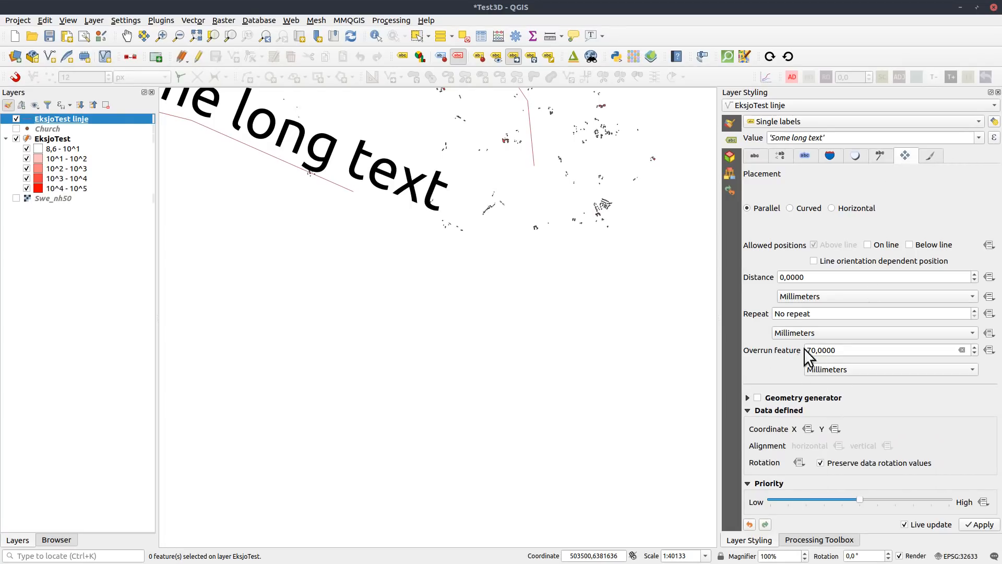
pyautogui.click(963, 350)
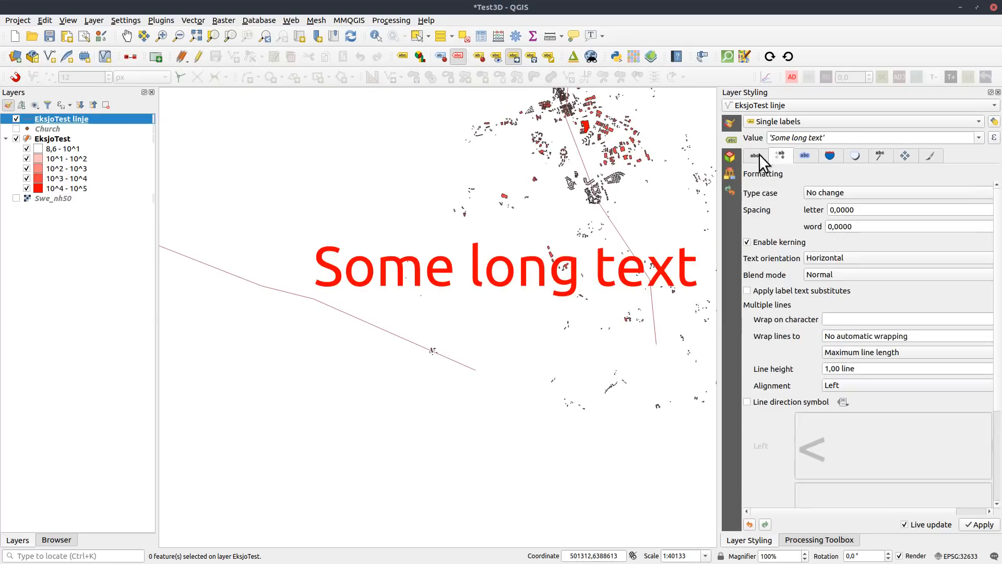
# Turn labelling of every part of multi-part features on for EksjoTest linje, and turn it off again.
pyautogui.click(931, 155)
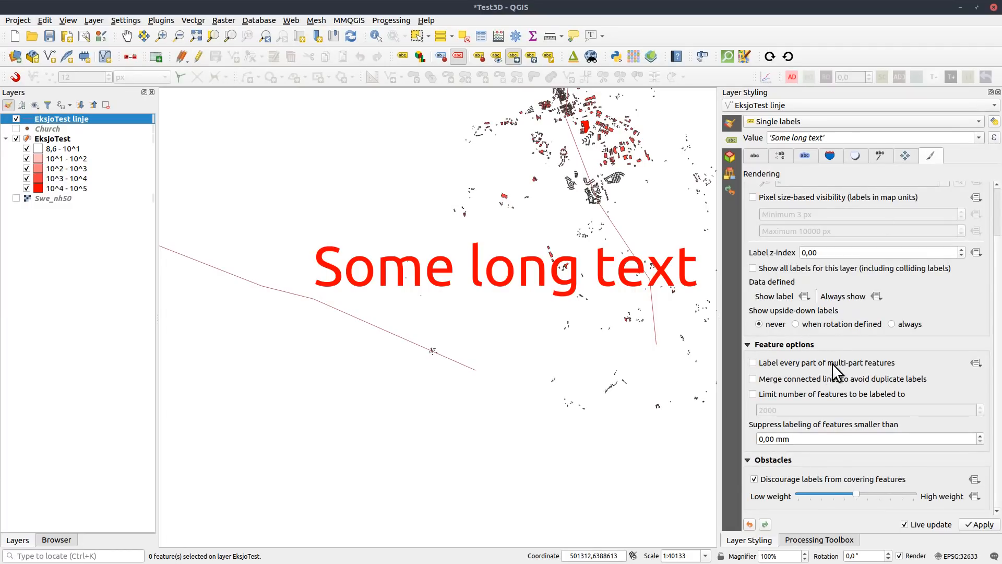
pyautogui.click(880, 362)
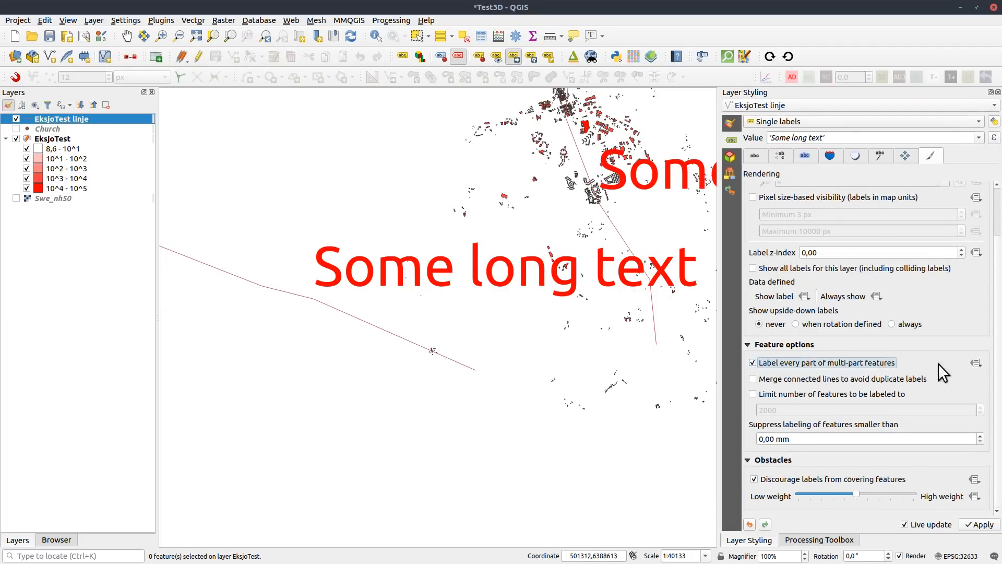
pyautogui.click(978, 364)
pyautogui.click(879, 361)
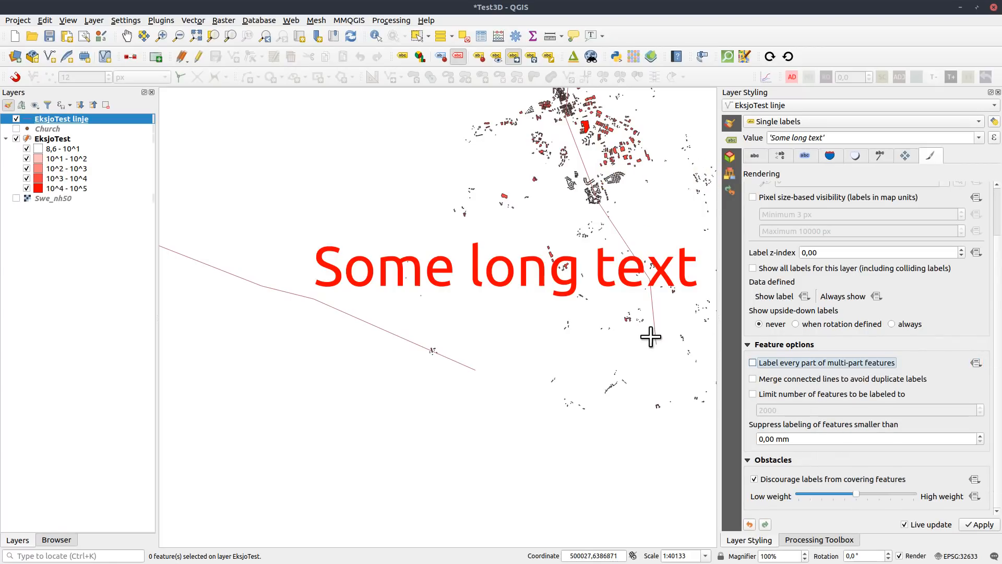
# Hide the EksjoTest linje layer and make EksjoTest the active layer, close up on the town's labels.
pyautogui.click(16, 118)
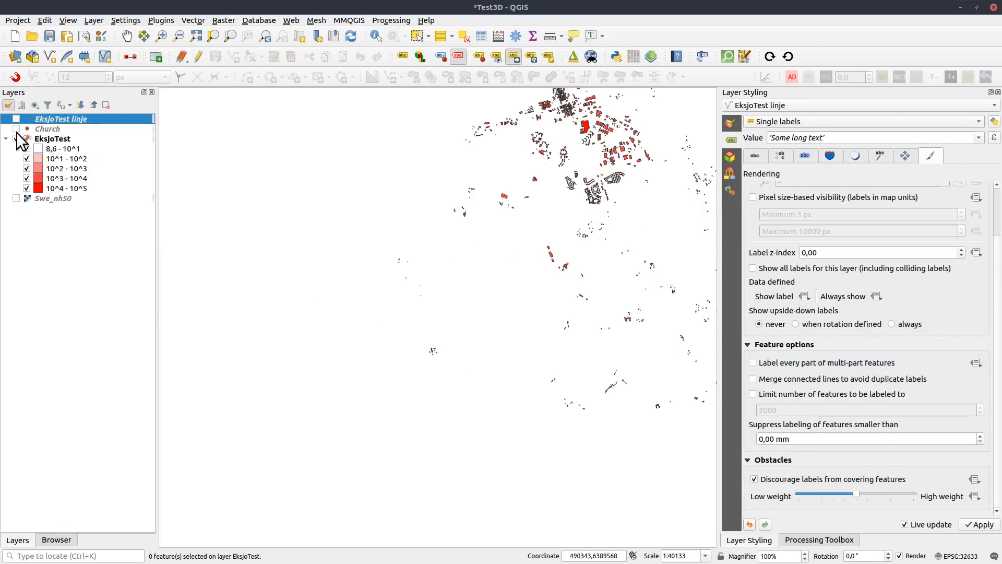
pyautogui.click(55, 138)
pyautogui.scroll(1, 501, 286)
pyautogui.scroll(3, 434, 225)
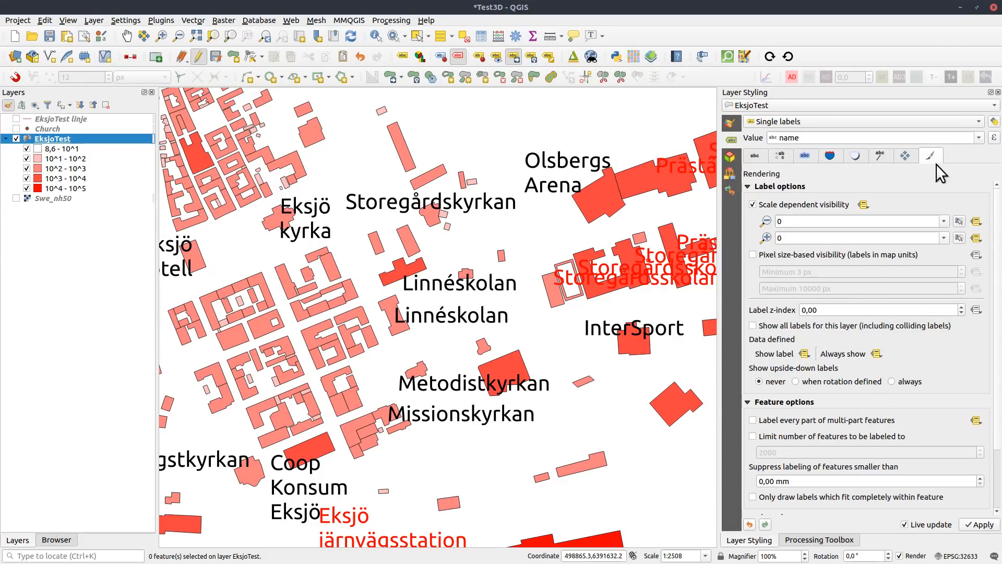
# Set the EksjoTest labels' text orientation to Vertical, check them at a wider scale, and return it to Horizontal.
pyautogui.click(780, 155)
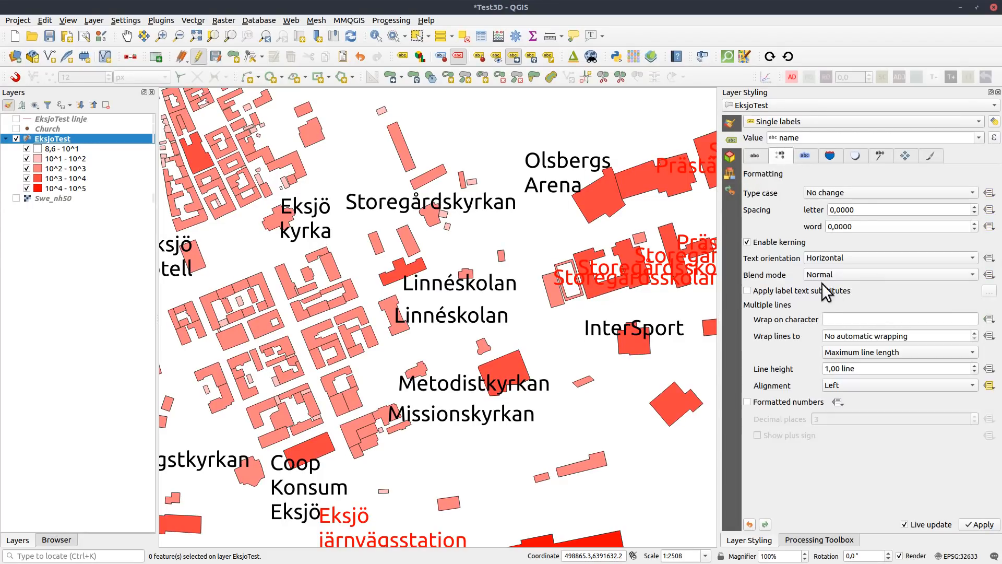
pyautogui.click(863, 385)
pyautogui.click(784, 378)
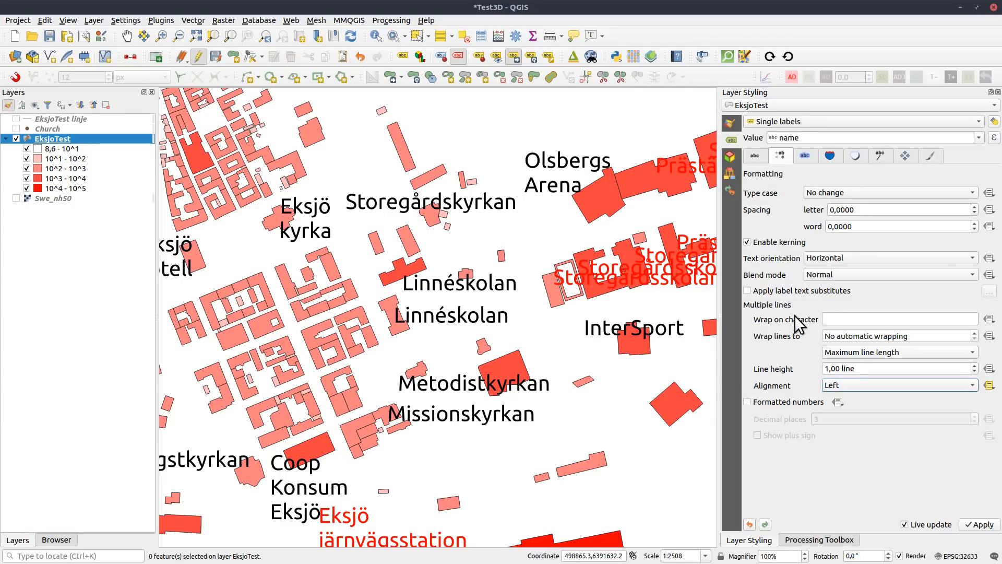
pyautogui.click(852, 258)
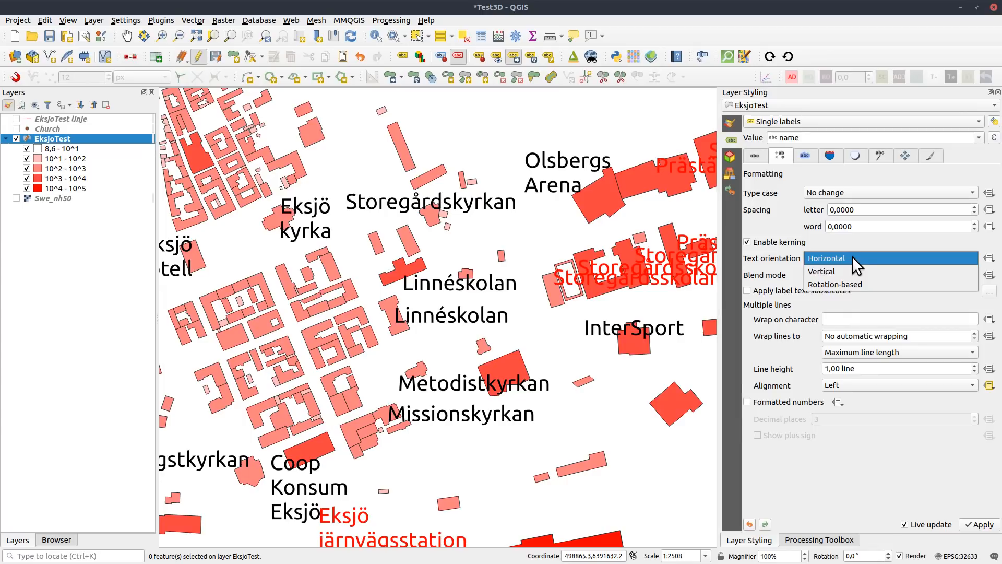
pyautogui.click(839, 271)
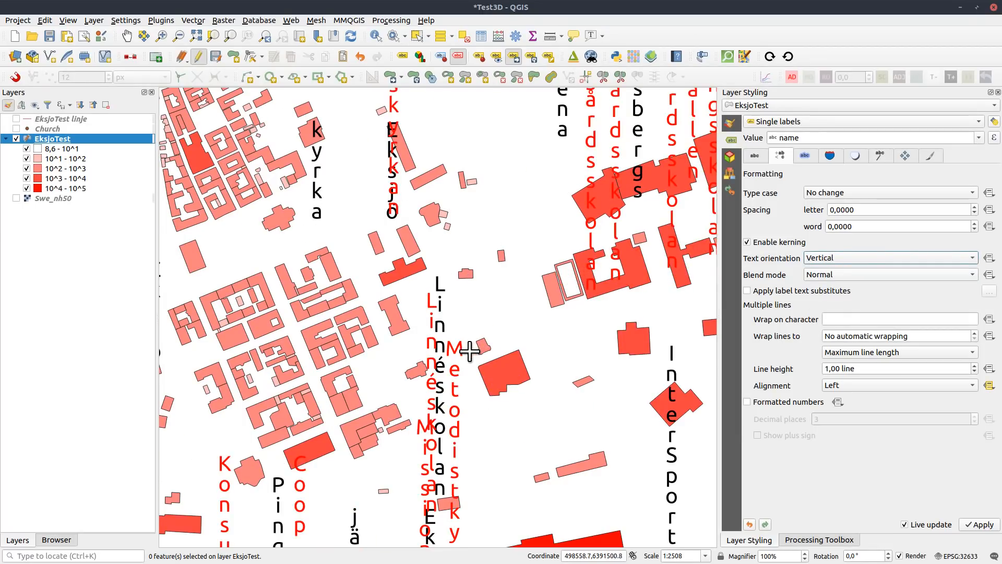
pyautogui.scroll(-1, 467, 347)
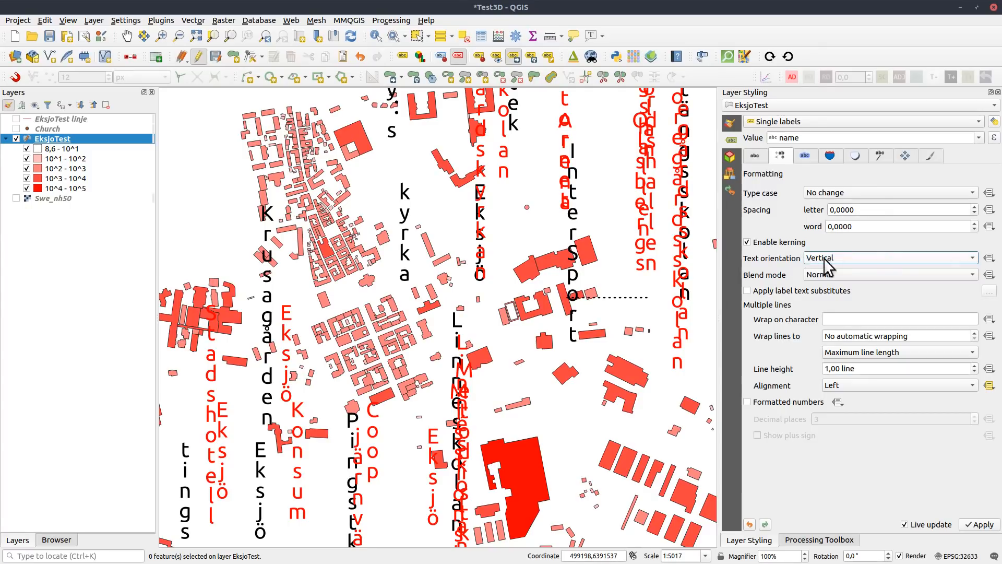
pyautogui.click(847, 255)
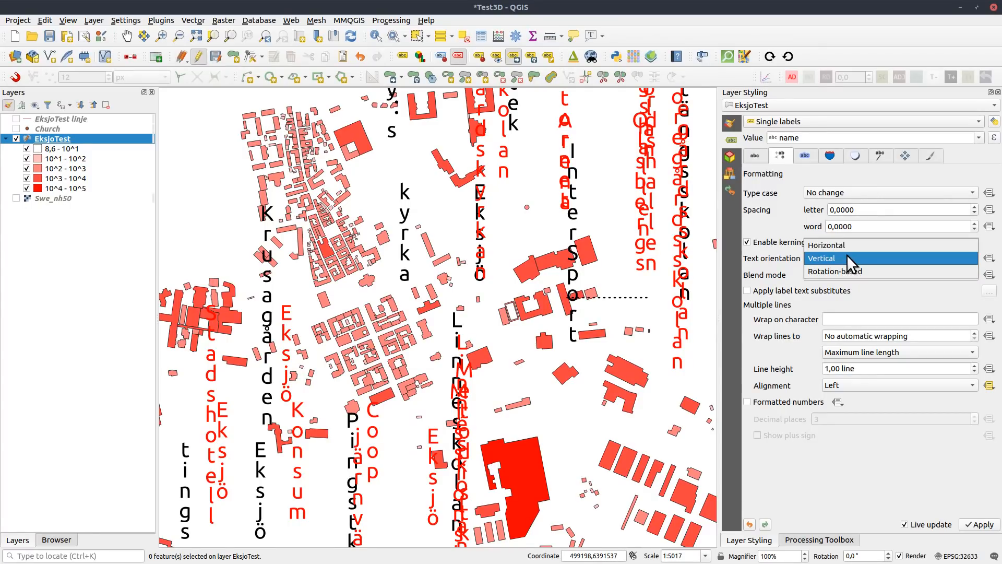
pyautogui.click(840, 248)
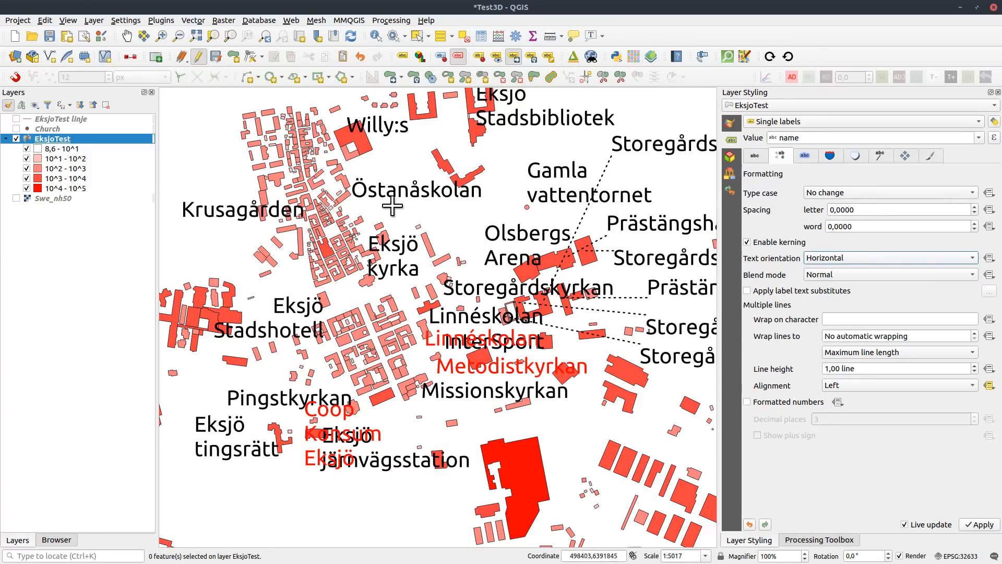
# Open the map's PDF export settings, switch appending georeference information off and on again, and cancel the export.
pyautogui.click(41, 19)
pyautogui.moveTo(19, 20)
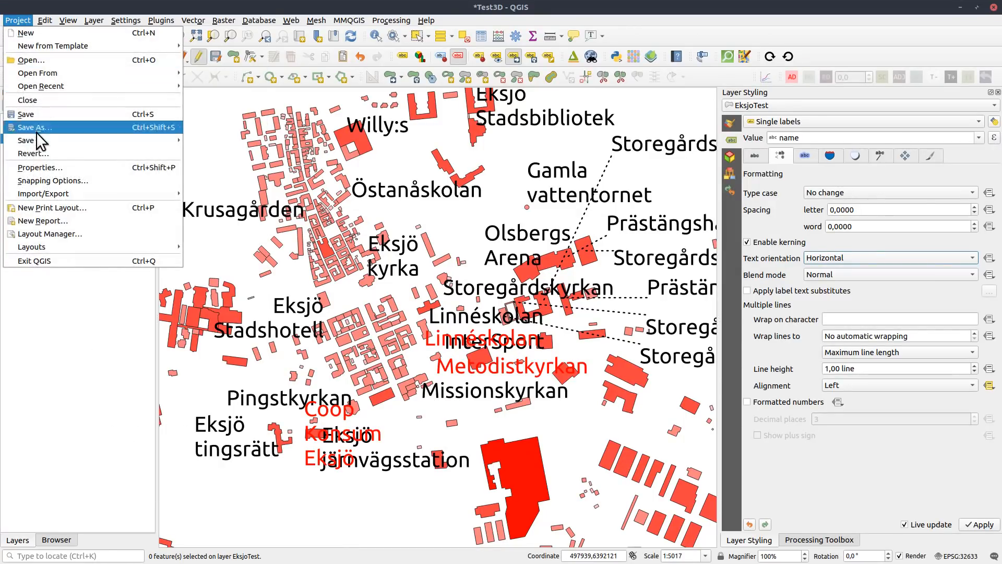
pyautogui.moveTo(82, 195)
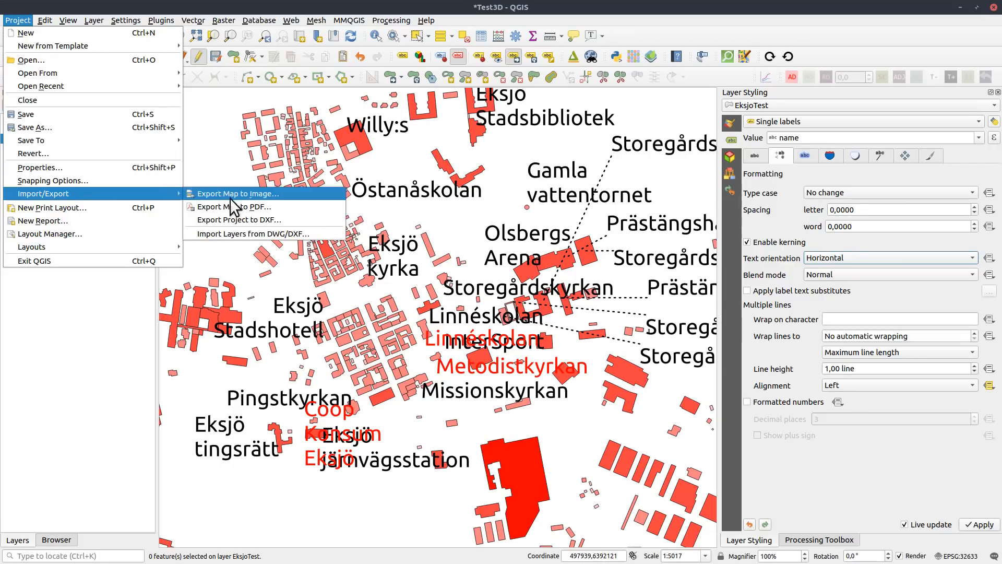
pyautogui.click(252, 205)
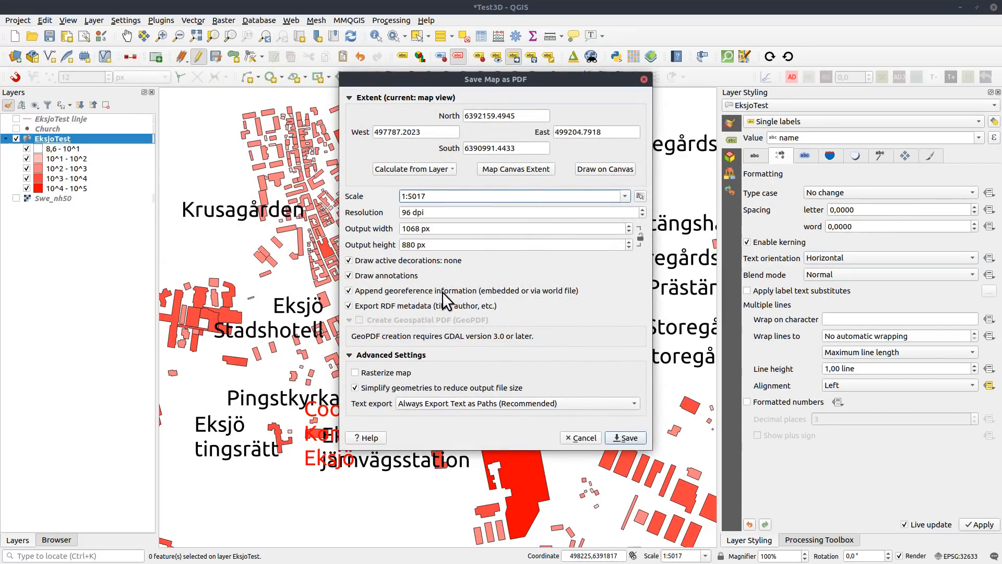
pyautogui.click(348, 291)
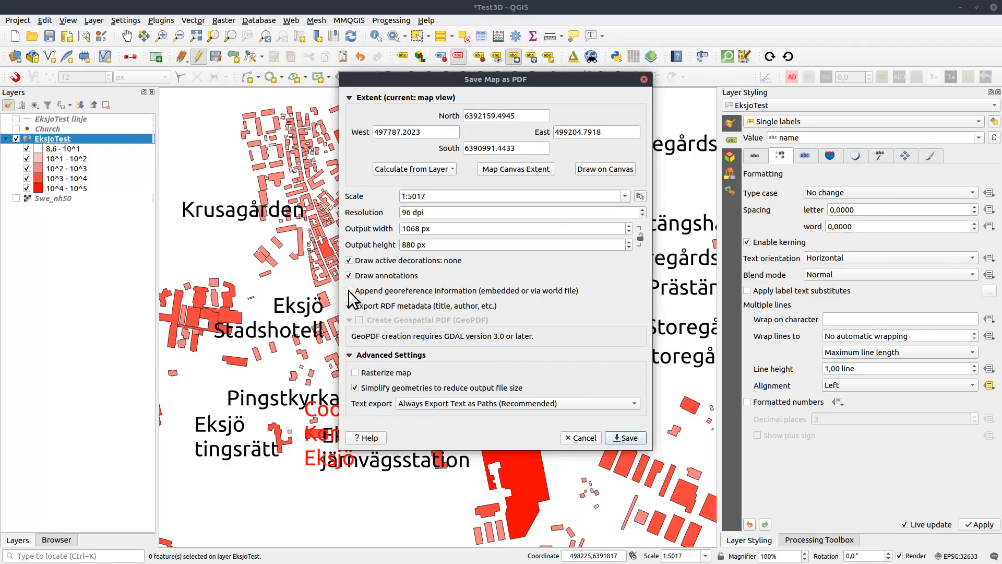
pyautogui.click(522, 292)
pyautogui.click(591, 438)
# Start a new project without saving the current changes and add the OpenStreetMap XYZ tile layer to the map.
pyautogui.scroll(-4, 418, 313)
pyautogui.click(16, 36)
pyautogui.click(466, 276)
pyautogui.click(56, 540)
pyautogui.scroll(-15, 86, 446)
pyautogui.moveTo(63, 485); pyautogui.dragTo(277, 423)
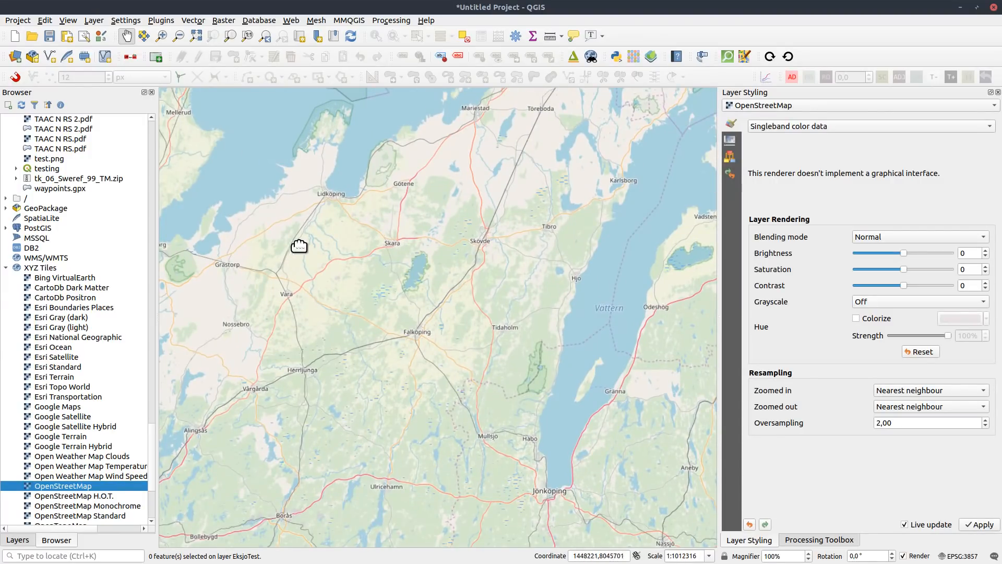
# Enable the image decoration with the qgis-icon-minimal-black.svg picture and make its black fill about half transparent.
pyautogui.click(65, 21)
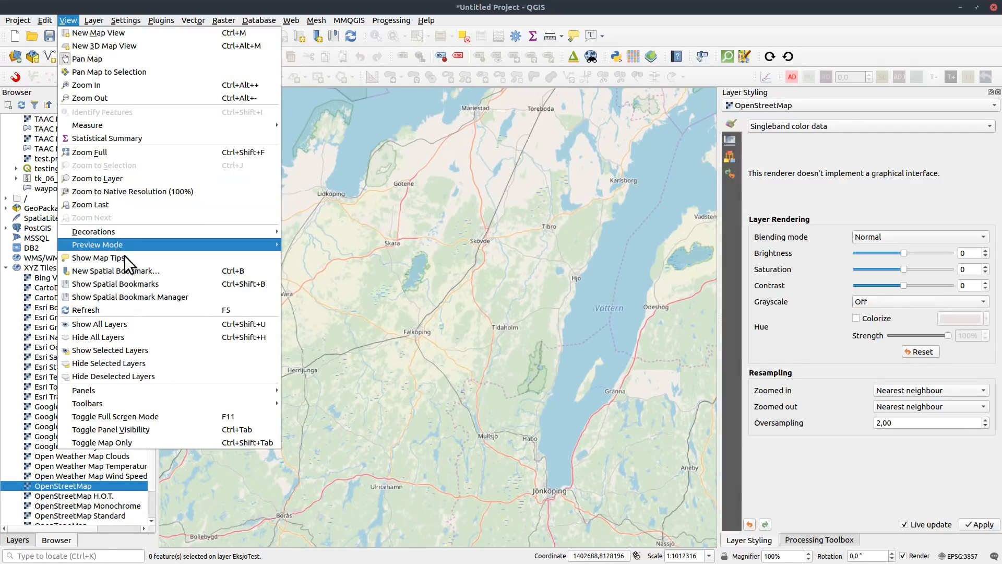
pyautogui.moveTo(149, 230)
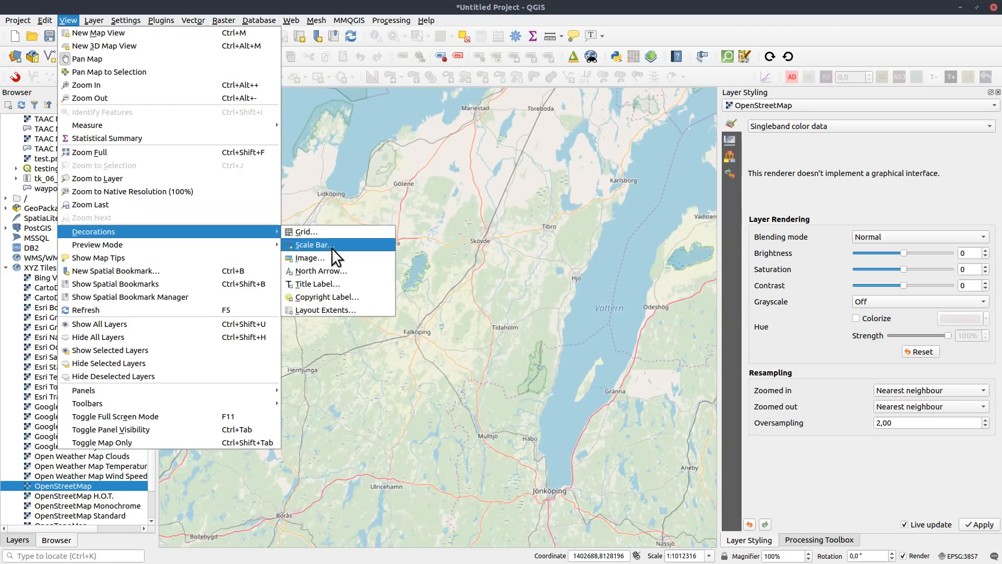
pyautogui.click(306, 258)
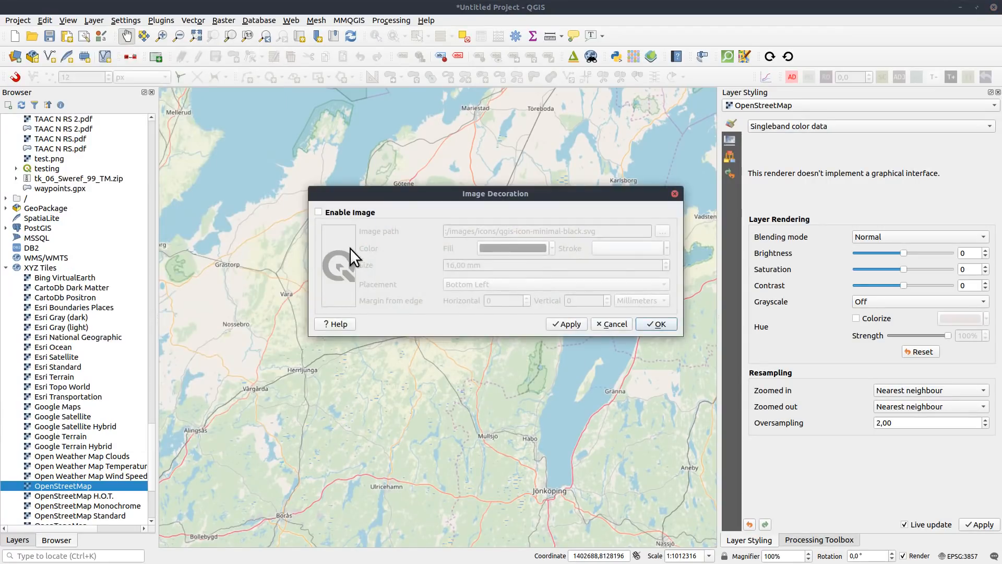
pyautogui.click(320, 212)
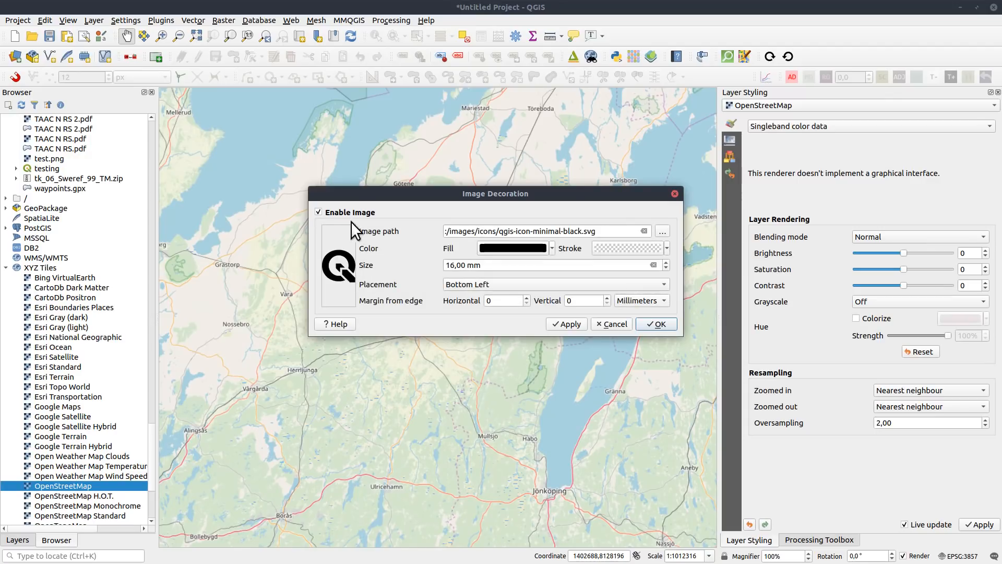
pyautogui.click(552, 246)
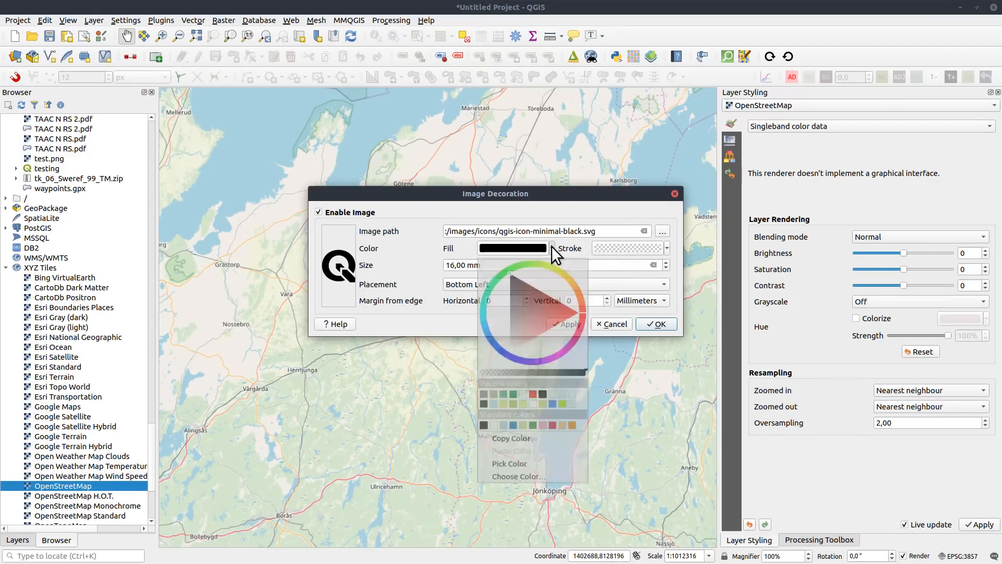
pyautogui.moveTo(531, 371); pyautogui.dragTo(522, 372)
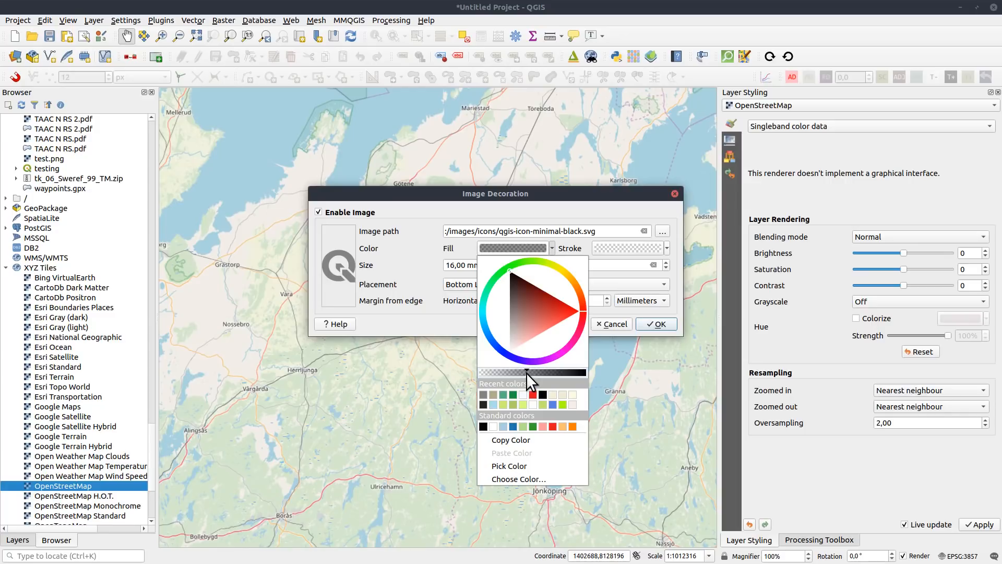
pyautogui.click(453, 304)
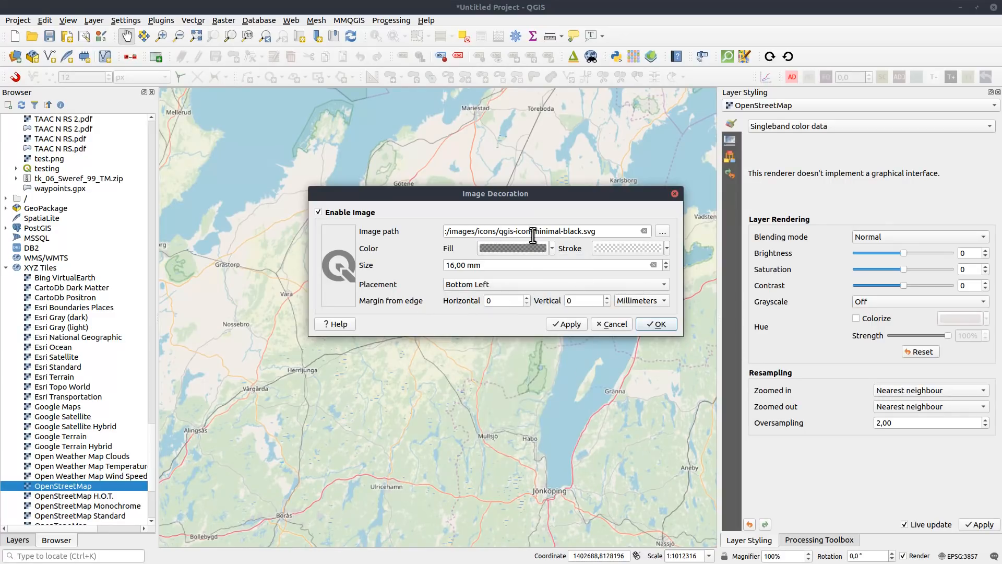
pyautogui.click(600, 231)
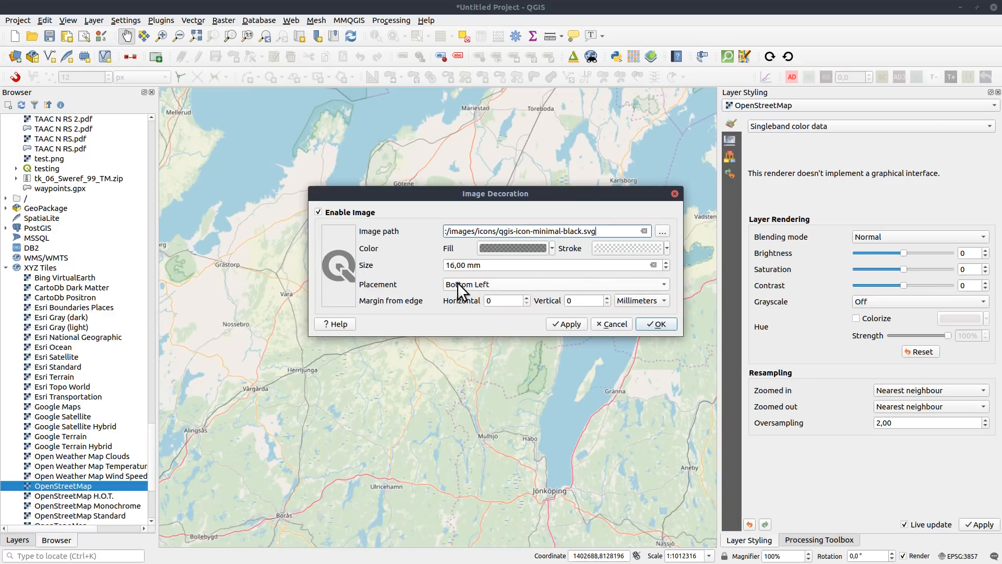
# Set the image decoration's horizontal and vertical margins to 9 mm and apply it to the map.
pyautogui.click(502, 302)
pyautogui.scroll(1, 501, 302)
pyautogui.scroll(8, 504, 301)
pyautogui.click(592, 300)
pyautogui.scroll(9, 592, 300)
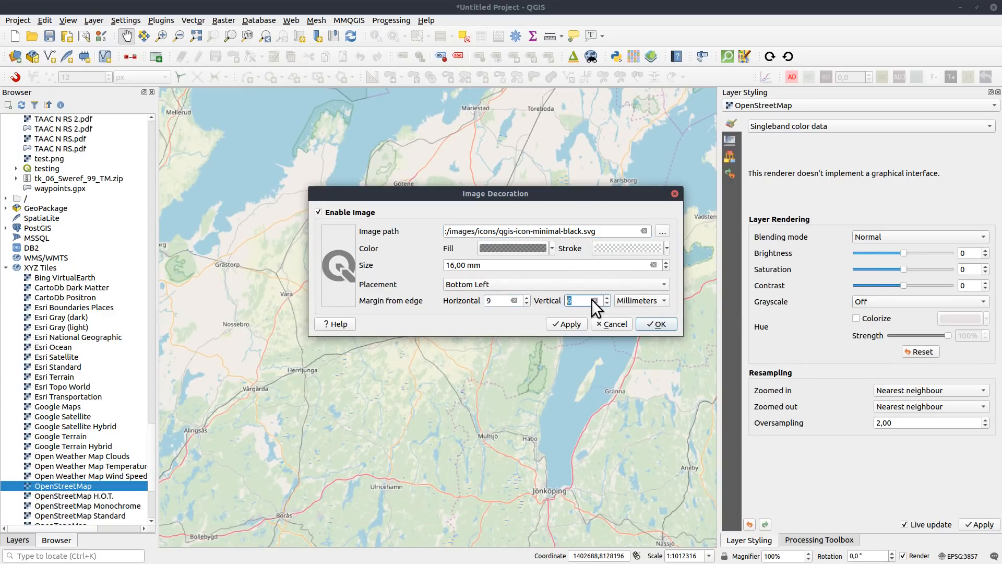
pyautogui.click(583, 324)
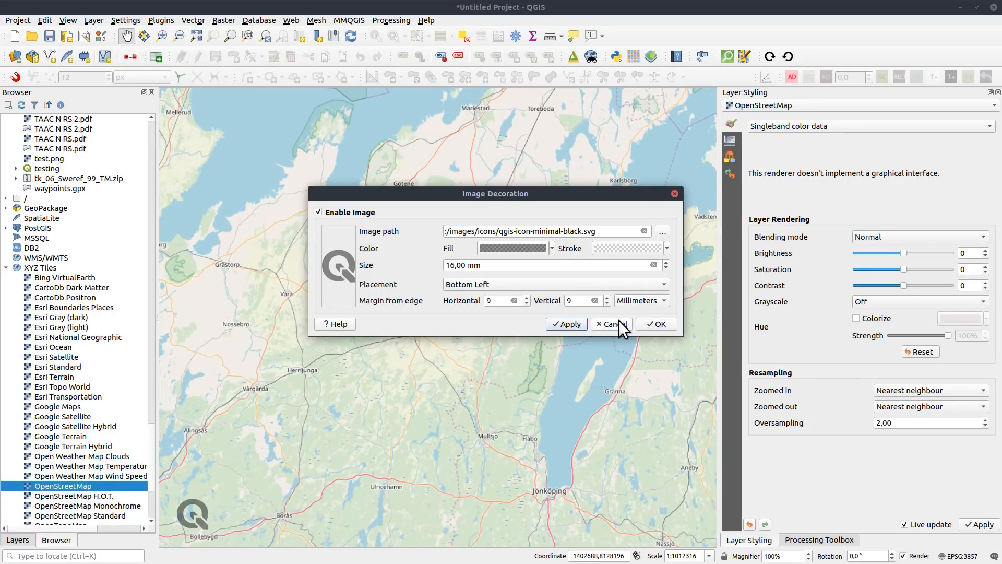
pyautogui.click(663, 324)
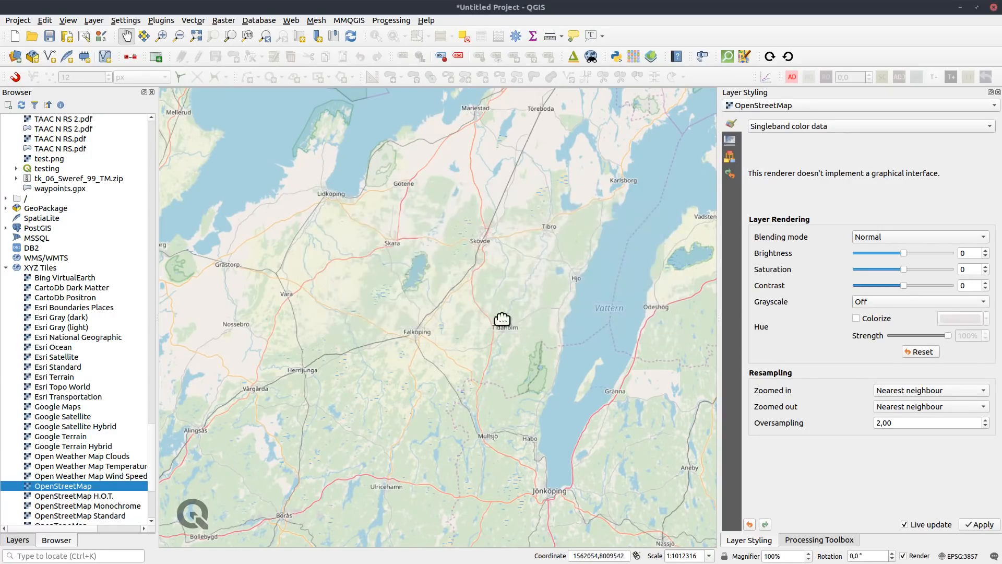
# Pan around the OpenStreetMap map to check the image decoration over different areas.
pyautogui.moveTo(393, 376); pyautogui.dragTo(525, 245)
pyautogui.moveTo(354, 430); pyautogui.dragTo(216, 272)
pyautogui.moveTo(504, 404); pyautogui.dragTo(408, 298)
pyautogui.moveTo(414, 419); pyautogui.dragTo(418, 324)
pyautogui.moveTo(324, 421); pyautogui.dragTo(572, 257)
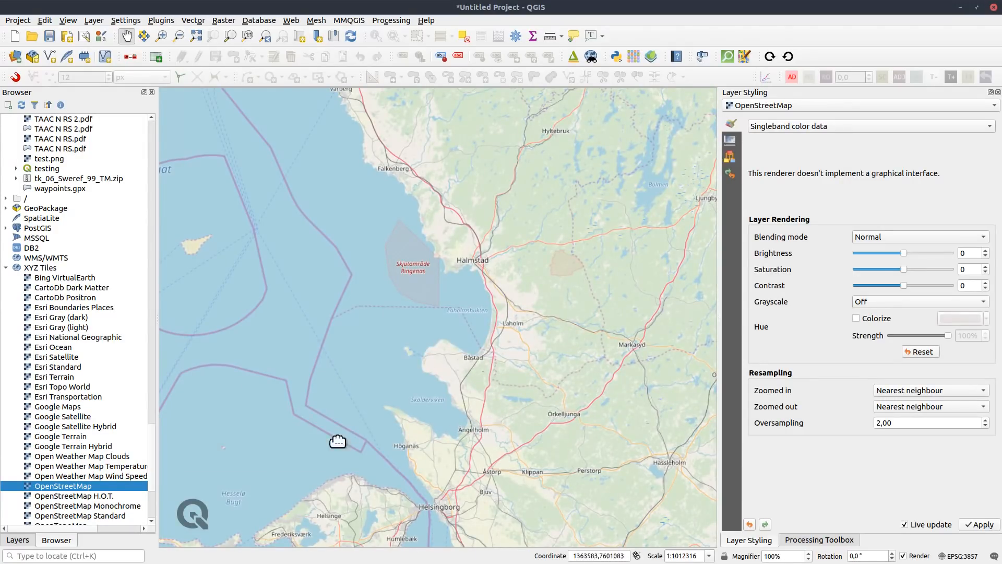
pyautogui.moveTo(494, 257); pyautogui.dragTo(313, 448)
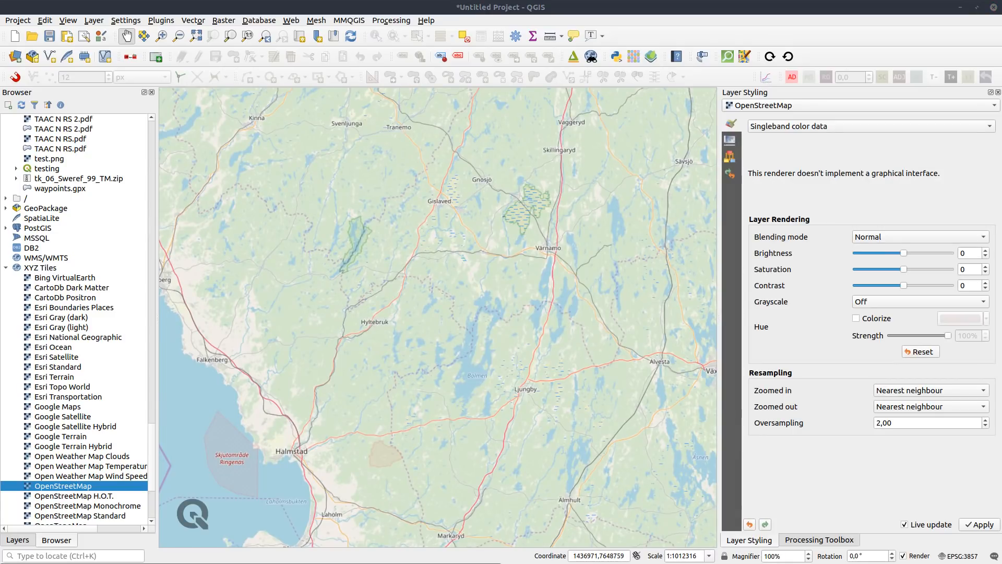
# Find the Test3D project among the browser's files and open it.
pyautogui.scroll(10, 79, 313)
pyautogui.scroll(-2, 78, 365)
pyautogui.doubleClick(139, 405)
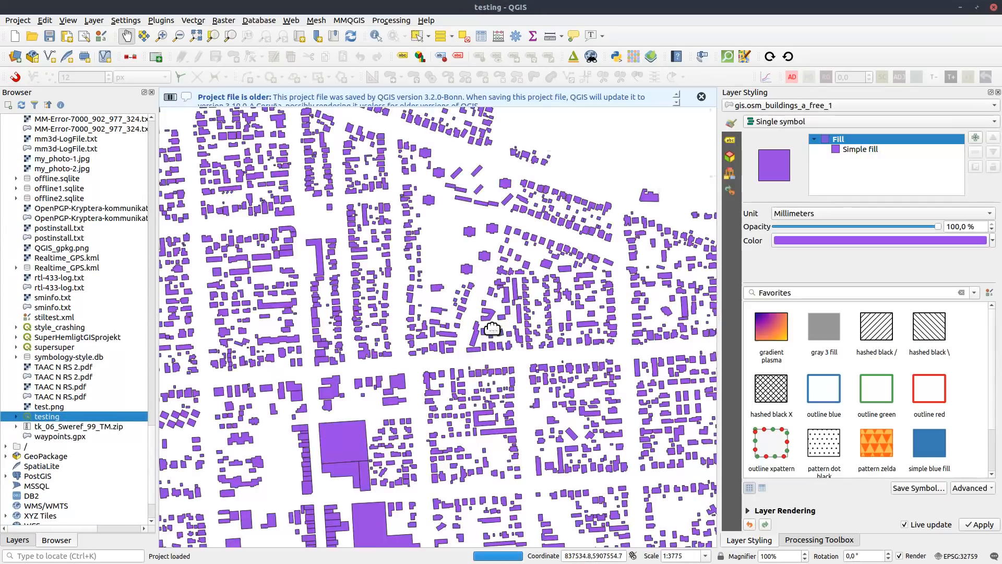
pyautogui.moveTo(150, 442); pyautogui.dragTo(151, 263)
pyautogui.click(6, 263)
pyautogui.doubleClick(40, 267)
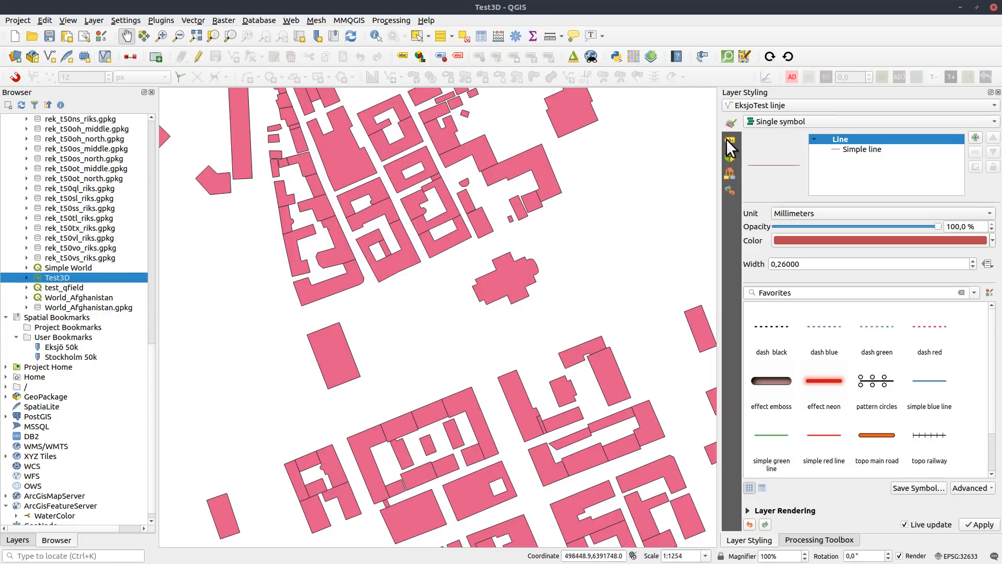
# Set the EksjoTest linje layer's 3D rendering to Single symbol and bring up the EksjoTest layer's 3D settings.
pyautogui.click(730, 156)
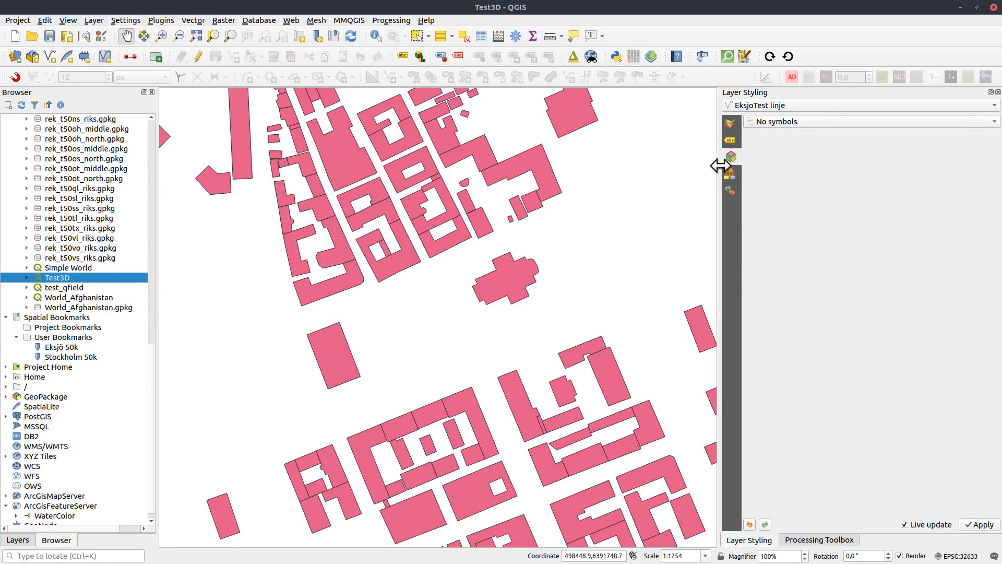
pyautogui.click(792, 121)
pyautogui.click(789, 135)
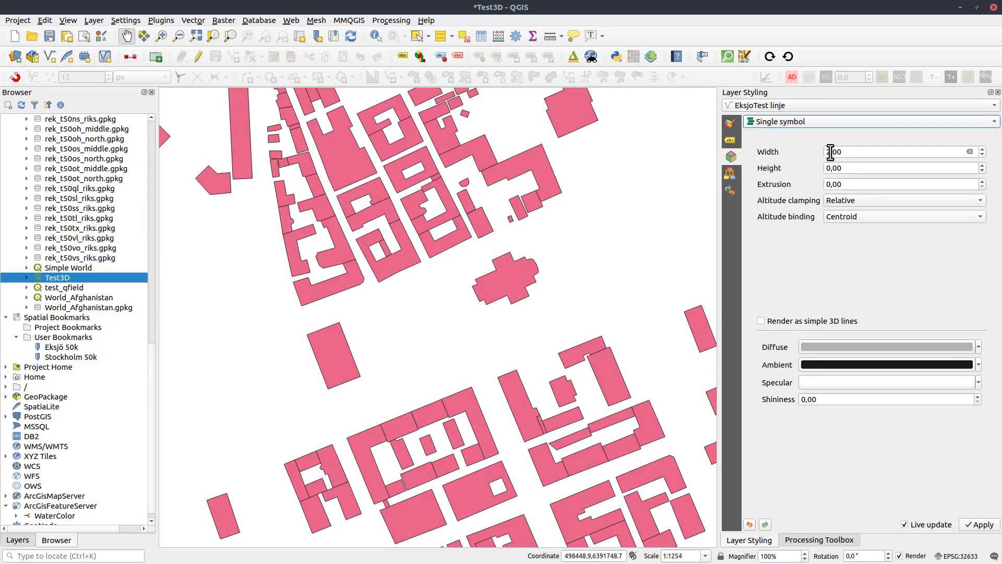
pyautogui.click(20, 540)
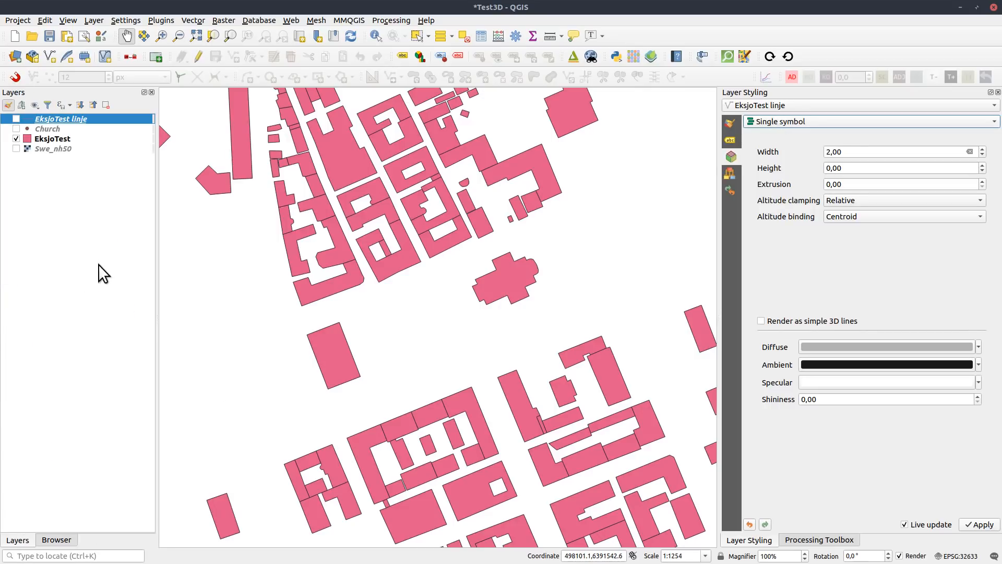
pyautogui.click(47, 137)
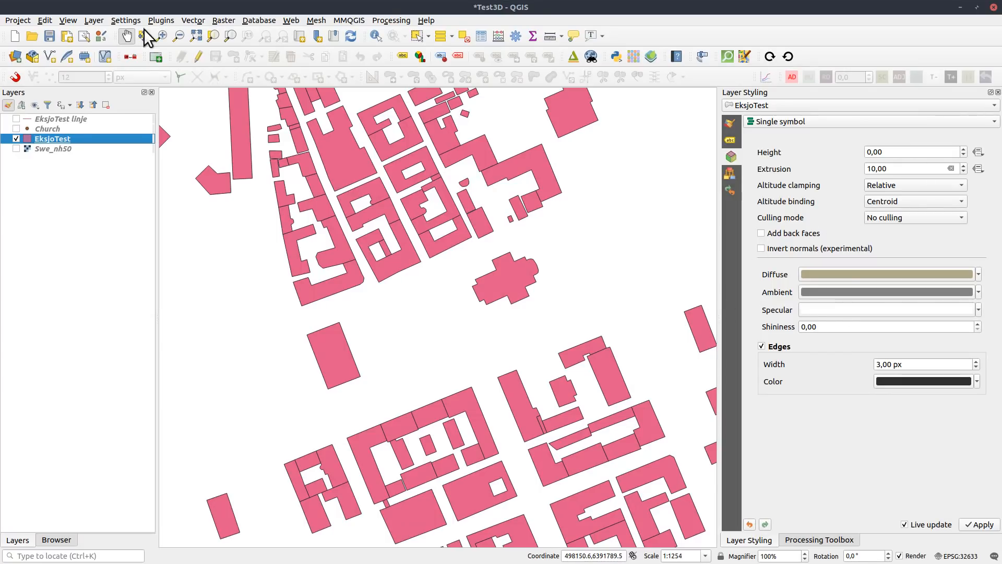
# Open a new 3D map view as a floating window and get a closer, tilted view of the extruded buildings.
pyautogui.click(61, 19)
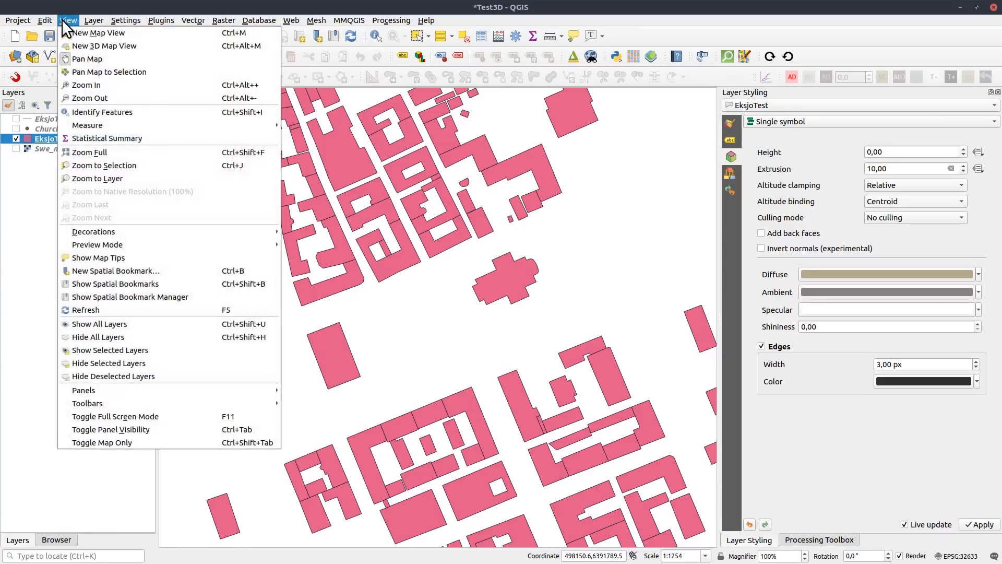
pyautogui.click(103, 45)
pyautogui.moveTo(752, 311); pyautogui.dragTo(257, 319)
pyautogui.moveTo(483, 279); pyautogui.dragTo(334, 222)
pyautogui.moveTo(441, 380); pyautogui.dragTo(386, 386)
pyautogui.scroll(3, 431, 381)
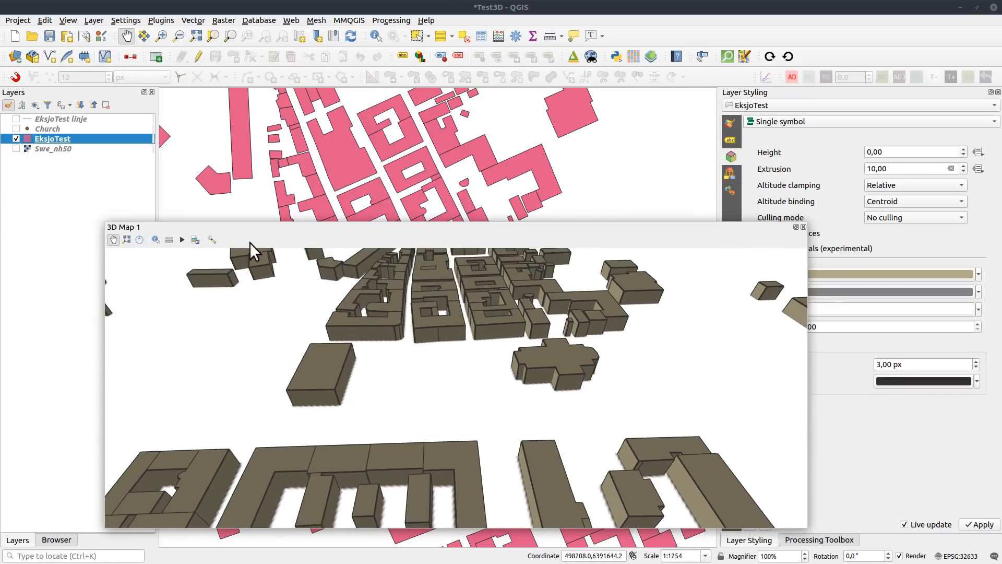
# Show the 3D map's on-screen navigation controls, tilt the camera both ways and rotate the view to face north.
pyautogui.click(139, 240)
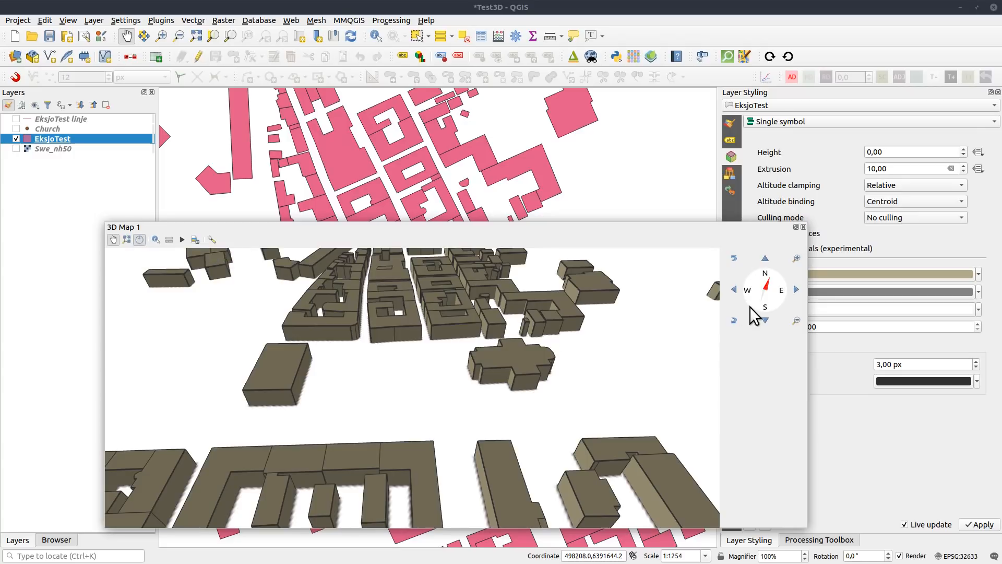
pyautogui.click(735, 258)
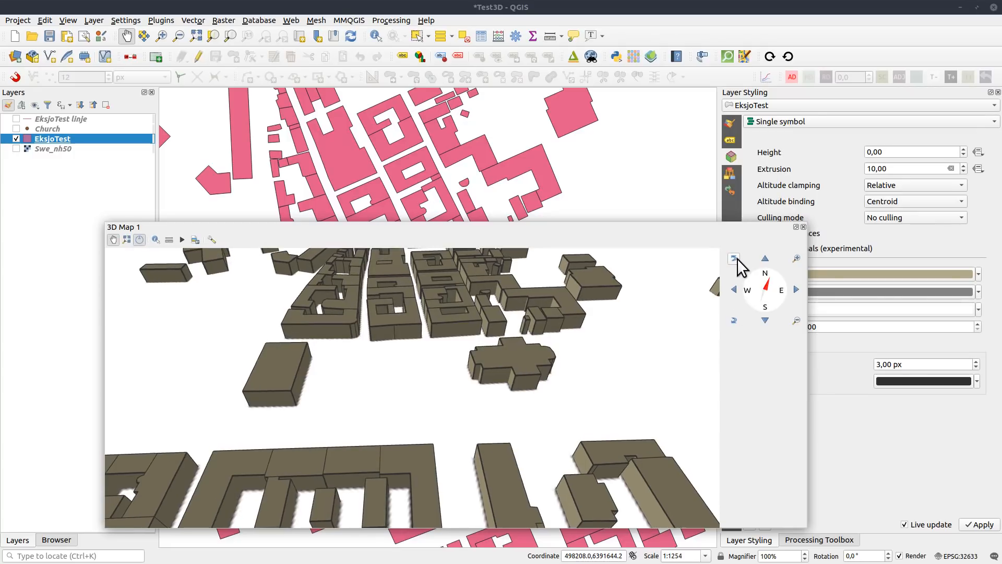
pyautogui.click(735, 320)
pyautogui.moveTo(765, 295)
pyautogui.mouseDown()
pyautogui.moveTo(772, 287)
pyautogui.moveTo(761, 287)
pyautogui.moveTo(777, 290)
pyautogui.moveTo(764, 276)
pyautogui.mouseUp()
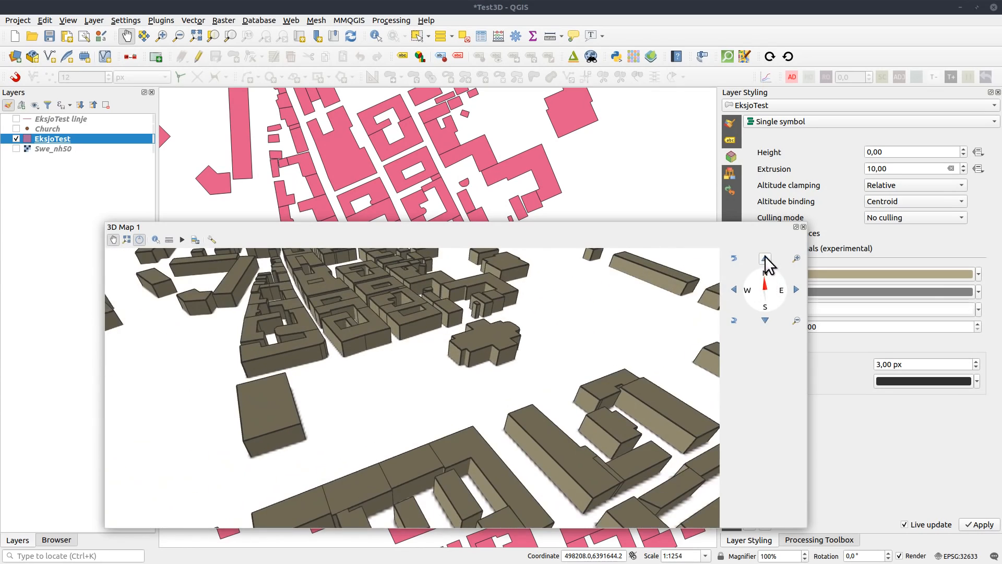
# Move the 3D camera forward, backward and sideways over the extruded buildings using the on-screen navigation controls.
pyautogui.click(766, 258)
pyautogui.click(764, 319)
pyautogui.click(764, 319)
pyautogui.click(764, 319)
pyautogui.click(764, 319)
pyautogui.click(737, 289)
pyautogui.click(736, 289)
pyautogui.click(737, 289)
pyautogui.click(737, 289)
pyautogui.click(794, 290)
pyautogui.click(794, 290)
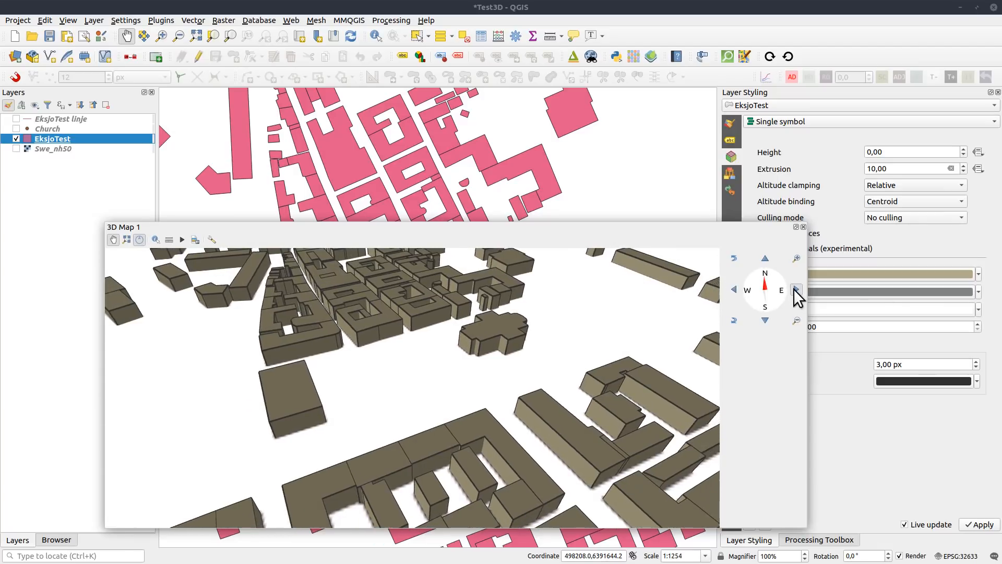
pyautogui.click(794, 289)
# Rotate, tilt and zoom directly in the 3D map scene to examine the cross-shaped building and its surroundings up close.
pyautogui.moveTo(397, 386); pyautogui.dragTo(323, 363)
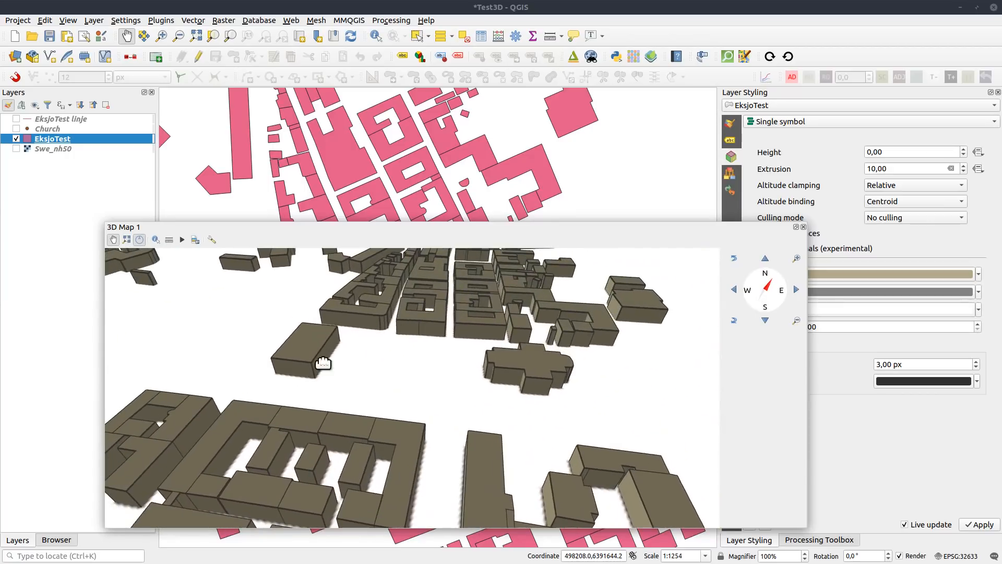
pyautogui.moveTo(384, 399); pyautogui.dragTo(411, 391)
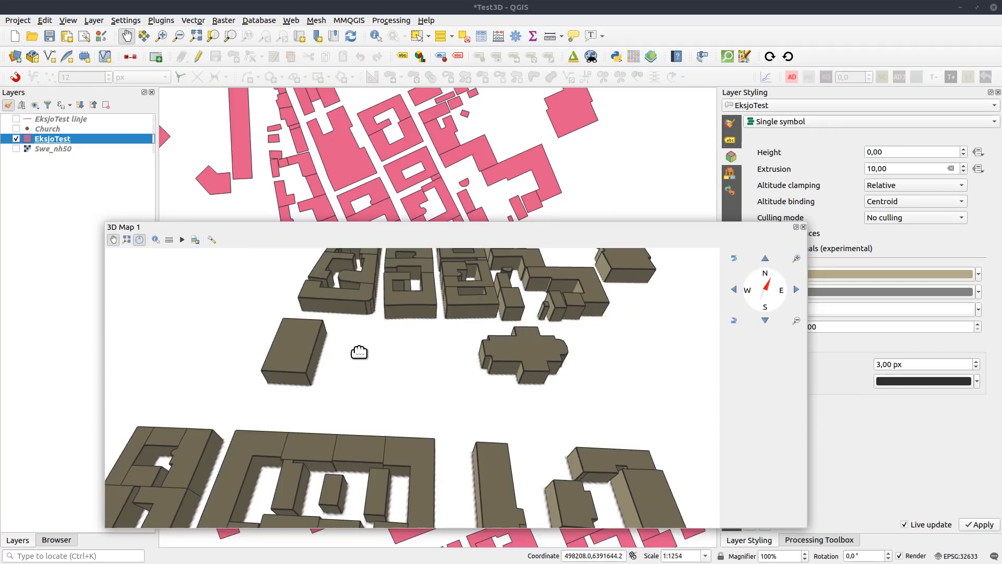
pyautogui.scroll(5, 375, 365)
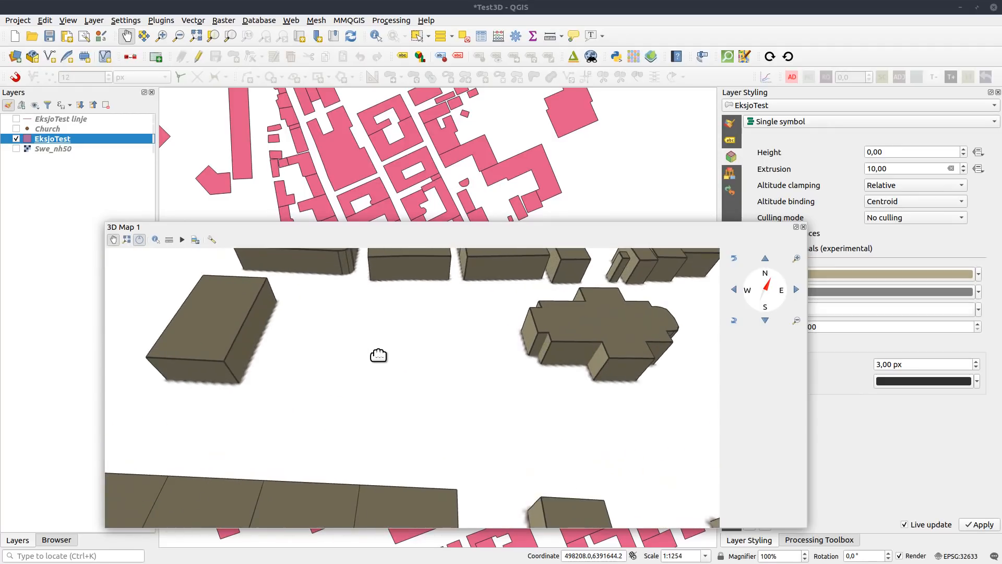
pyautogui.moveTo(386, 353); pyautogui.dragTo(349, 355)
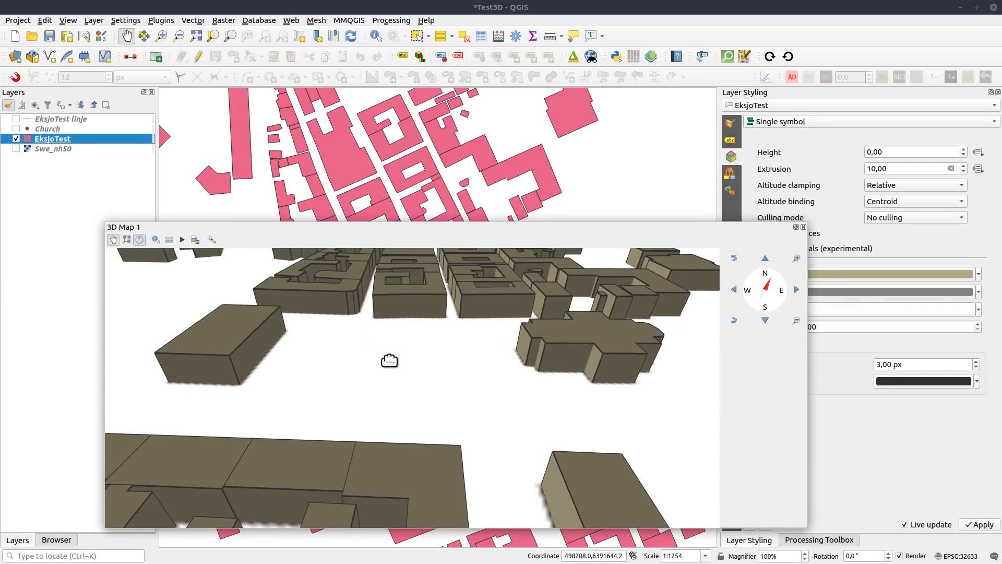
pyautogui.moveTo(388, 359); pyautogui.dragTo(502, 346)
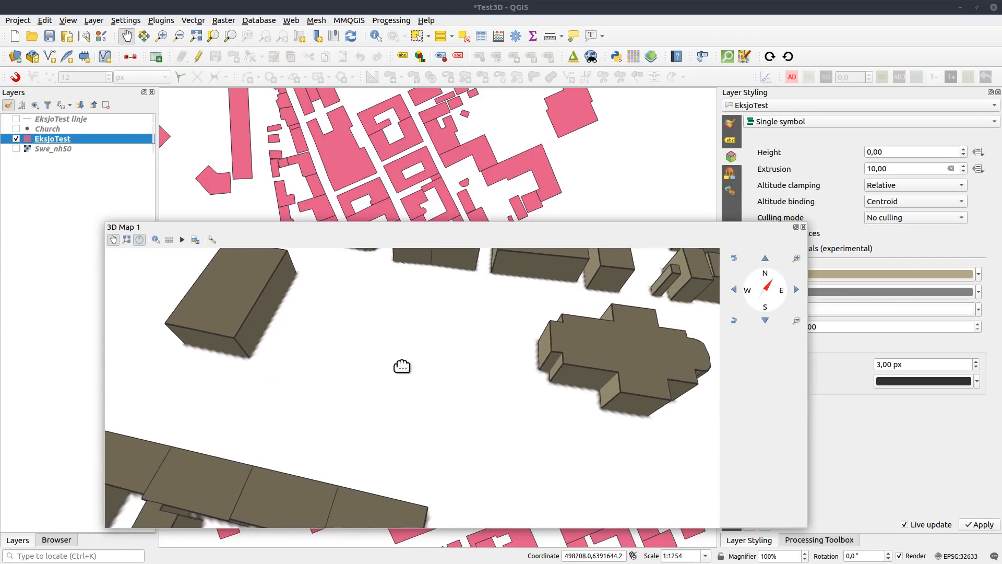
# Measure the distance between the large rectangular building and the church in the 3D map.
pyautogui.moveTo(381, 360); pyautogui.dragTo(377, 393)
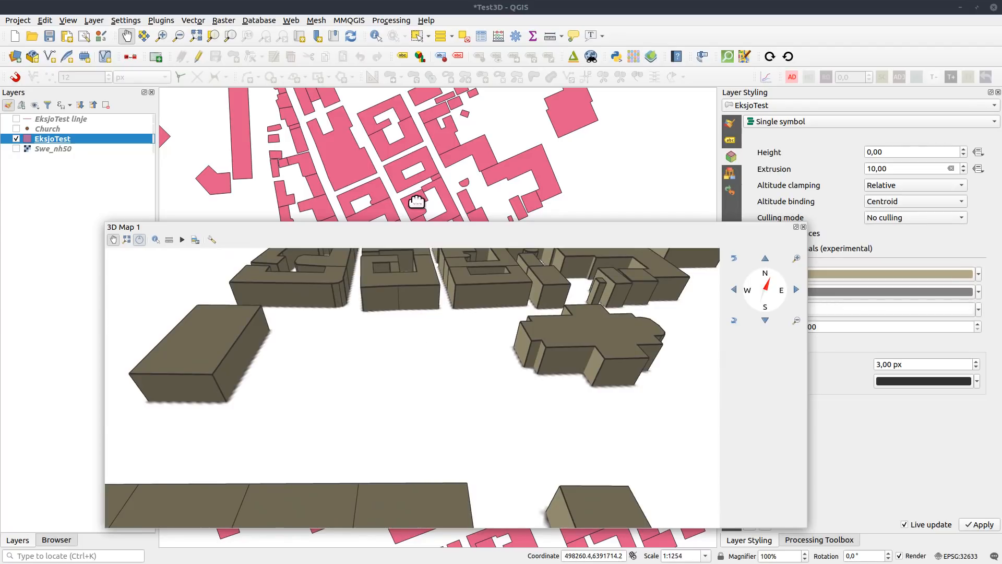
pyautogui.moveTo(384, 166); pyautogui.dragTo(400, 144)
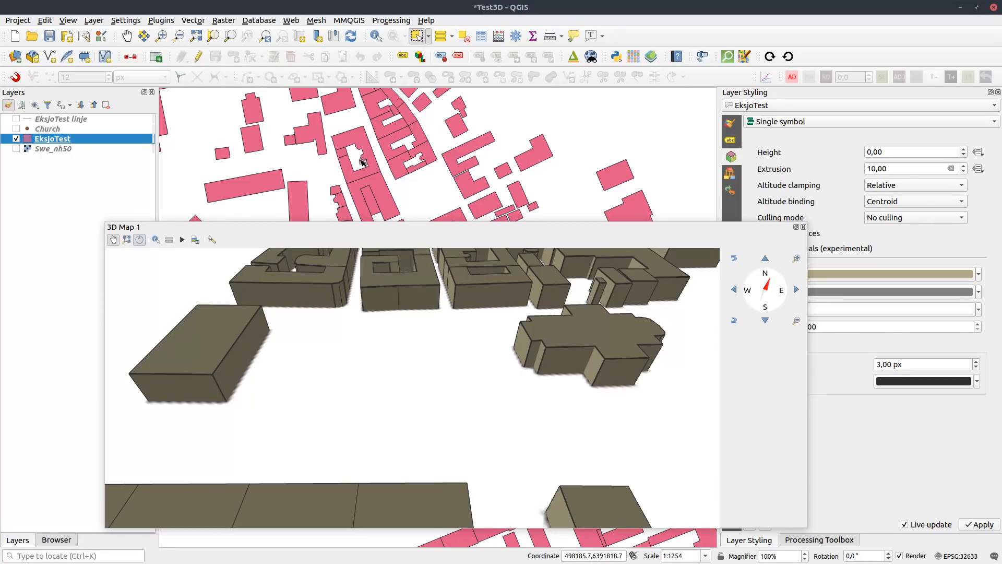
pyautogui.moveTo(366, 160)
pyautogui.mouseDown()
pyautogui.moveTo(382, 158)
pyautogui.moveTo(320, 123)
pyautogui.moveTo(415, 178)
pyautogui.moveTo(352, 163)
pyautogui.moveTo(399, 168)
pyautogui.moveTo(383, 186)
pyautogui.moveTo(374, 157)
pyautogui.mouseUp()
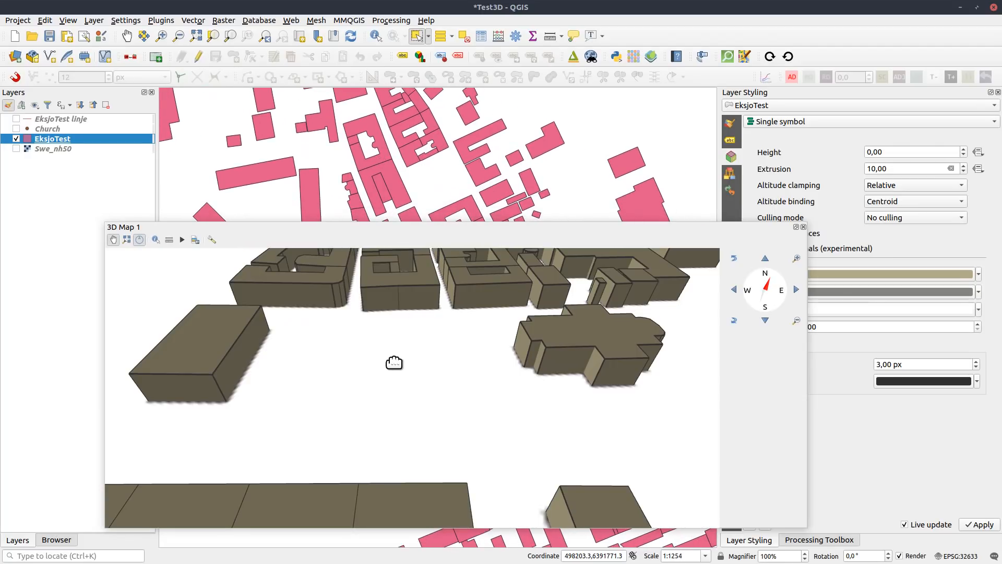
pyautogui.moveTo(399, 354); pyautogui.dragTo(470, 385)
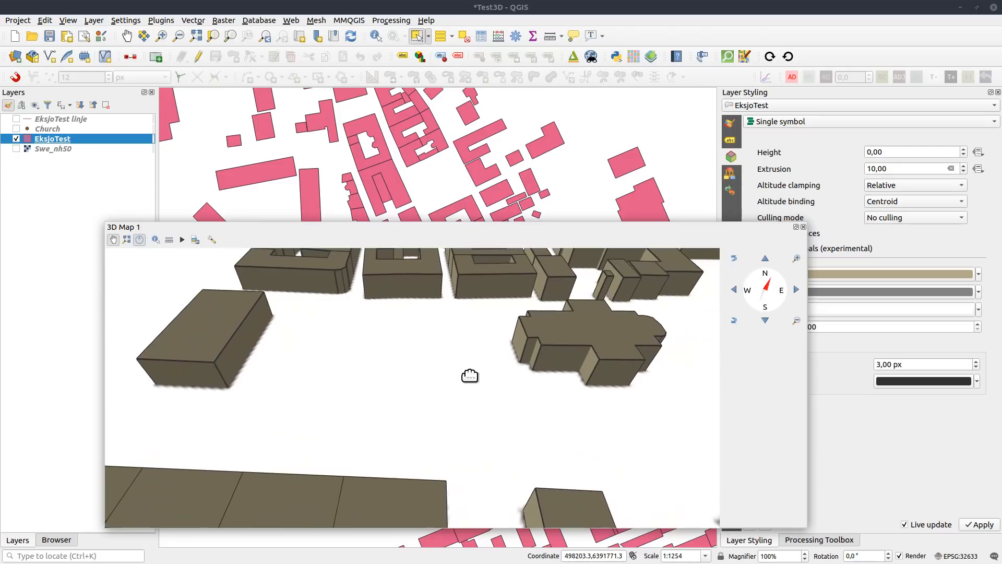
pyautogui.moveTo(416, 368)
pyautogui.mouseDown()
pyautogui.moveTo(418, 375)
pyautogui.moveTo(365, 354)
pyautogui.moveTo(416, 369)
pyautogui.moveTo(409, 389)
pyautogui.moveTo(418, 390)
pyautogui.moveTo(405, 385)
pyautogui.mouseUp()
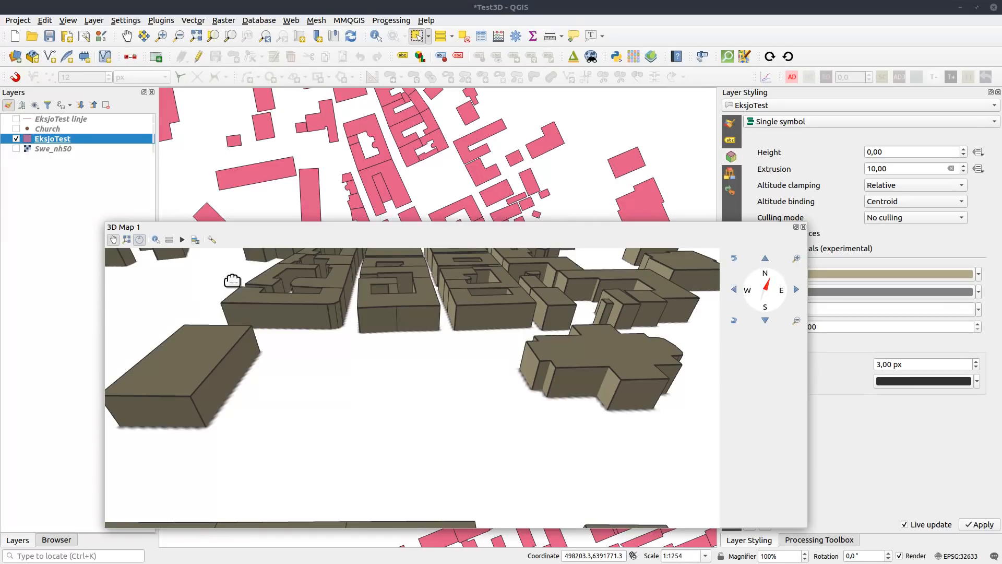
pyautogui.click(168, 240)
pyautogui.moveTo(78, 243); pyautogui.dragTo(226, 94)
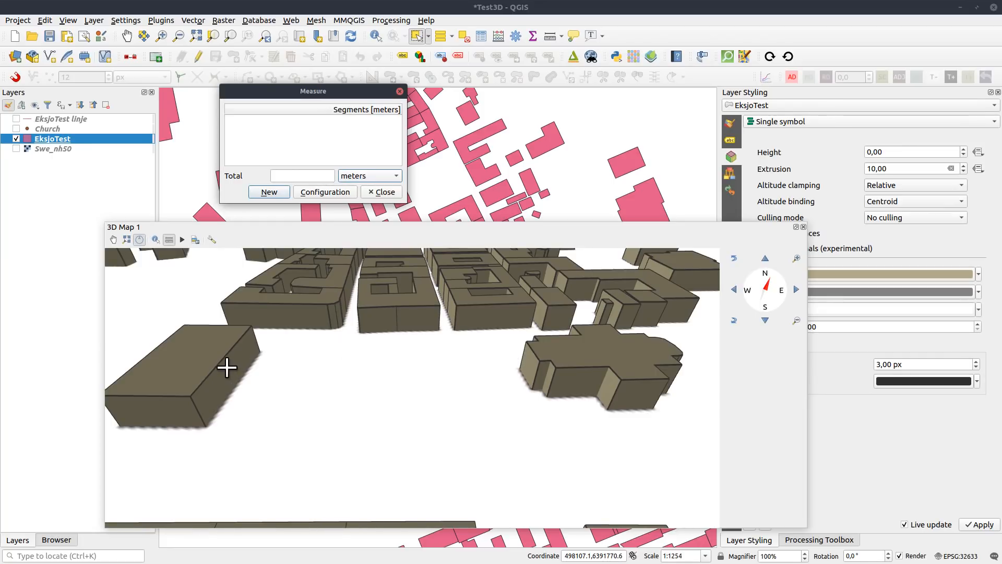
pyautogui.click(529, 364)
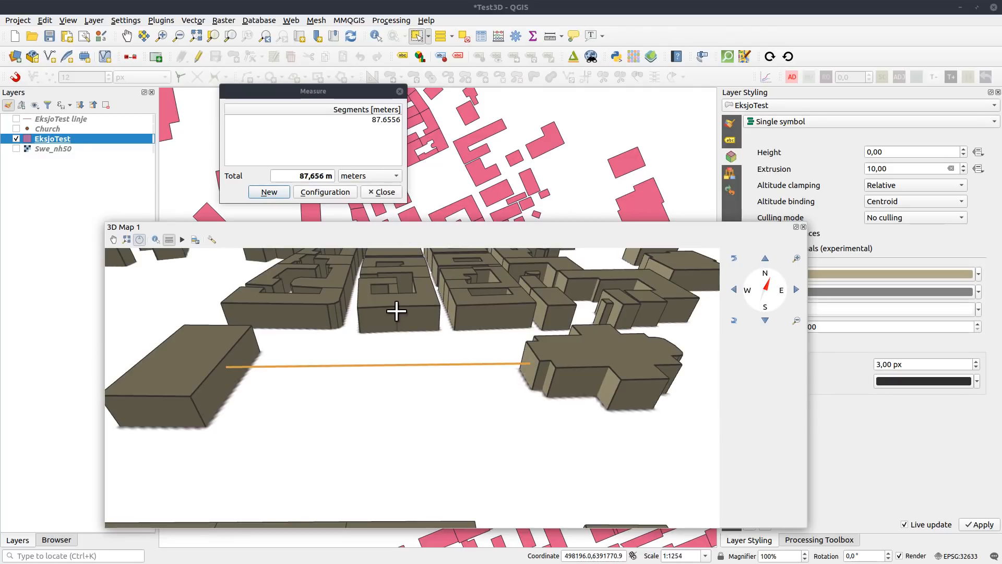
pyautogui.moveTo(399, 416); pyautogui.dragTo(464, 417)
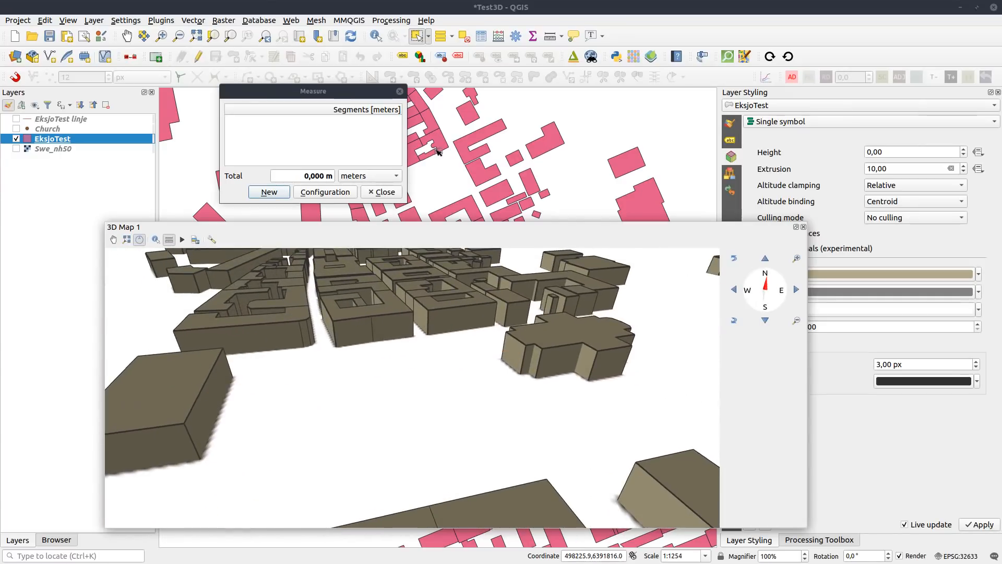
pyautogui.click(391, 194)
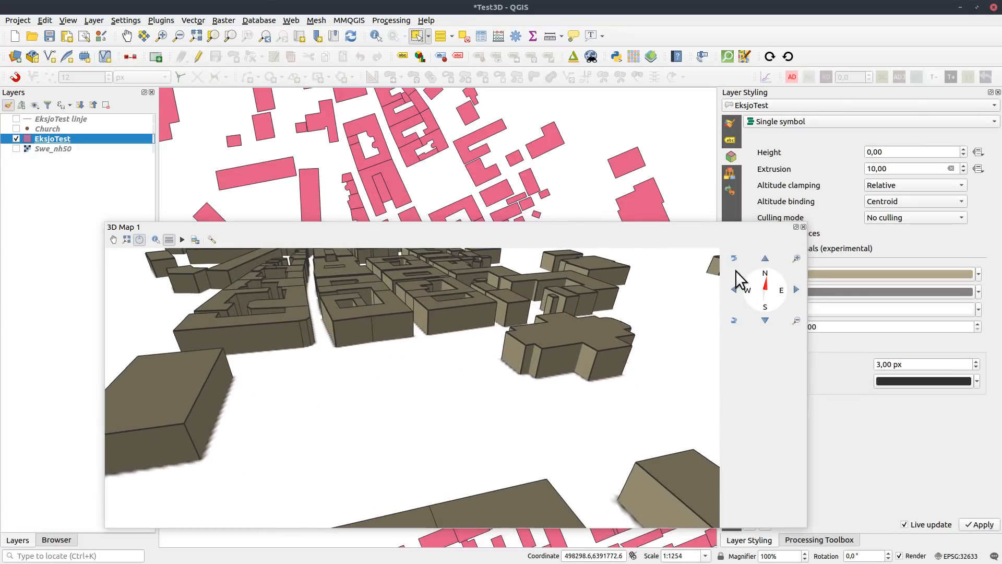
# Hide the 3D map's on-screen navigation, reactivate camera control and move the 3D map window clear of the styling options.
pyautogui.click(139, 239)
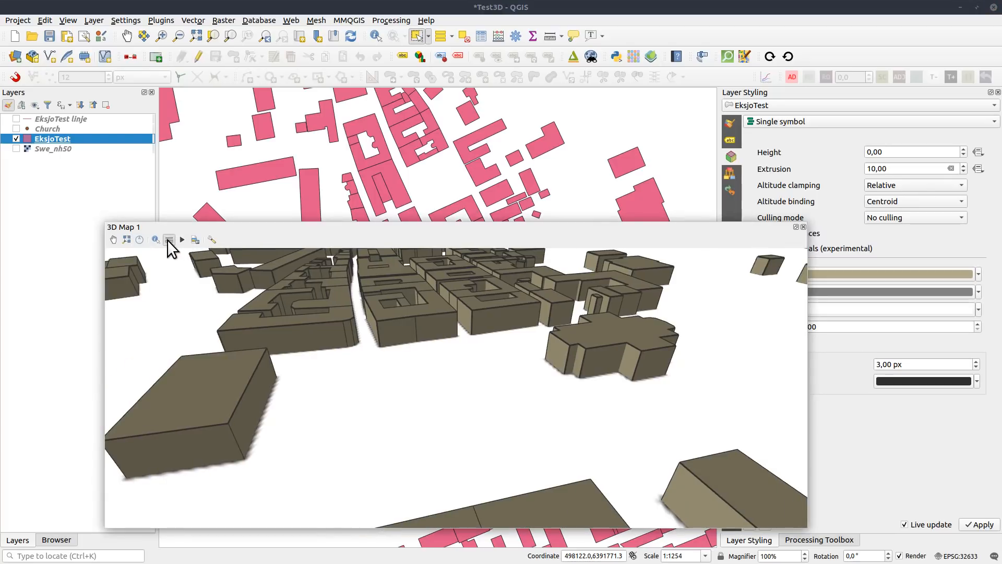
pyautogui.click(112, 240)
pyautogui.moveTo(440, 415)
pyautogui.mouseDown()
pyautogui.moveTo(438, 387)
pyautogui.moveTo(410, 382)
pyautogui.moveTo(437, 395)
pyautogui.mouseUp()
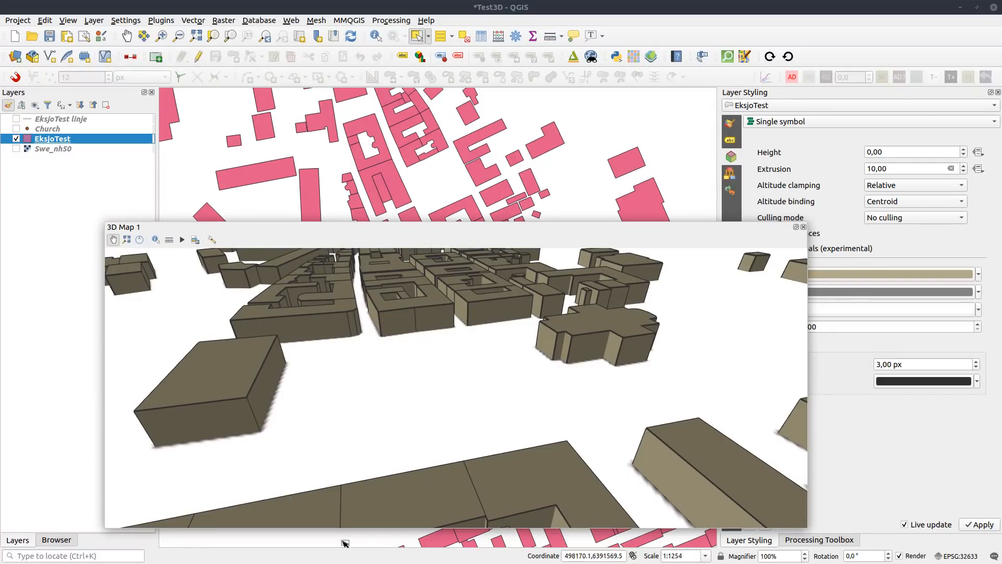
pyautogui.moveTo(454, 384); pyautogui.dragTo(284, 321)
pyautogui.moveTo(607, 232); pyautogui.dragTo(519, 221)
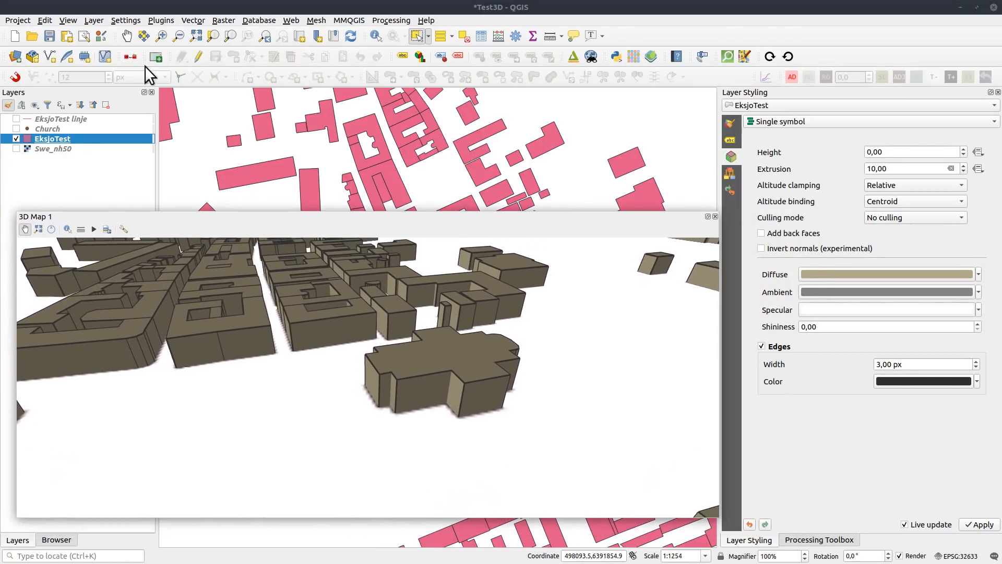
# Make the Church layer visible and keep Billboard as its 3D shape.
pyautogui.click(46, 129)
pyautogui.click(15, 129)
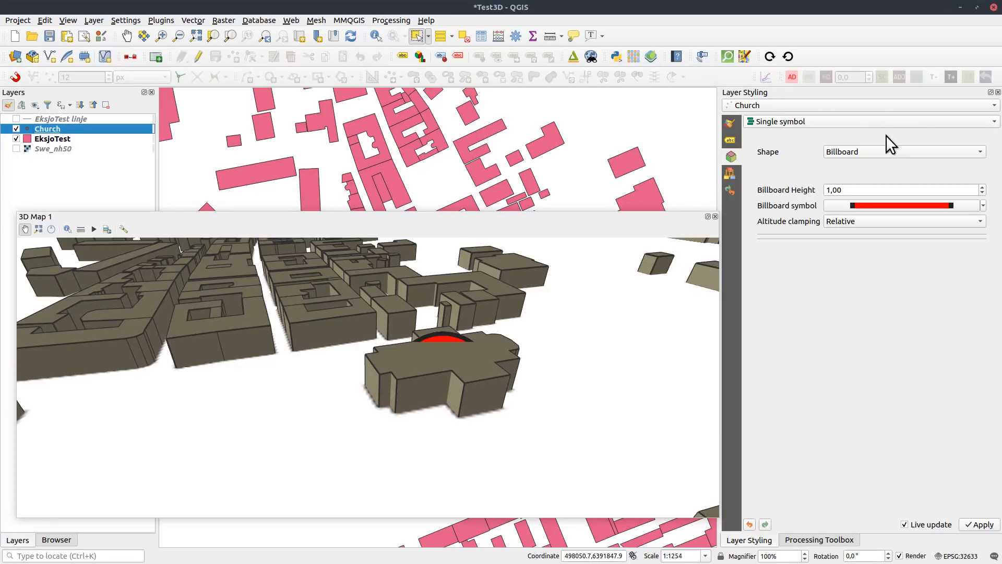
pyautogui.click(880, 152)
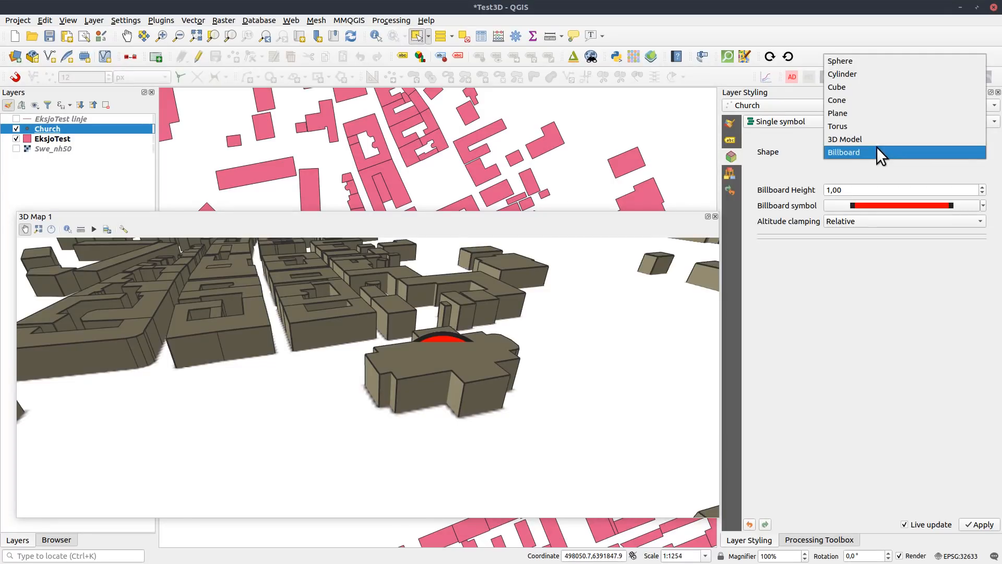
pyautogui.click(840, 154)
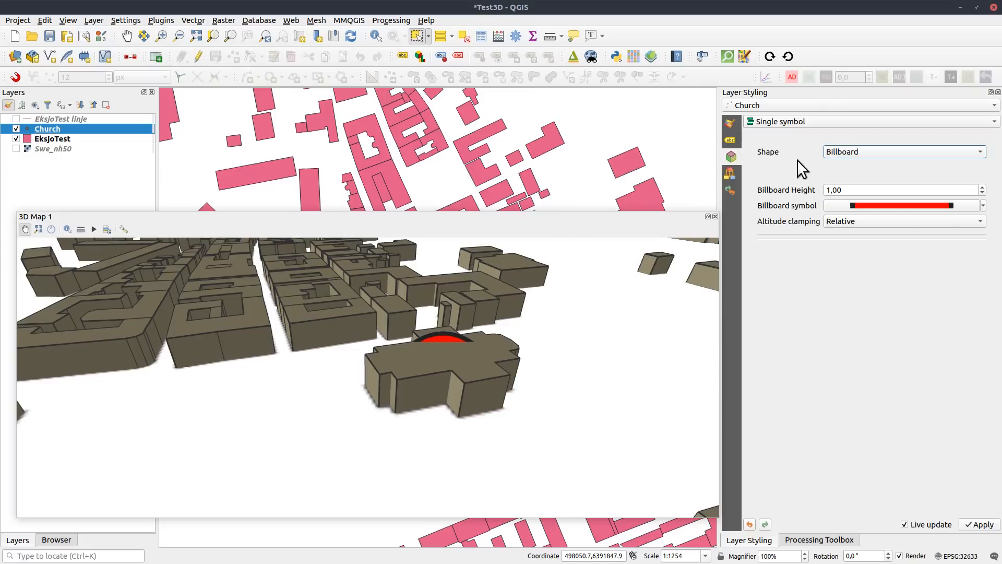
# Set the size of the Church billboard's simple marker to 500 map units.
pyautogui.click(861, 206)
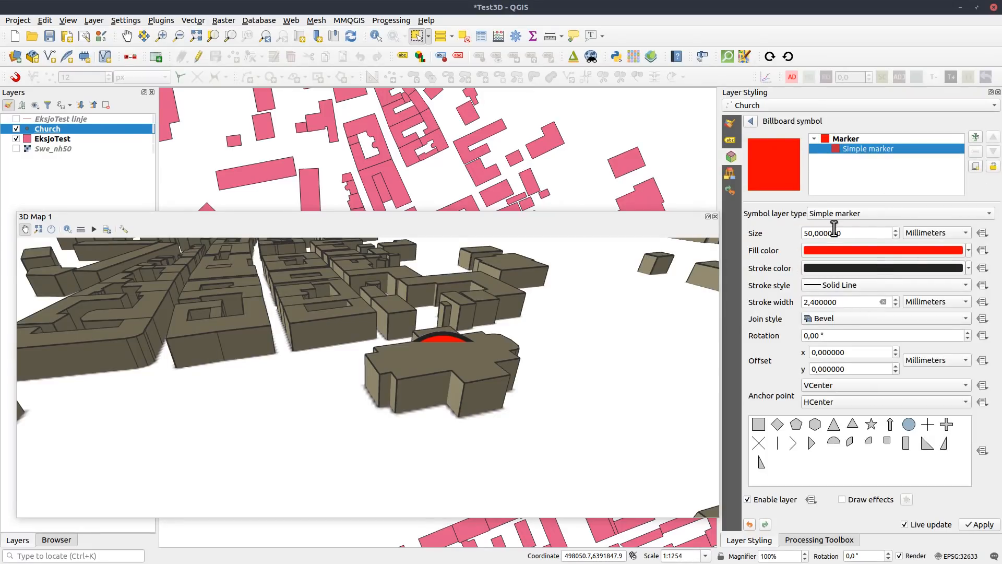
pyautogui.click(935, 233)
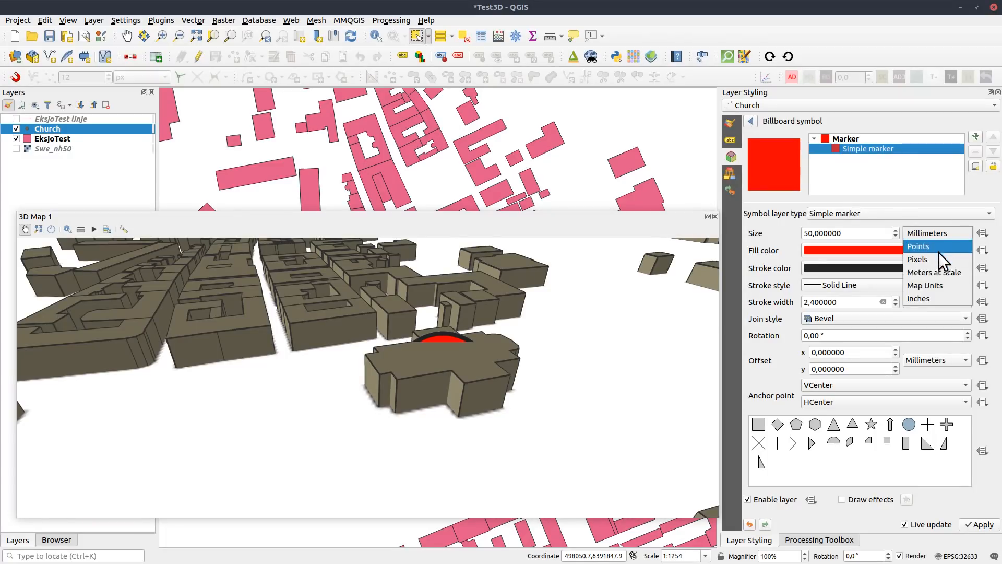
pyautogui.click(950, 286)
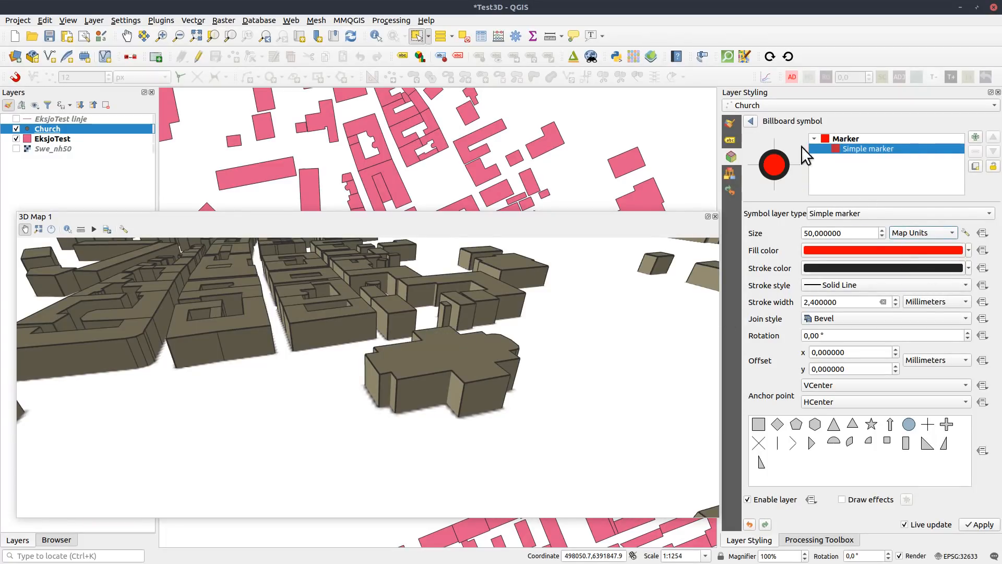
pyautogui.click(848, 233)
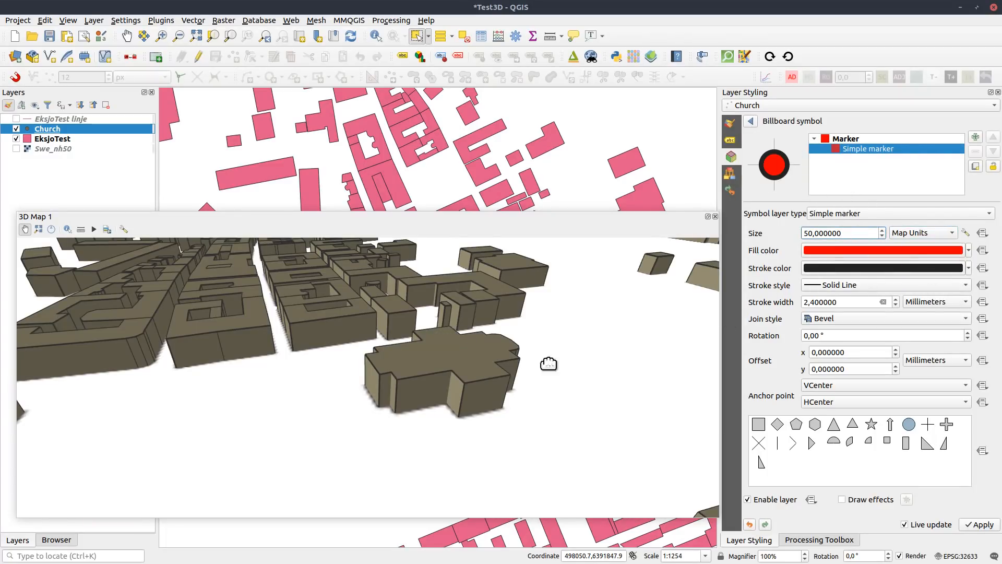
pyautogui.moveTo(444, 442)
pyautogui.mouseDown()
pyautogui.moveTo(451, 361)
pyautogui.moveTo(454, 423)
pyautogui.moveTo(477, 401)
pyautogui.mouseUp()
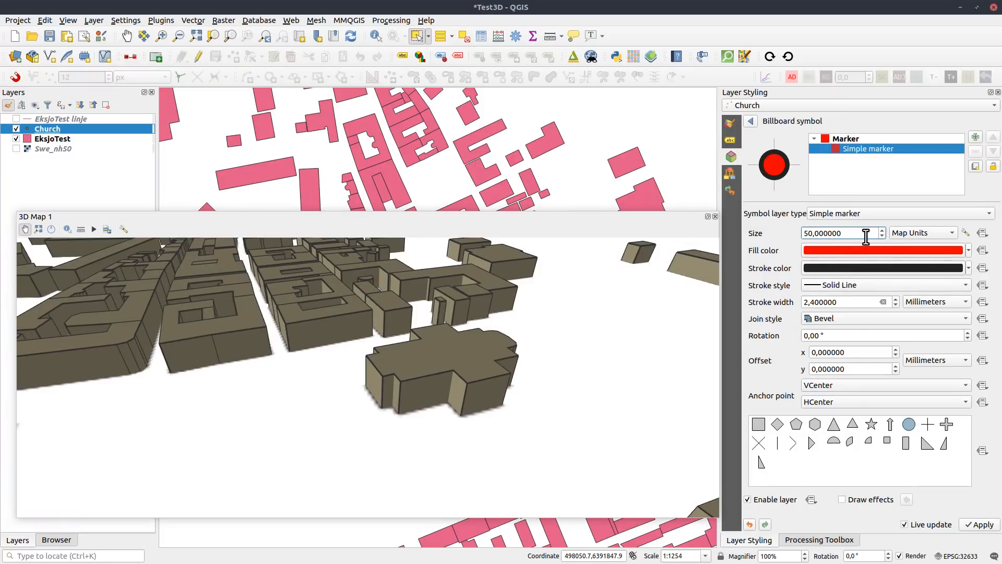
pyautogui.write('0')
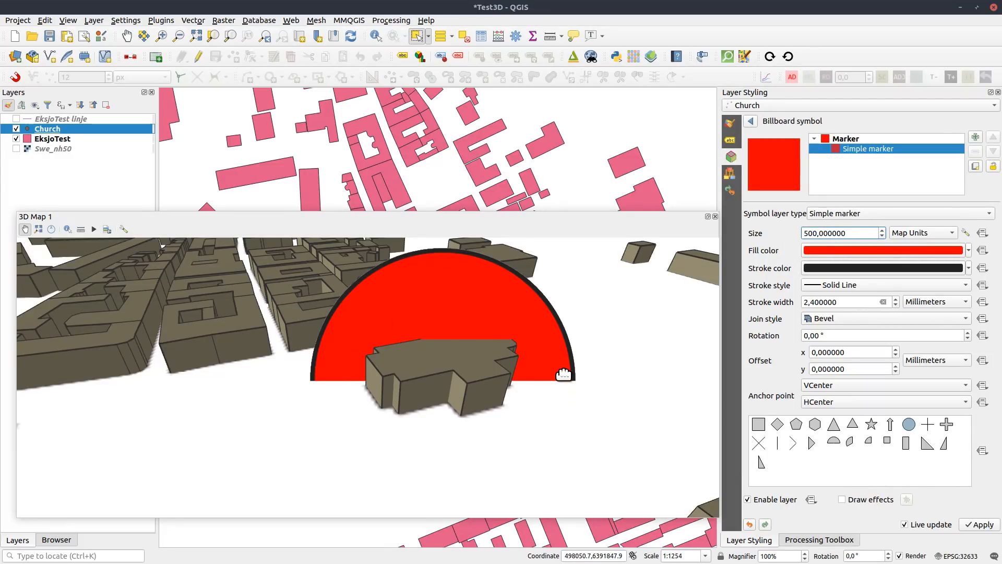
# Try Millimeters, Points and Meters at Scale as the marker's size unit, and return it to Map Units.
pyautogui.click(917, 230)
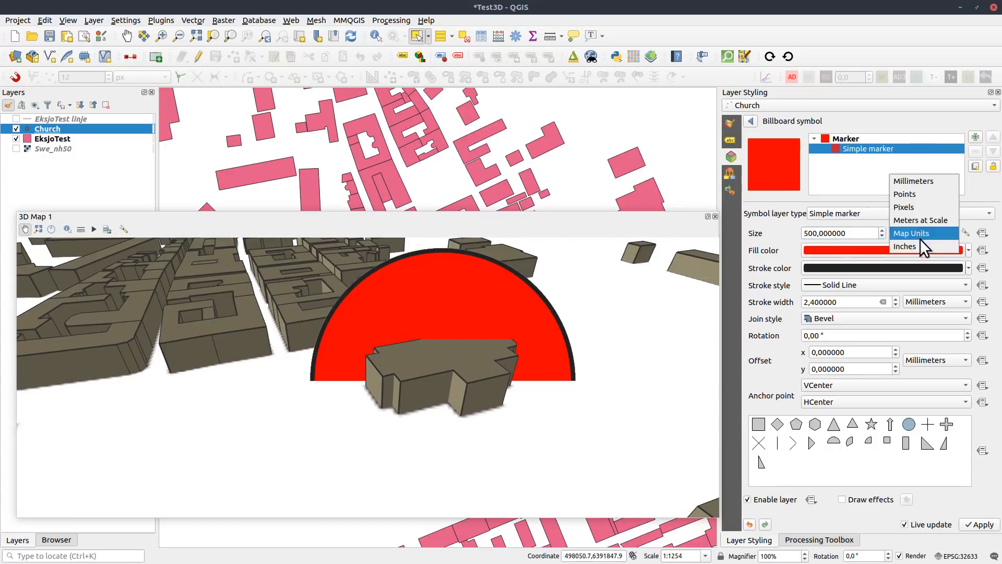
pyautogui.click(922, 183)
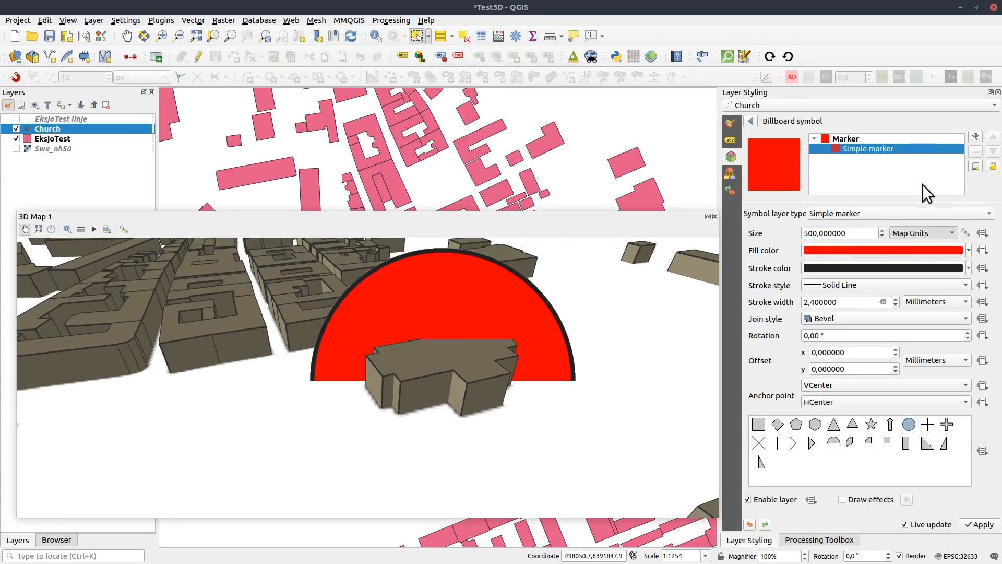
pyautogui.click(937, 232)
pyautogui.click(938, 232)
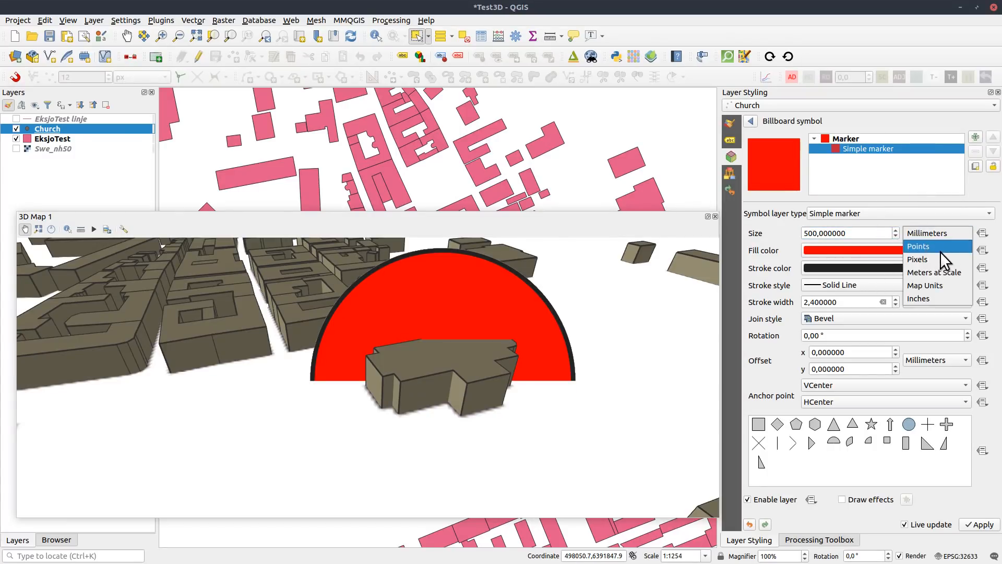
pyautogui.click(945, 230)
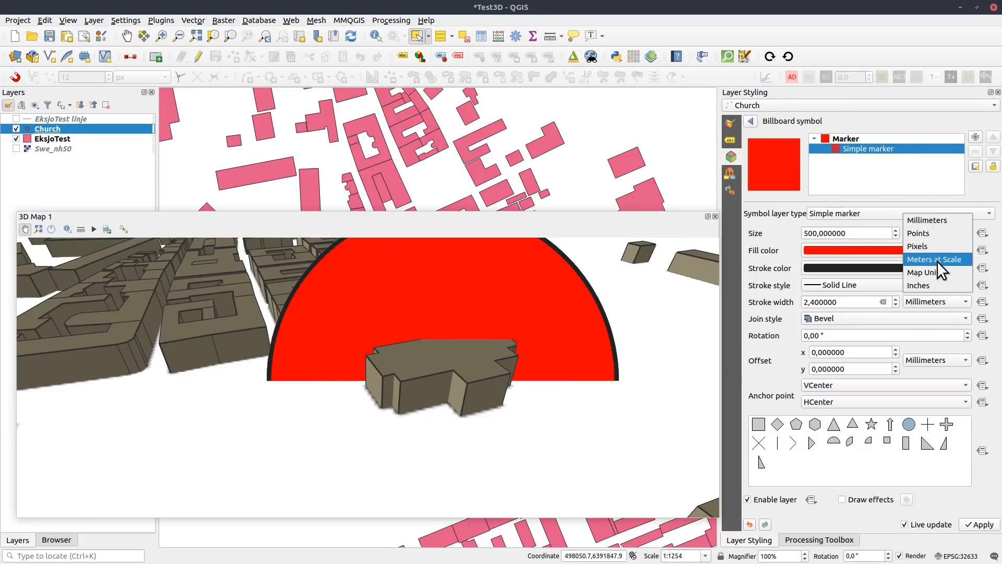
pyautogui.click(938, 259)
pyautogui.click(939, 231)
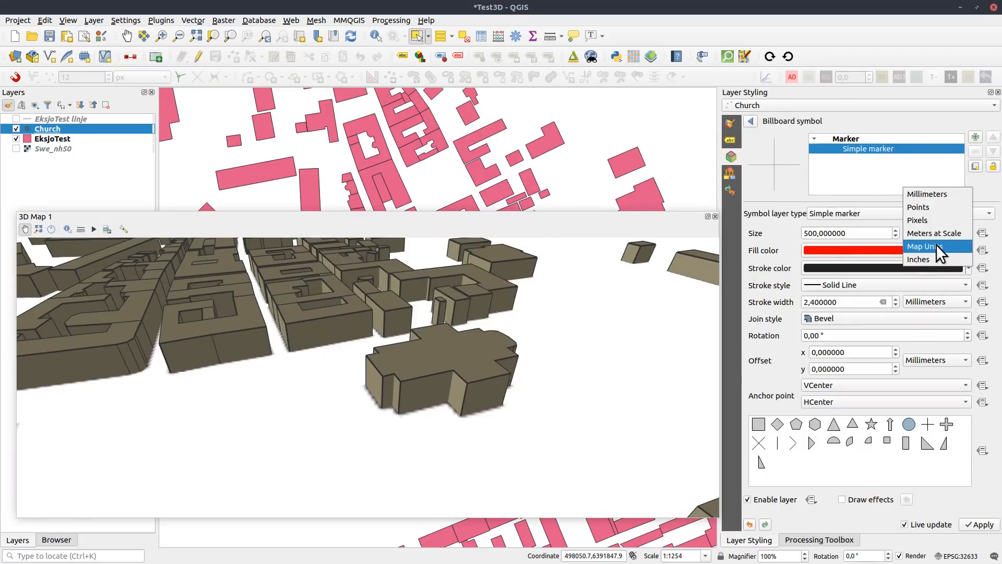
pyautogui.click(936, 244)
# Reduce the marker size to 50 map units and check it at the church in the 3D map.
pyautogui.click(812, 234)
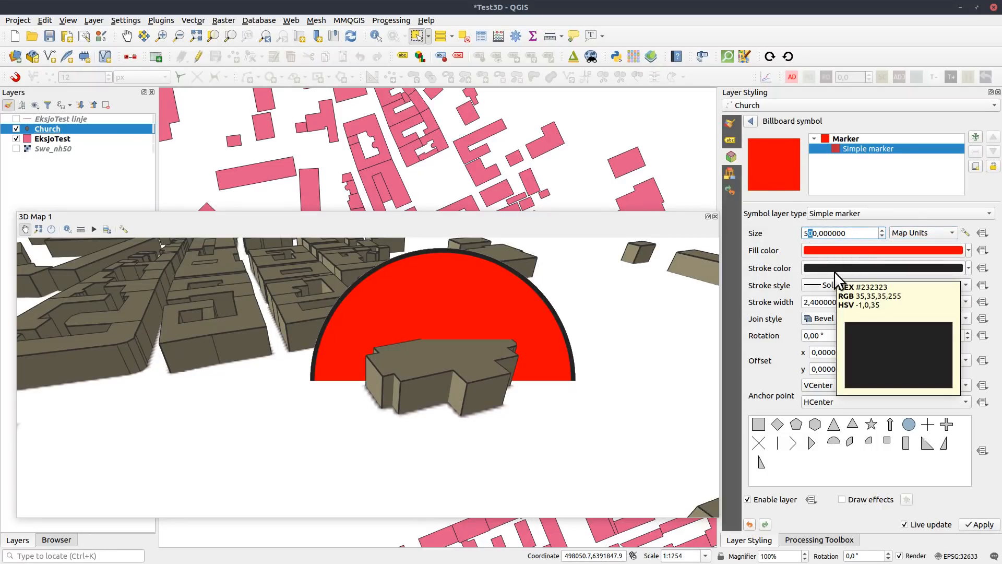
pyautogui.press('Delete')
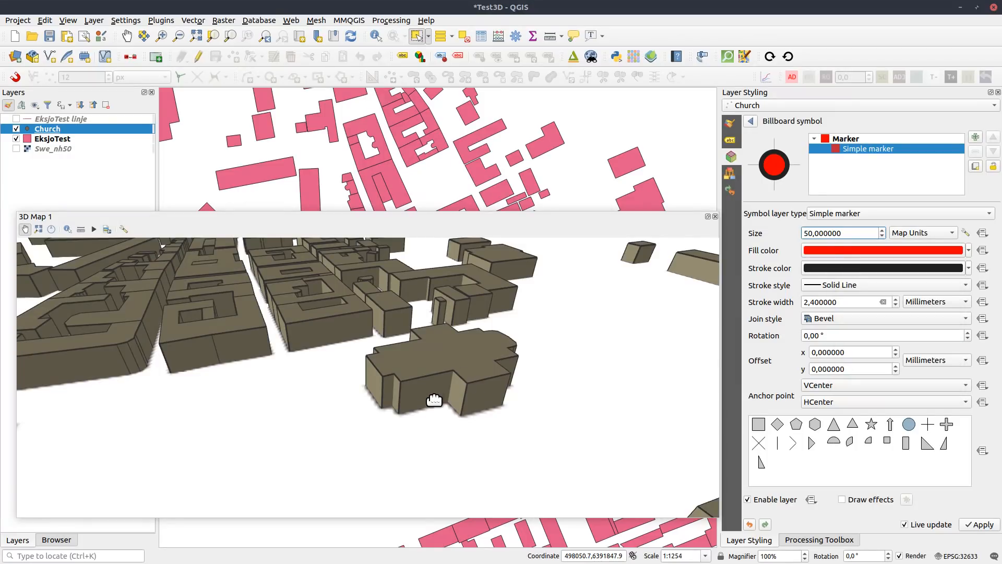
pyautogui.scroll(5, 444, 371)
pyautogui.moveTo(443, 370); pyautogui.dragTo(455, 392)
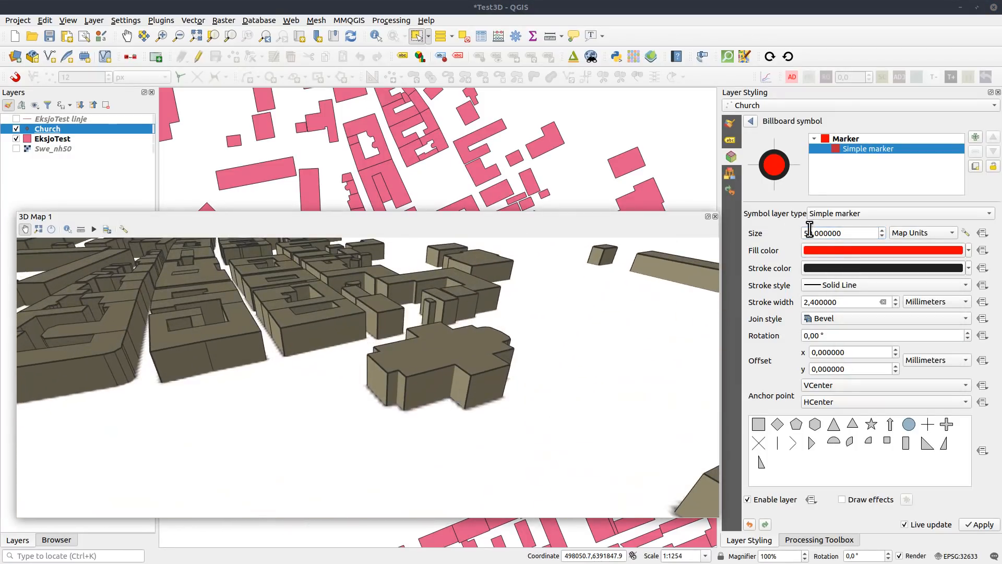
# Set the marker size to 100 map units and return to the Church layer's main 3D settings.
pyautogui.moveTo(809, 231); pyautogui.dragTo(794, 228)
pyautogui.write('10')
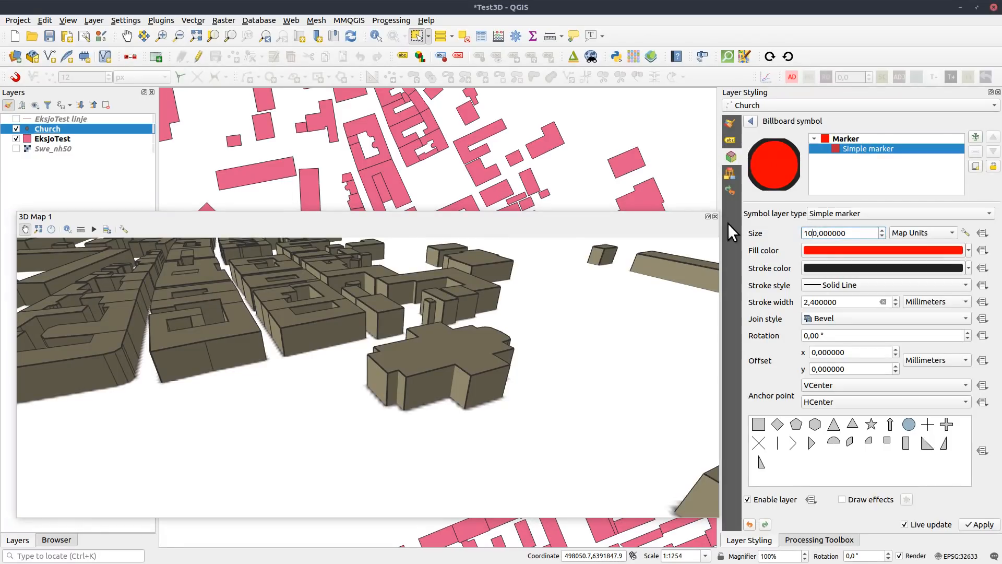
pyautogui.click(750, 121)
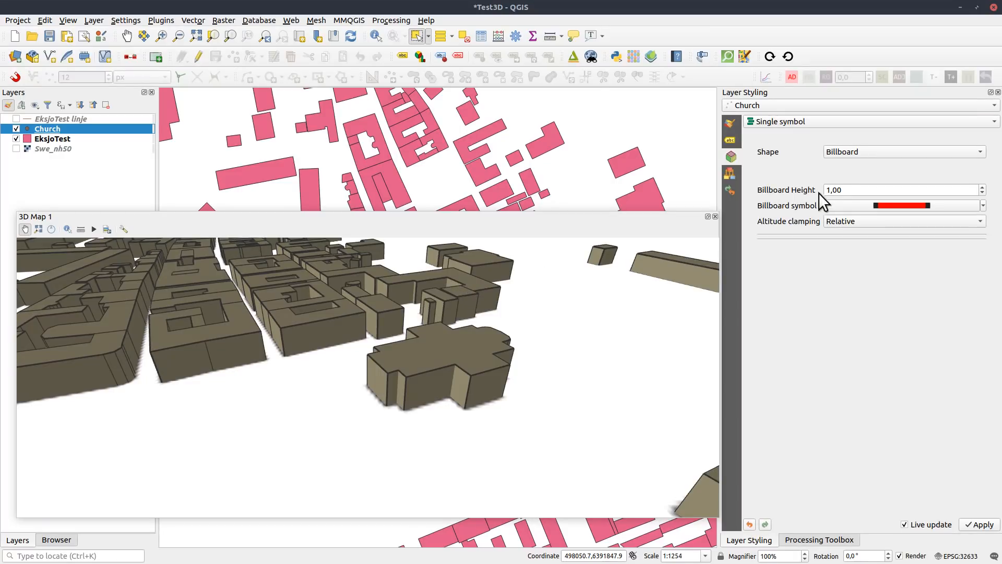
# Set the Church layer's billboard height to 55654,00 and its altitude clamping to Terrain.
pyautogui.scroll(-1, 852, 190)
pyautogui.moveTo(414, 396); pyautogui.dragTo(443, 388)
pyautogui.click(884, 223)
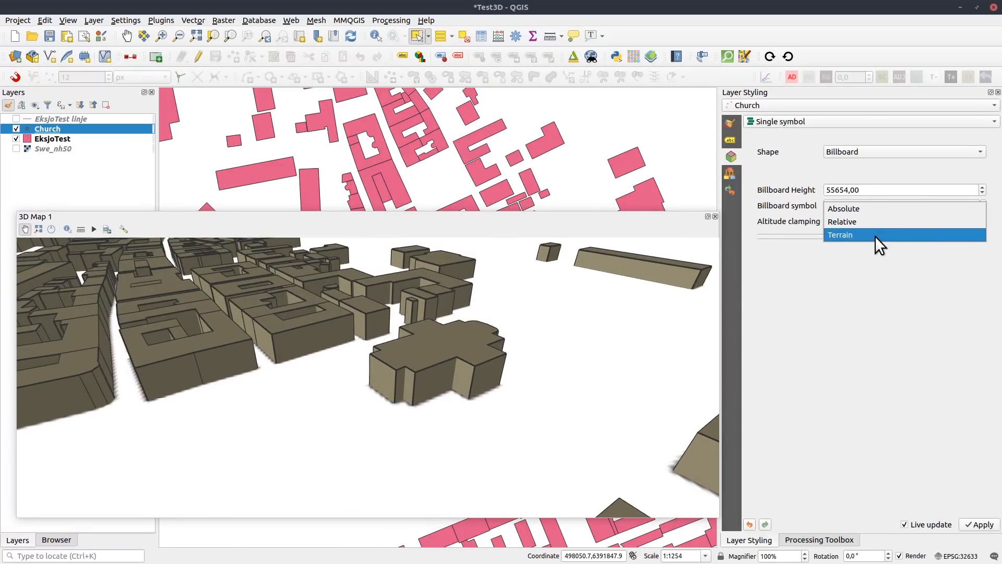
pyautogui.click(875, 236)
pyautogui.moveTo(436, 385); pyautogui.dragTo(432, 407)
# Set the Church layer's altitude clamping to Absolute and check for the billboard around the church in the 3D map.
pyautogui.click(864, 221)
pyautogui.click(858, 195)
pyautogui.moveTo(305, 407); pyautogui.dragTo(416, 376)
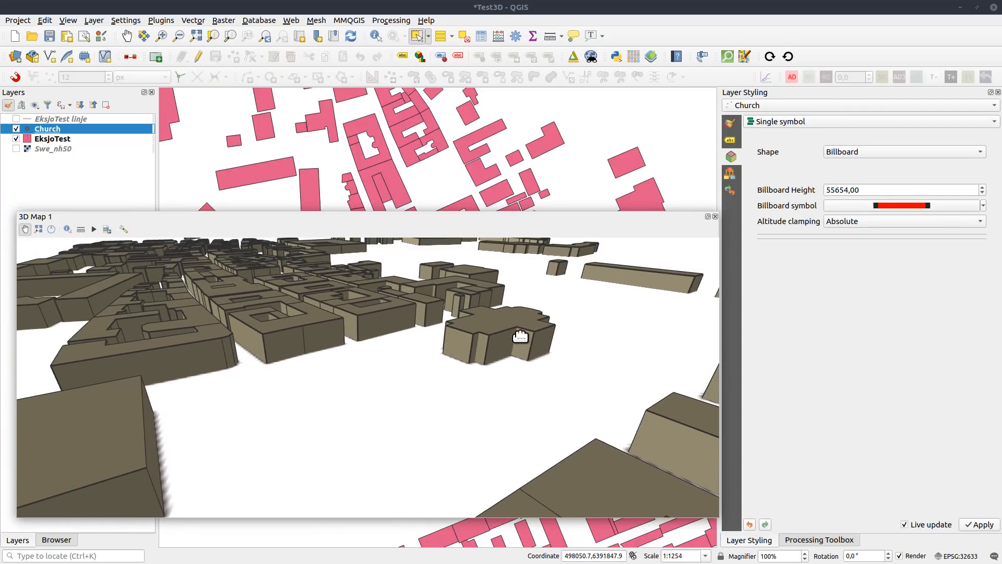
pyautogui.moveTo(857, 190); pyautogui.dragTo(819, 191)
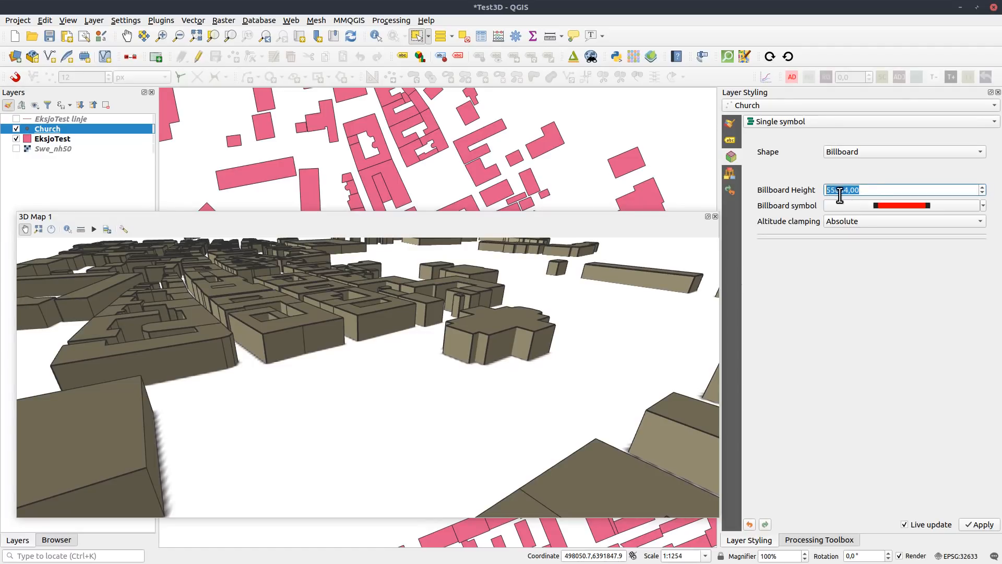
pyautogui.moveTo(506, 324); pyautogui.dragTo(533, 319)
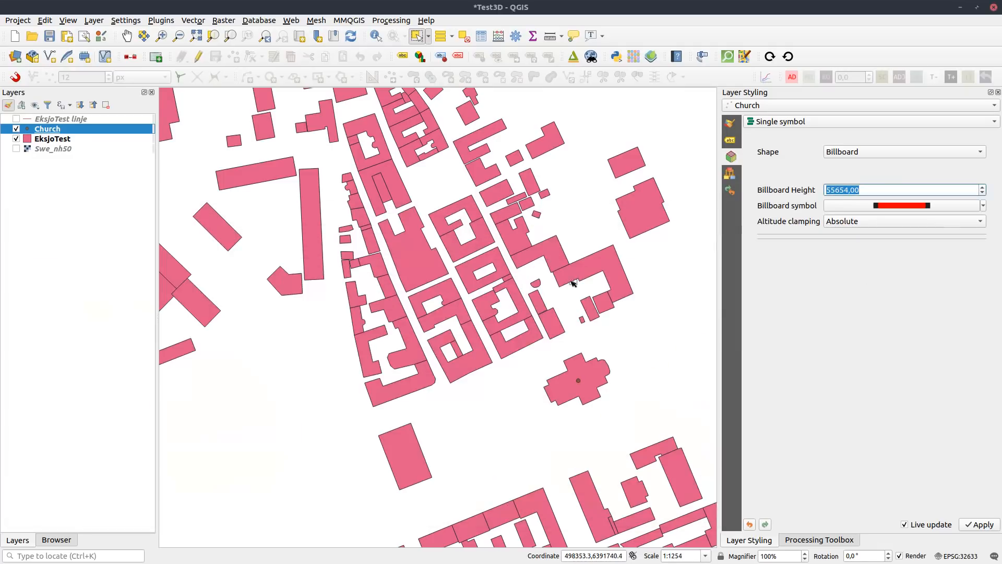
# Create a new print layout and add a map item about 250 mm wide and 164 mm high on the page.
pyautogui.click(18, 20)
pyautogui.click(40, 204)
pyautogui.press('Return')
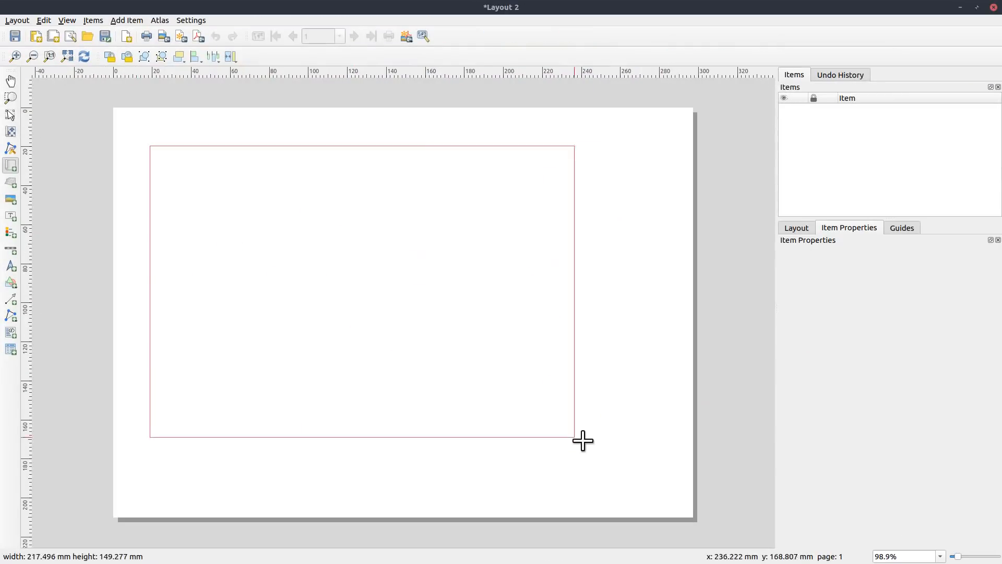
pyautogui.moveTo(582, 441); pyautogui.dragTo(637, 464)
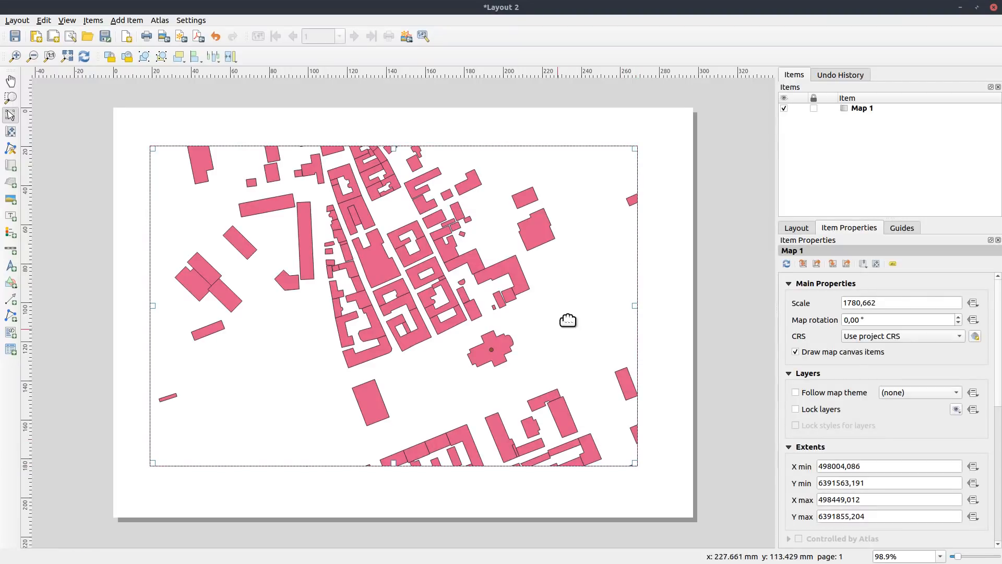
# Enable a frame around the layout's map item and deselect it.
pyautogui.scroll(-5, 998, 363)
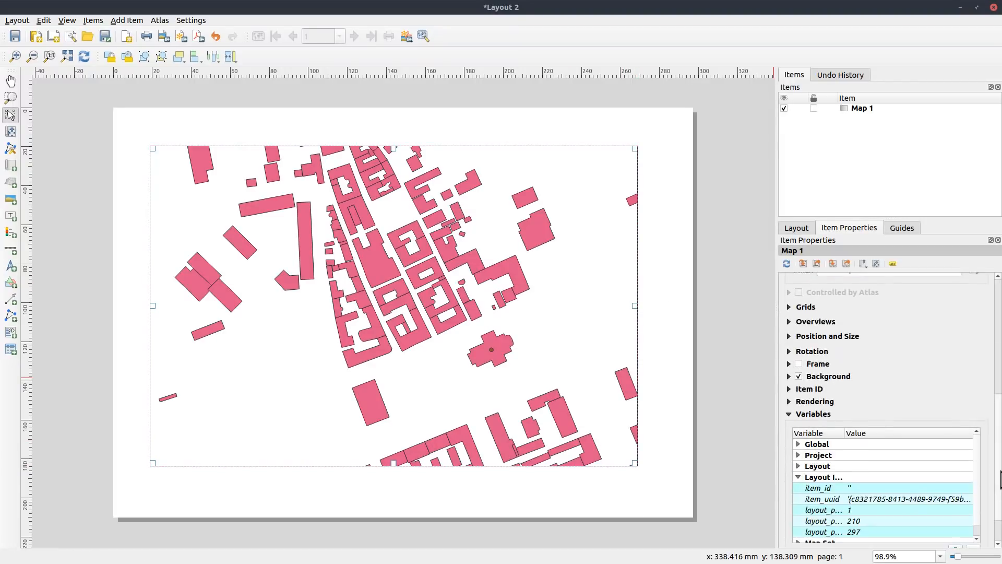
pyautogui.click(790, 359)
pyautogui.click(665, 349)
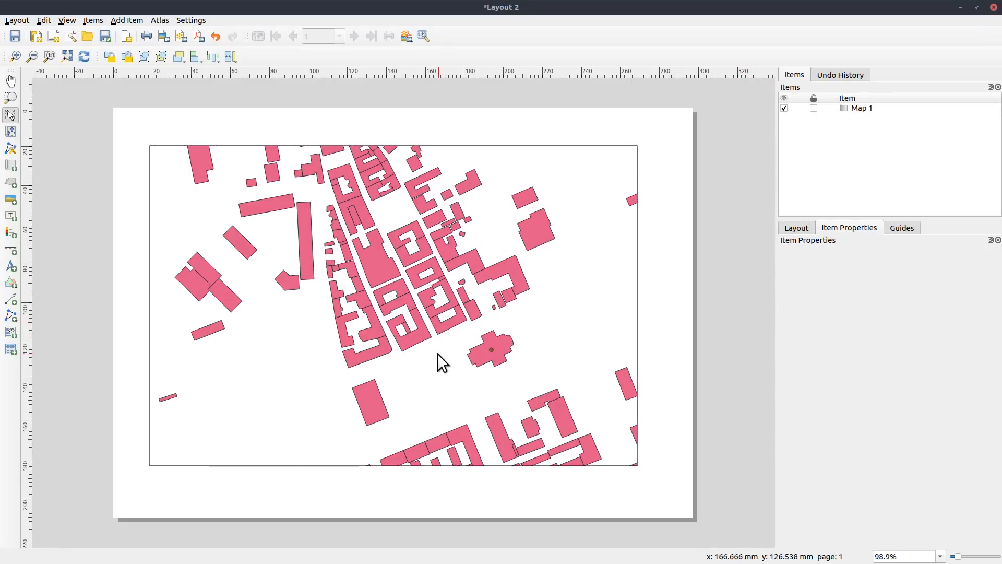
# Add a legend over the lower-left part of the map at about X 46 mm, Y 135 mm.
pyautogui.click(8, 233)
pyautogui.click(205, 375)
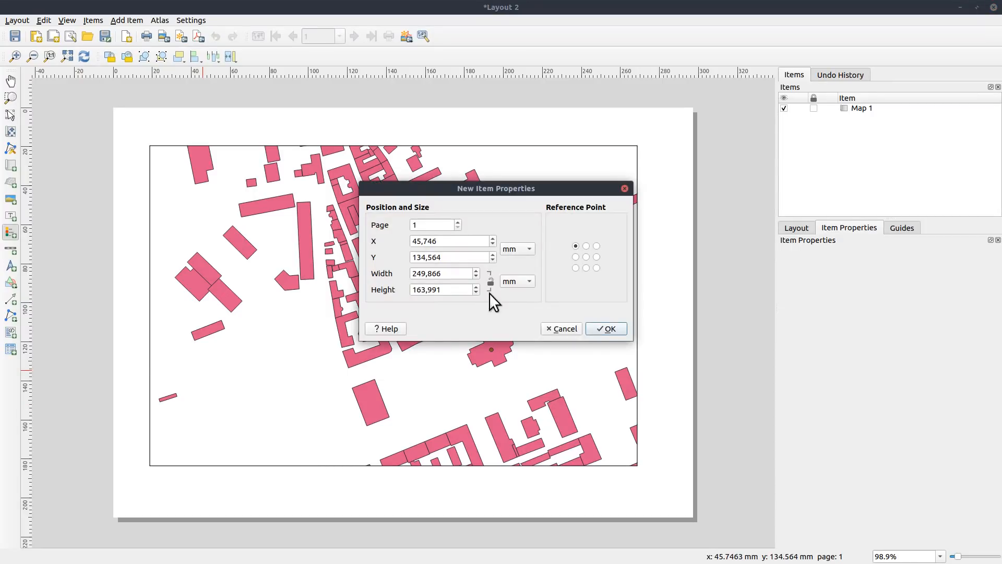
pyautogui.click(607, 329)
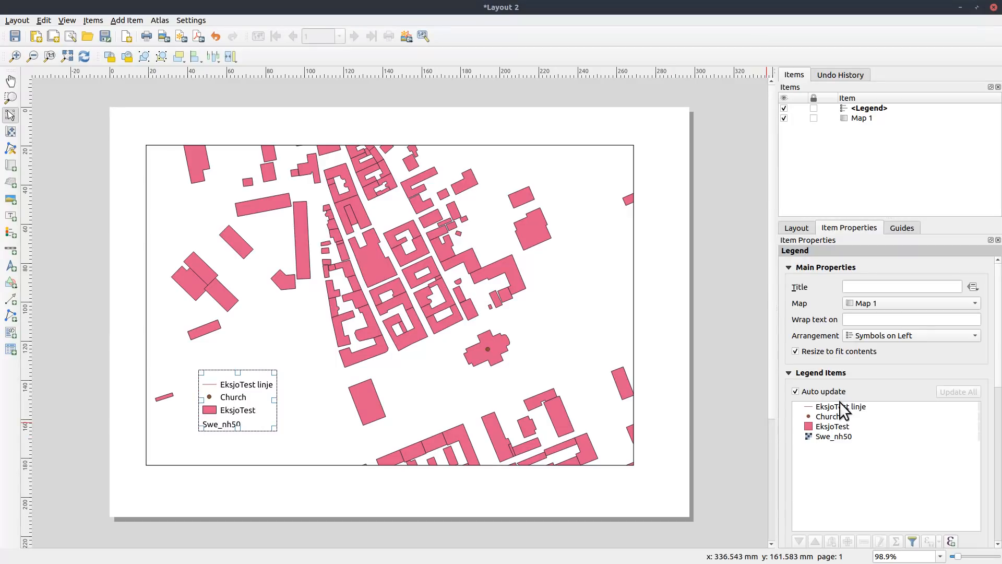
# Turn off the legend's auto update, select the EksjoTest linje entry and look through the remaining legend settings.
pyautogui.click(795, 392)
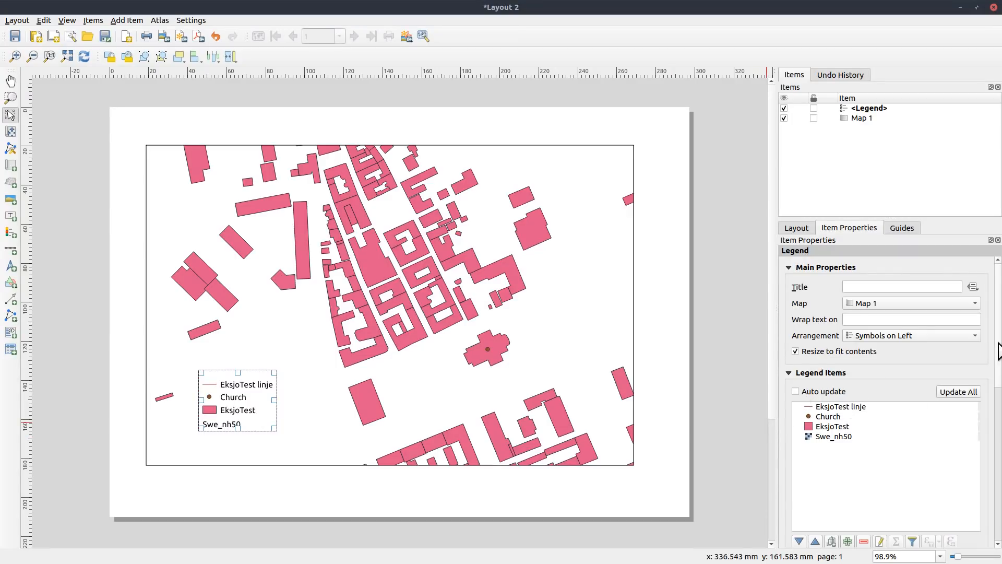
pyautogui.scroll(-7, 997, 366)
pyautogui.scroll(4, 996, 398)
pyautogui.click(835, 308)
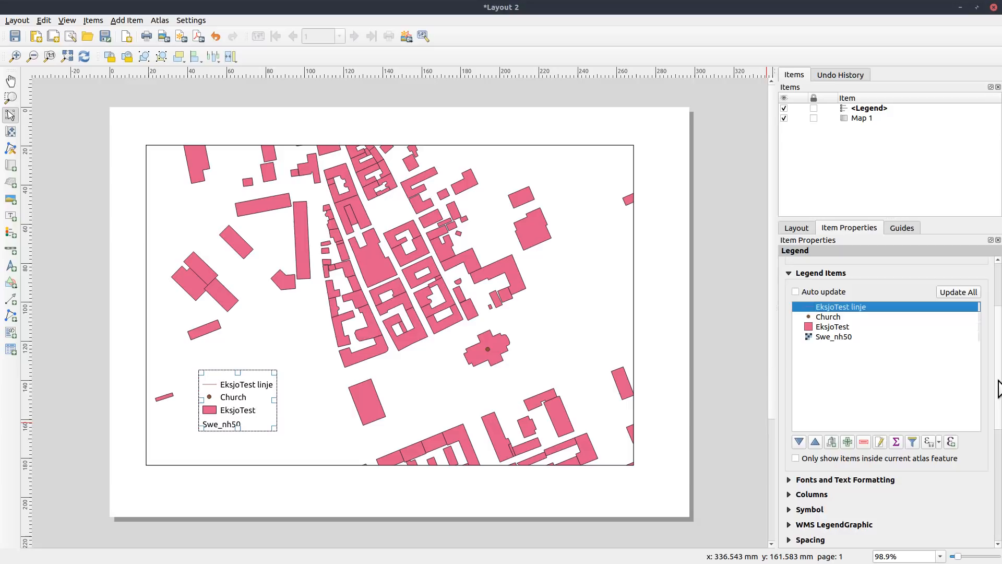
pyautogui.scroll(-3, 999, 431)
pyautogui.scroll(-1, 999, 431)
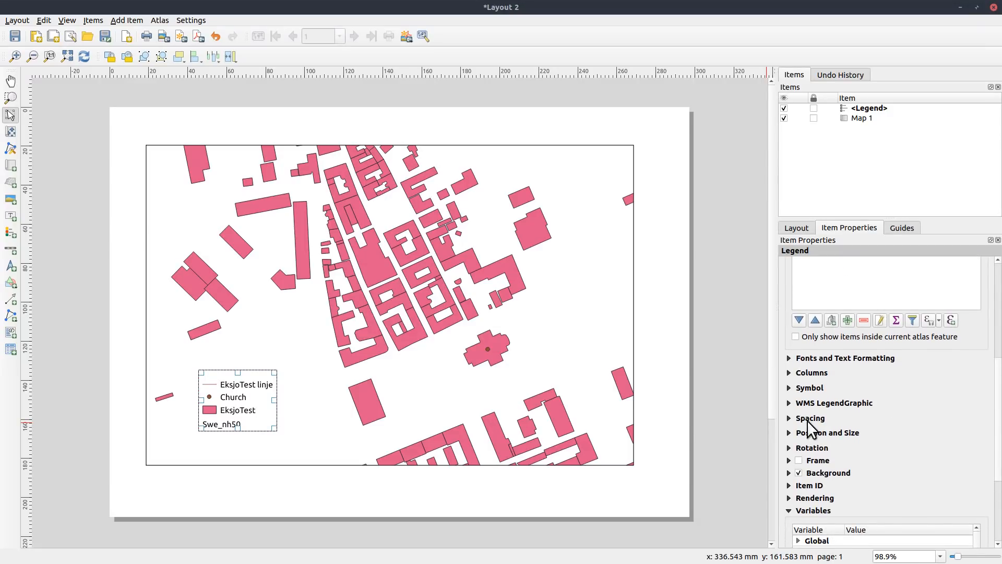
# Set the alignment of the legend's item labels to Right in the text formatting settings.
pyautogui.click(789, 359)
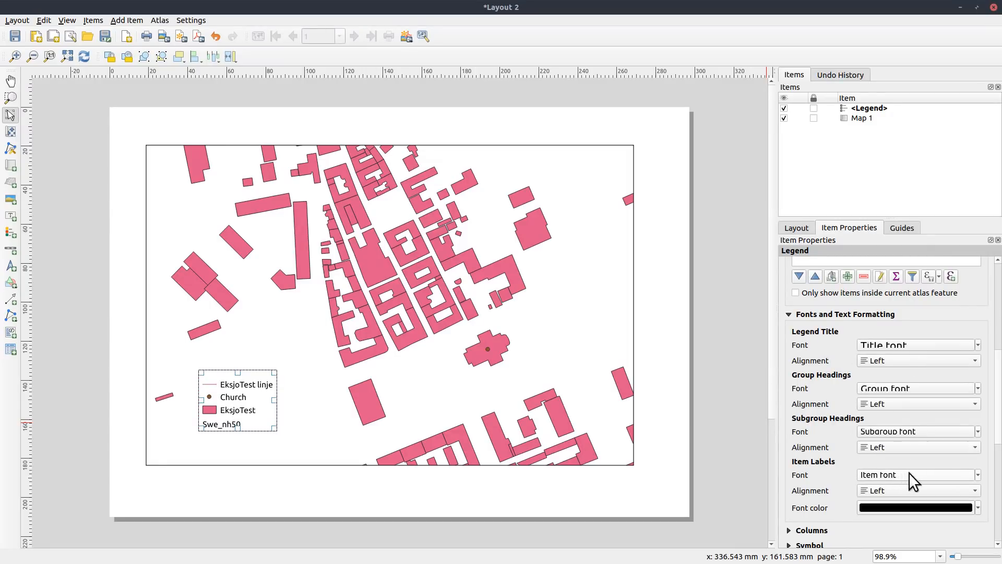
pyautogui.click(894, 491)
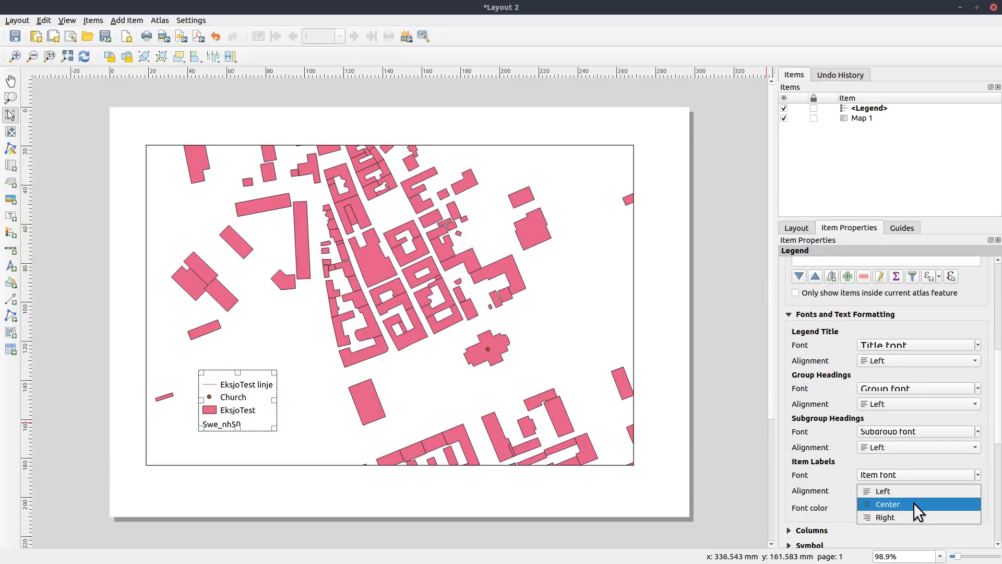
pyautogui.click(901, 516)
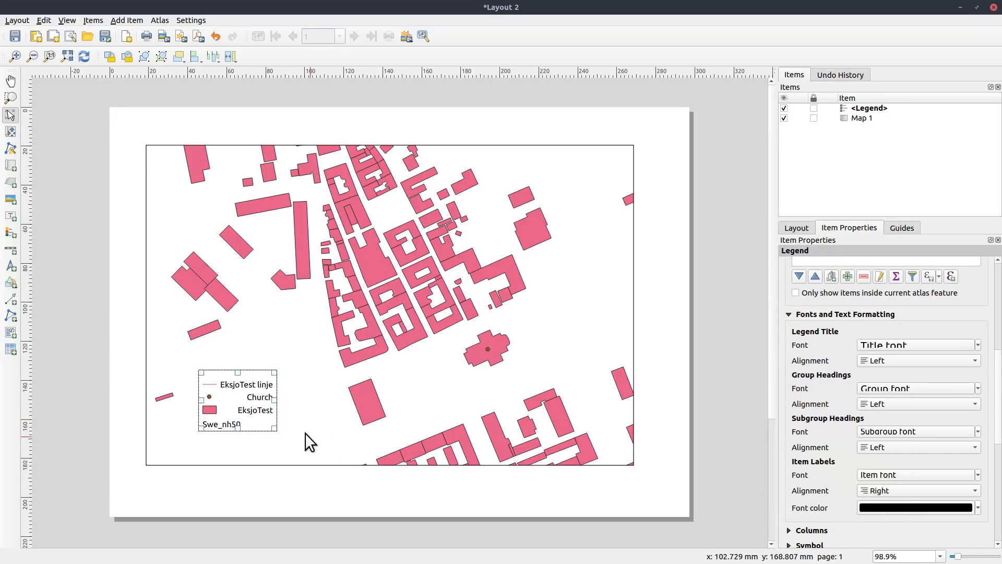
# Change the legend's arrangement so the symbols stand on the right of their labels.
pyautogui.scroll(10, 998, 438)
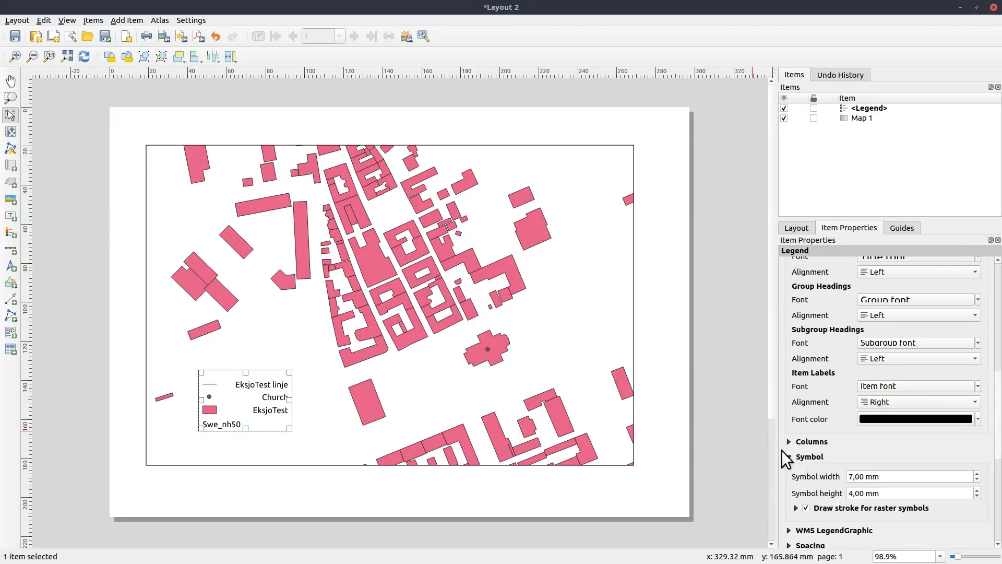
pyautogui.click(887, 335)
pyautogui.click(890, 348)
# Try Center alignment for the legend's item labels, and set it to Left.
pyautogui.moveTo(997, 347); pyautogui.dragTo(1001, 444)
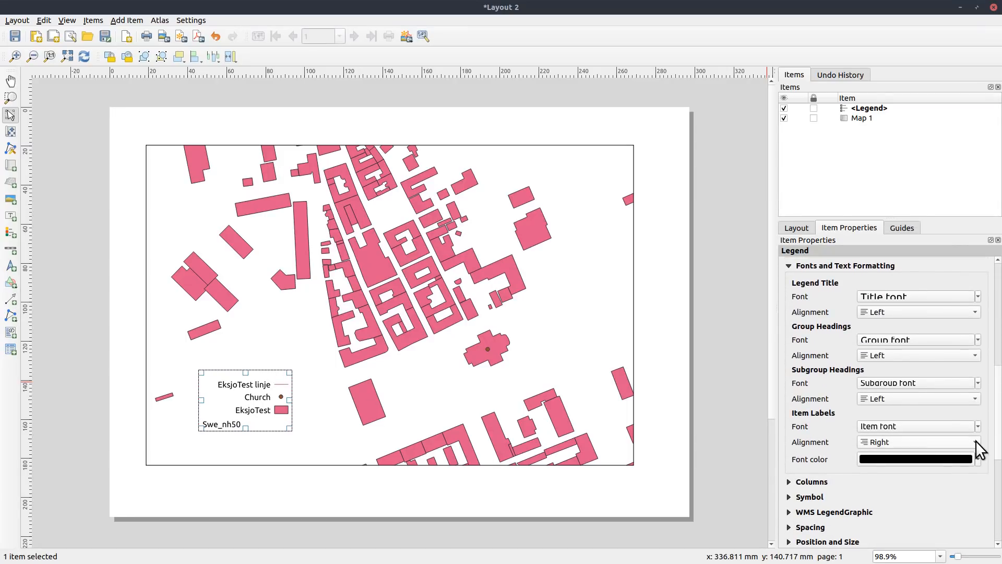
pyautogui.click(975, 442)
pyautogui.click(930, 427)
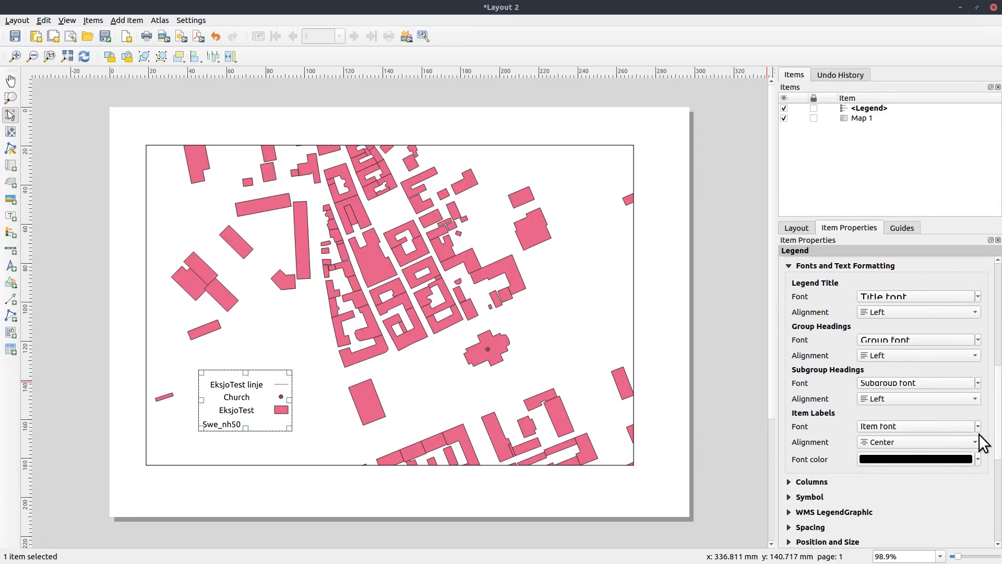
pyautogui.click(977, 442)
pyautogui.click(919, 427)
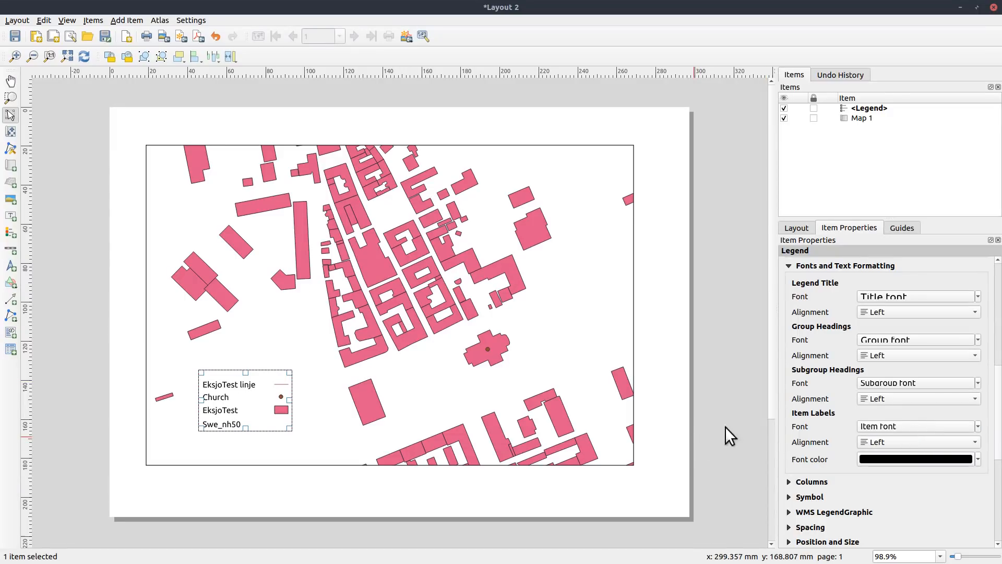
# Replace the legend with a newly drawn one over the map's lower-left part and look through its formatting settings.
pyautogui.press('Delete')
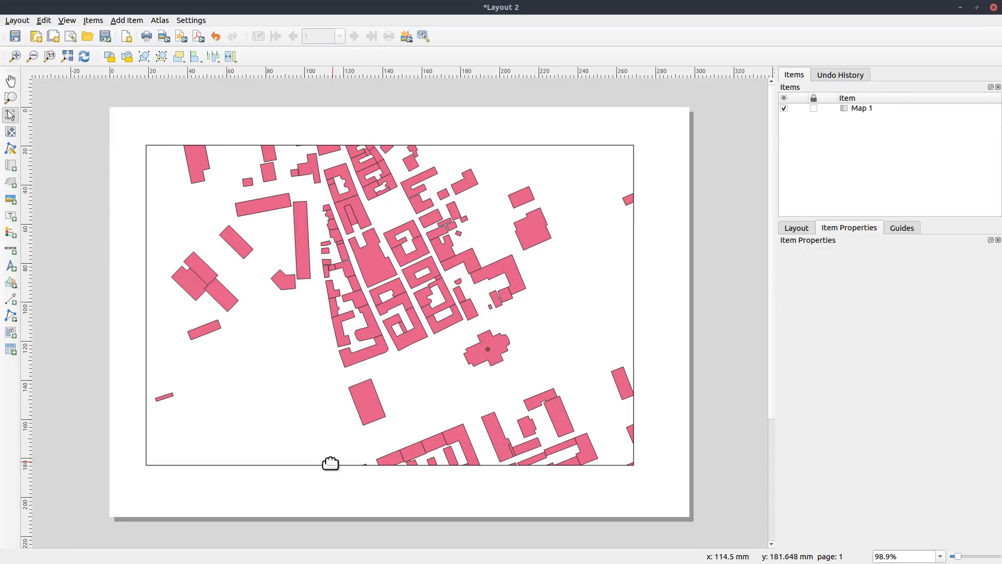
pyautogui.moveTo(203, 377); pyautogui.dragTo(280, 438)
pyautogui.scroll(-8, 833, 378)
pyautogui.click(788, 314)
pyautogui.click(789, 329)
pyautogui.click(789, 329)
pyautogui.click(789, 314)
pyautogui.scroll(-3, 887, 444)
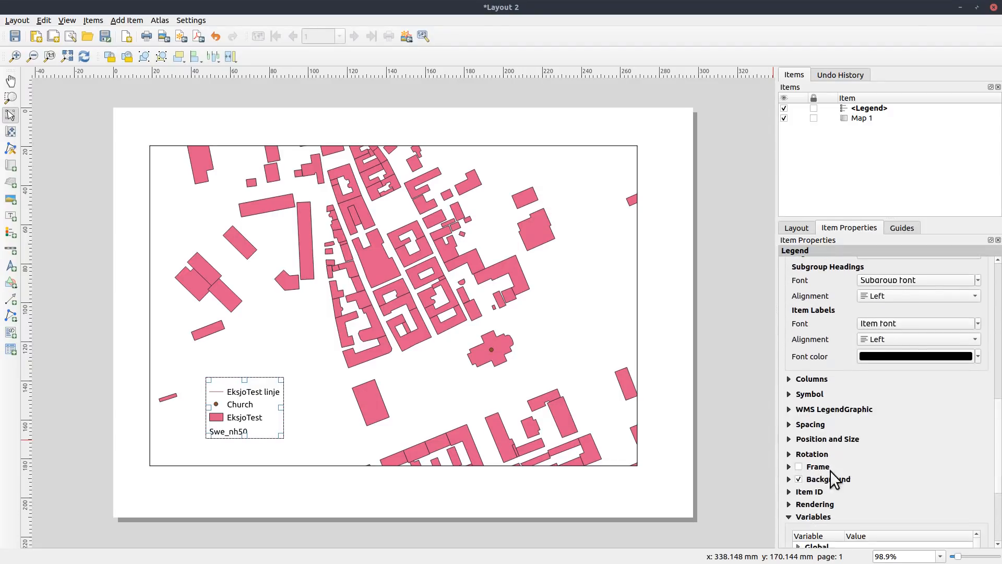
# Set the legend's spacing below subgroup headings to 6,00 mm and above subgroups to 7,00 mm.
pyautogui.click(830, 412)
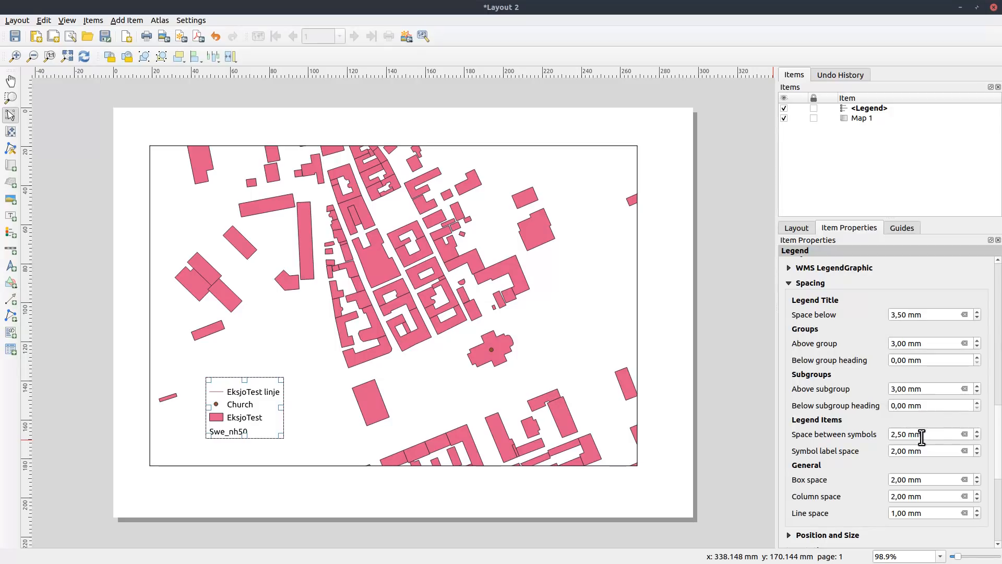
pyautogui.click(930, 407)
pyautogui.scroll(3, 930, 407)
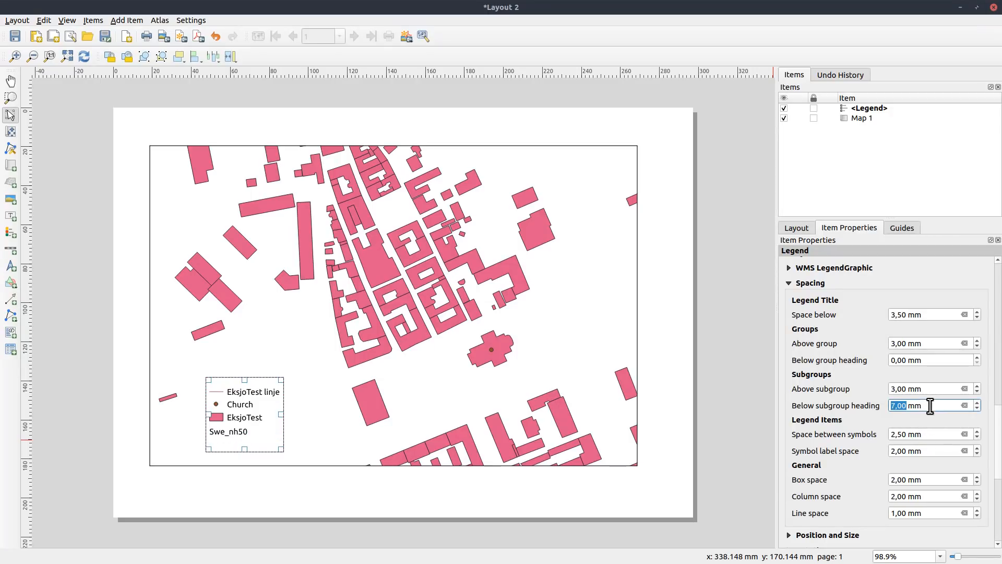
pyautogui.scroll(3, 930, 407)
pyautogui.click(931, 389)
pyautogui.scroll(4, 931, 390)
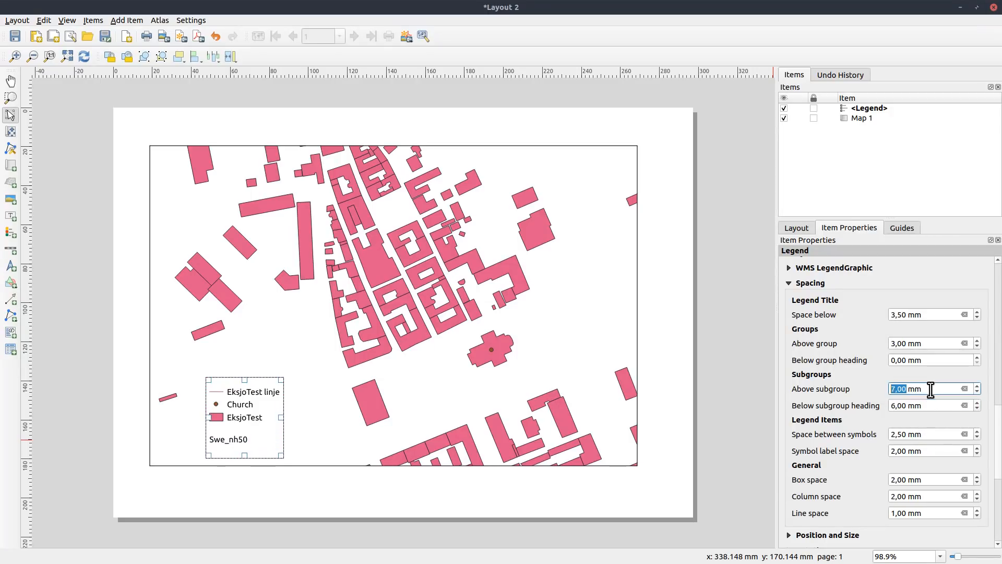
# Set the legend's spacing above groups to 8,00 mm and try 7,50 mm of space below the legend title.
pyautogui.click(925, 345)
pyautogui.scroll(4, 926, 344)
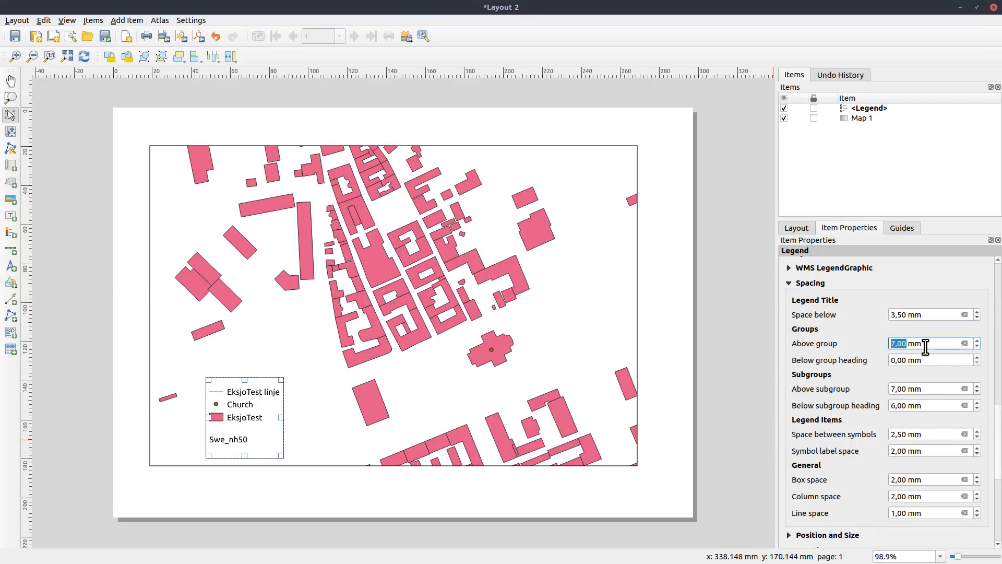
pyautogui.click(932, 316)
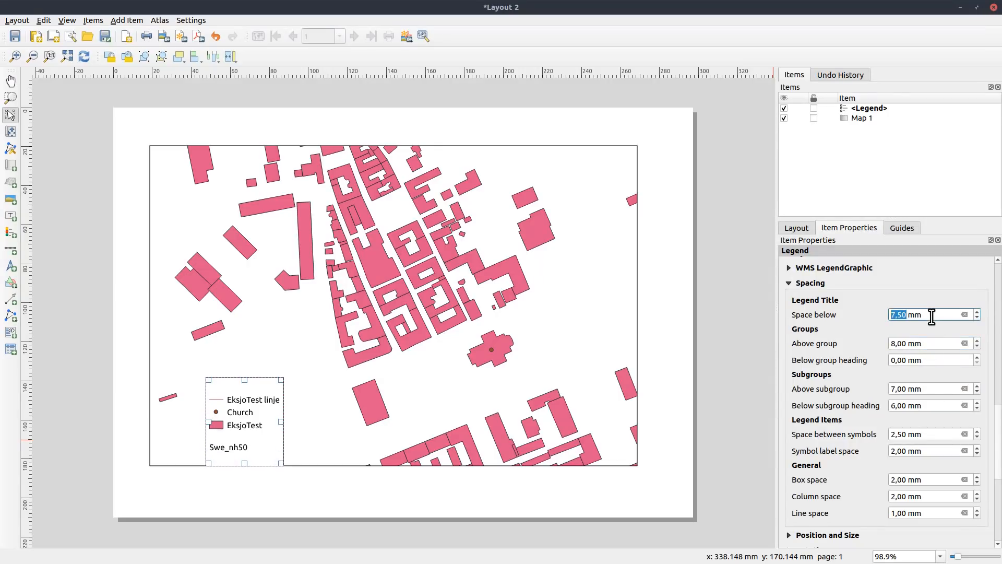
# Set the legend's symbol label space to 9,00 mm.
pyautogui.click(937, 434)
pyautogui.click(938, 454)
pyautogui.scroll(7, 938, 454)
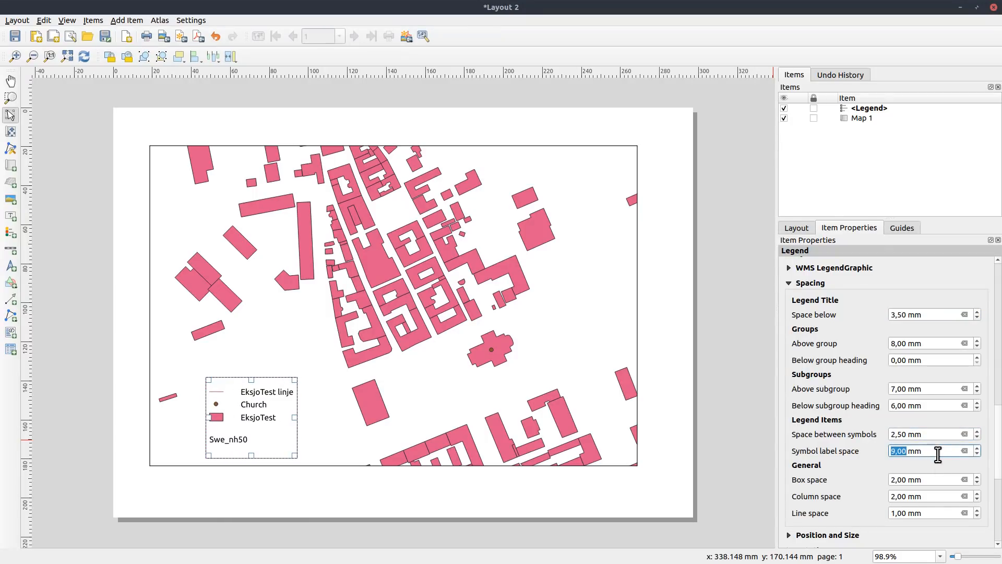
# Set the legend's general spacing to 8,00 mm box space, 3,00 mm column space and 12,00 mm line space.
pyautogui.click(937, 481)
pyautogui.scroll(6, 937, 480)
pyautogui.click(932, 496)
pyautogui.scroll(4, 932, 496)
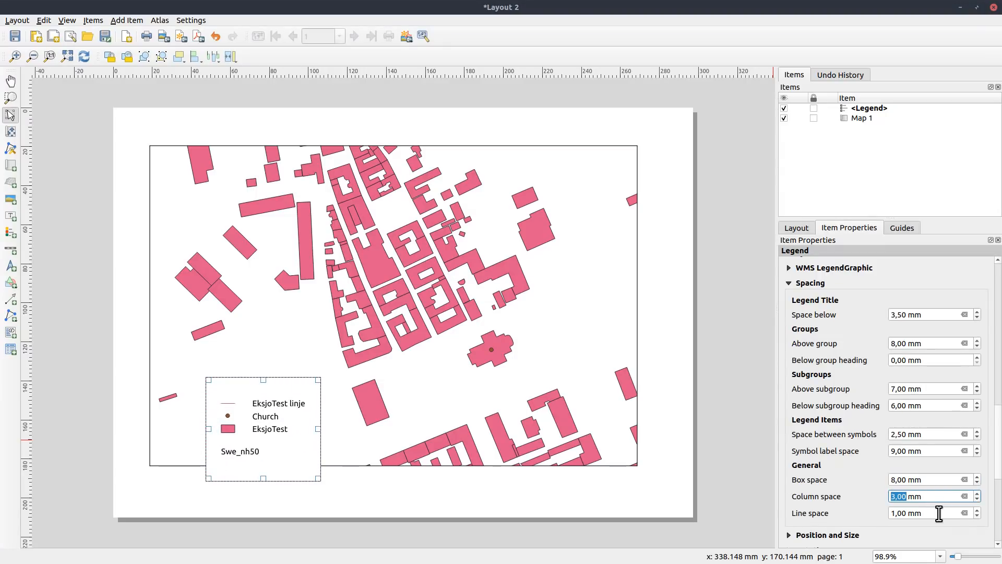
pyautogui.click(948, 513)
pyautogui.scroll(-1, 949, 513)
pyautogui.scroll(9, 946, 506)
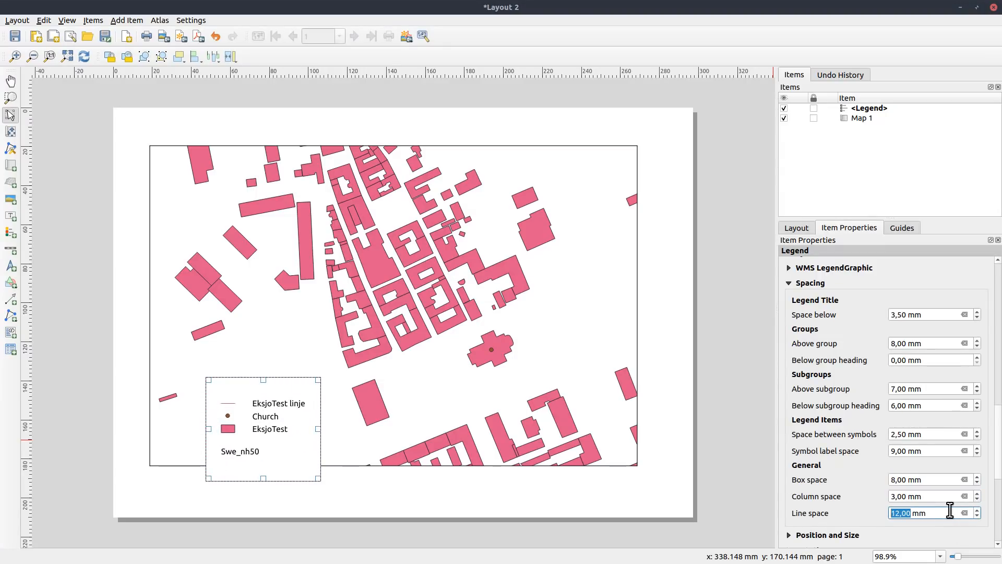
# Increase the legend's spacing above groups to 23,00 mm and below group headings to 13,00 mm.
pyautogui.click(921, 346)
pyautogui.scroll(8, 925, 345)
pyautogui.click(934, 360)
pyautogui.scroll(8, 934, 361)
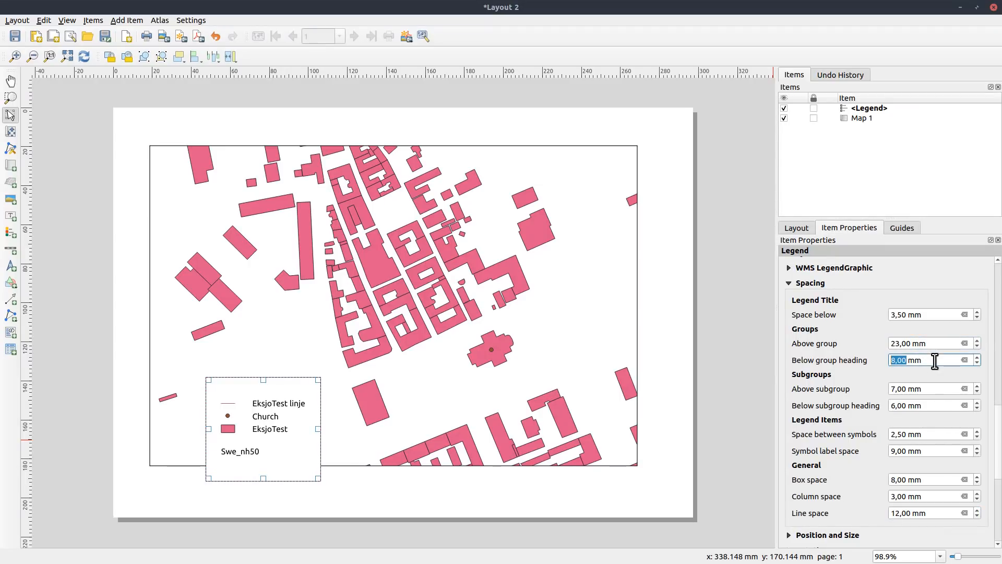
# Set the legend's spacing above subgroups to 21,00 mm and try a larger space between symbols.
pyautogui.click(934, 389)
pyautogui.scroll(18, 935, 389)
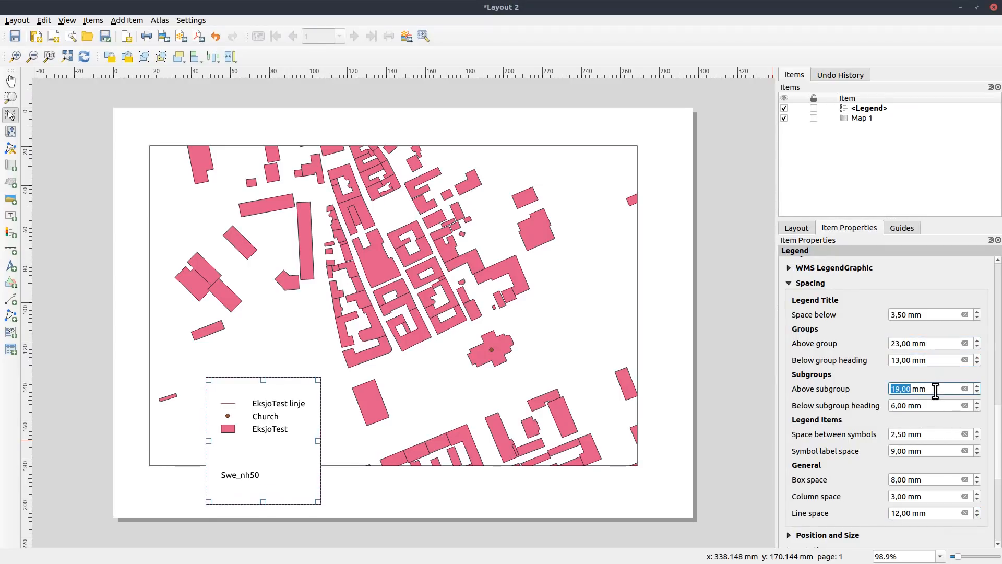
pyautogui.scroll(-4, 936, 390)
pyautogui.click(937, 432)
pyautogui.scroll(8, 938, 431)
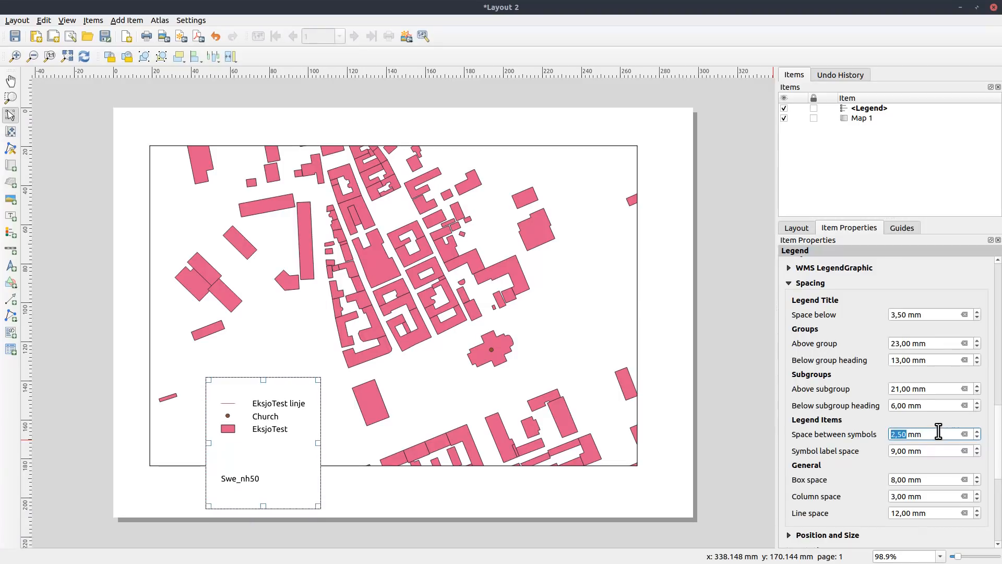
pyautogui.scroll(-8, 938, 429)
# Delete the legend and add a scalebar just below the map frame.
pyautogui.click(274, 427)
pyautogui.press('Delete')
pyautogui.click(10, 249)
pyautogui.moveTo(248, 473); pyautogui.dragTo(345, 498)
# Give the scalebar 5 right segments with a fixed width of 50 units and reposition it below the map.
pyautogui.click(918, 434)
pyautogui.scroll(3, 918, 434)
pyautogui.moveTo(885, 453); pyautogui.dragTo(826, 448)
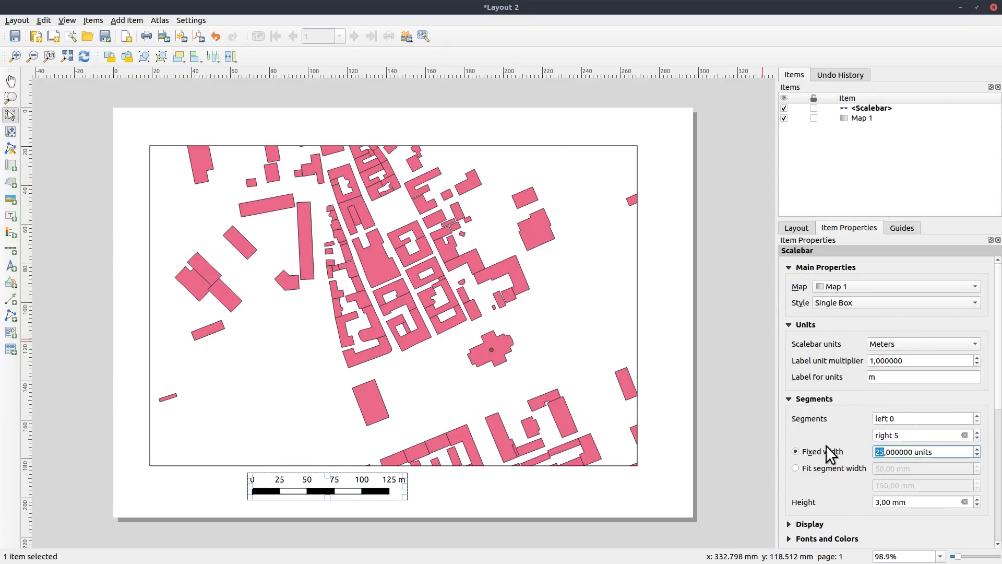
pyautogui.write('50')
pyautogui.moveTo(505, 489); pyautogui.dragTo(511, 488)
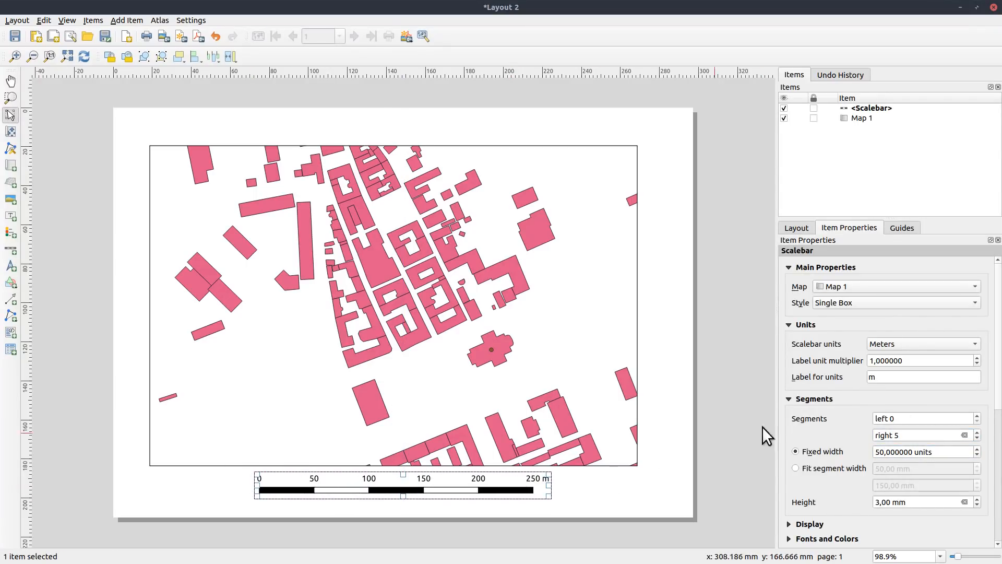
pyautogui.scroll(-6, 970, 397)
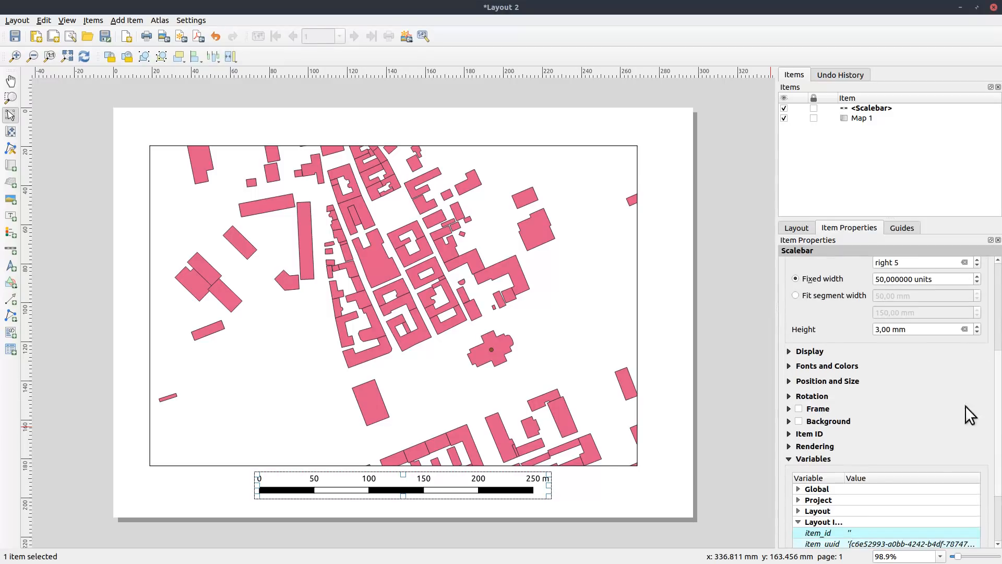
# Change the scalebar's style to Line Ticks Down.
pyautogui.click(790, 367)
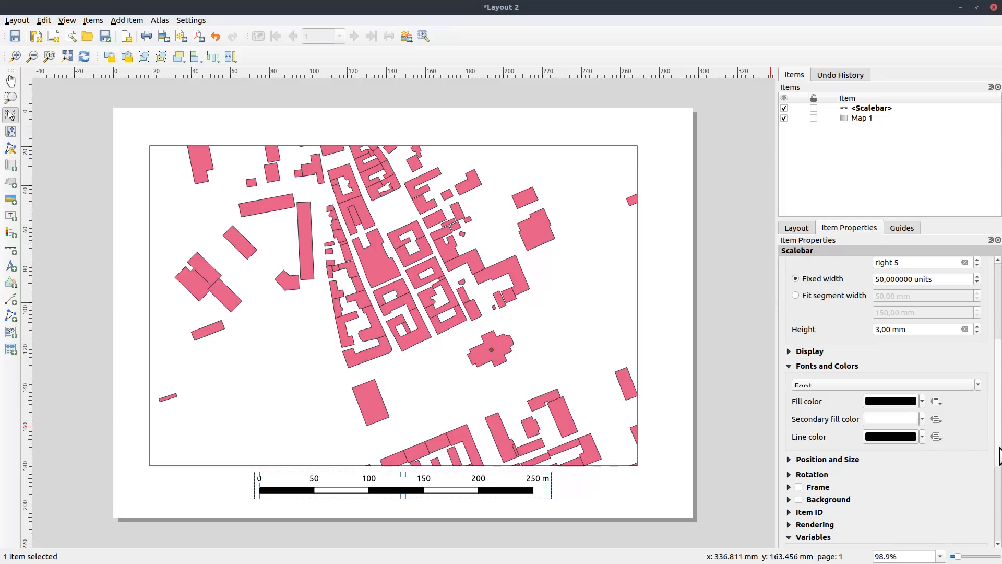
pyautogui.scroll(1, 999, 446)
pyautogui.scroll(5, 1000, 447)
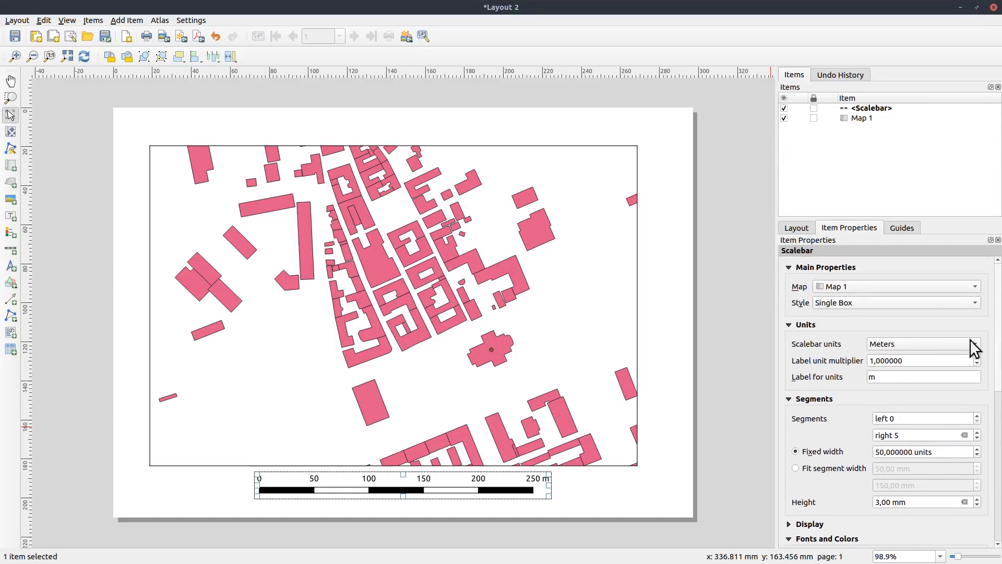
pyautogui.click(849, 303)
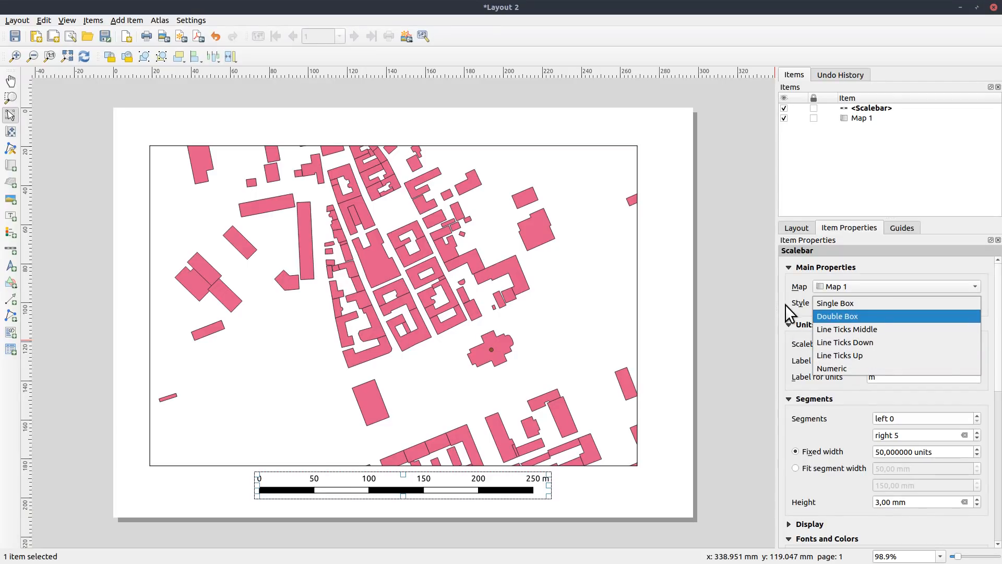
pyautogui.click(785, 305)
pyautogui.click(839, 303)
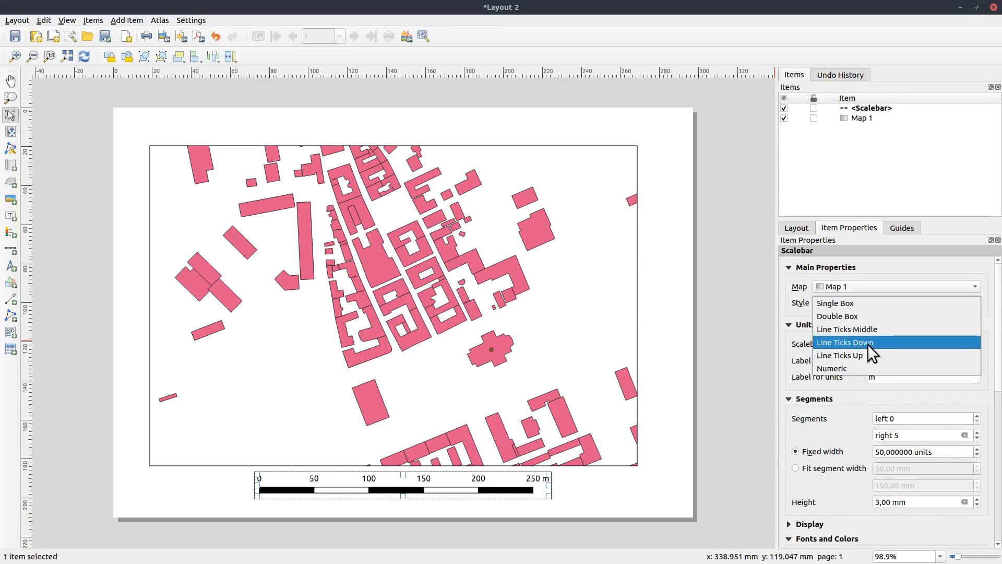
pyautogui.click(844, 344)
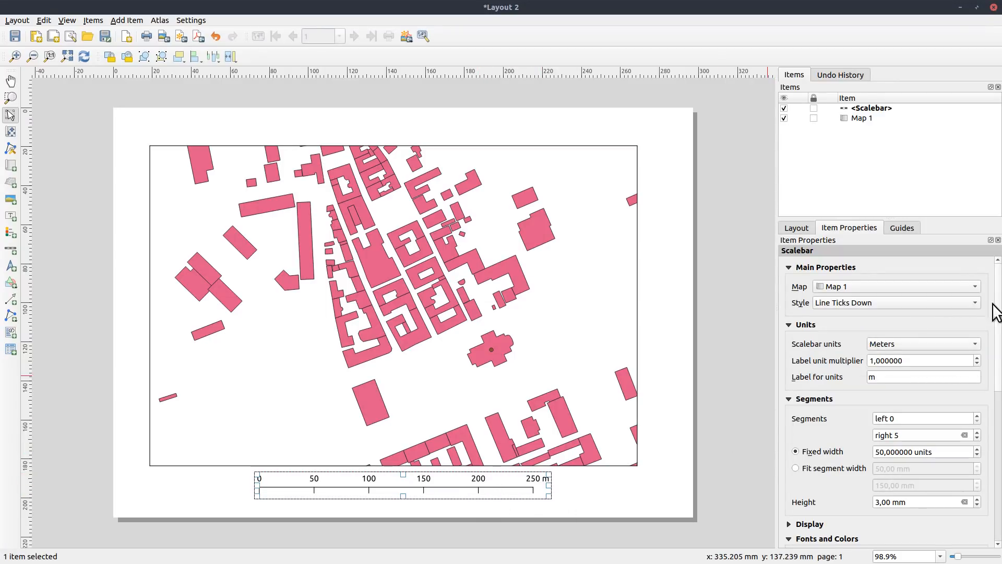
# Place the scalebar labels below the segments and set the label margin to 0,00 mm.
pyautogui.scroll(-3, 998, 332)
pyautogui.scroll(3, 998, 326)
pyautogui.scroll(-5, 998, 327)
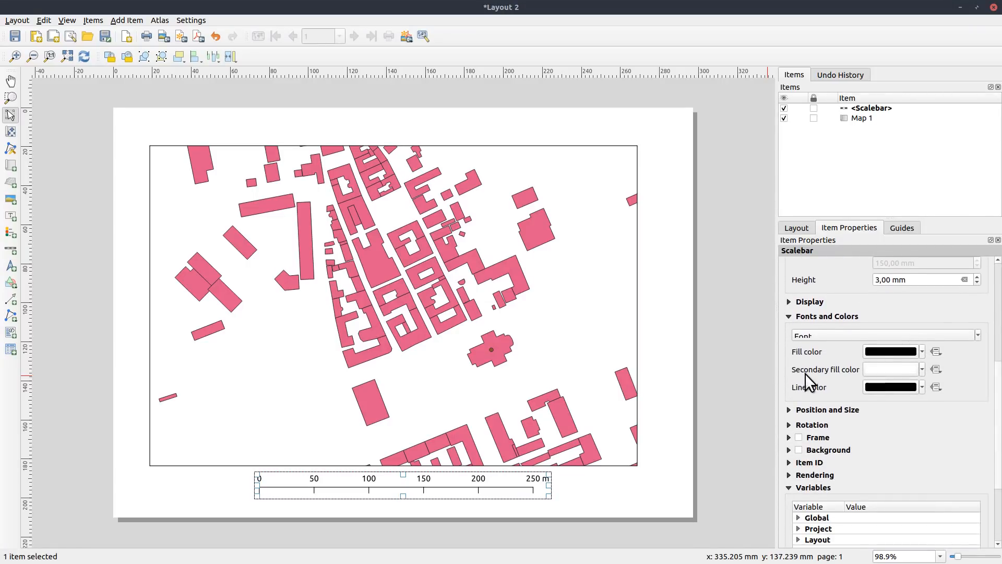
pyautogui.click(789, 302)
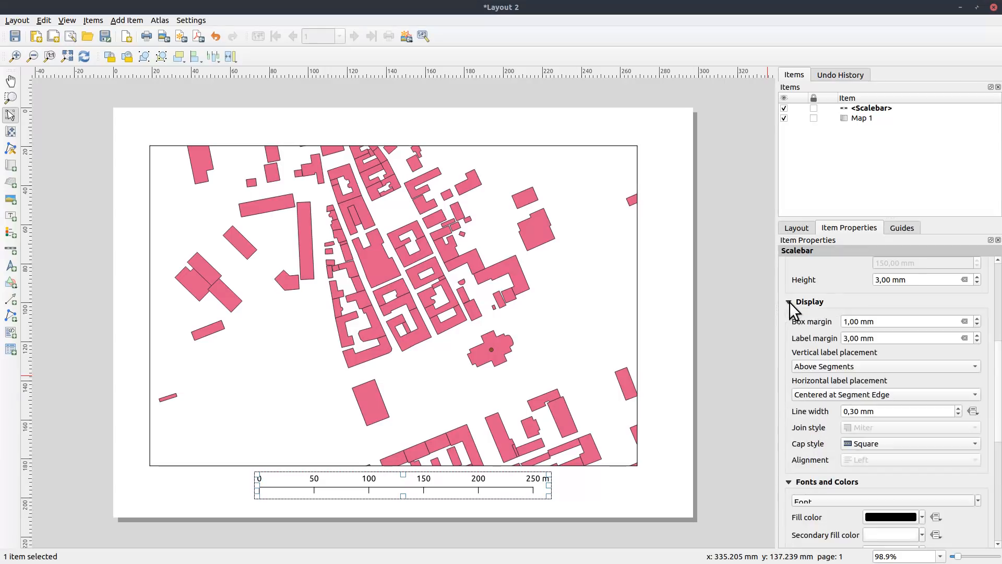
pyautogui.click(851, 364)
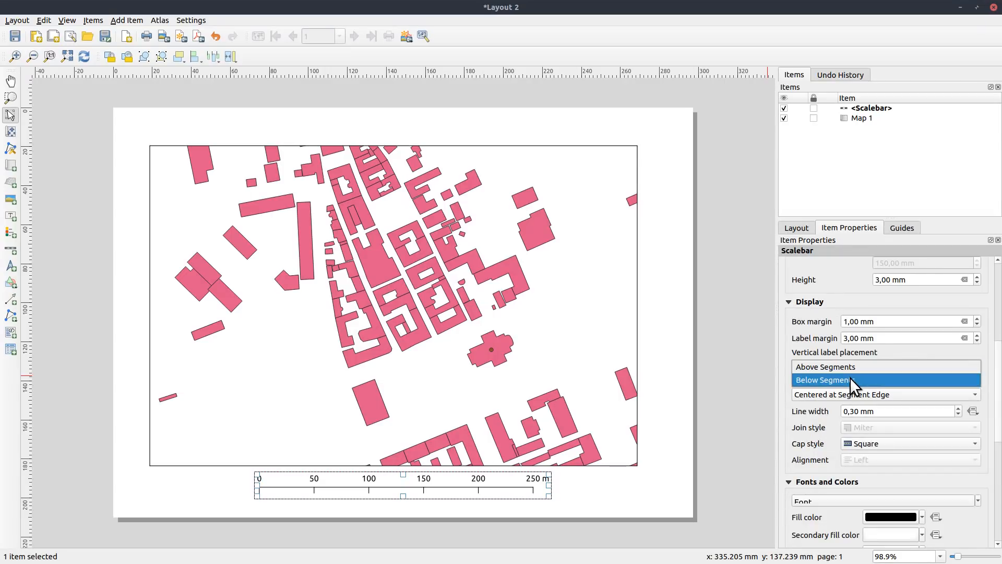
pyautogui.click(850, 378)
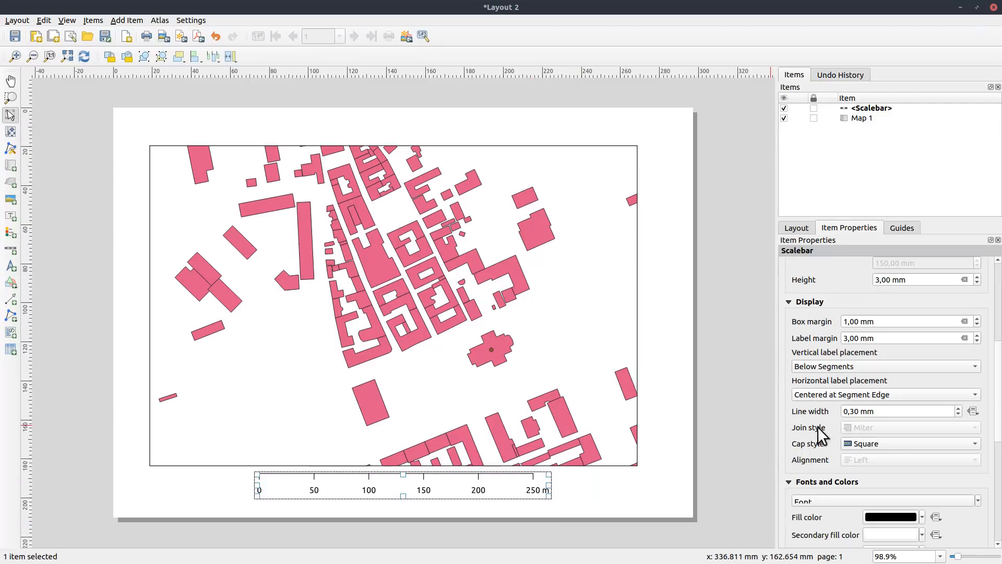
pyautogui.scroll(-3, 893, 338)
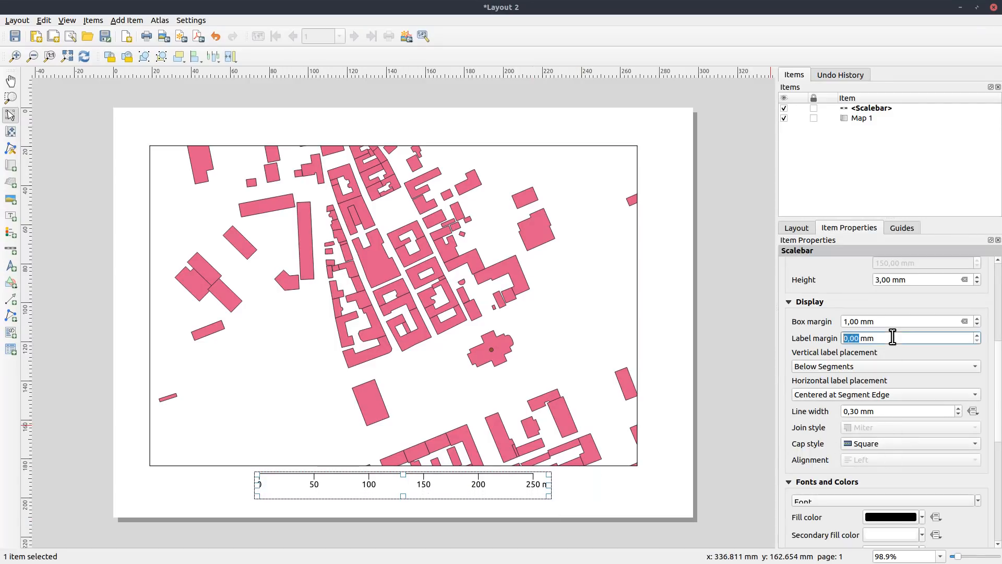
# Try centering the scalebar labels at the center of each segment, and return them to Centered at Segment Edge.
pyautogui.click(878, 392)
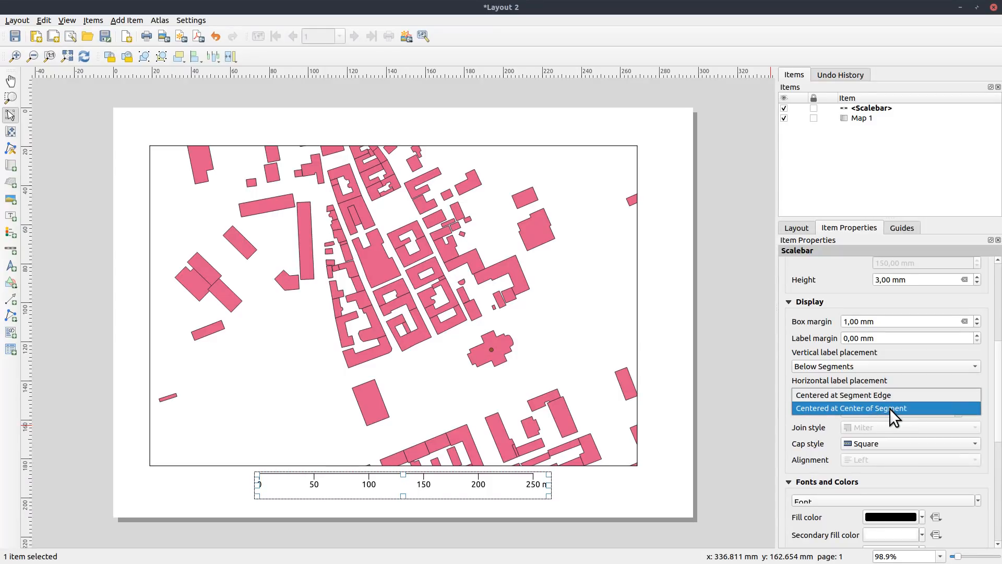
pyautogui.click(889, 408)
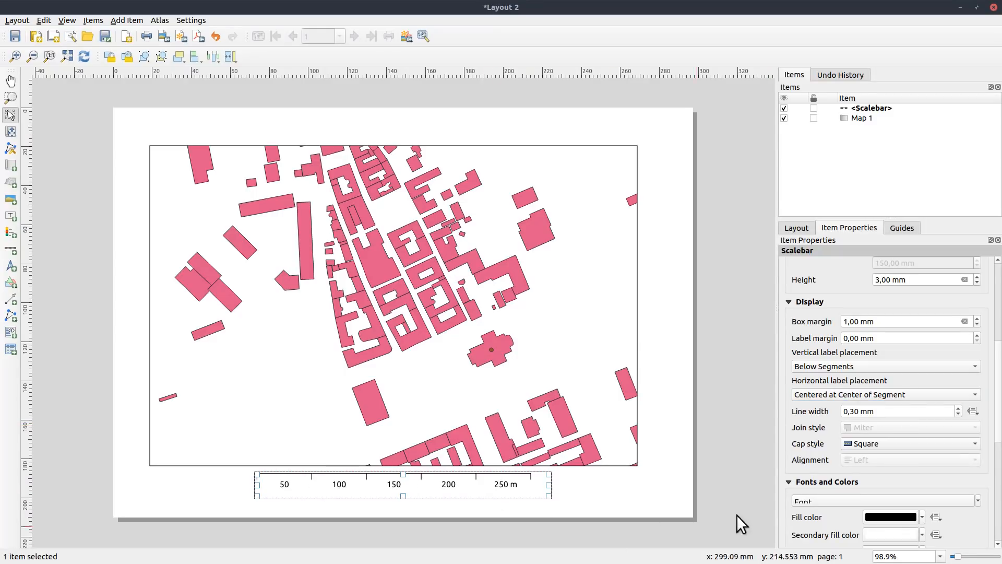
pyautogui.click(904, 393)
pyautogui.click(888, 380)
# Move the scalebar slightly down on the page and open its label font settings.
pyautogui.moveTo(998, 397); pyautogui.dragTo(998, 439)
pyautogui.moveTo(446, 483); pyautogui.dragTo(445, 487)
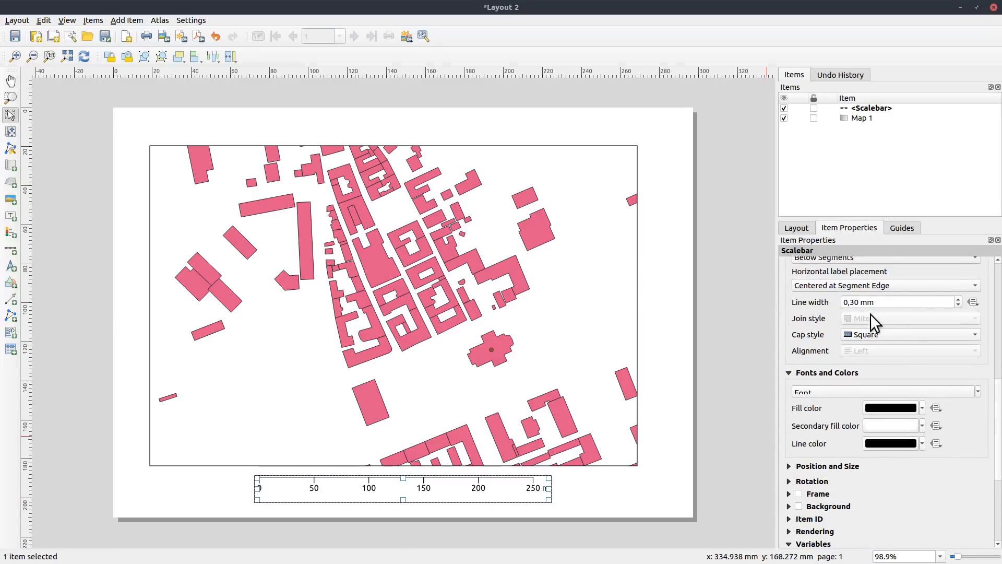
pyautogui.scroll(10, 870, 315)
pyautogui.moveTo(998, 356); pyautogui.dragTo(998, 500)
pyautogui.click(788, 384)
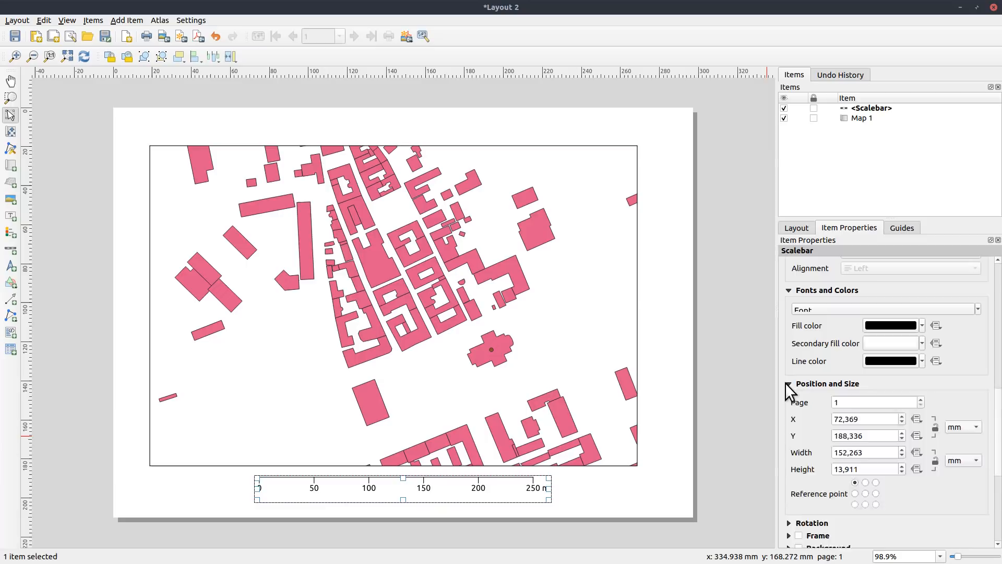
pyautogui.click(519, 492)
pyautogui.scroll(-4, 830, 363)
pyautogui.click(815, 330)
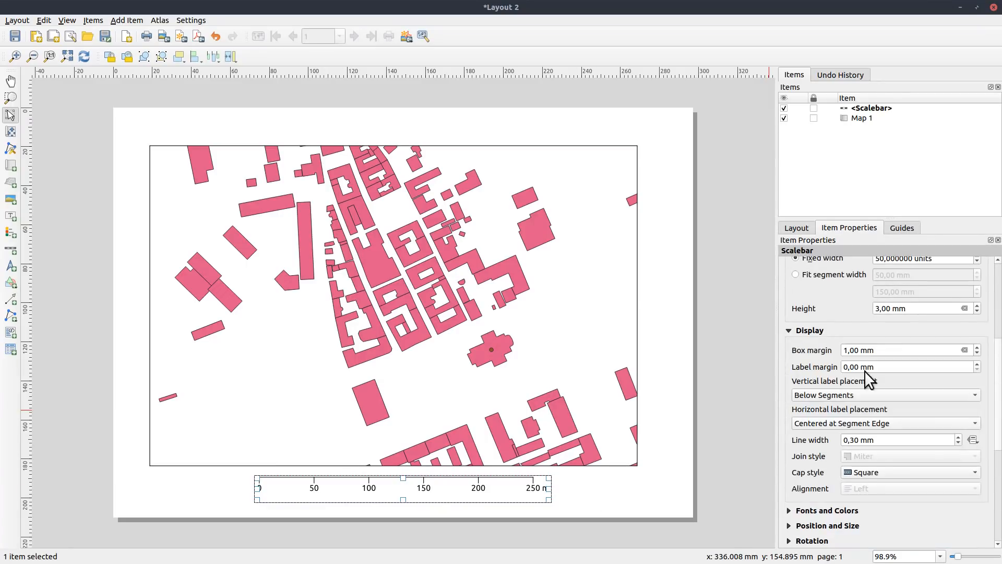
pyautogui.click(815, 331)
pyautogui.click(831, 345)
pyautogui.click(971, 362)
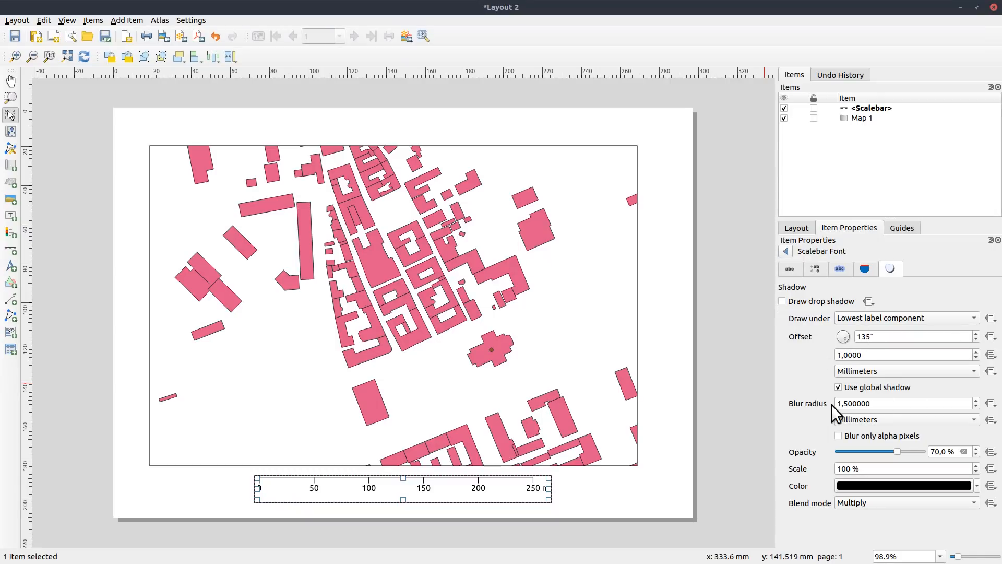
pyautogui.click(795, 268)
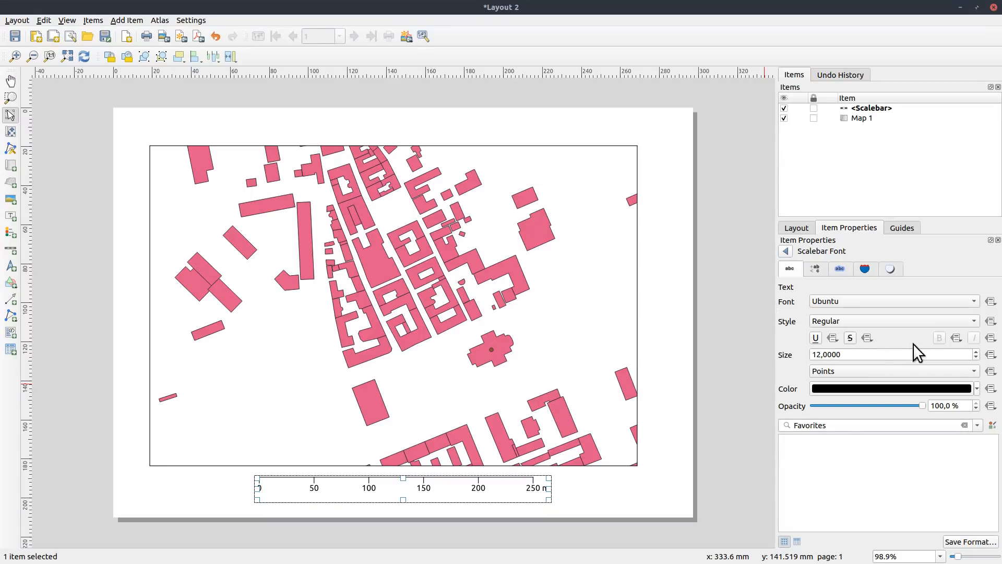
pyautogui.click(855, 316)
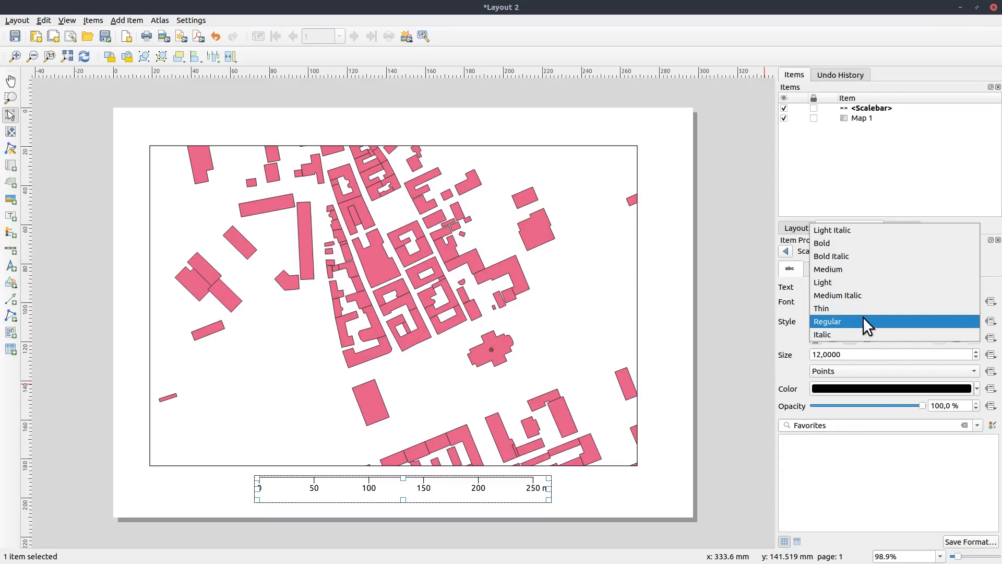
pyautogui.click(799, 313)
pyautogui.click(991, 321)
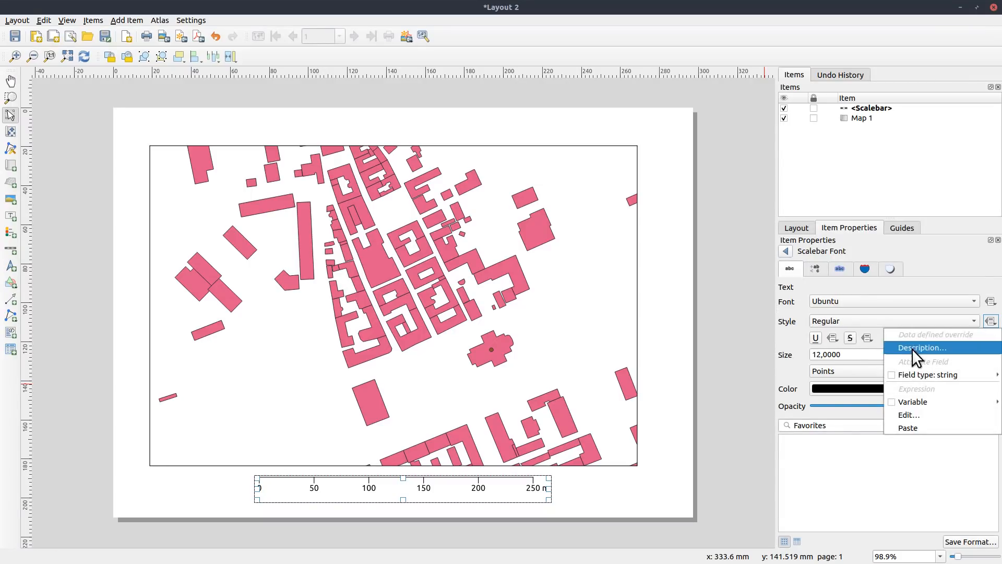
pyautogui.click(925, 414)
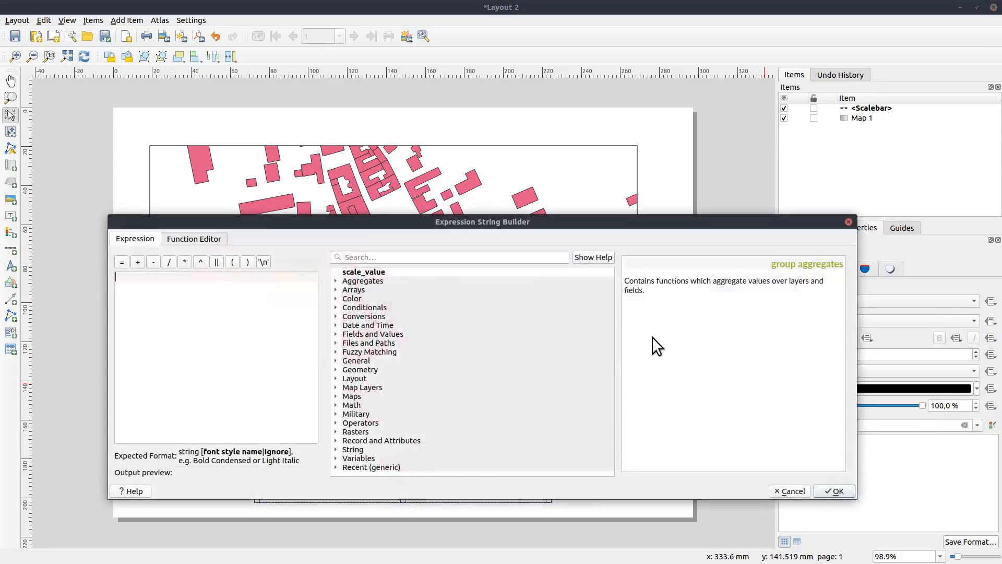
pyautogui.moveTo(482, 226); pyautogui.dragTo(420, 137)
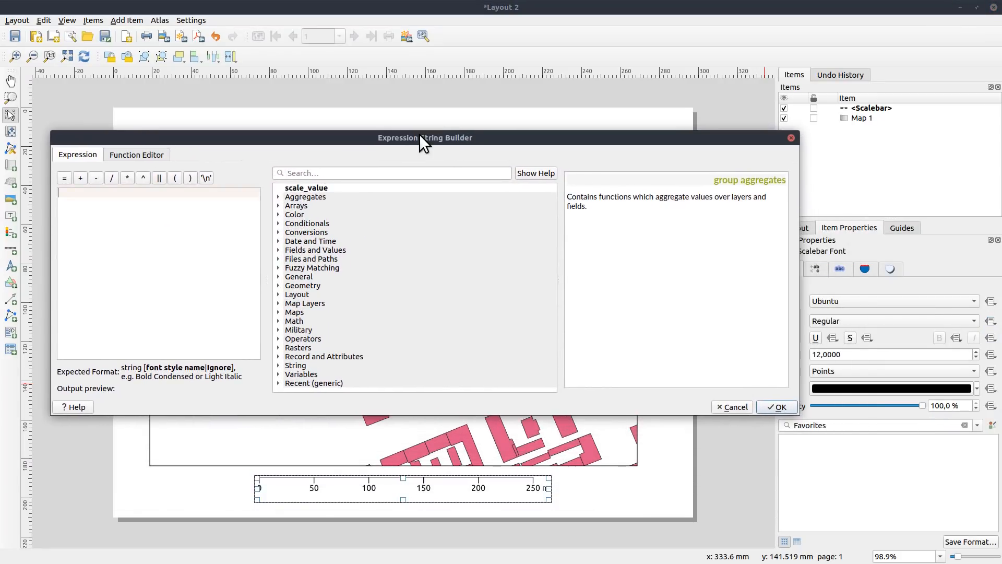
pyautogui.write('if(')
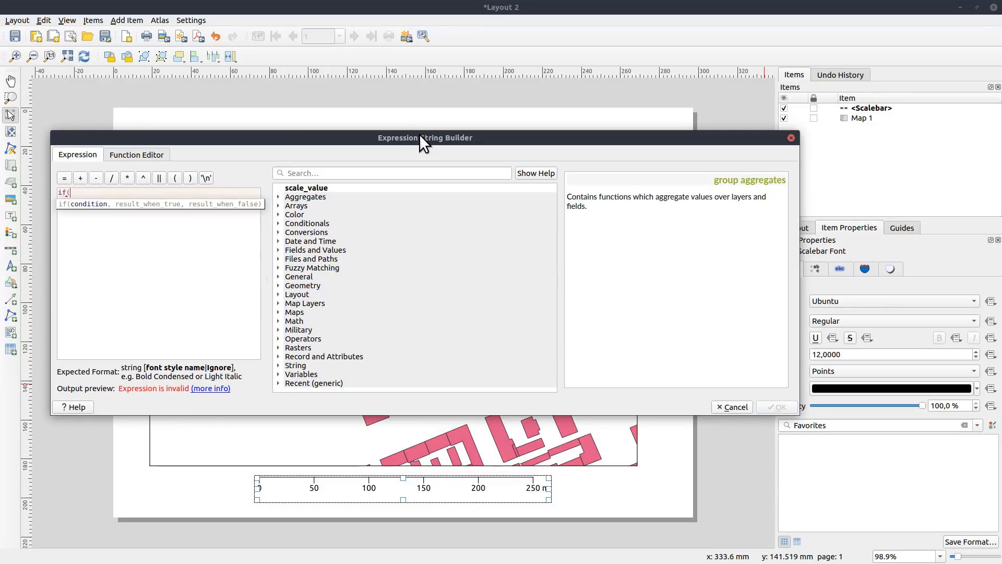
pyautogui.doubleClick(341, 183)
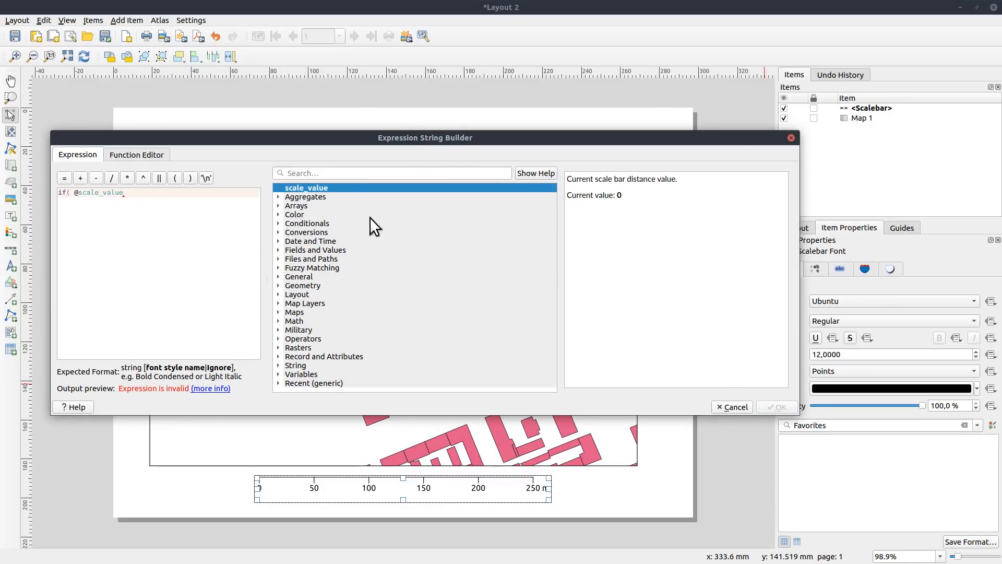
pyautogui.write("=100,'Bold',")
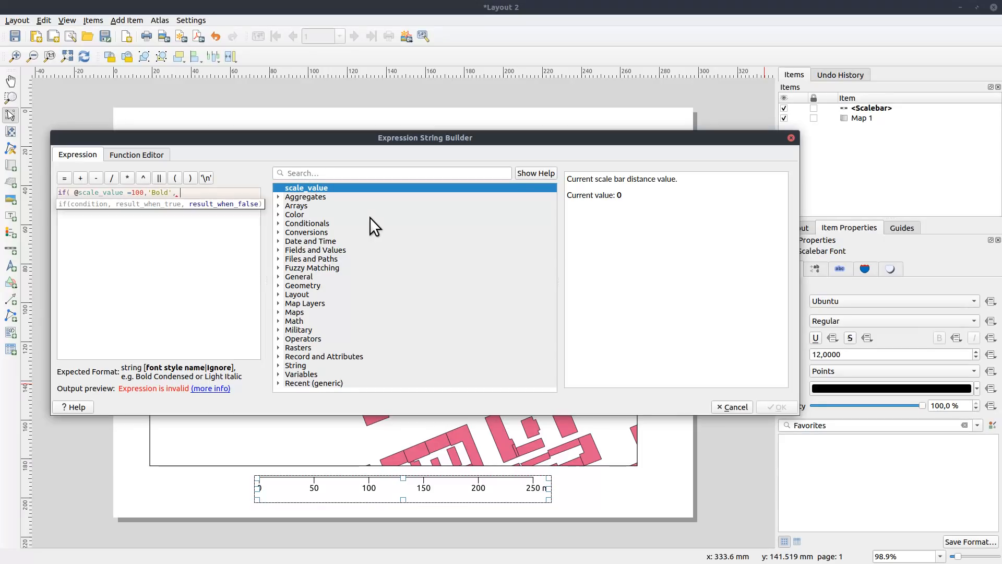
pyautogui.write(" '')")
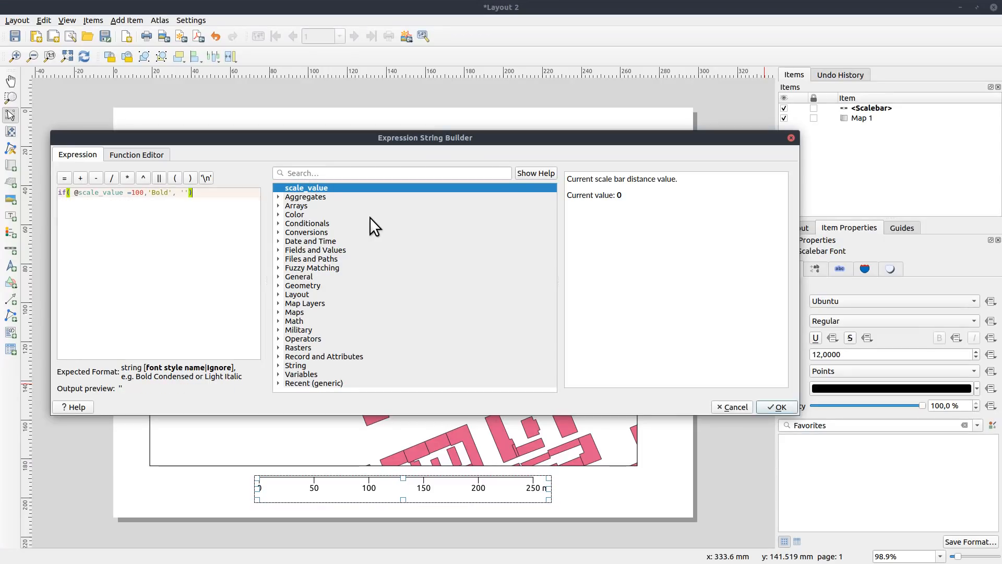
pyautogui.click(771, 403)
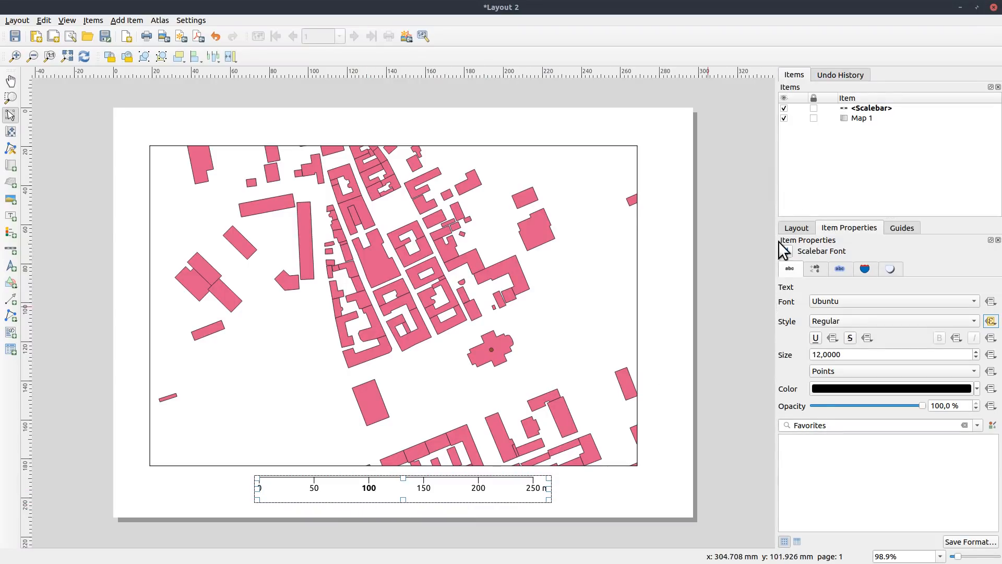
# Set the scalebar font size to 16 points, shift the scalebar slightly left and up under the map, and deselect it.
pyautogui.scroll(4, 852, 358)
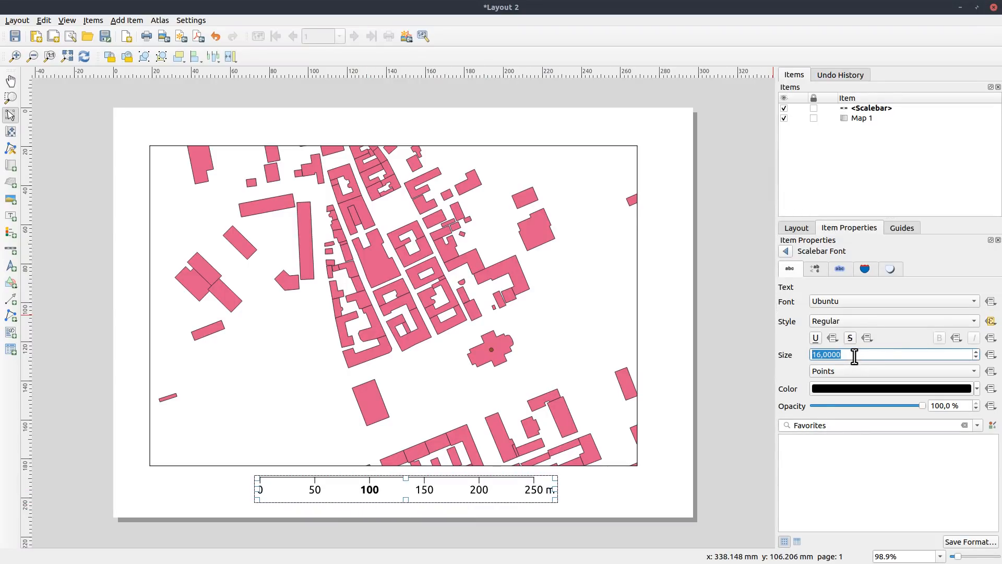
pyautogui.moveTo(447, 486)
pyautogui.mouseDown()
pyautogui.moveTo(427, 483)
pyautogui.moveTo(436, 484)
pyautogui.mouseUp()
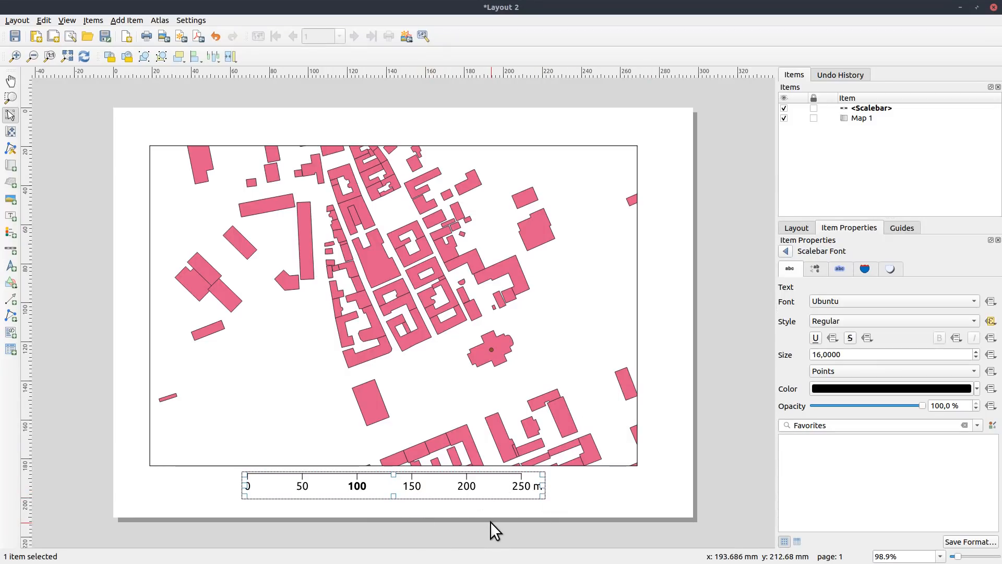
pyautogui.click(690, 477)
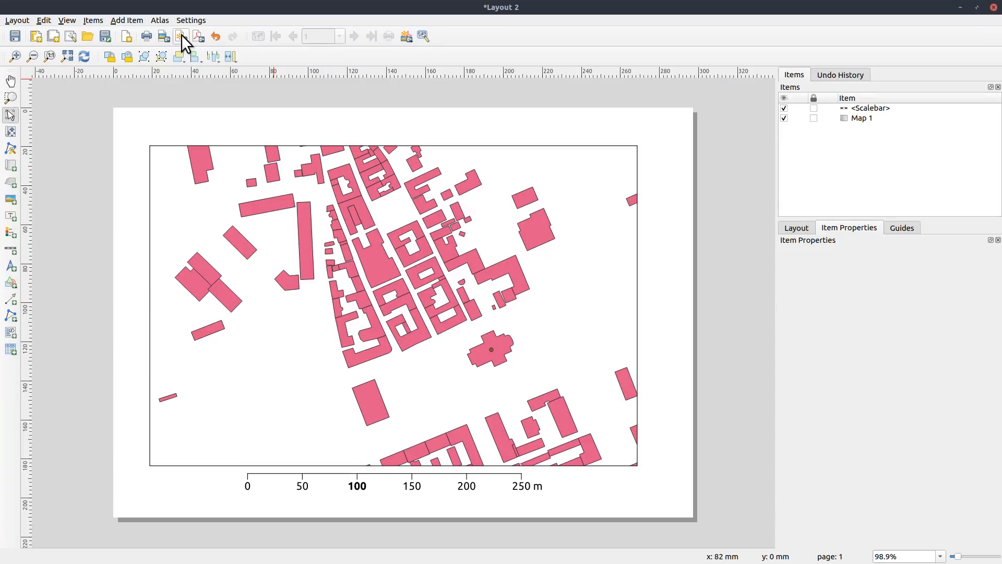
# Start a PDF export to Layout 1.pdf, review the export options including geometry simplification, and cancel the export.
pyautogui.click(199, 36)
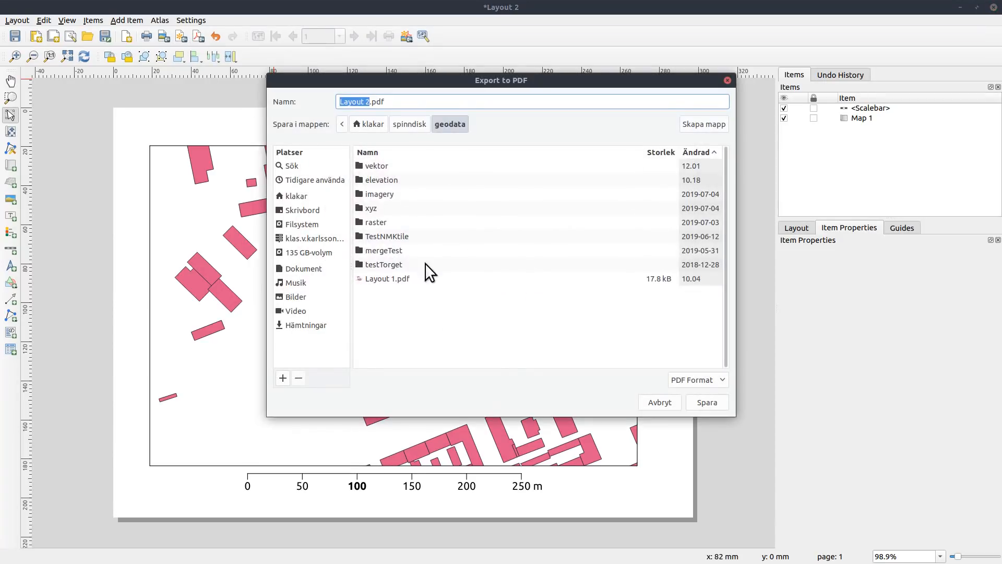
pyautogui.click(384, 278)
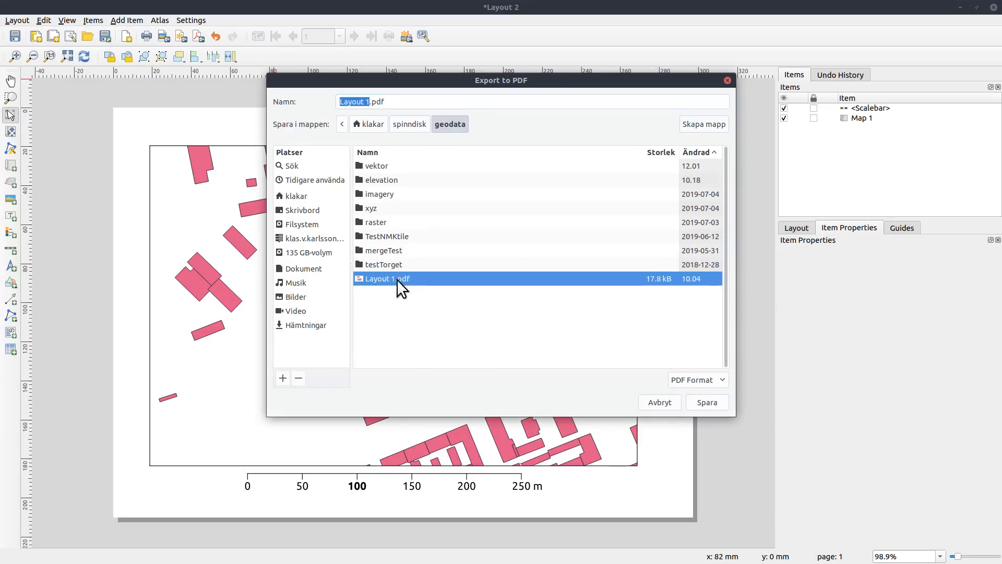
pyautogui.click(720, 403)
pyautogui.click(577, 295)
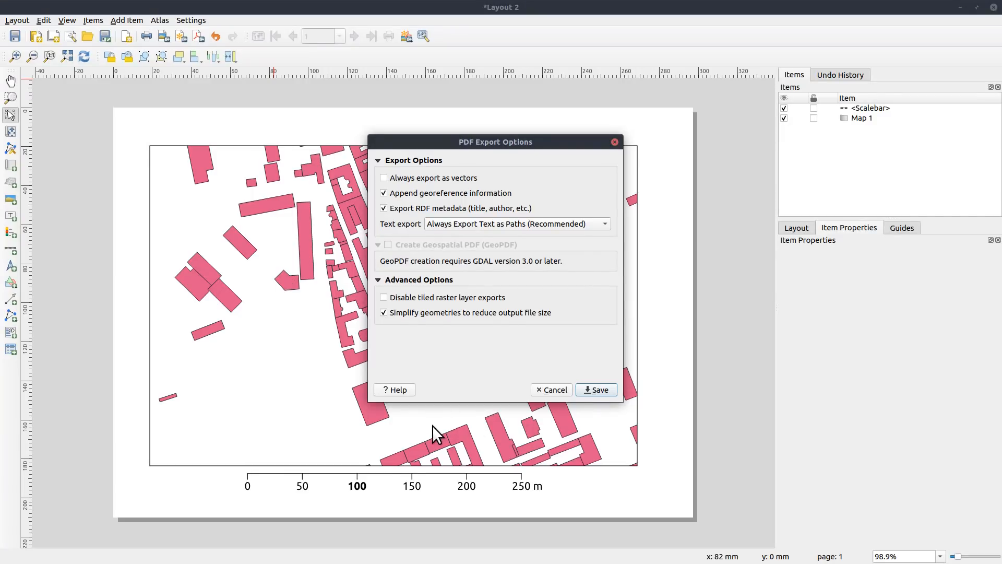
pyautogui.click(384, 314)
pyautogui.click(553, 390)
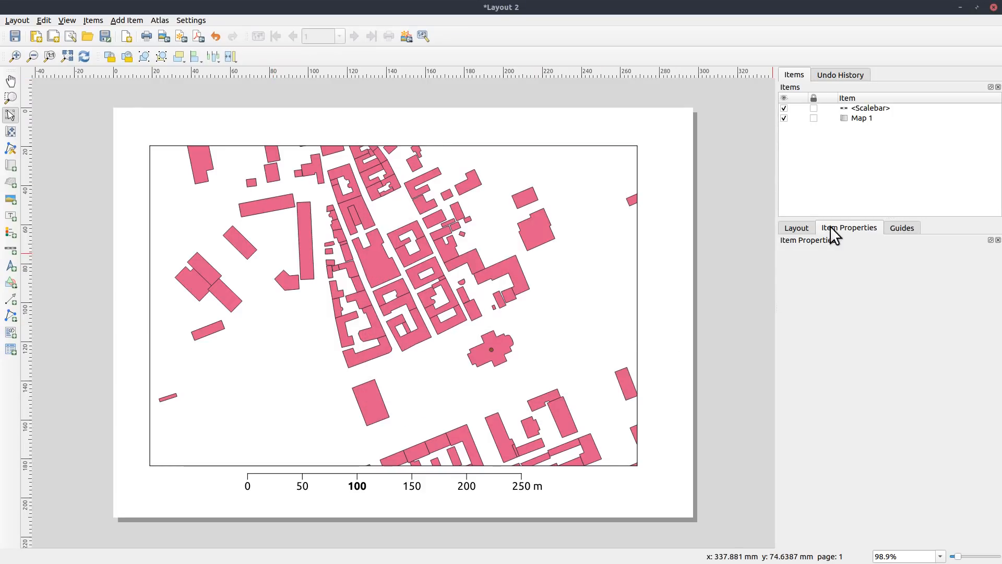
# Add a grid to the Map 1 item and open its grid properties for modification.
pyautogui.click(581, 278)
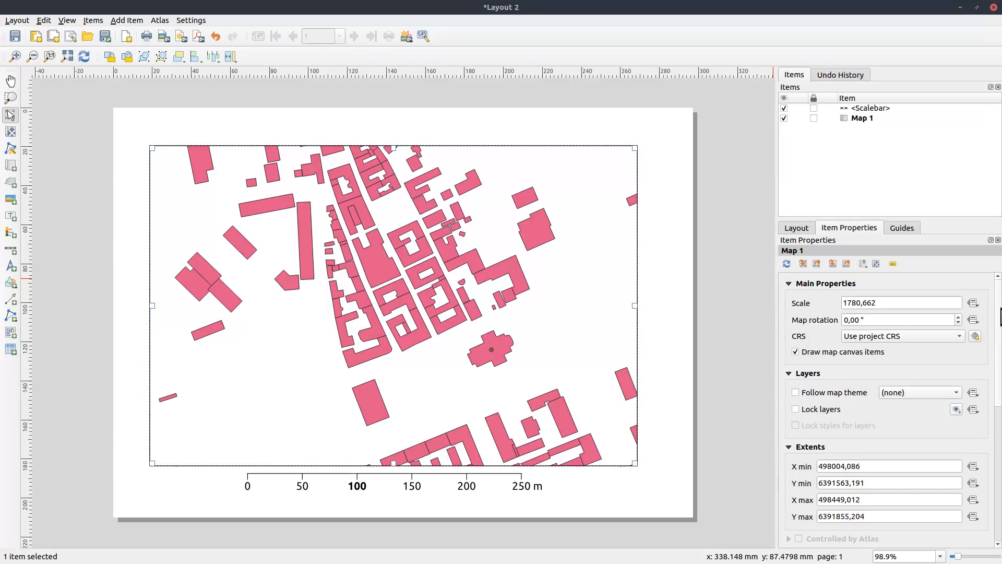
pyautogui.moveTo(997, 380); pyautogui.dragTo(990, 488)
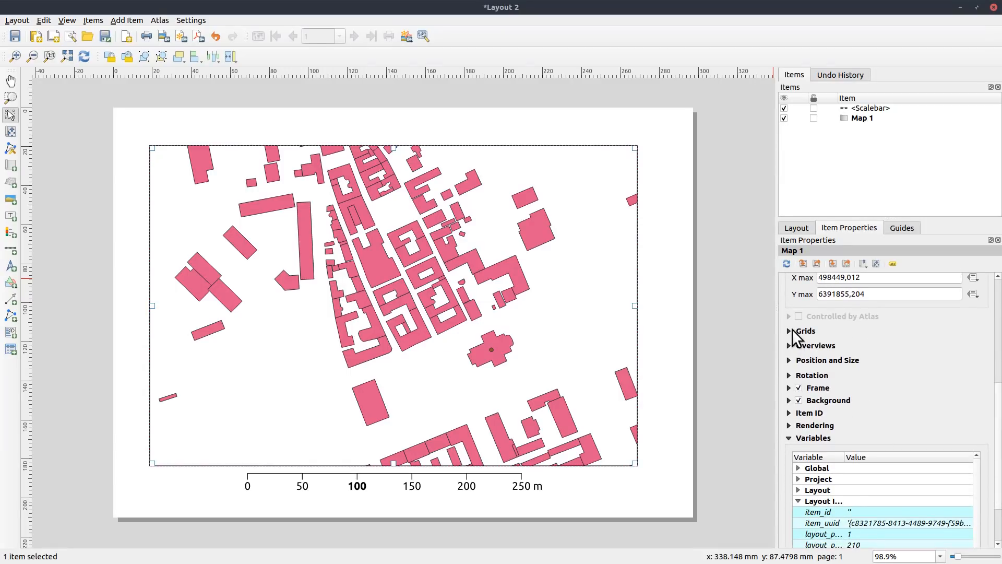
pyautogui.click(793, 331)
pyautogui.click(814, 348)
pyautogui.click(868, 406)
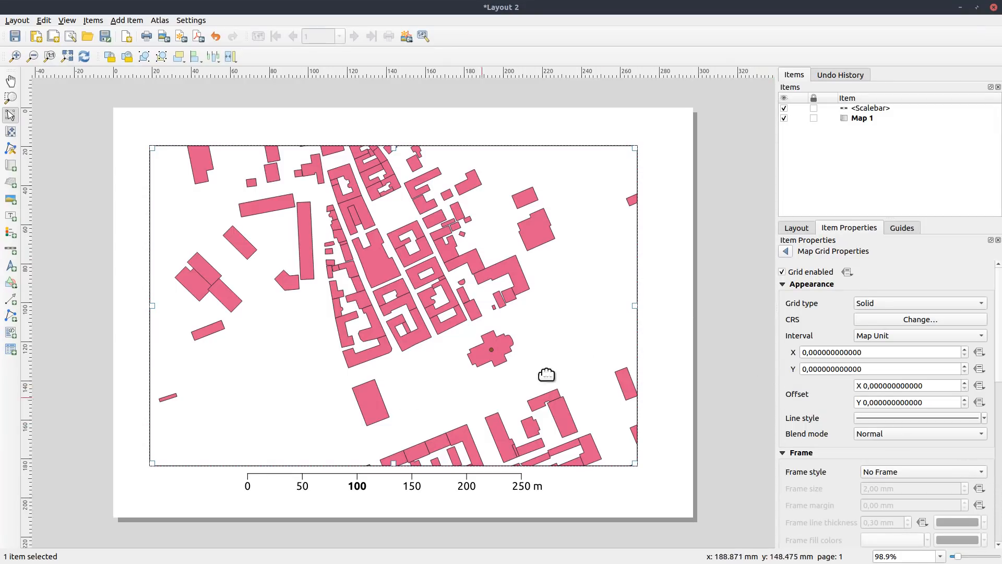
# Set the grid's X and Y intervals to 100 map units and shift the map item slightly up on the page.
pyautogui.click(803, 351)
pyautogui.write('10')
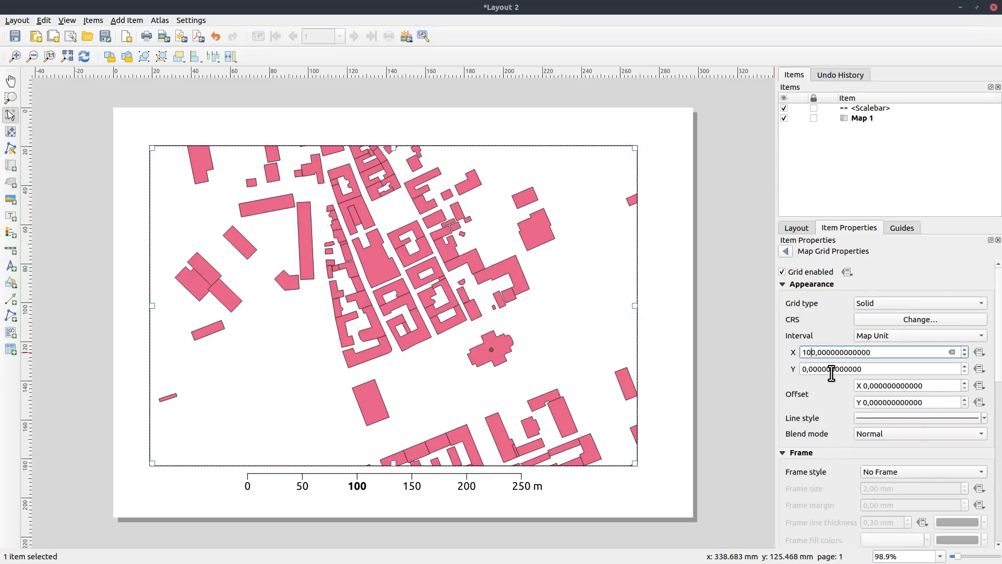
pyautogui.press('Tab')
pyautogui.press('Home')
pyautogui.write('10')
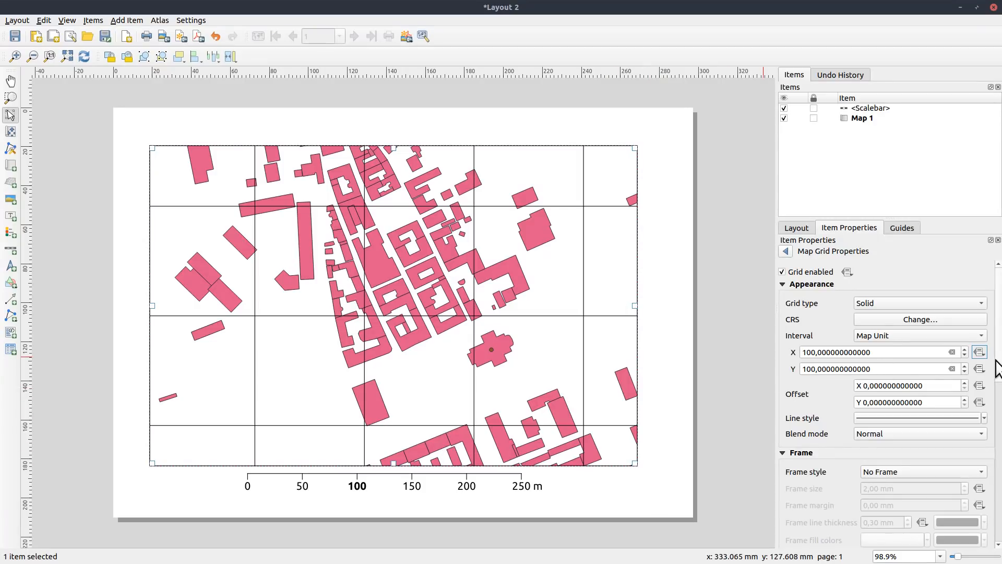
pyautogui.scroll(-3, 998, 368)
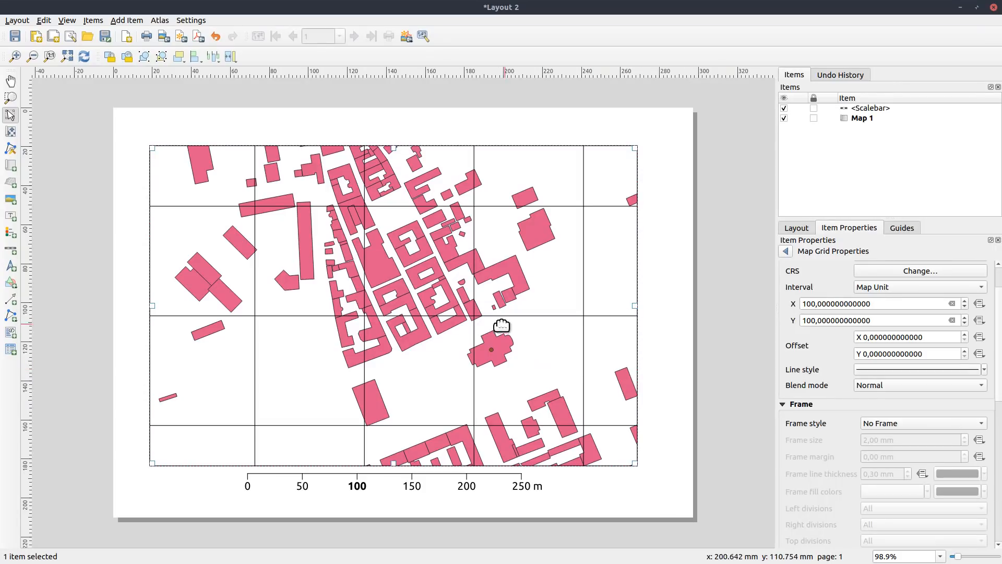
pyautogui.moveTo(433, 317)
pyautogui.mouseDown()
pyautogui.moveTo(440, 293)
pyautogui.moveTo(432, 303)
pyautogui.mouseUp()
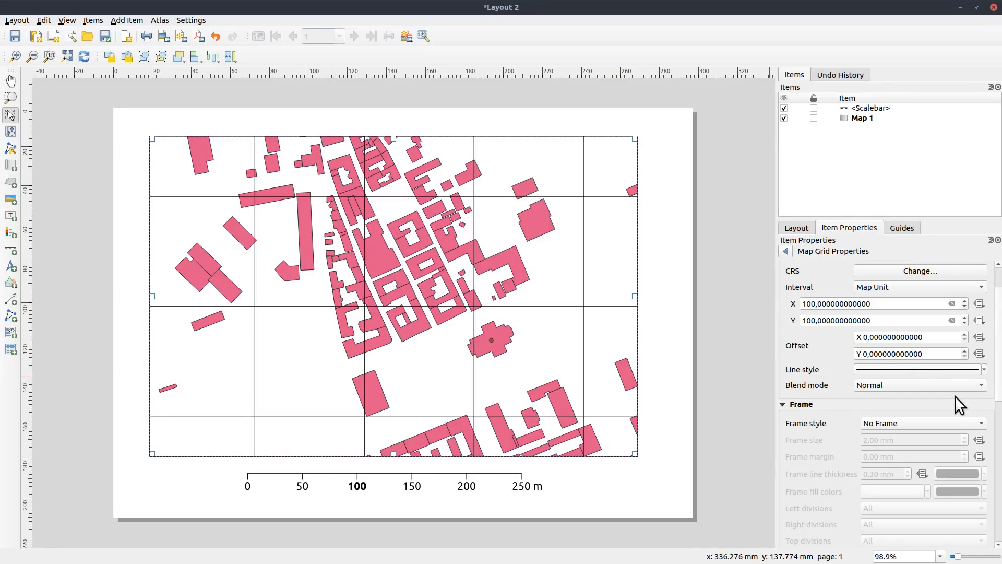
# Change the grid interval to Fit Segment Width with a minimum of 10 mm and a maximum of 50 mm.
pyautogui.moveTo(1001, 389); pyautogui.dragTo(998, 355)
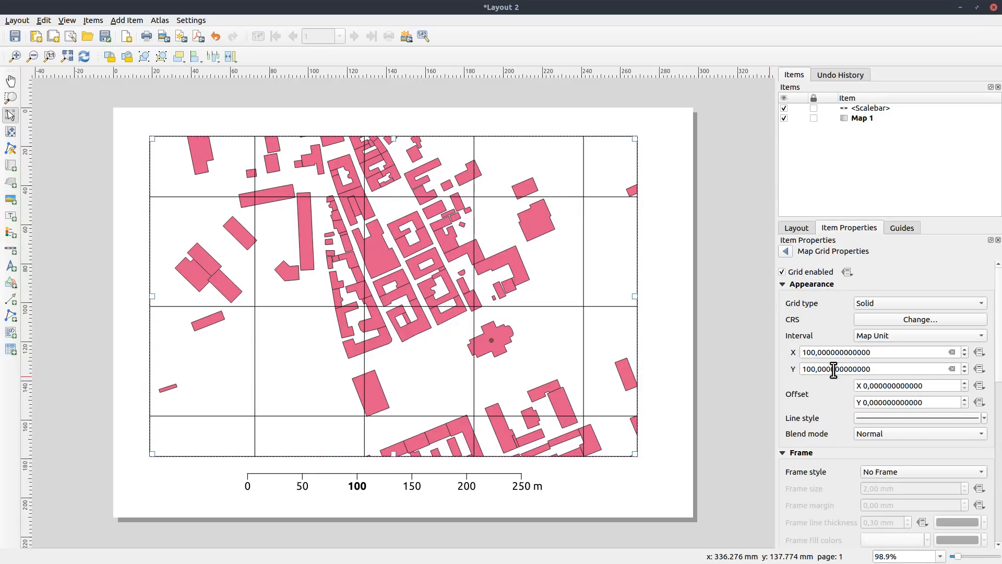
pyautogui.click(895, 337)
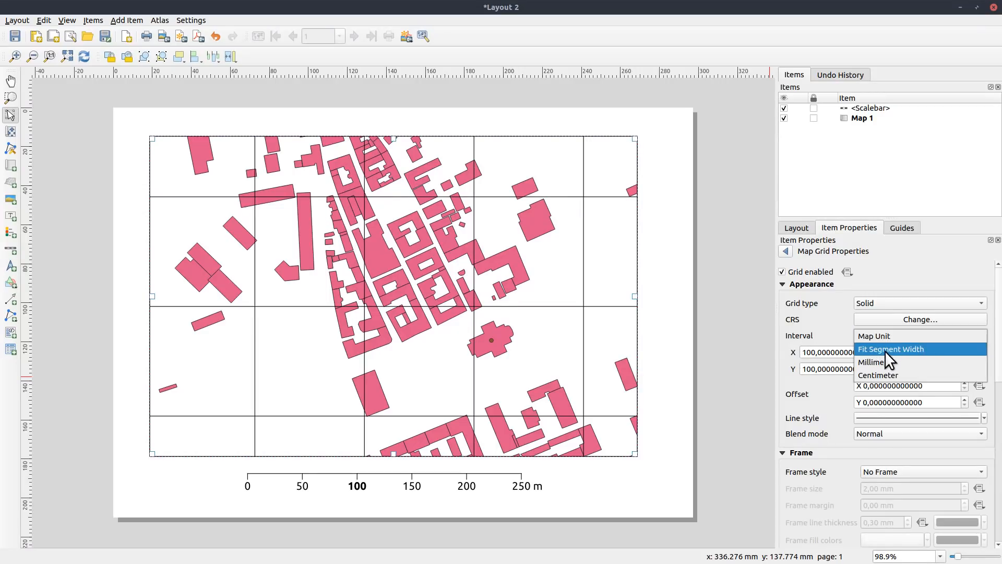
pyautogui.click(908, 349)
pyautogui.click(836, 352)
pyautogui.moveTo(835, 352); pyautogui.dragTo(827, 353)
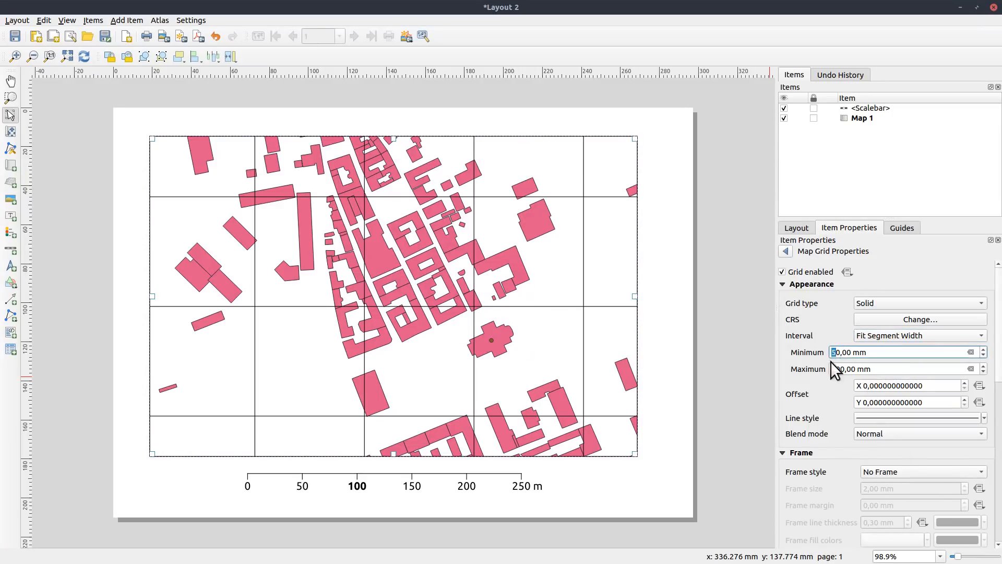
pyautogui.write('1')
pyautogui.moveTo(841, 369); pyautogui.dragTo(807, 365)
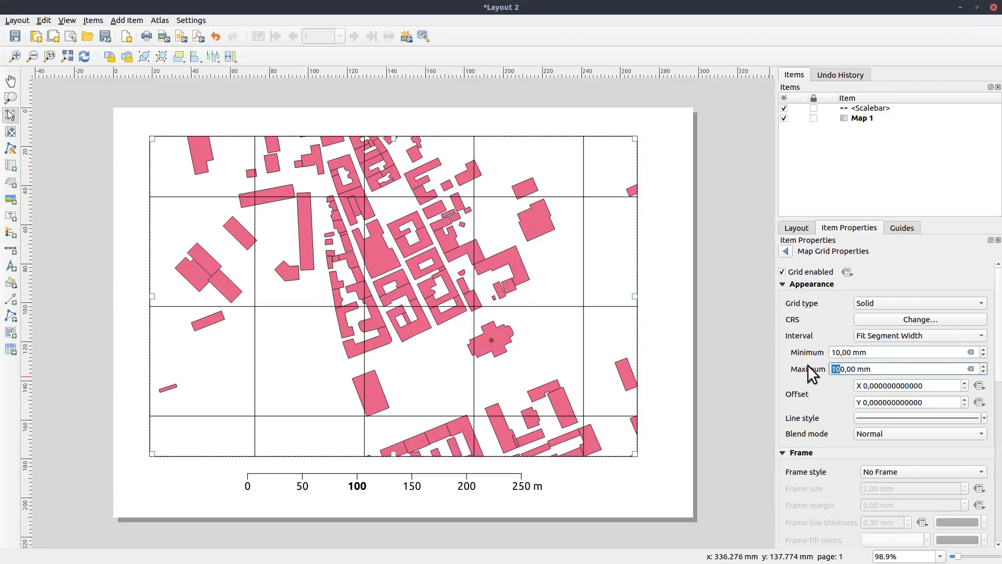
pyautogui.write('5')
pyautogui.click(804, 373)
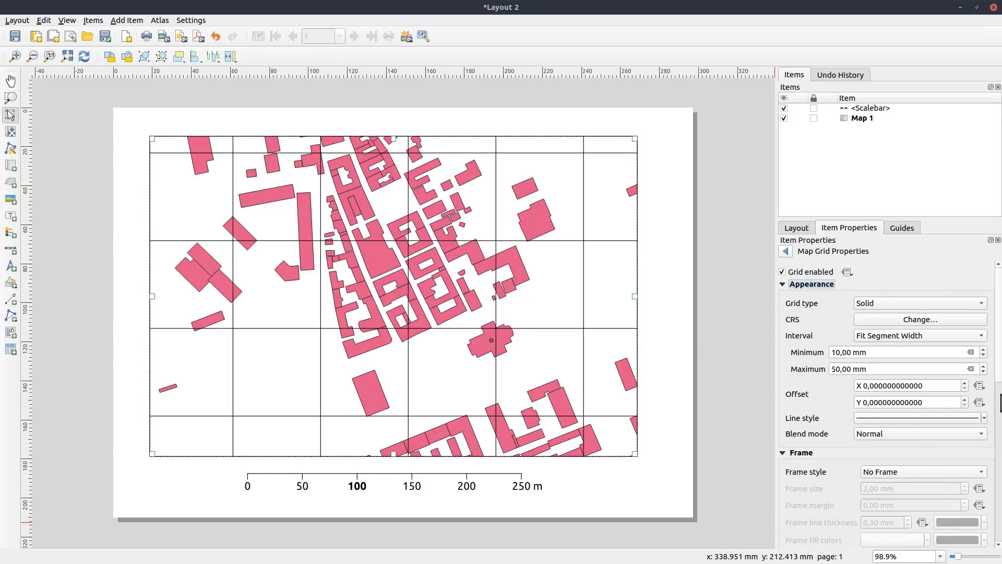
# Enable drawn coordinates for the grid, keeping the Decimal format, and set the coordinate precision to 0.
pyautogui.moveTo(998, 380); pyautogui.dragTo(999, 509)
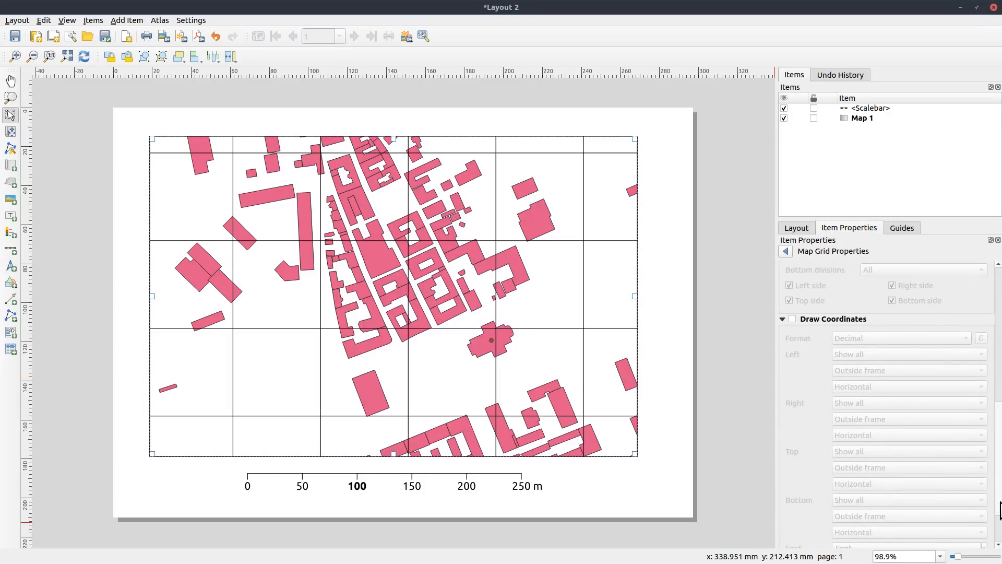
pyautogui.click(832, 321)
pyautogui.click(965, 339)
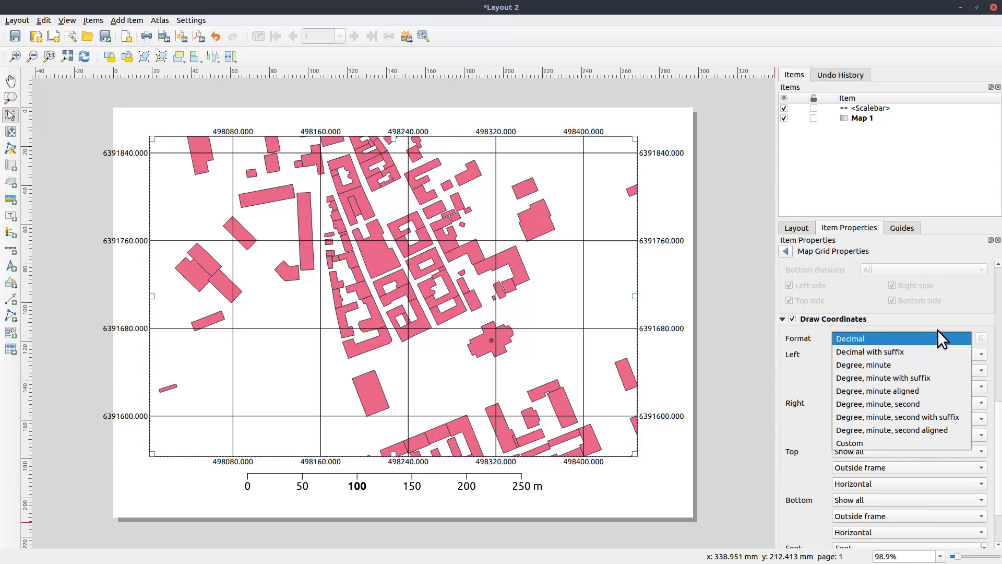
pyautogui.click(937, 331)
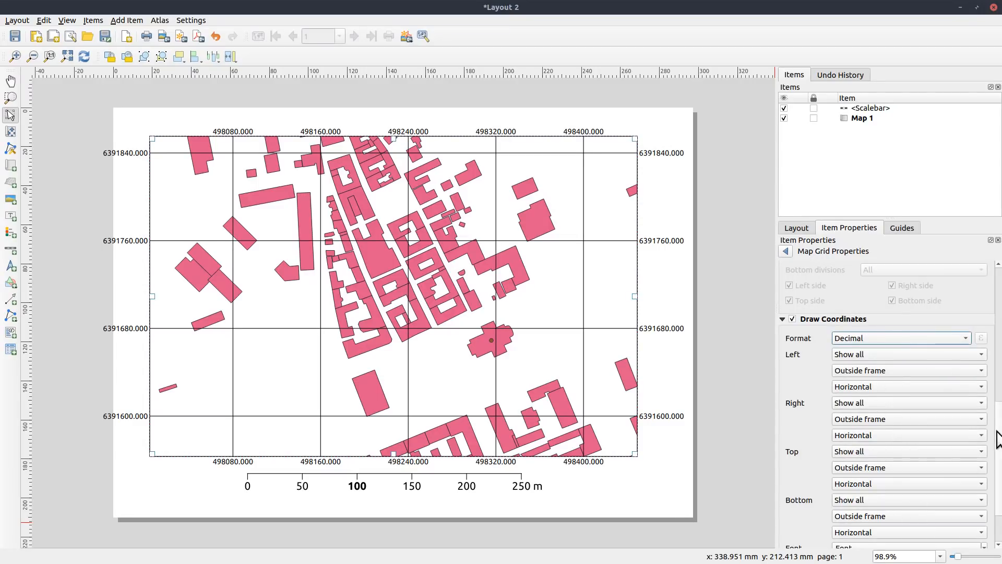
pyautogui.moveTo(998, 440); pyautogui.dragTo(998, 485)
pyautogui.scroll(5, 863, 531)
pyautogui.scroll(-8, 863, 530)
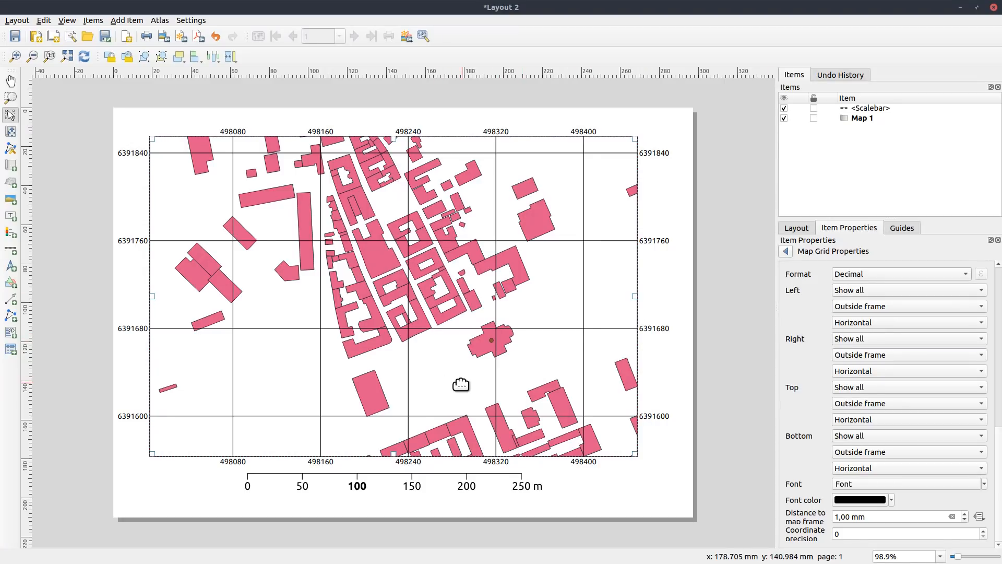
# Rescale and pan the map content inside its frame to examine how the grid interval adapts, and return to the map's main properties.
pyautogui.click(11, 131)
pyautogui.scroll(1, 381, 319)
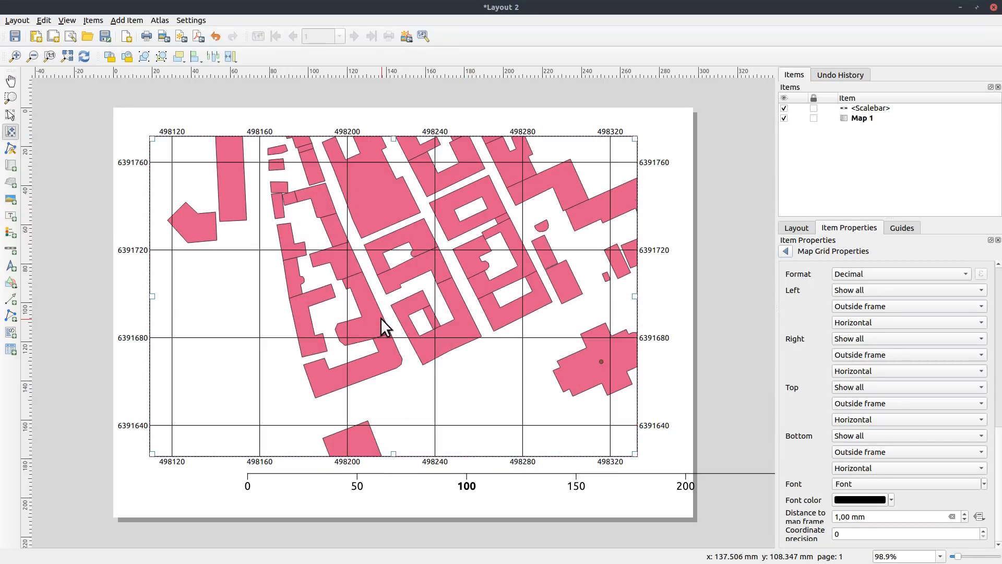
pyautogui.scroll(-2, 379, 320)
pyautogui.scroll(-2, 395, 325)
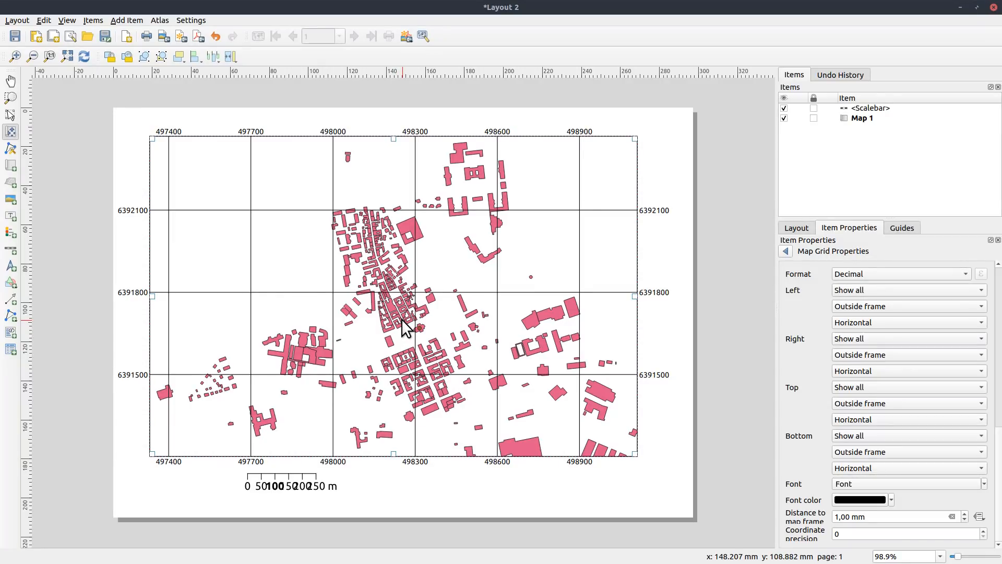
pyautogui.scroll(-2, 402, 318)
pyautogui.scroll(-4, 402, 318)
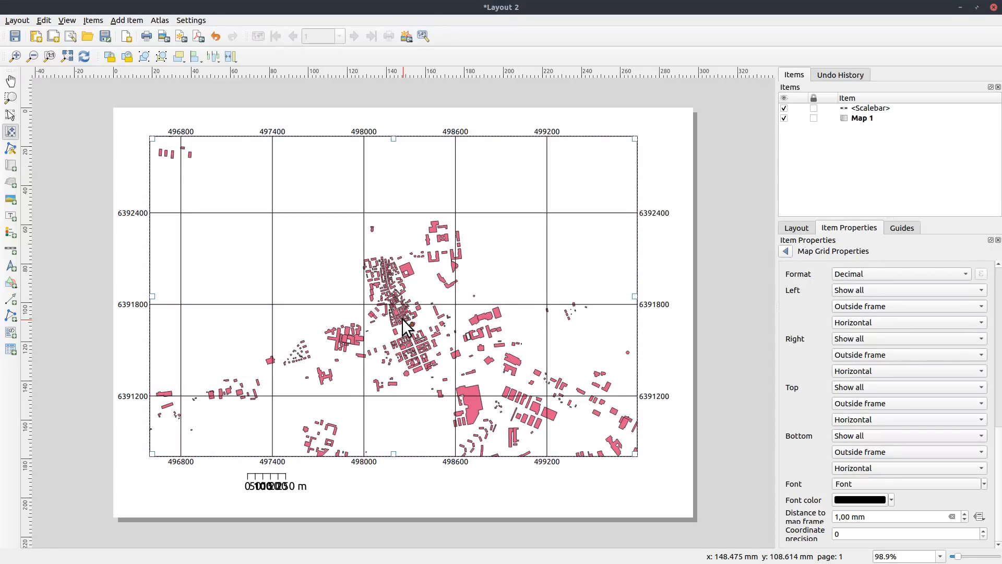
pyautogui.scroll(-2, 402, 318)
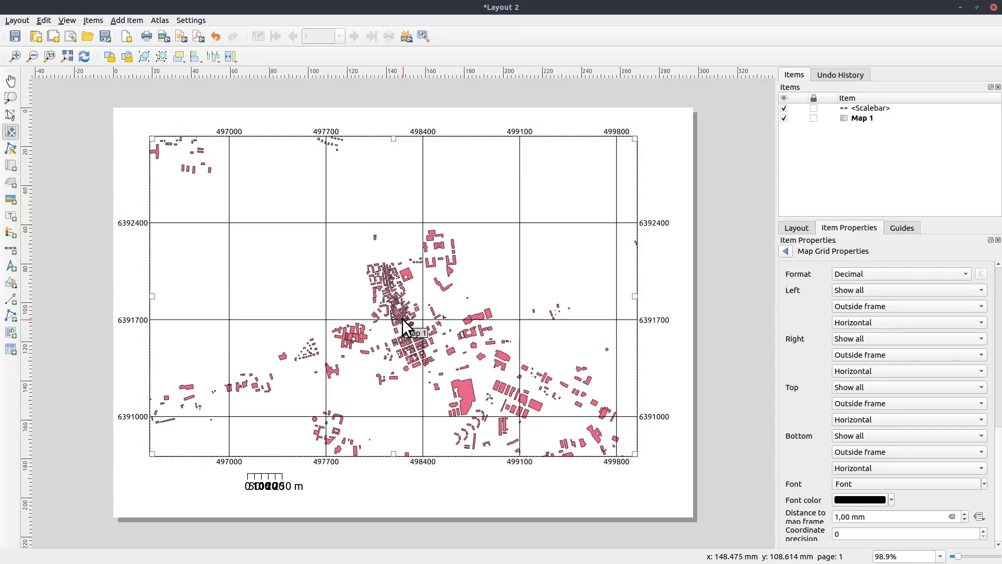
pyautogui.scroll(4, 401, 318)
pyautogui.scroll(4, 402, 319)
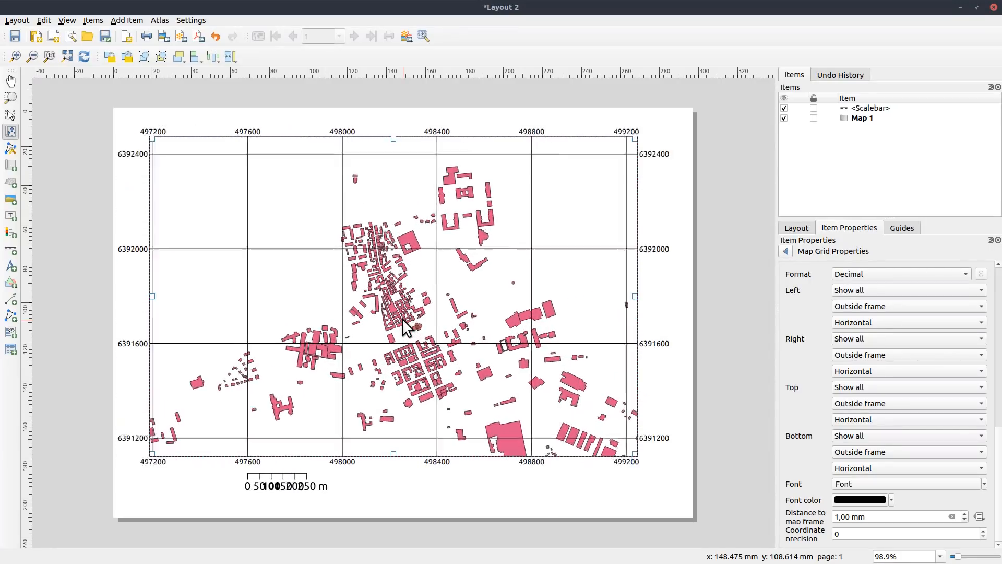
pyautogui.scroll(3, 402, 318)
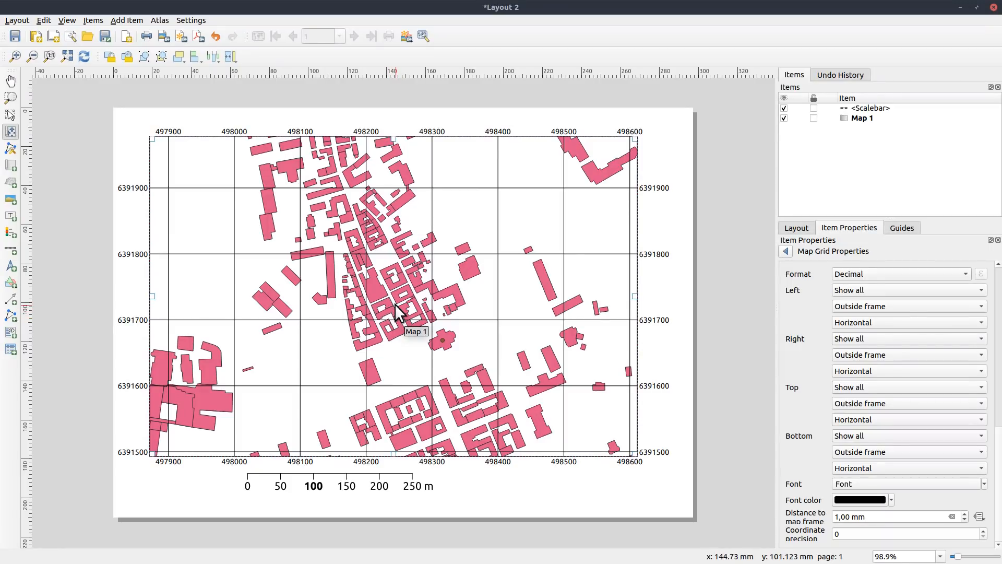
pyautogui.scroll(2, 398, 311)
pyautogui.scroll(1, 399, 313)
pyautogui.scroll(-3, 399, 314)
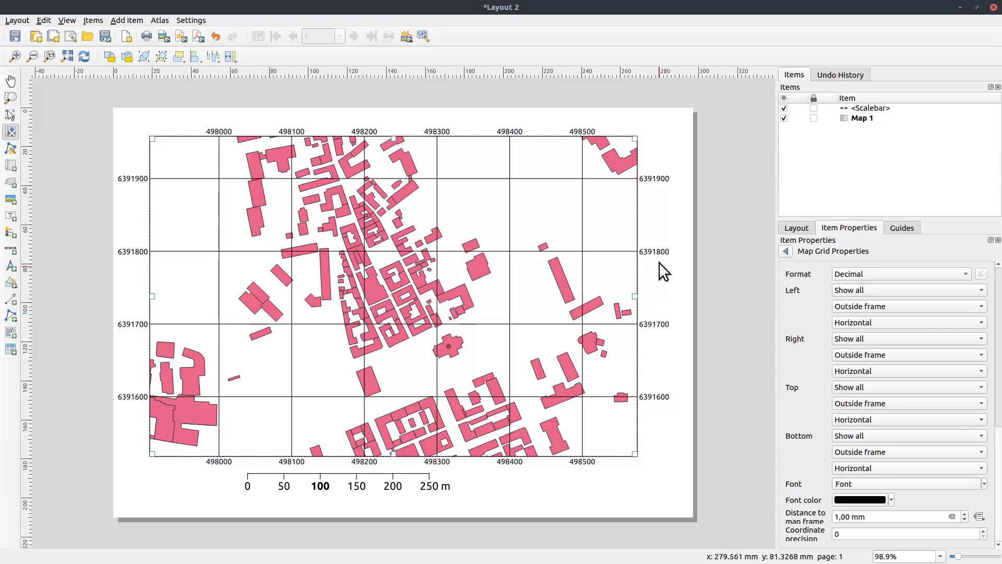
pyautogui.scroll(3, 425, 317)
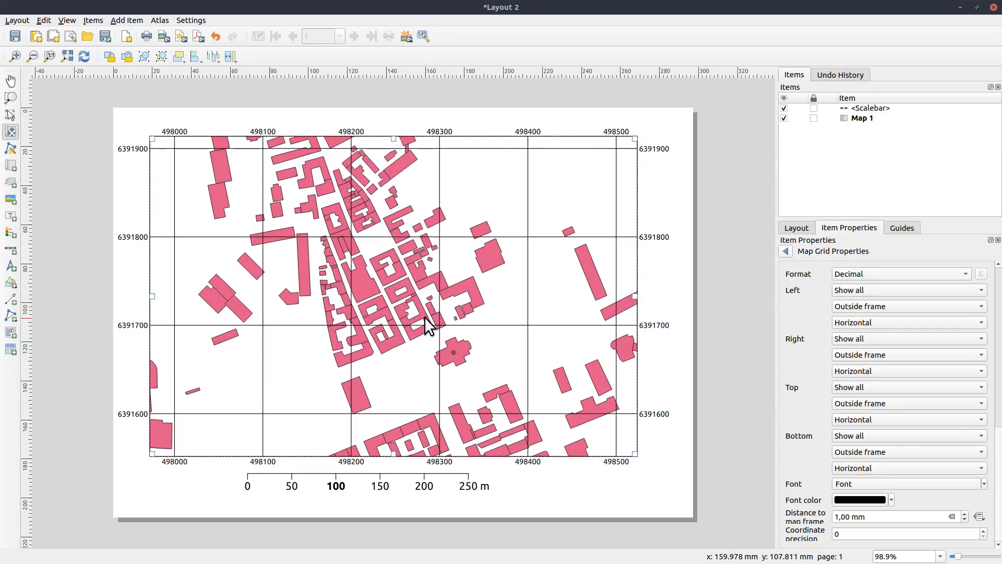
pyautogui.scroll(3, 424, 318)
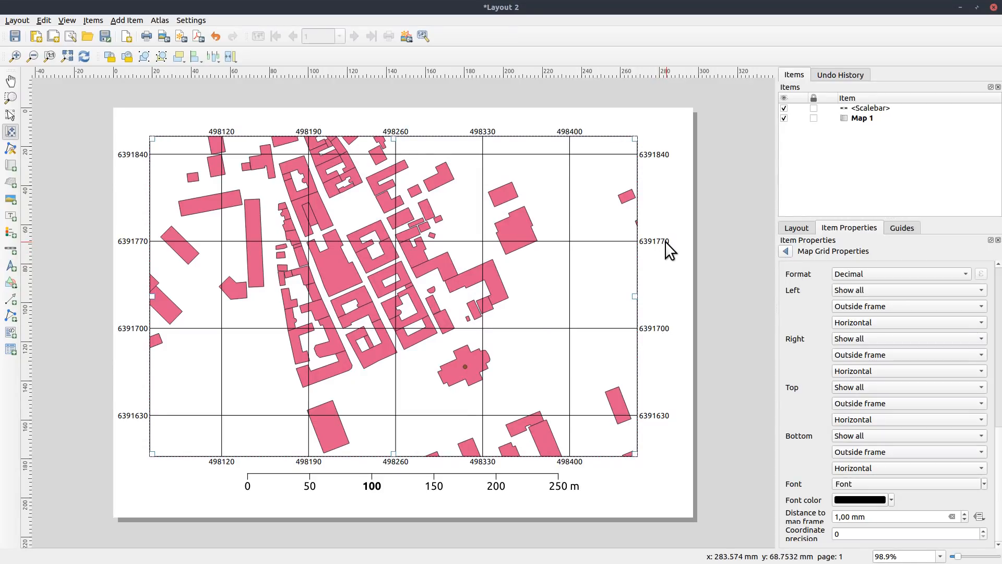
pyautogui.scroll(-5, 415, 349)
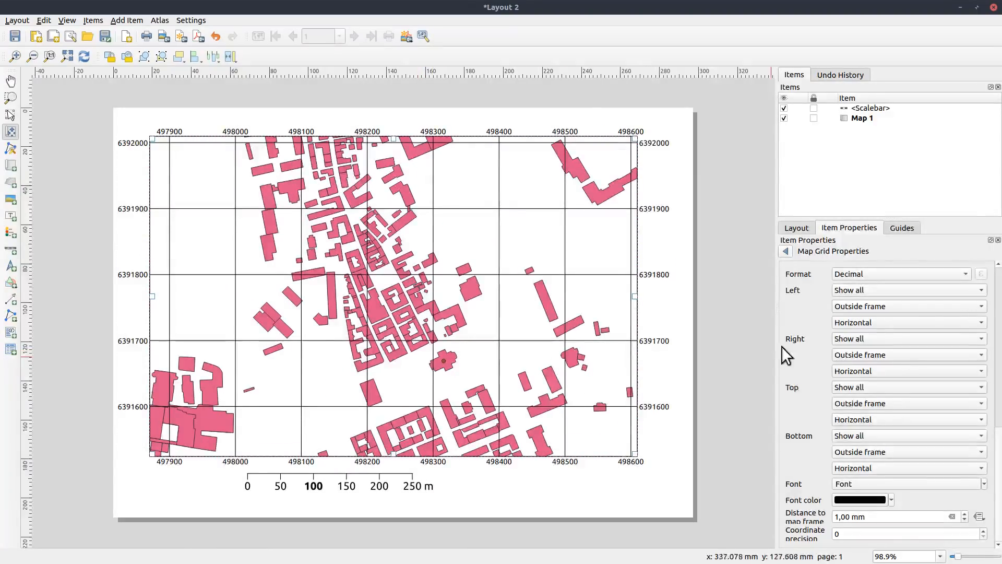
pyautogui.moveTo(998, 447); pyautogui.dragTo(998, 281)
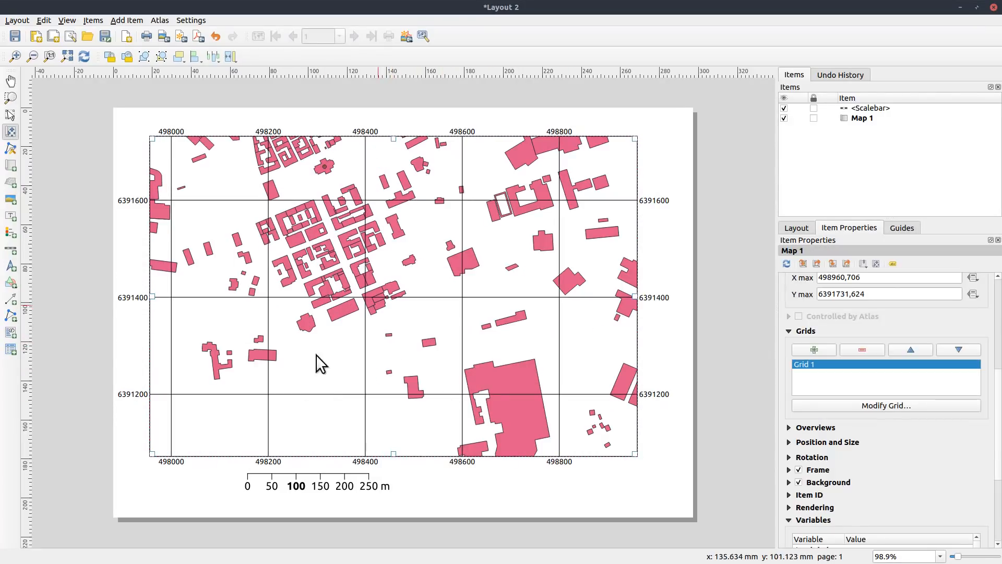
# Close the print layout and show the GPS Information panel in the main QGIS window.
pyautogui.click(994, 8)
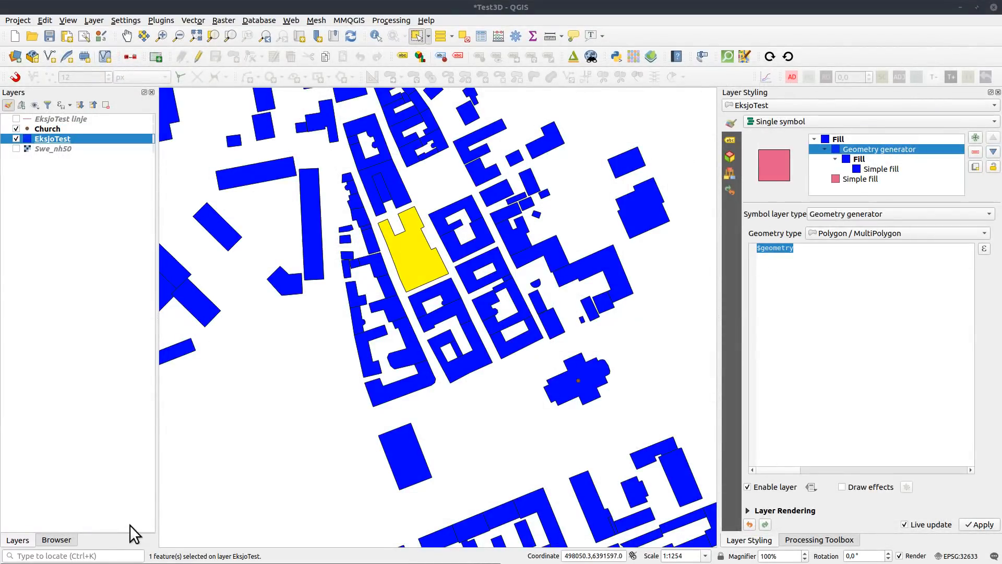
pyautogui.rightClick(682, 30)
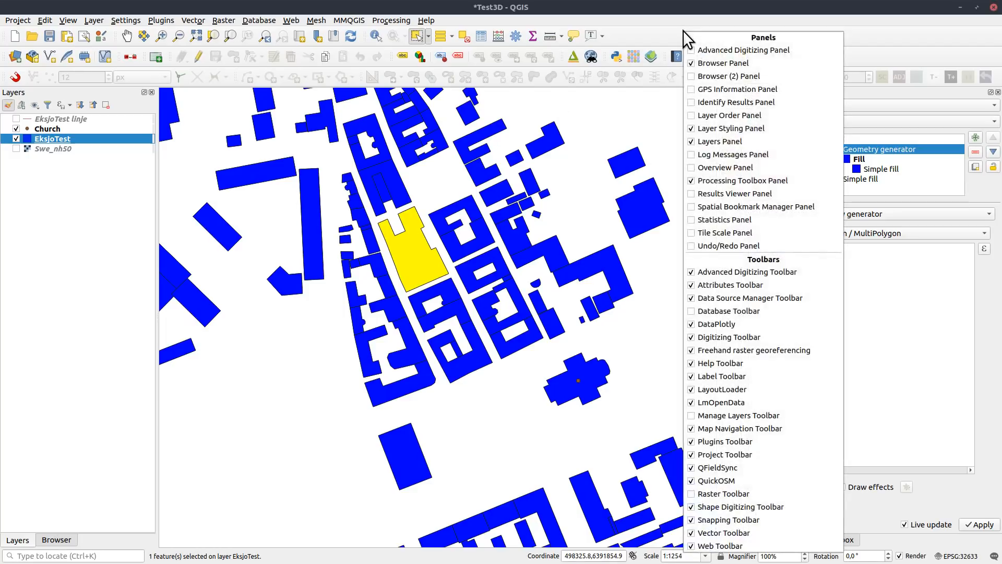
pyautogui.click(688, 89)
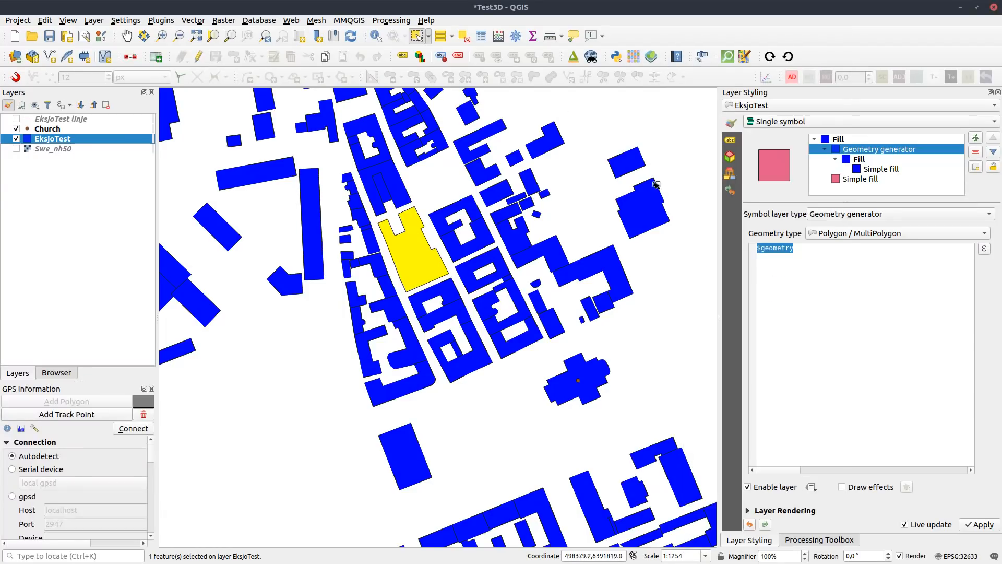
# Enlarge the GPS Information panel and review the destination field choices under the Digitizing timestamp properties.
pyautogui.moveTo(95, 383); pyautogui.dragTo(98, 285)
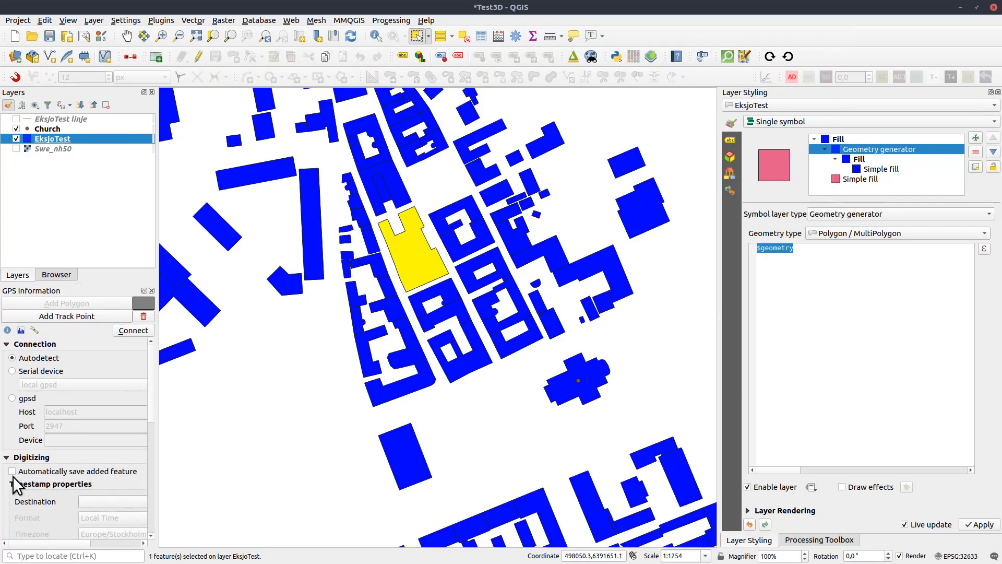
pyautogui.moveTo(152, 403); pyautogui.dragTo(243, 469)
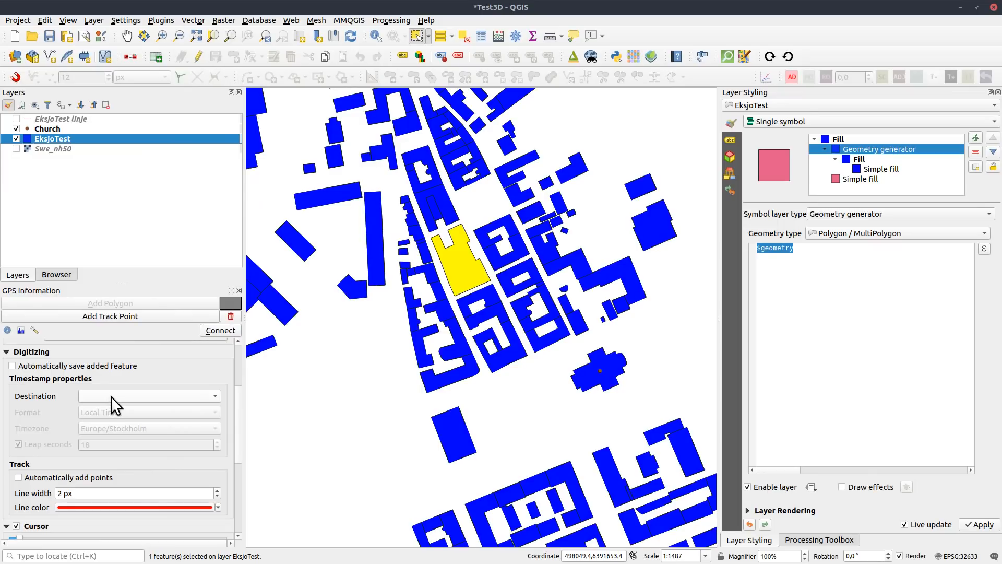
pyautogui.click(139, 396)
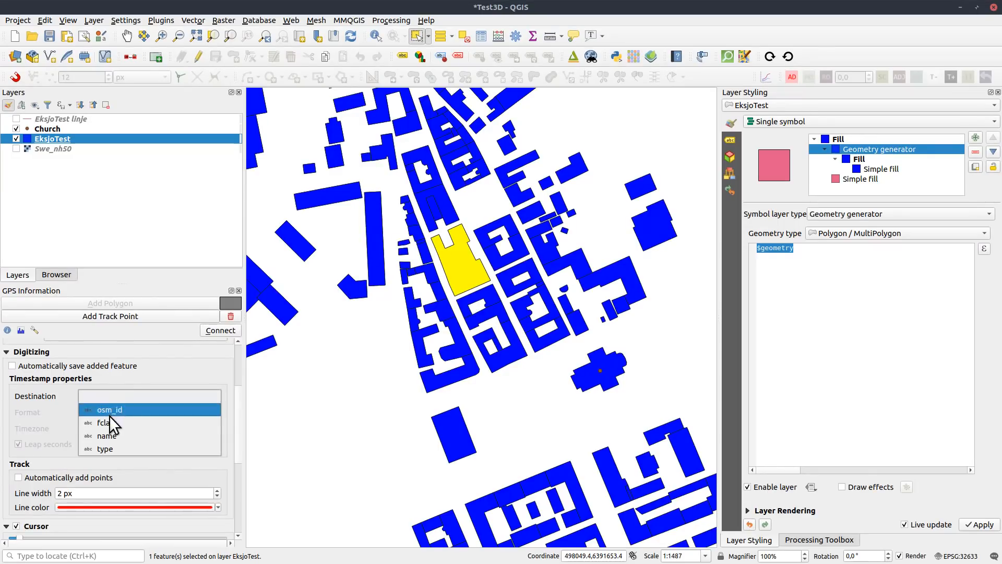
pyautogui.click(44, 428)
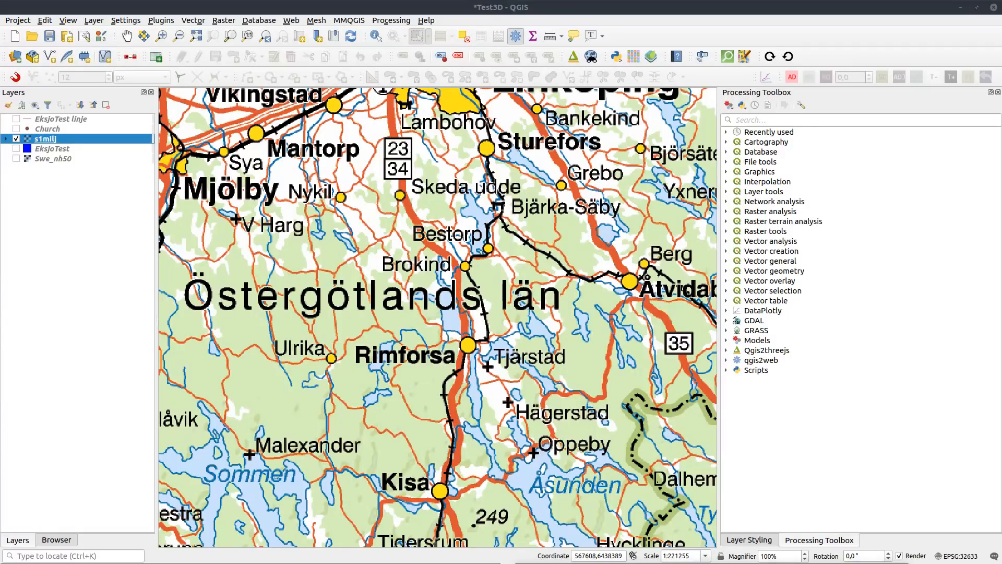
# Review the output and operator options in the Raster Calculator dialog, and close it.
pyautogui.moveTo(575, 563); pyautogui.dragTo(303, 166)
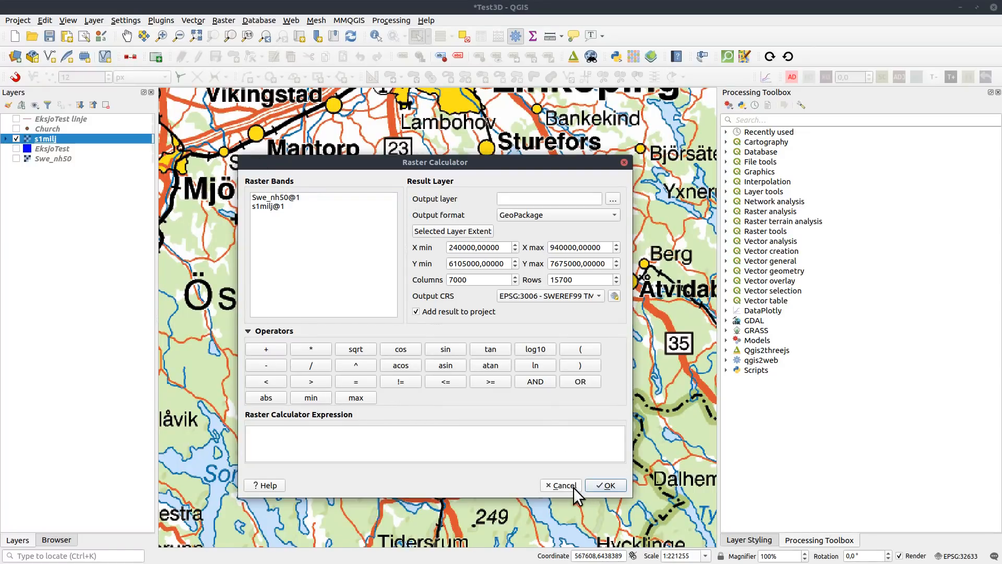
pyautogui.moveTo(462, 161); pyautogui.dragTo(481, 148)
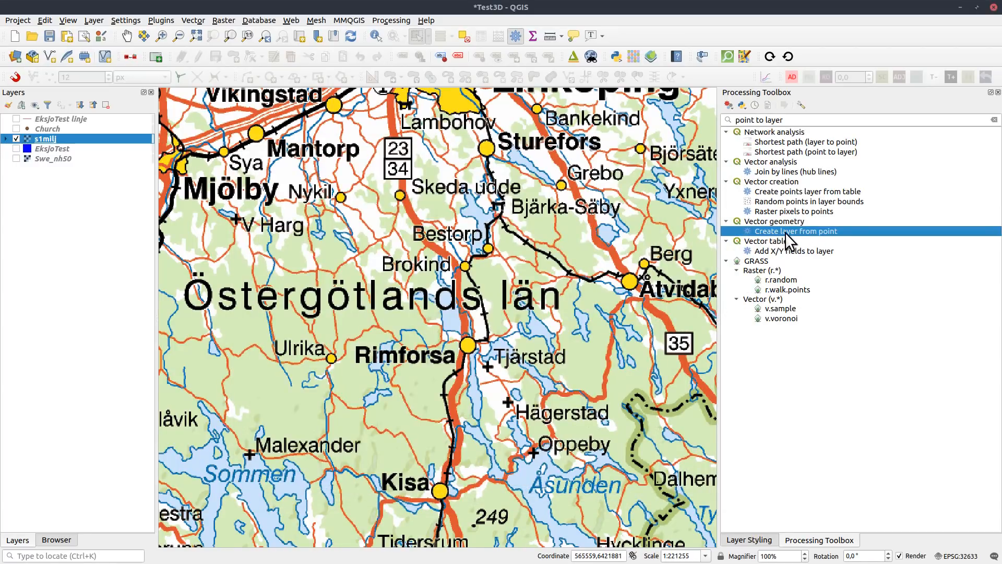
# Create a temporary layer from a point picked on the map near V Harg, and hide the s1milj layer.
pyautogui.doubleClick(788, 232)
pyautogui.moveTo(402, 139); pyautogui.dragTo(391, 122)
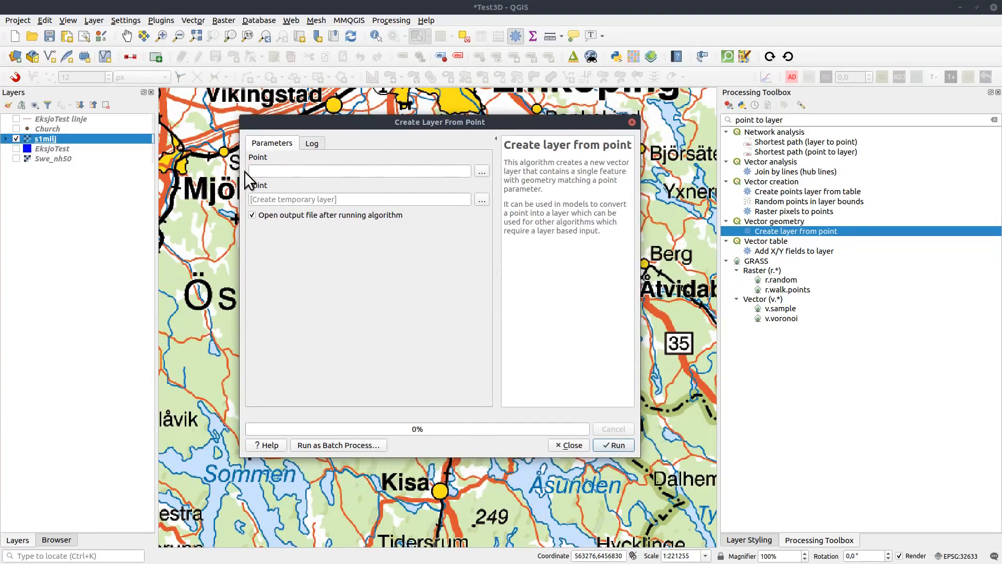
pyautogui.click(269, 173)
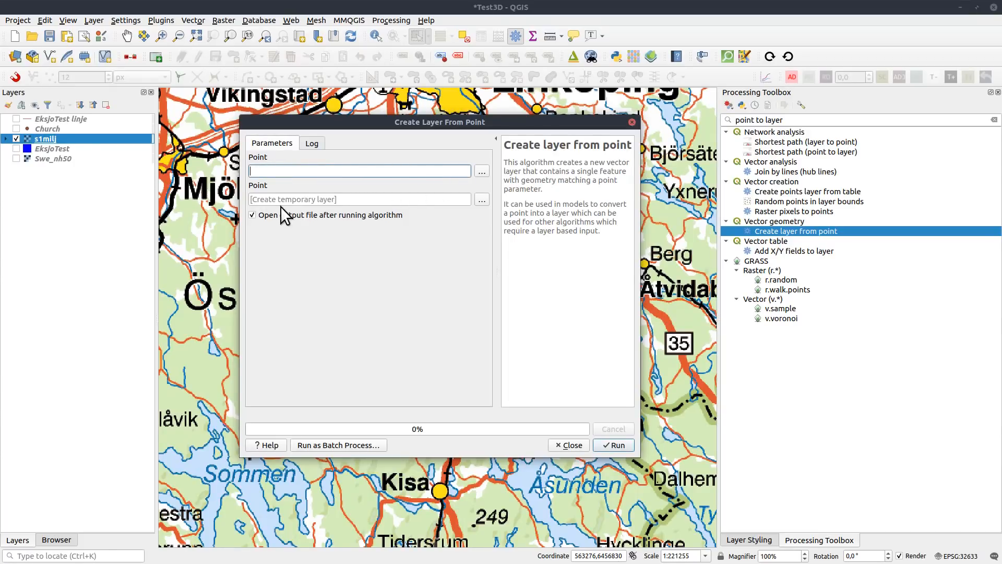
pyautogui.click(481, 172)
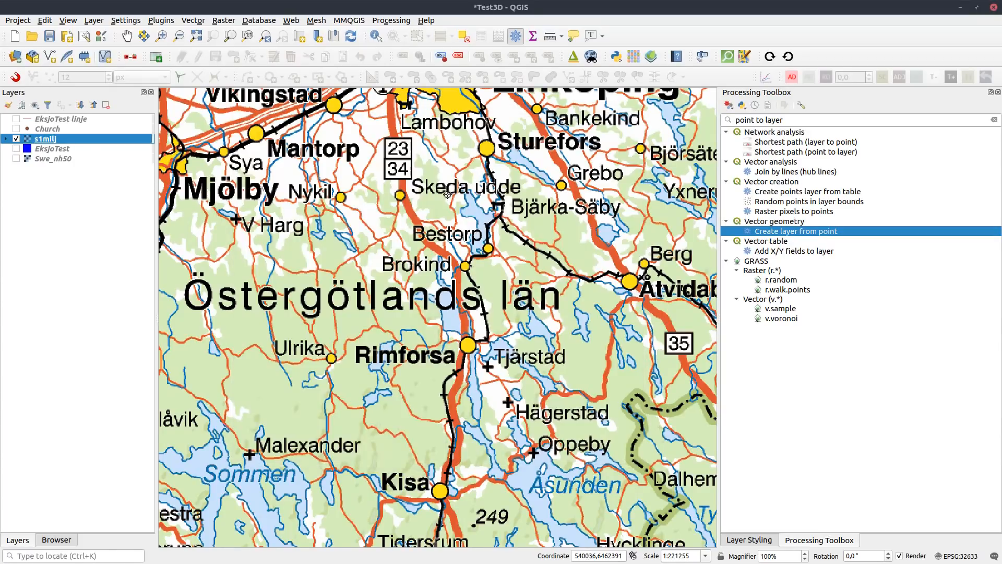
pyautogui.click(279, 230)
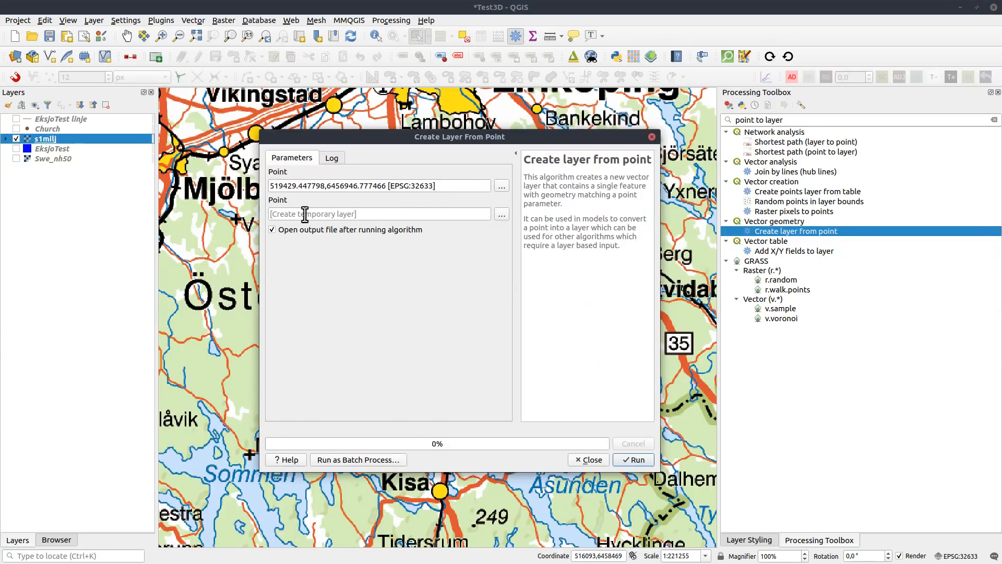
pyautogui.click(633, 459)
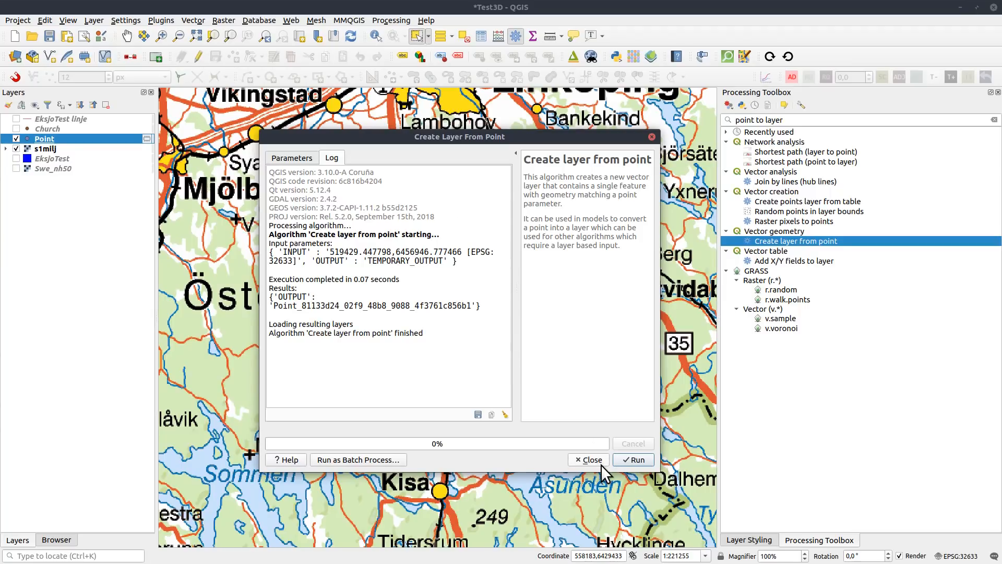
pyautogui.click(590, 459)
pyautogui.click(16, 149)
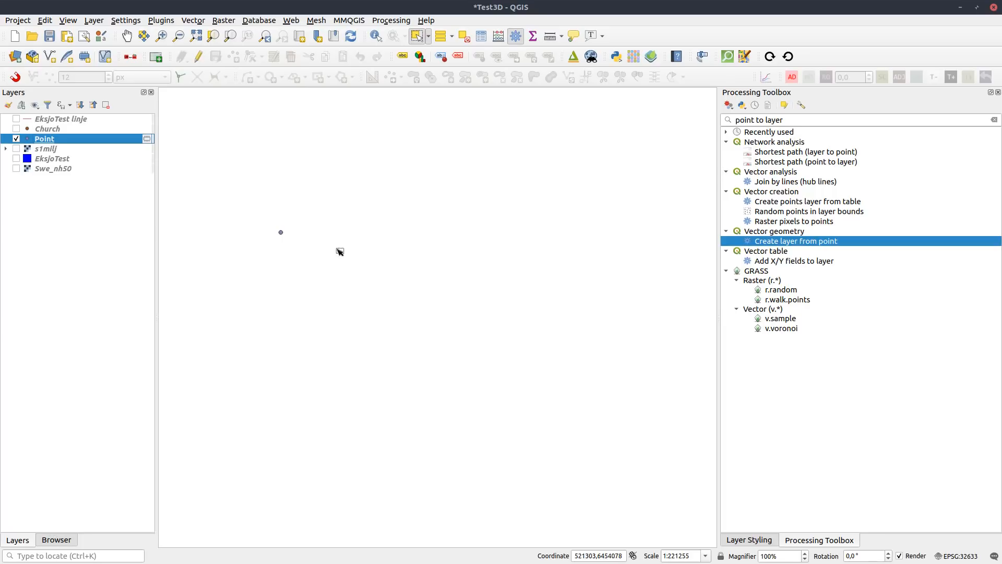
# Examine the GDAL Hillshade tool's advanced parameters, including the additional command-line parameters field, and close the tool without running it.
pyautogui.click(994, 121)
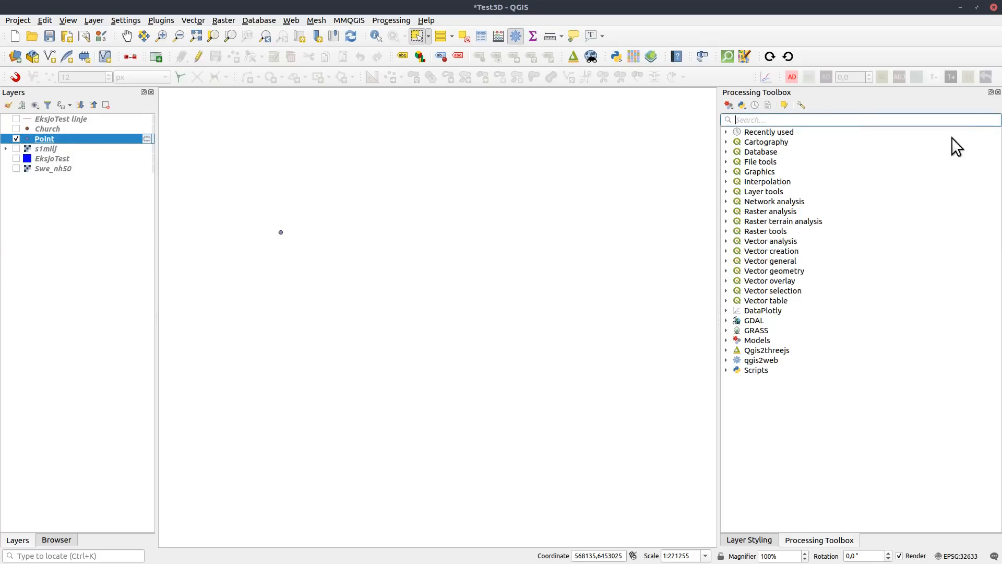
pyautogui.click(726, 321)
pyautogui.click(736, 329)
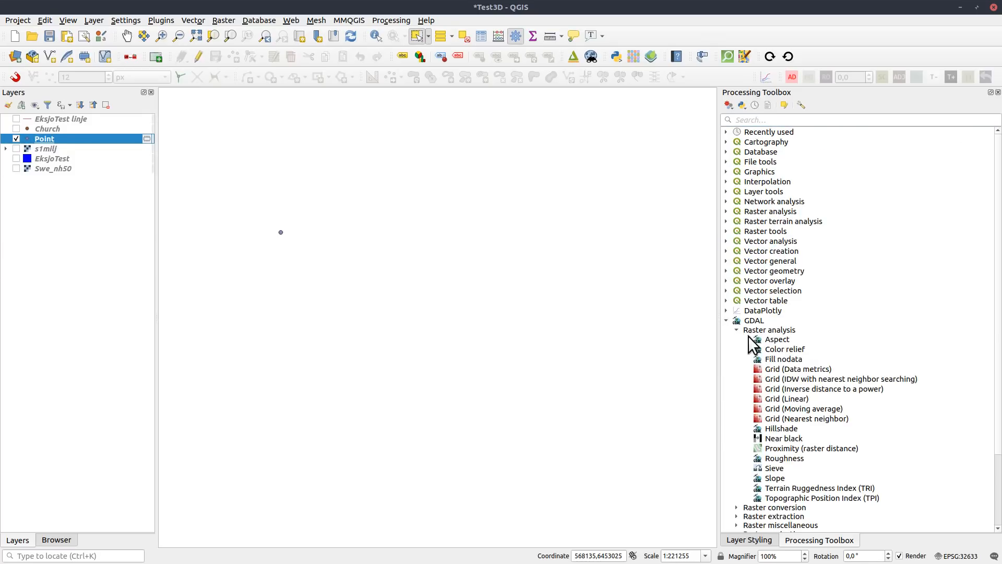
pyautogui.doubleClick(778, 428)
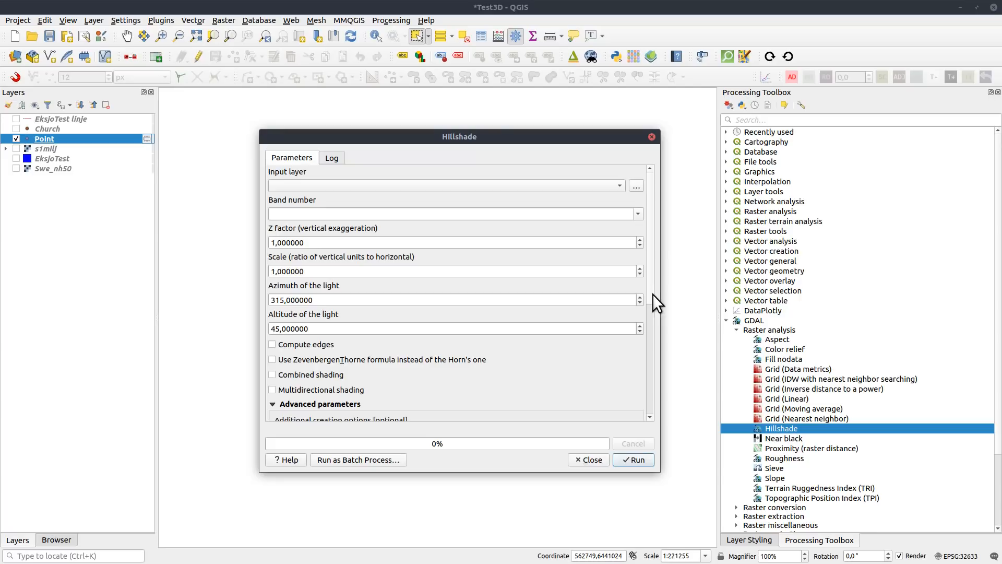
pyautogui.scroll(-3, 650, 291)
pyautogui.scroll(-4, 650, 331)
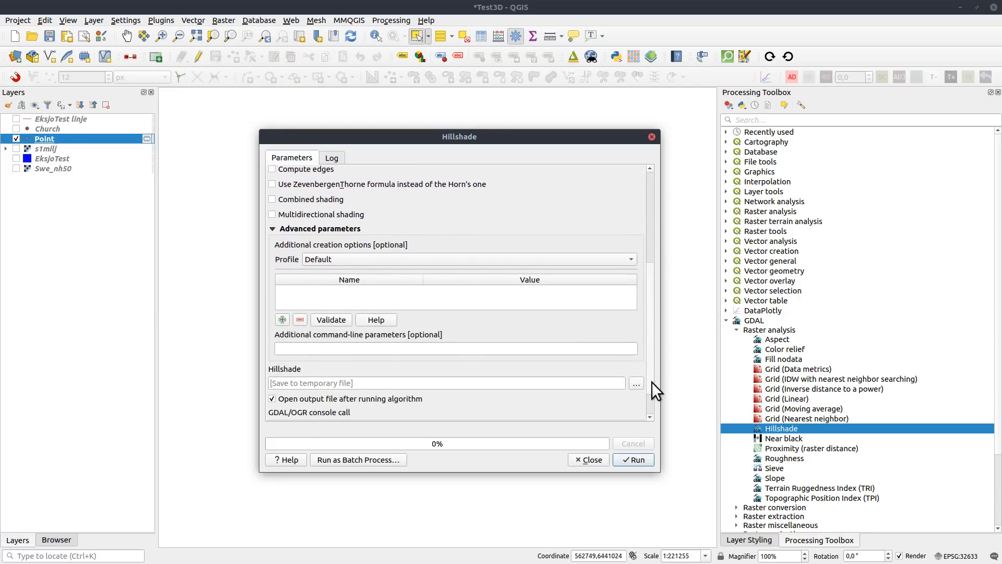
pyautogui.click(297, 349)
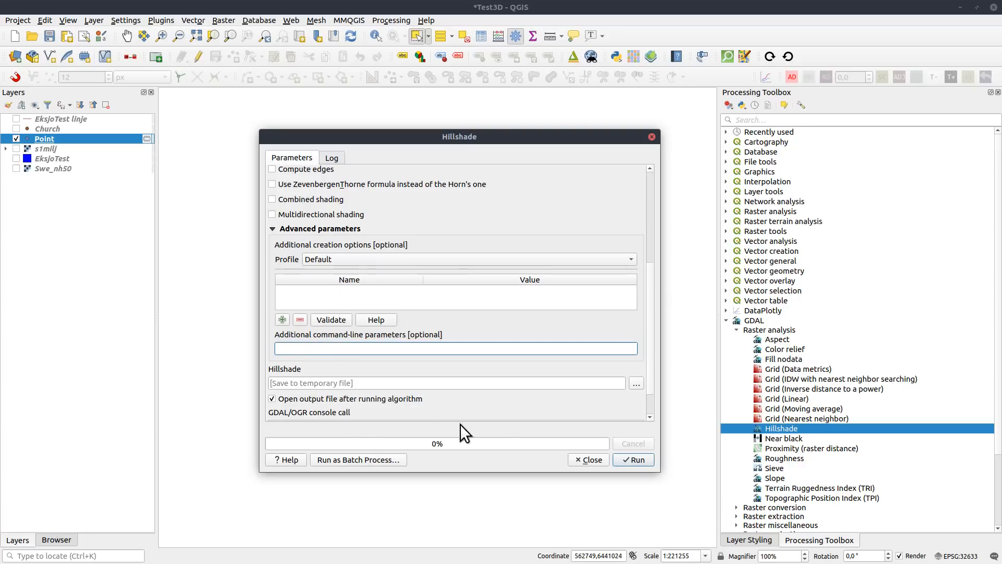
pyautogui.moveTo(649, 357); pyautogui.dragTo(651, 402)
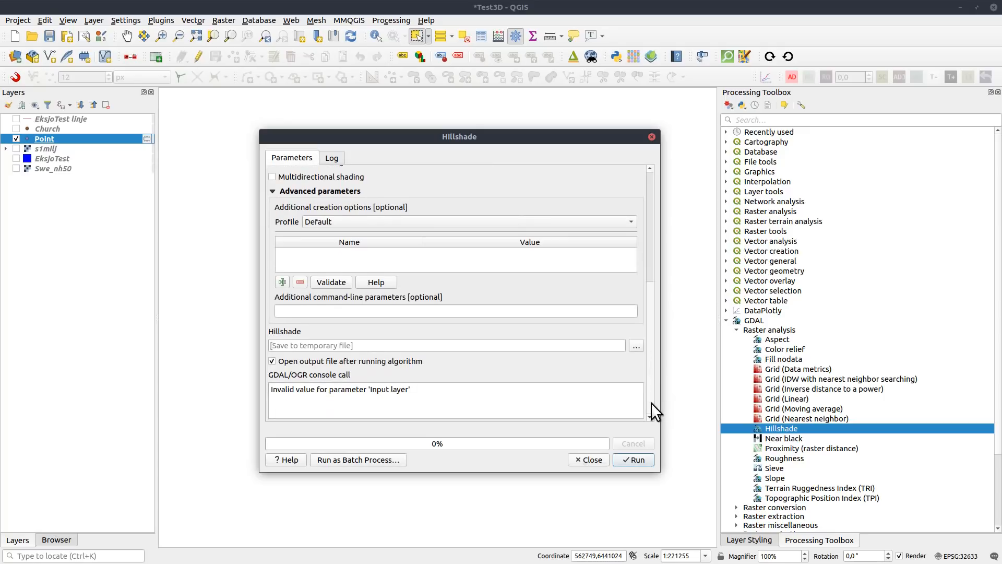
pyautogui.moveTo(650, 364)
pyautogui.mouseDown()
pyautogui.moveTo(649, 250)
pyautogui.moveTo(650, 362)
pyautogui.mouseUp()
pyautogui.click(311, 311)
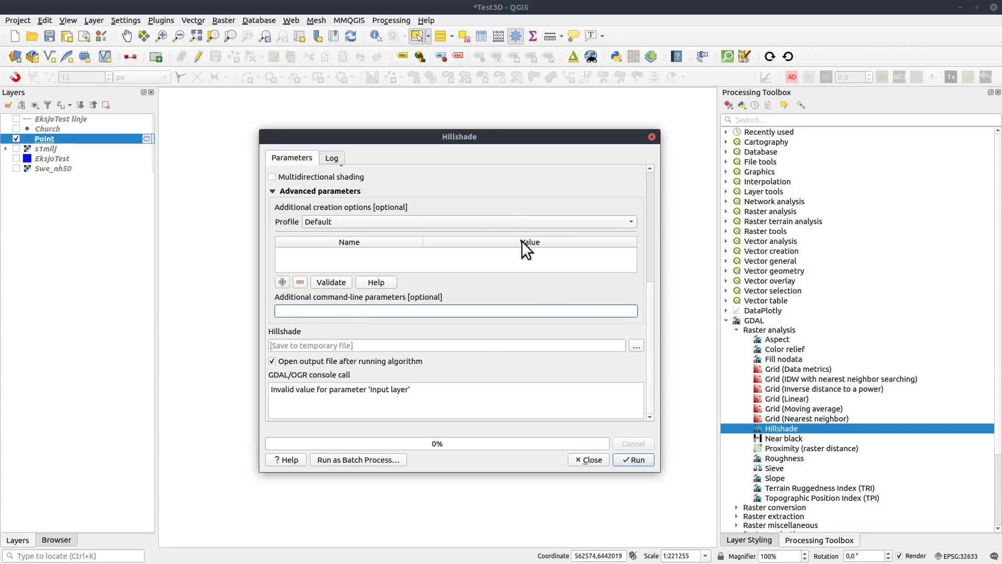
pyautogui.click(598, 460)
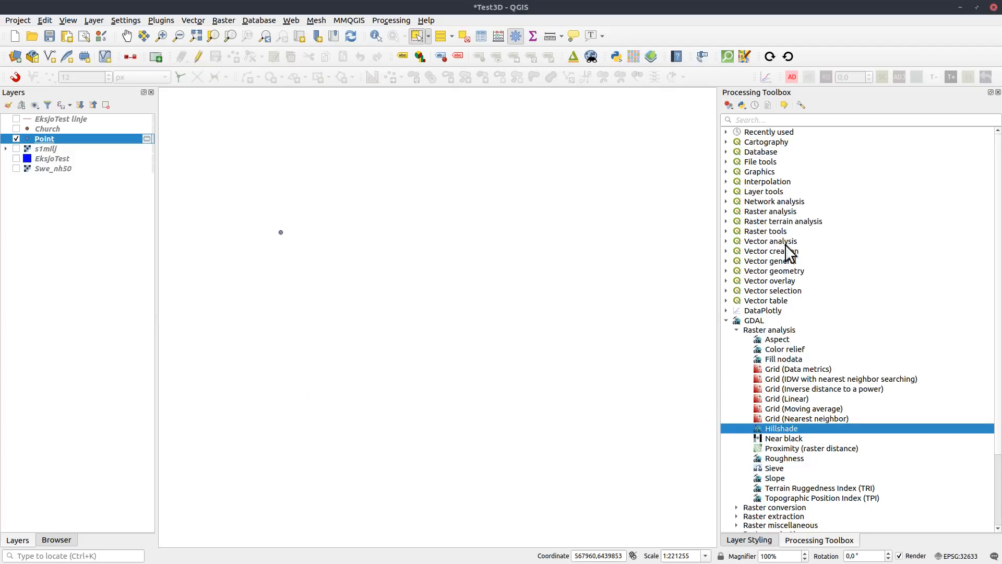
# Start a new processing model and inspect the Extent parameter definition, cancelling it without adding the input.
pyautogui.click(729, 105)
pyautogui.click(772, 117)
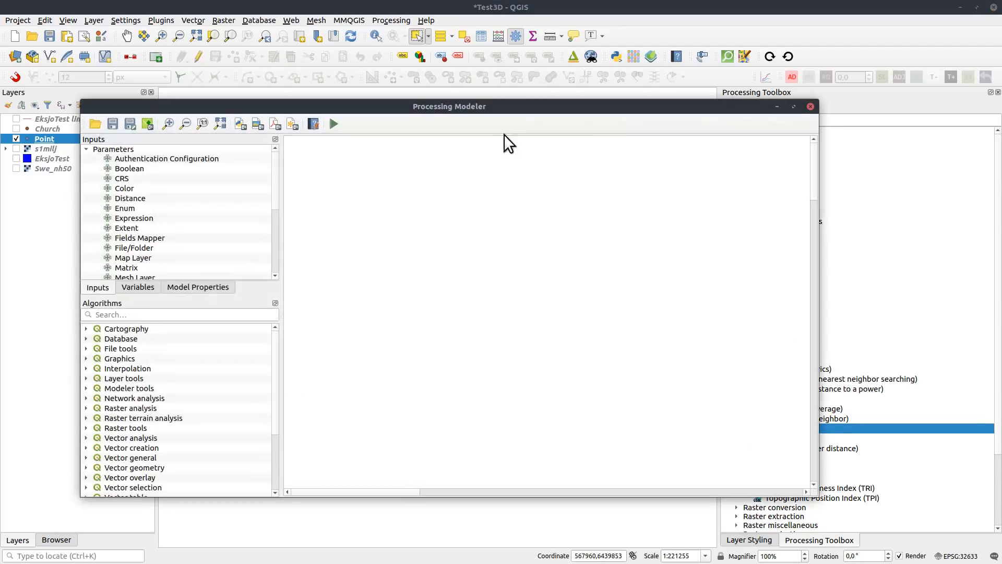
pyautogui.moveTo(360, 106); pyautogui.dragTo(391, 104)
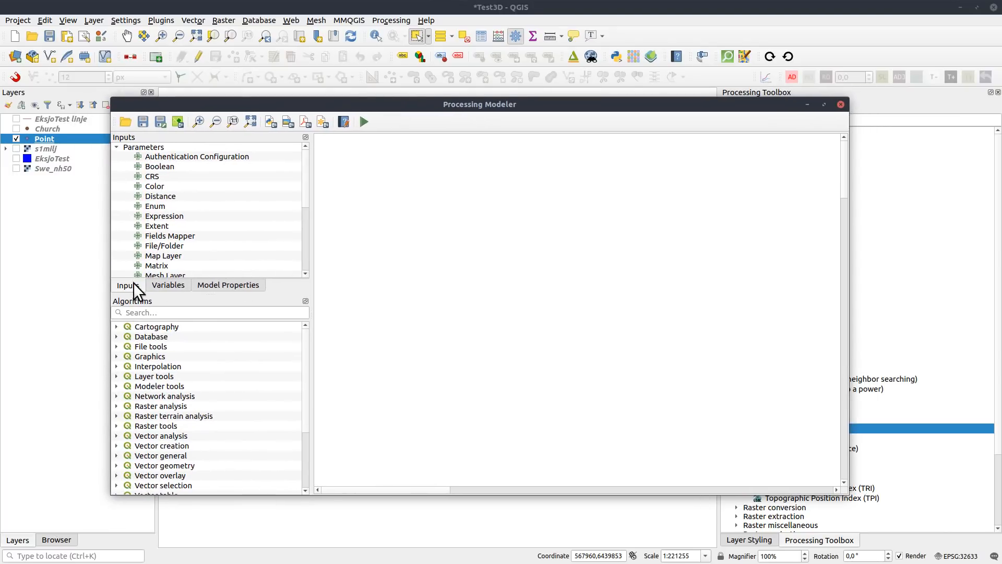
pyautogui.moveTo(167, 230); pyautogui.dragTo(400, 230)
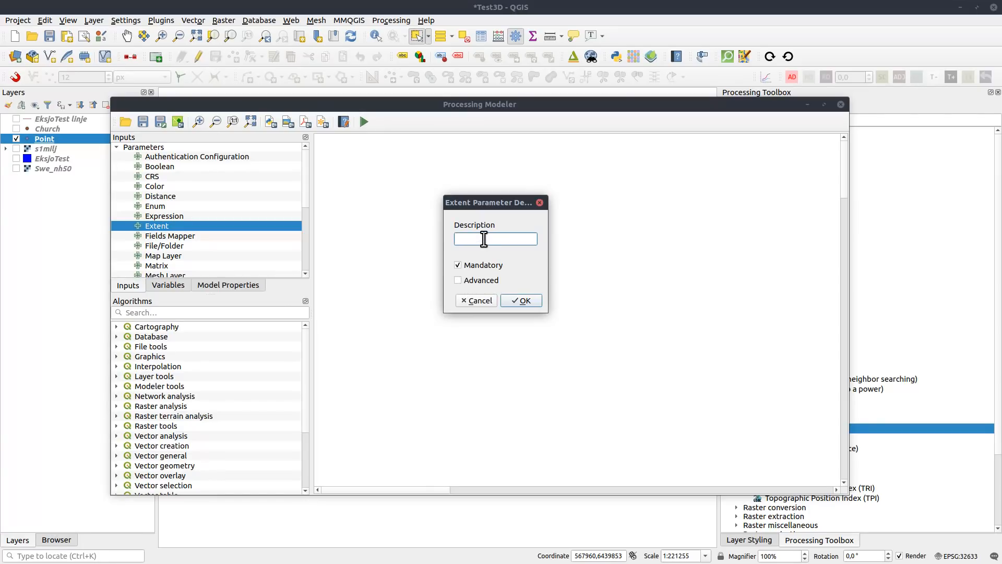
pyautogui.click(461, 302)
# Add a mandatory Vector Layer input named Layer to the model, with Geometry Not Required as its geometry type.
pyautogui.moveTo(308, 200); pyautogui.dragTo(308, 271)
pyautogui.moveTo(175, 268); pyautogui.dragTo(483, 259)
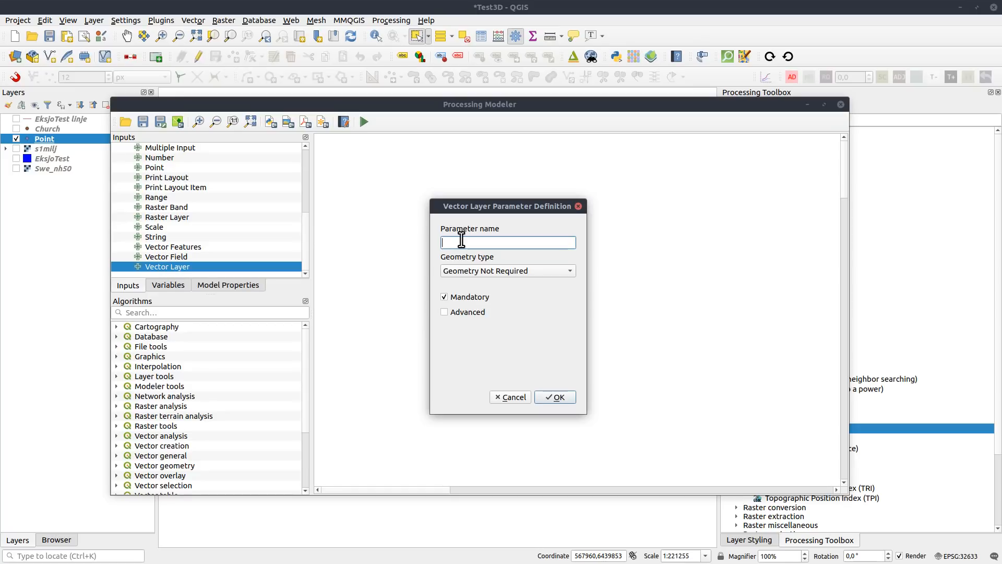
pyautogui.write('Layer')
pyautogui.click(556, 398)
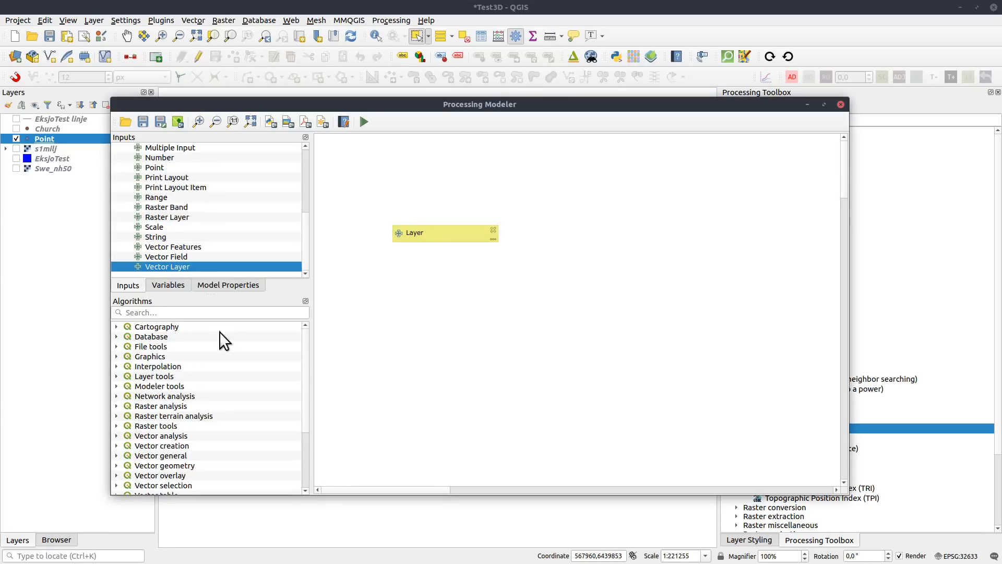
# Add the native Buffer algorithm to the model with Layer as its input, and place it below the Layer box.
pyautogui.click(181, 313)
pyautogui.write('buf')
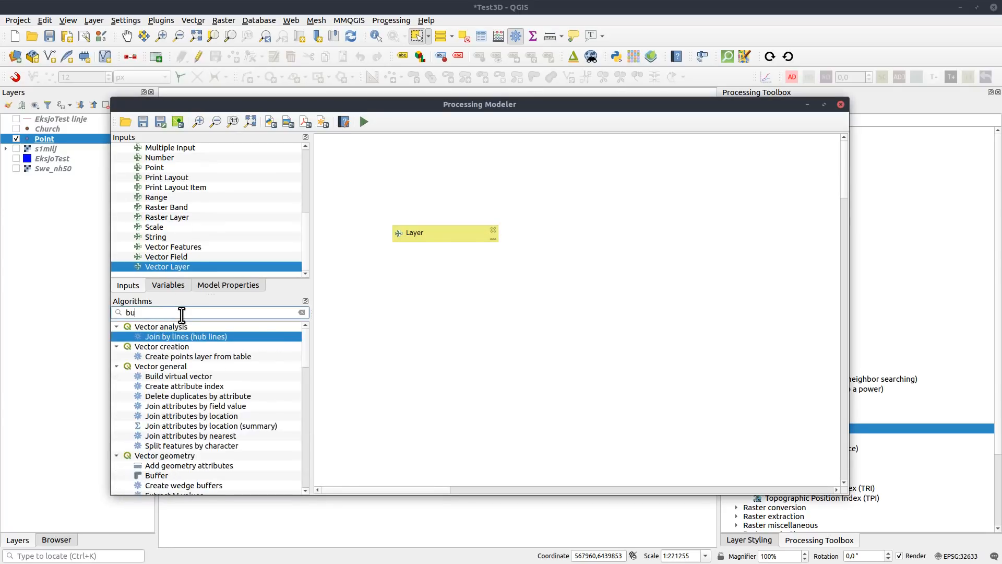
pyautogui.moveTo(188, 336); pyautogui.dragTo(545, 329)
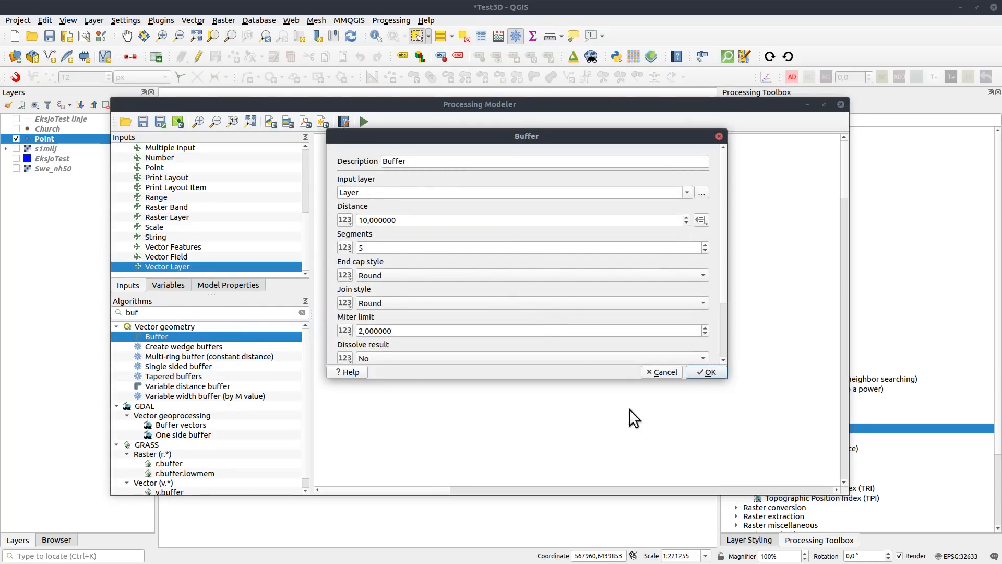
pyautogui.click(707, 372)
pyautogui.moveTo(541, 337); pyautogui.dragTo(531, 305)
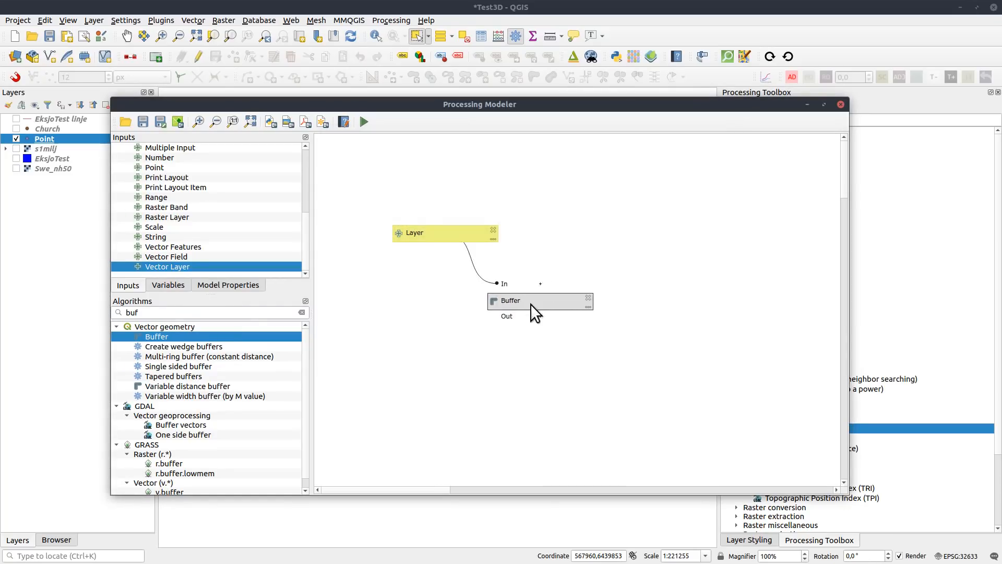
# Check which parameters the model's run dialog offers, close it without running, and return to the Processing Modeler.
pyautogui.click(362, 119)
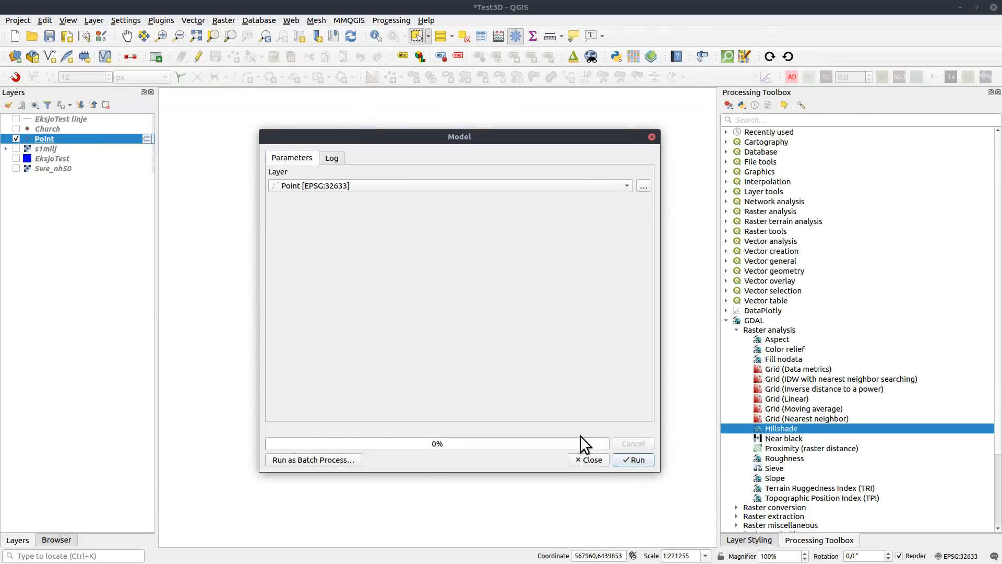
pyautogui.click(593, 460)
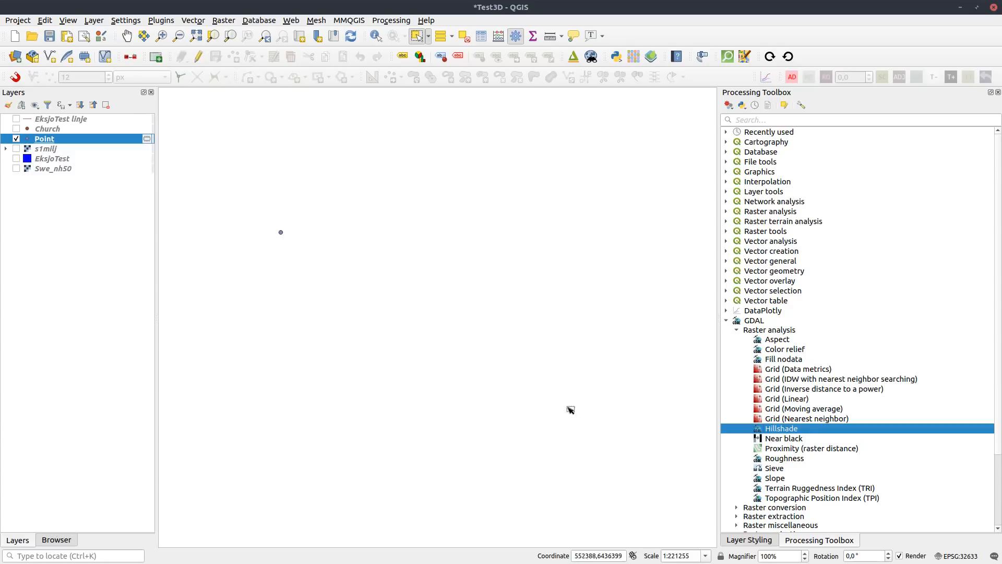
pyautogui.hotkey('alt', 'Tab')
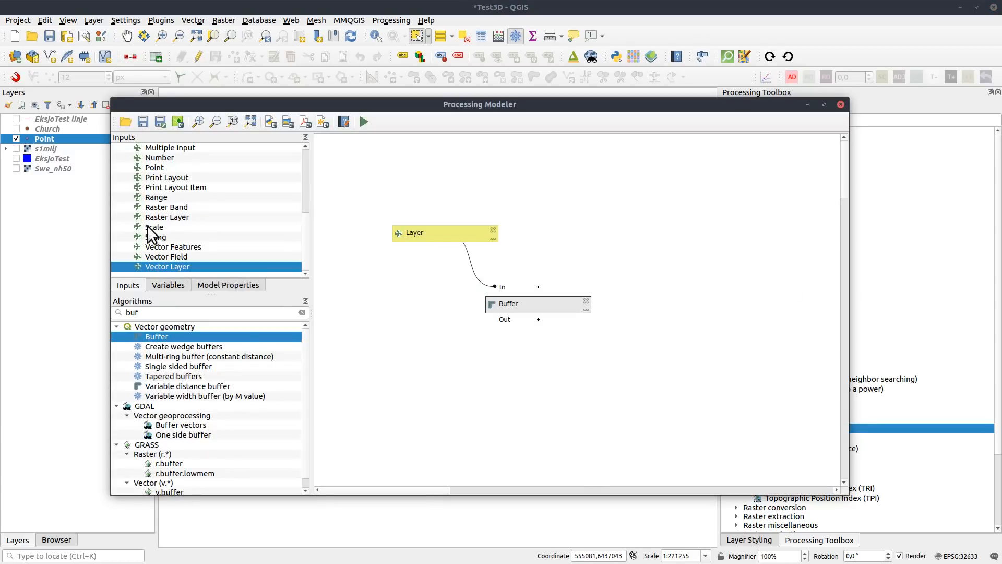
# Add a mandatory Float number input named Distance with default value 50, and mark it as Advanced.
pyautogui.moveTo(160, 157); pyautogui.dragTo(397, 377)
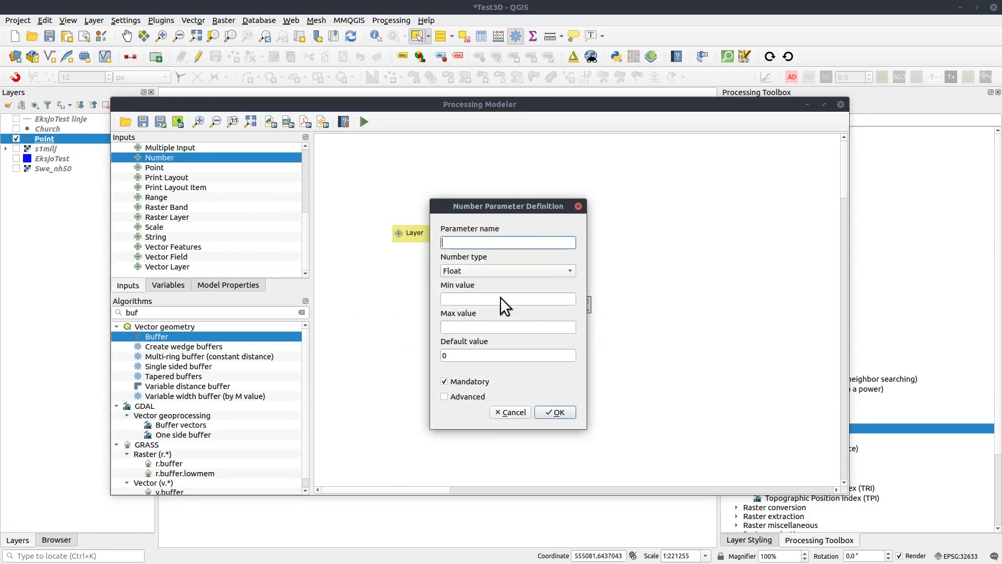
pyautogui.write('Dista')
pyautogui.press('BackSpace')
pyautogui.write('nce')
pyautogui.doubleClick(466, 353)
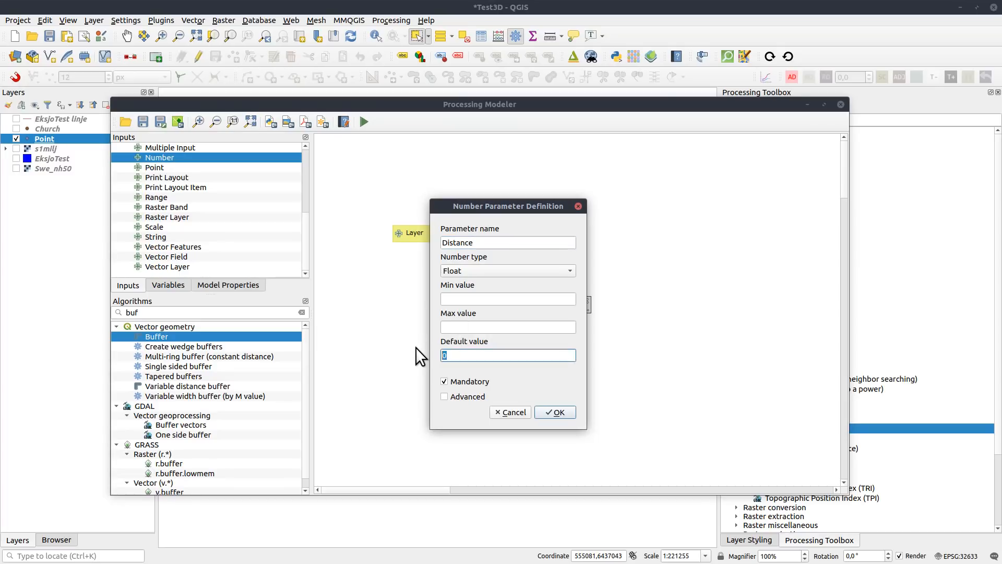
pyautogui.write('50')
pyautogui.click(445, 398)
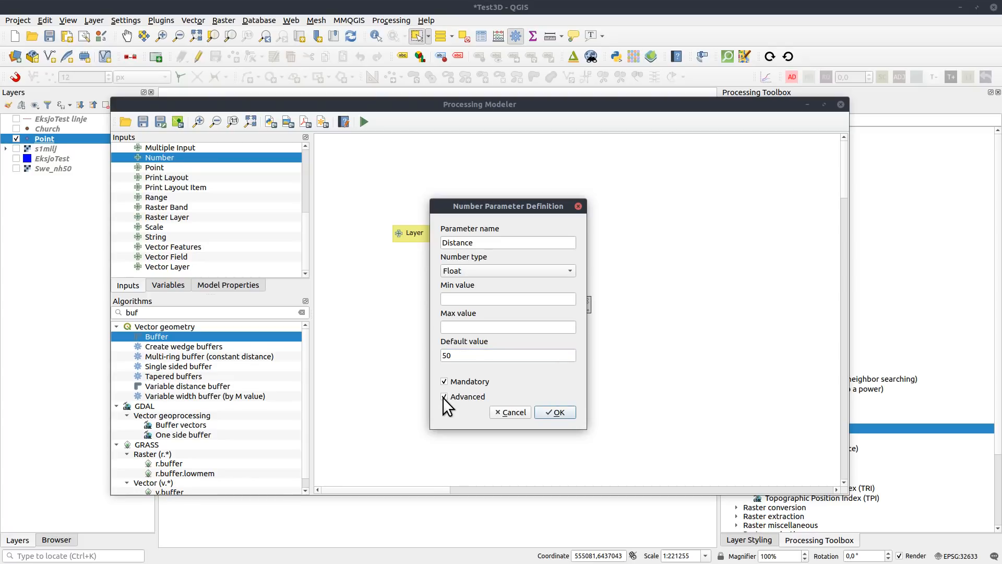
pyautogui.click(558, 413)
# Make the Buffer algorithm take its distance from the Distance model input, and tidy the arrangement of the boxes.
pyautogui.moveTo(540, 308); pyautogui.dragTo(561, 313)
pyautogui.moveTo(360, 372); pyautogui.dragTo(388, 351)
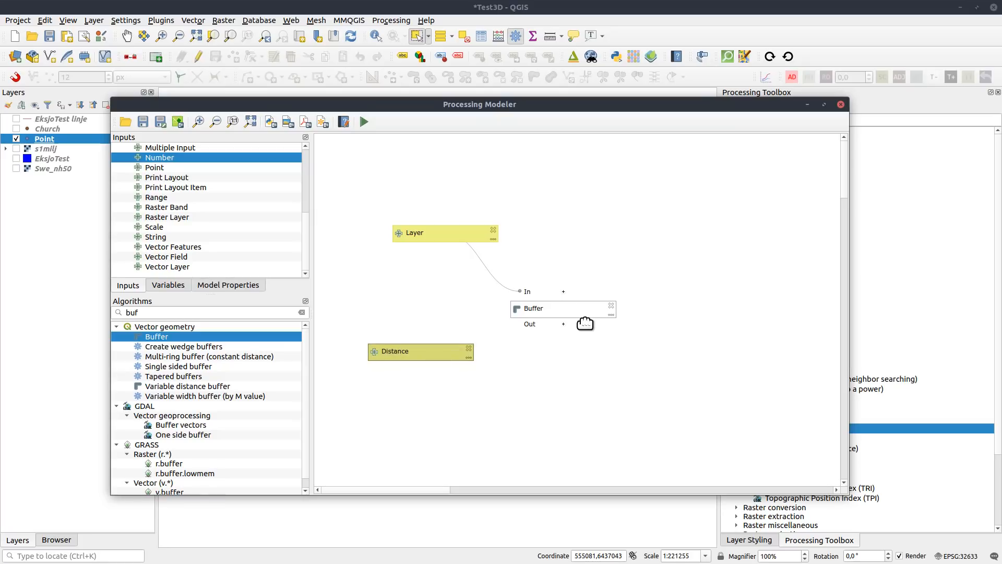
pyautogui.click(610, 314)
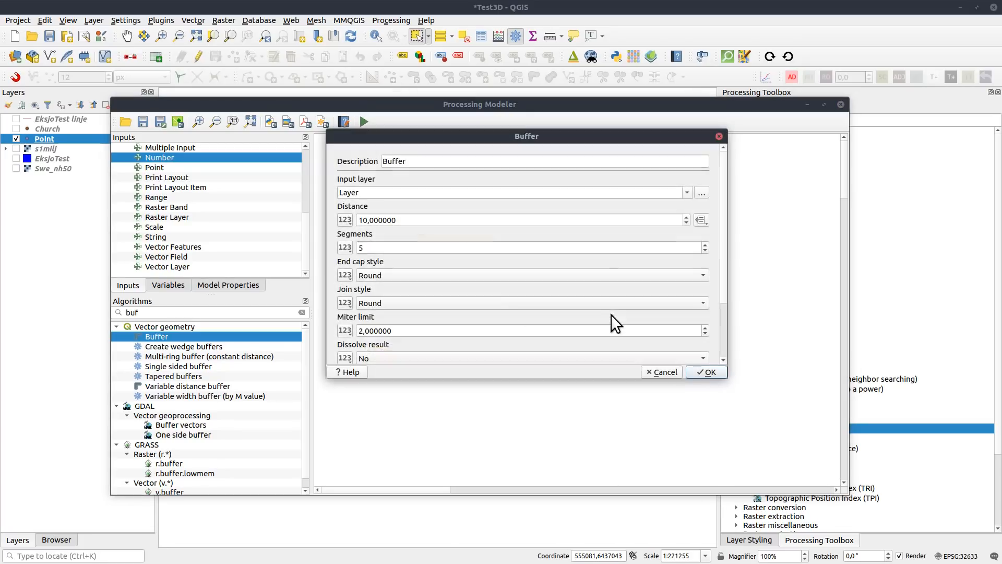
pyautogui.click(346, 217)
pyautogui.click(367, 258)
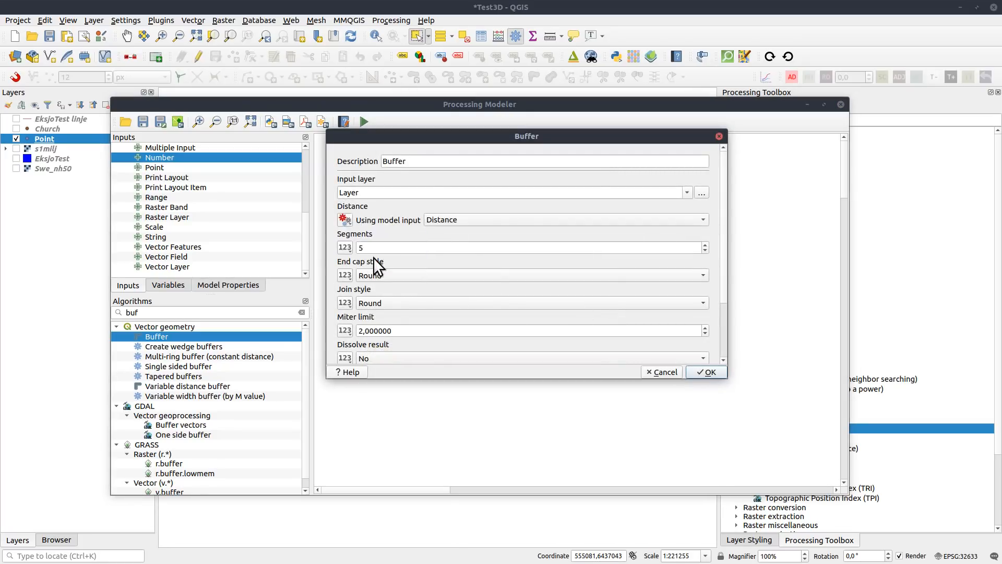
pyautogui.click(709, 372)
pyautogui.moveTo(564, 310); pyautogui.dragTo(575, 310)
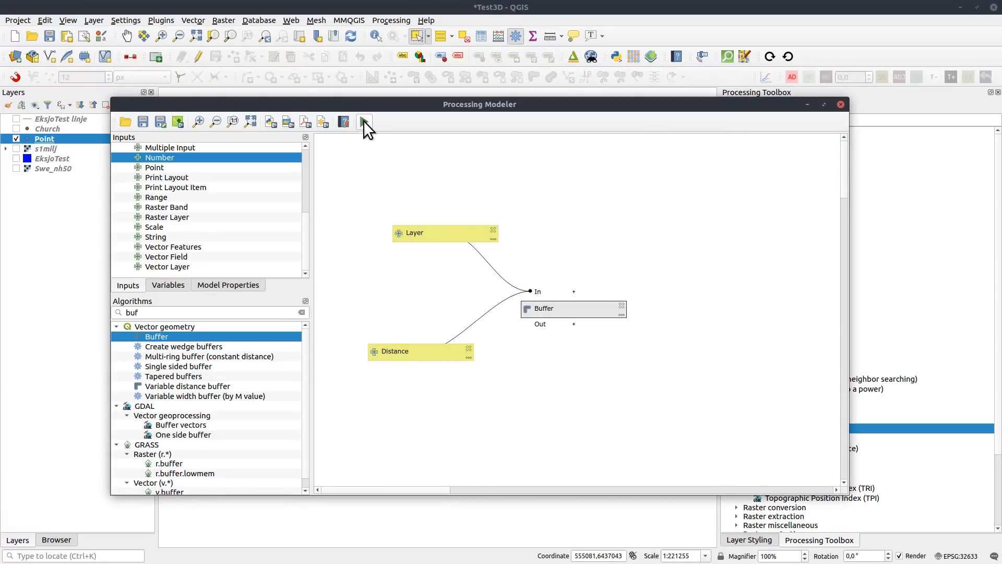
# Examine how the model's run dialog groups the Distance input under its collapsible Advanced parameters, and return to the Processing Modeler.
pyautogui.click(363, 120)
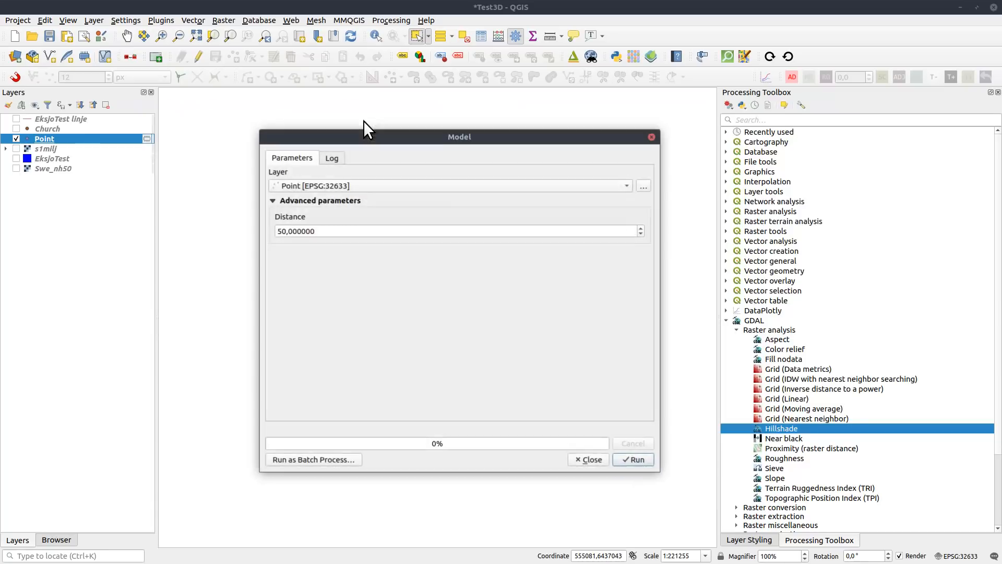
pyautogui.click(270, 201)
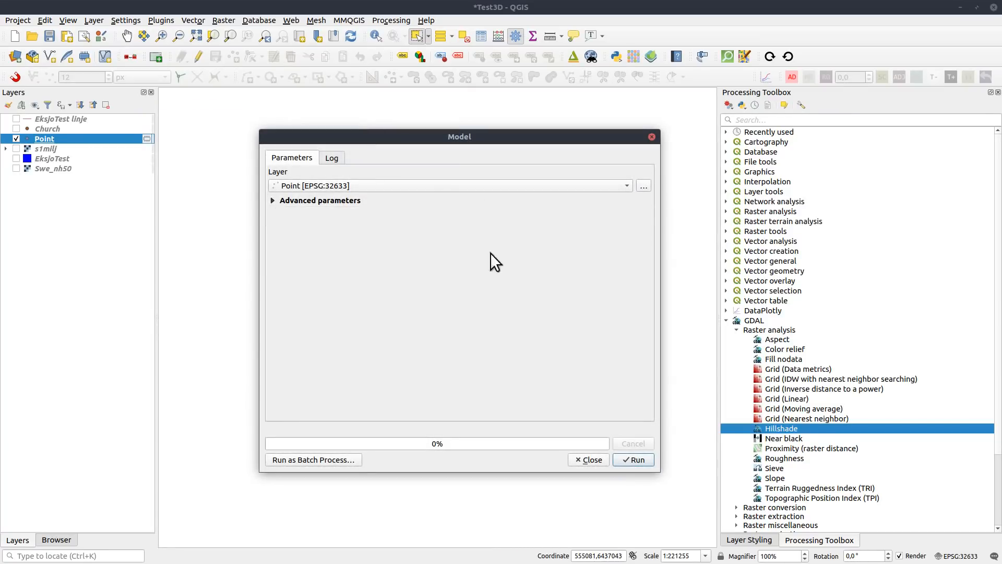
pyautogui.click(272, 201)
pyautogui.click(270, 200)
pyautogui.click(272, 200)
pyautogui.click(271, 199)
pyautogui.click(271, 200)
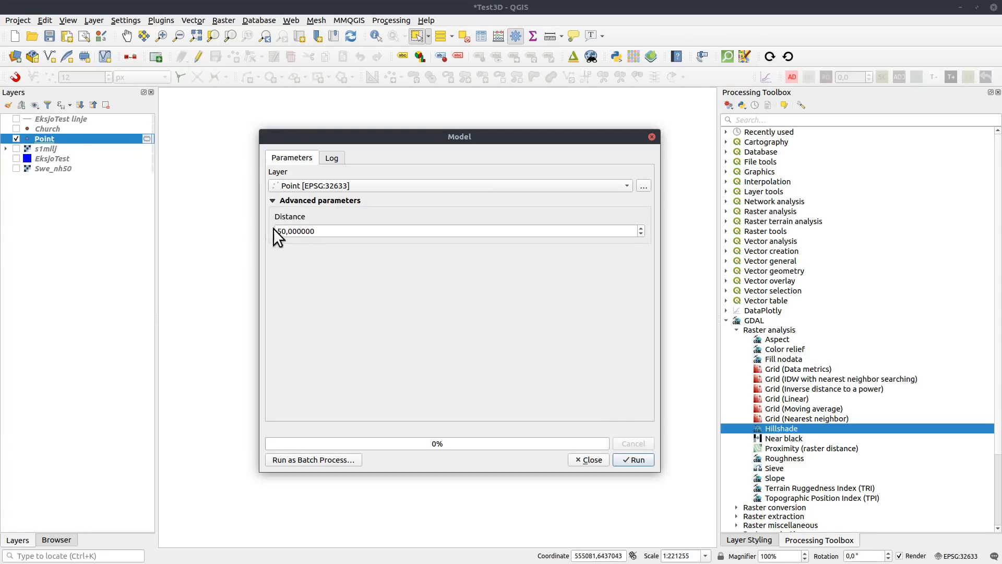
pyautogui.click(272, 201)
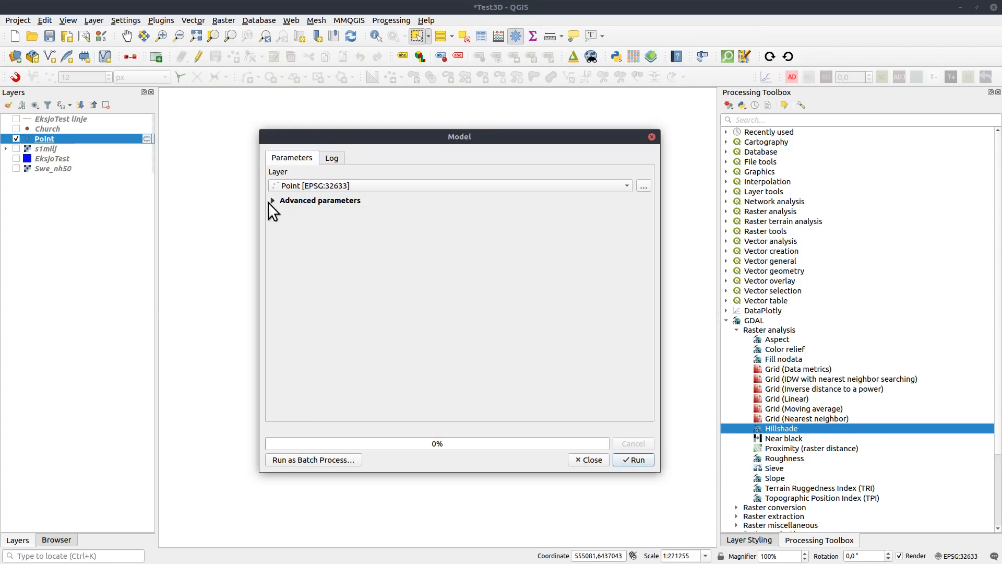
pyautogui.click(637, 459)
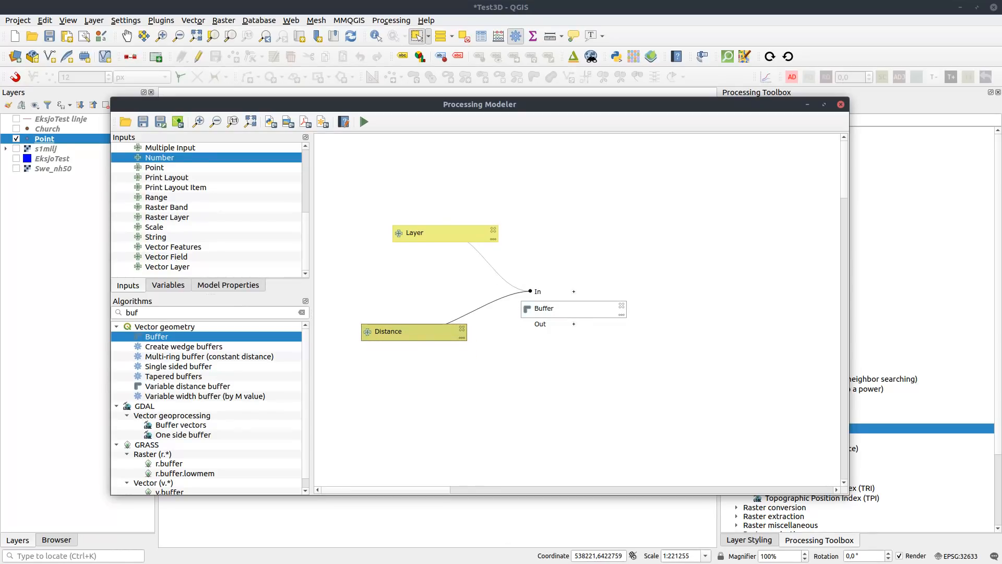
# Explore the Color input's definition options, trying a red default value, and cancel without adding the input.
pyautogui.scroll(5, 305, 187)
pyautogui.doubleClick(155, 186)
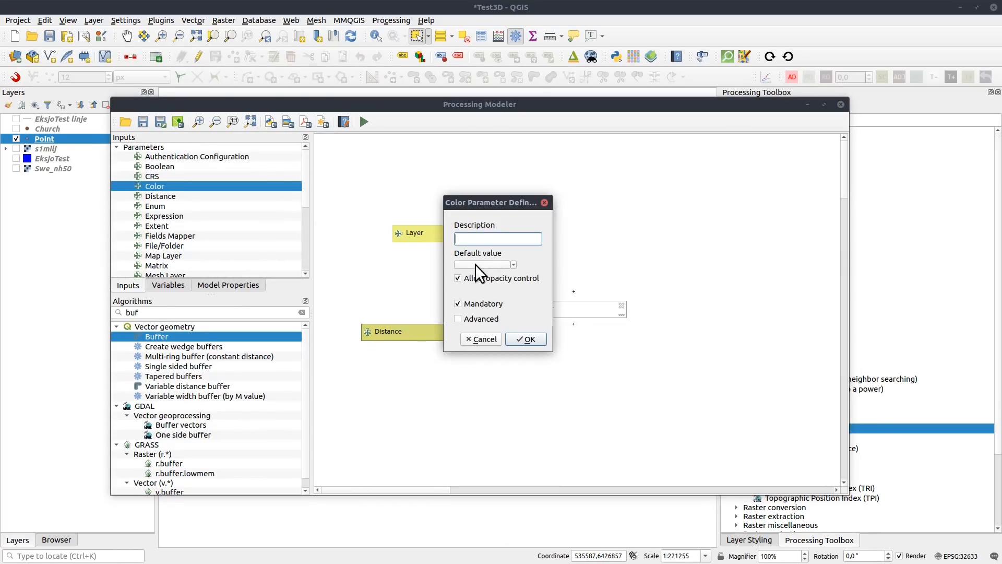
pyautogui.click(513, 265)
pyautogui.click(526, 340)
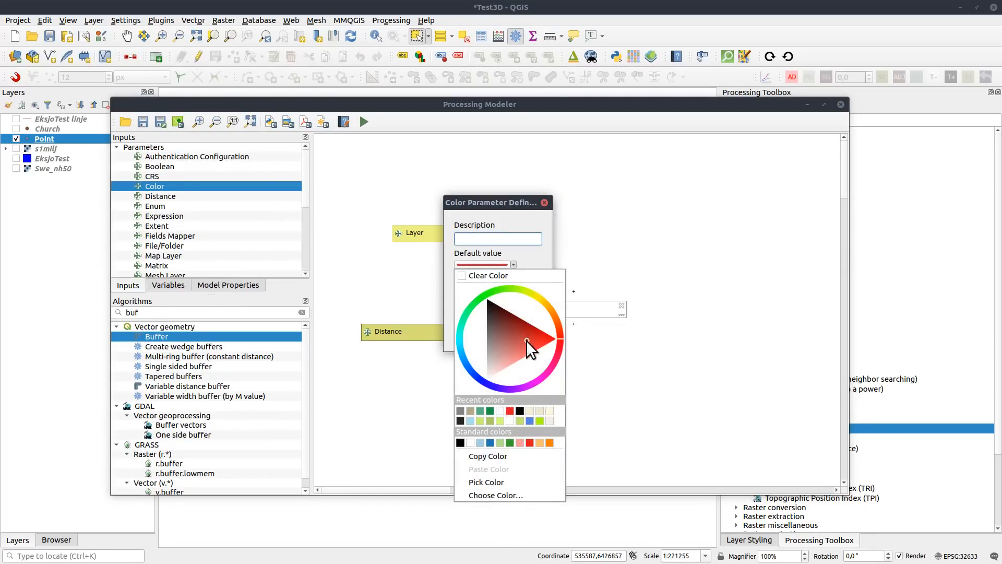
pyautogui.click(520, 254)
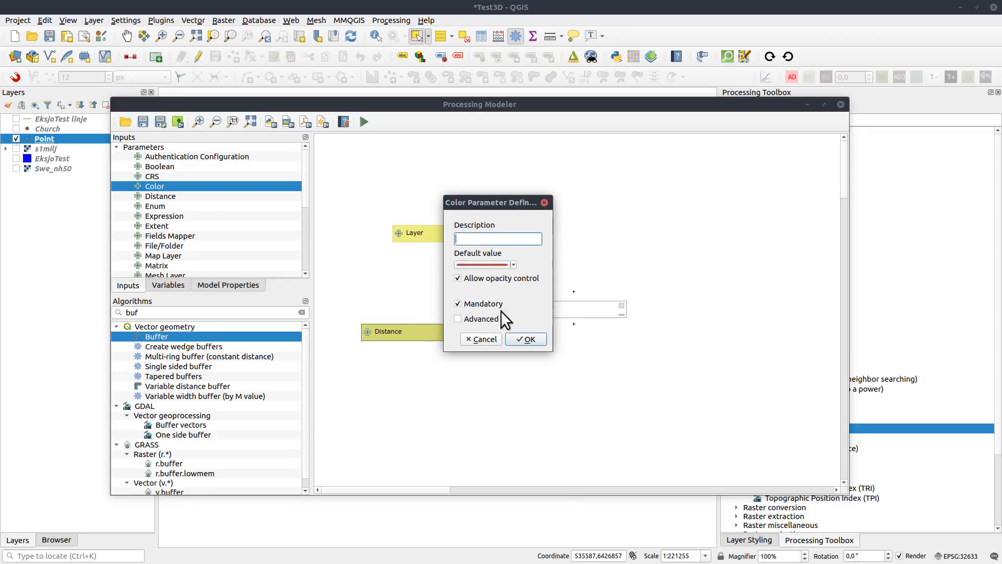
pyautogui.click(485, 340)
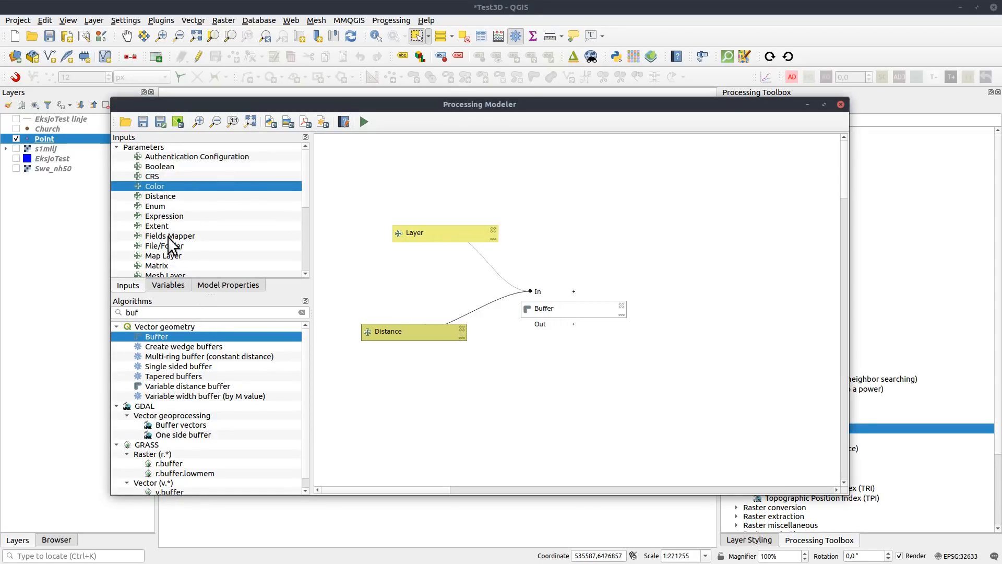
# Examine the File/Folder input's type and file filter options, leave without adding it, and close the Processing Modeler.
pyautogui.moveTo(161, 247); pyautogui.dragTo(447, 198)
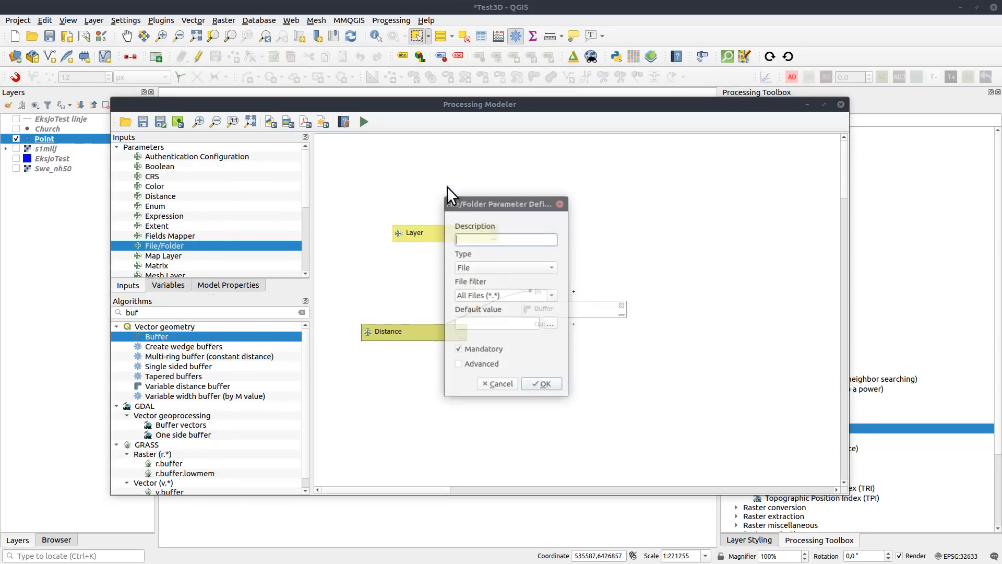
pyautogui.click(554, 295)
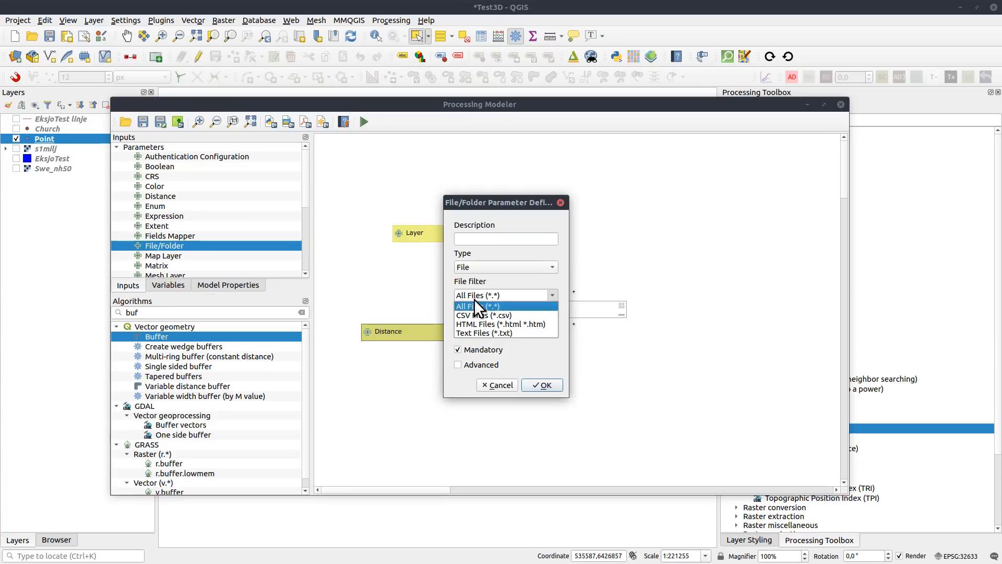
pyautogui.click(530, 343)
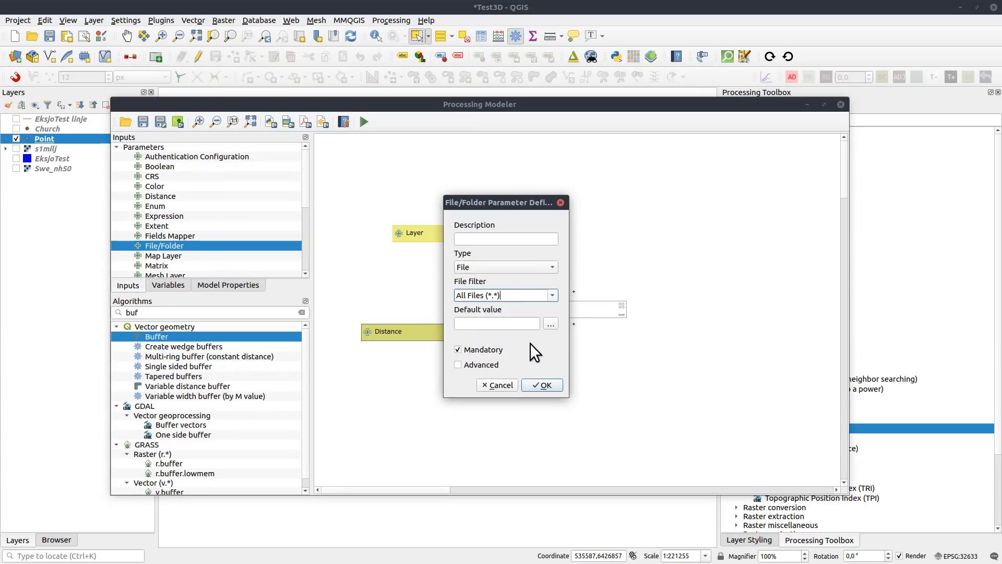
pyautogui.click(501, 270)
pyautogui.click(496, 279)
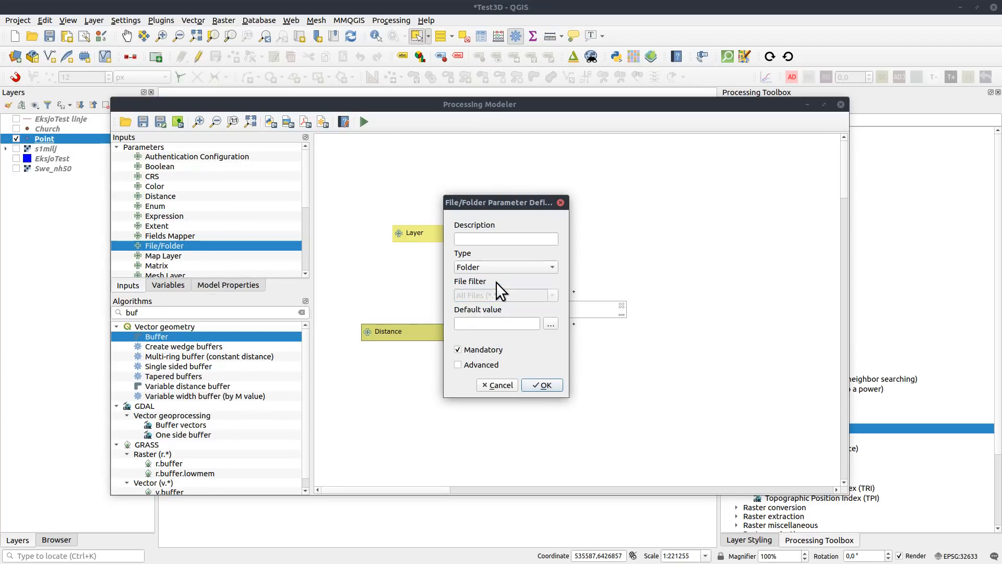
pyautogui.click(552, 267)
pyautogui.click(508, 255)
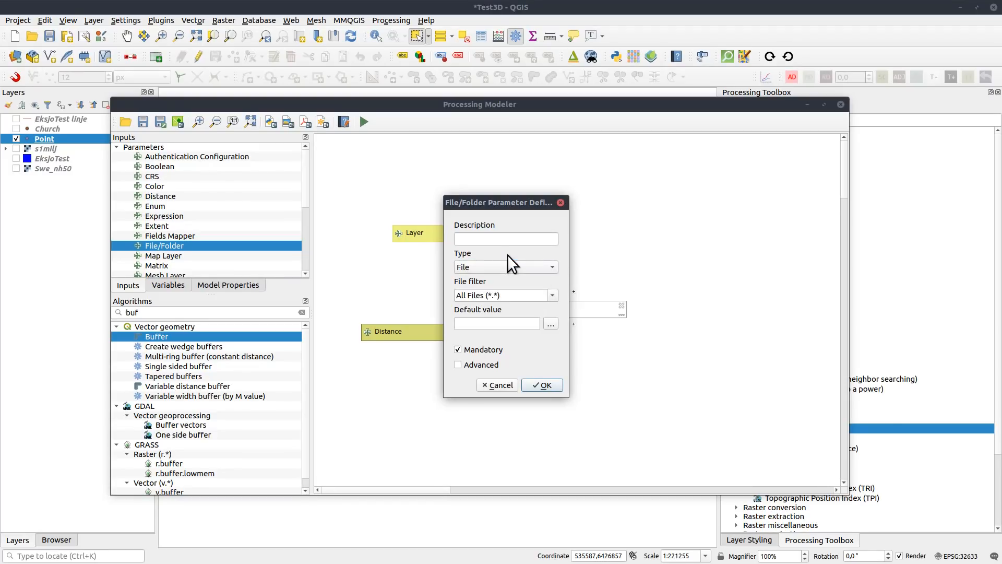
pyautogui.click(532, 384)
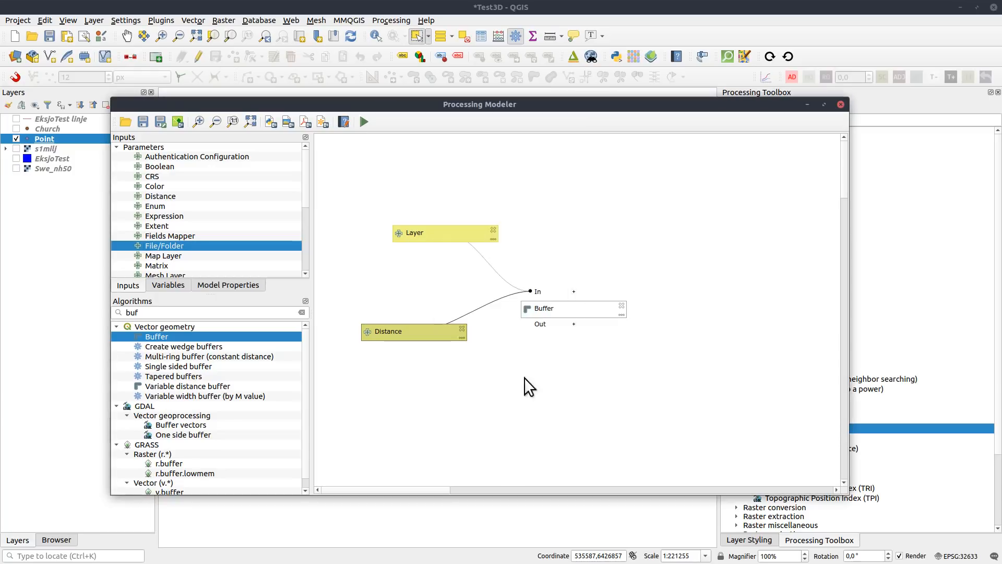
pyautogui.click(841, 104)
# Search the Processing Toolbox for "tile" and examine the Generate XYZ tiles (Directory) parameters, including metatile size and tile dimensions.
pyautogui.click(789, 120)
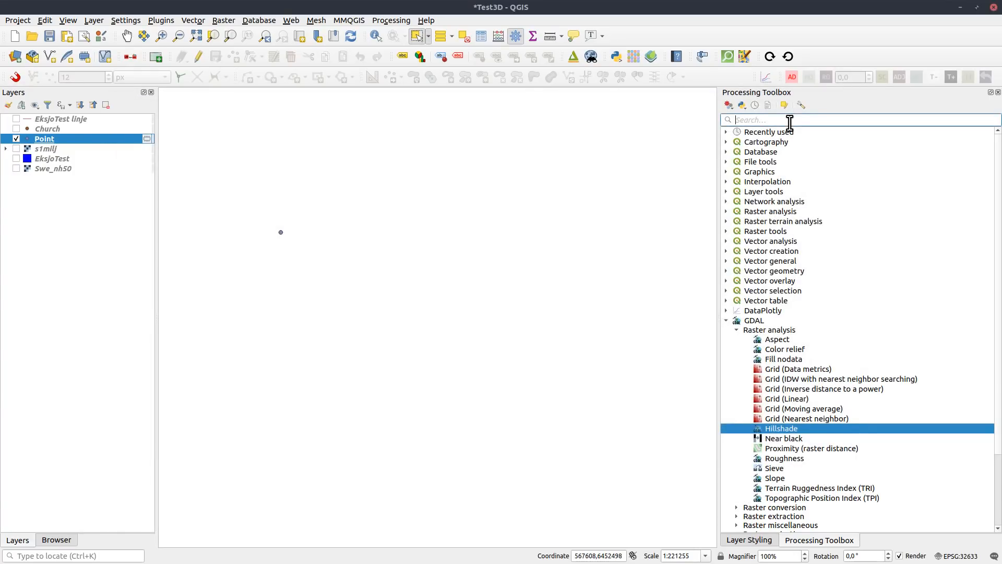
pyautogui.write('tile')
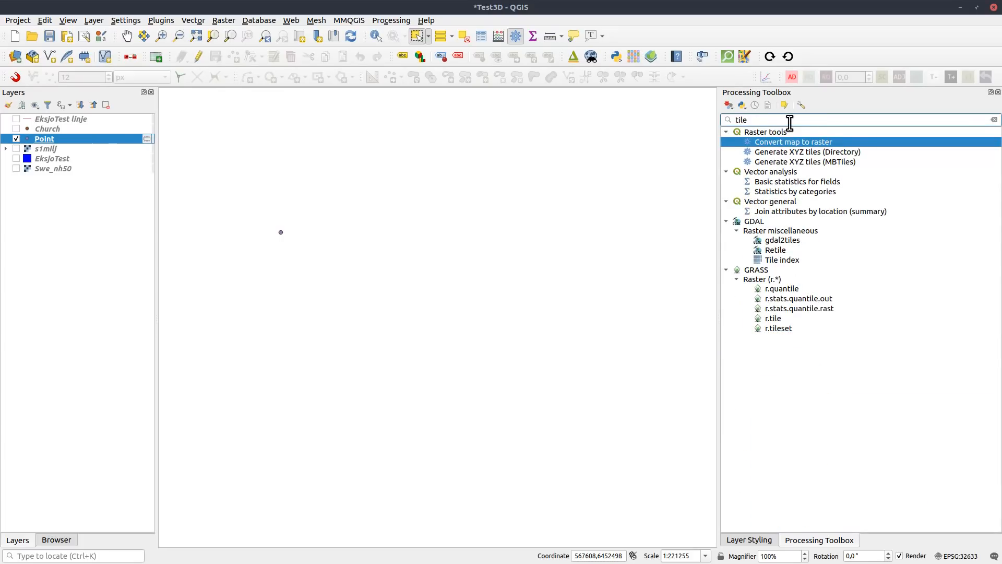
pyautogui.doubleClick(798, 151)
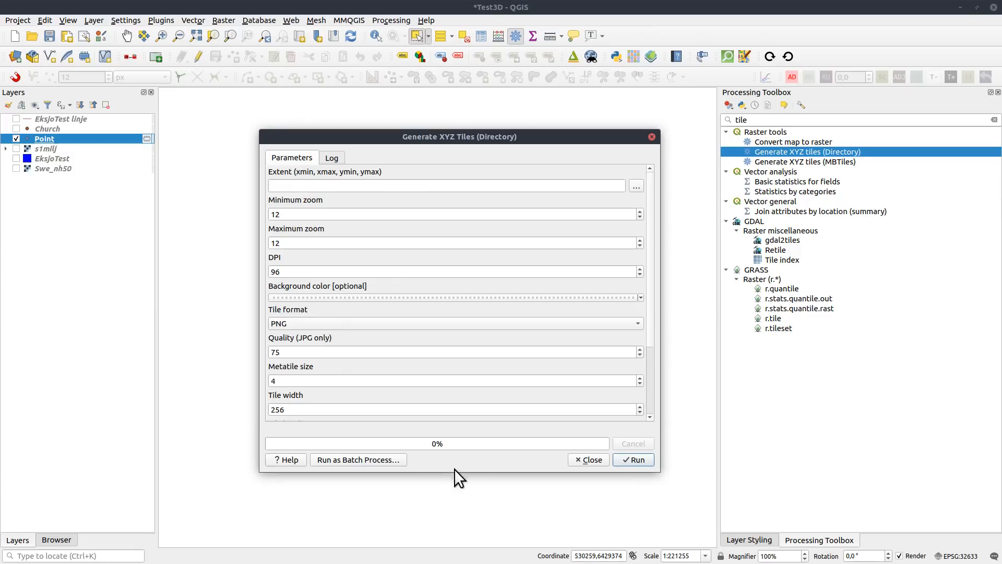
pyautogui.moveTo(459, 473); pyautogui.dragTo(472, 490)
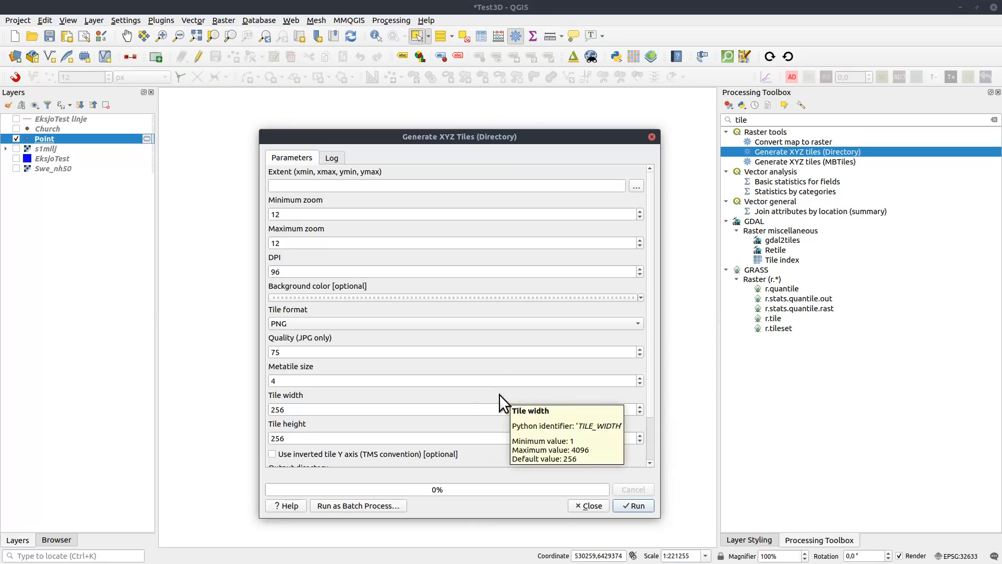
pyautogui.moveTo(648, 355)
pyautogui.mouseDown()
pyautogui.moveTo(648, 415)
pyautogui.moveTo(647, 373)
pyautogui.mouseUp()
pyautogui.scroll(1, 646, 372)
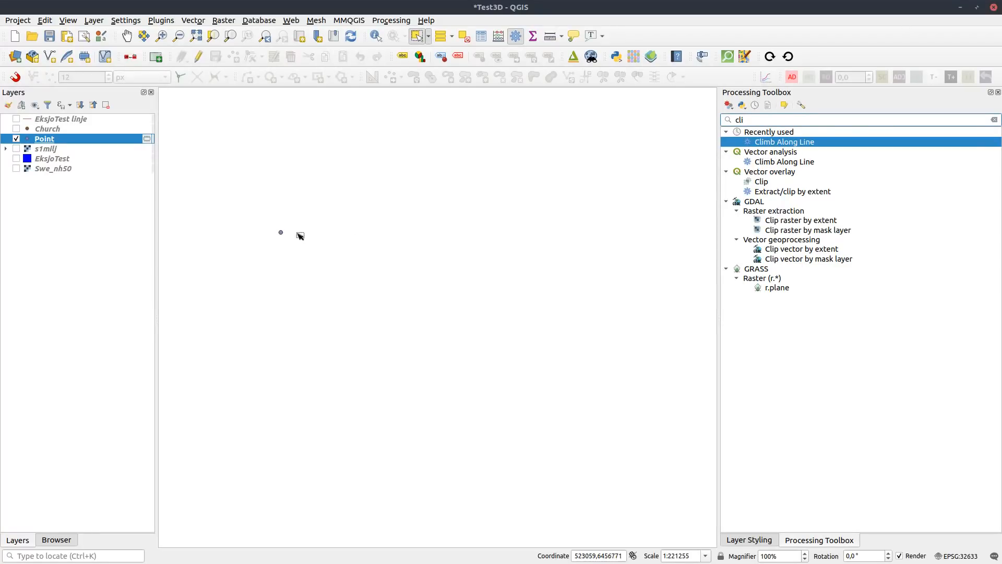
# Turn on the EksjoTest linje layer and zoom the map to its full extent.
pyautogui.click(16, 119)
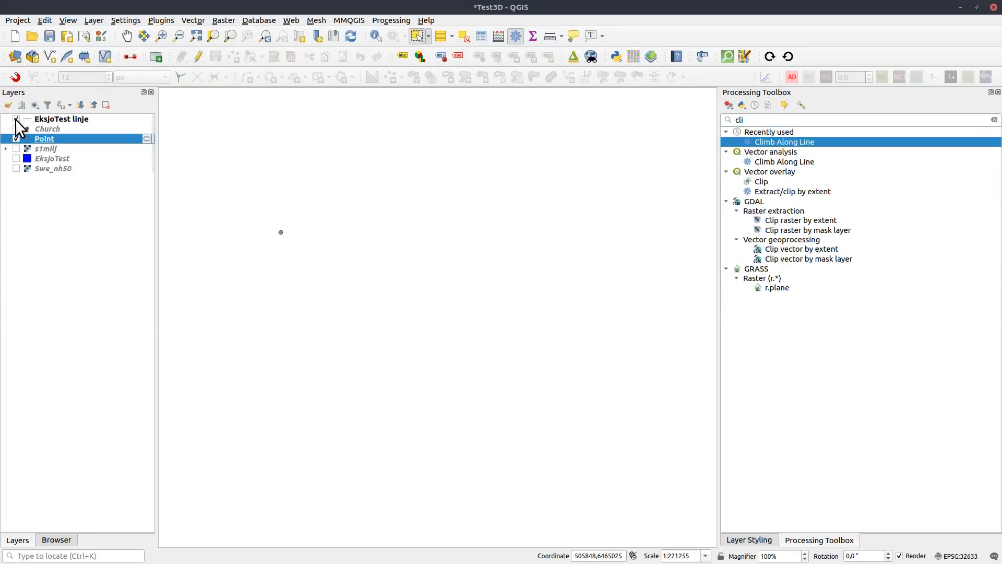
pyautogui.click(59, 117)
pyautogui.rightClick(59, 116)
pyautogui.click(86, 122)
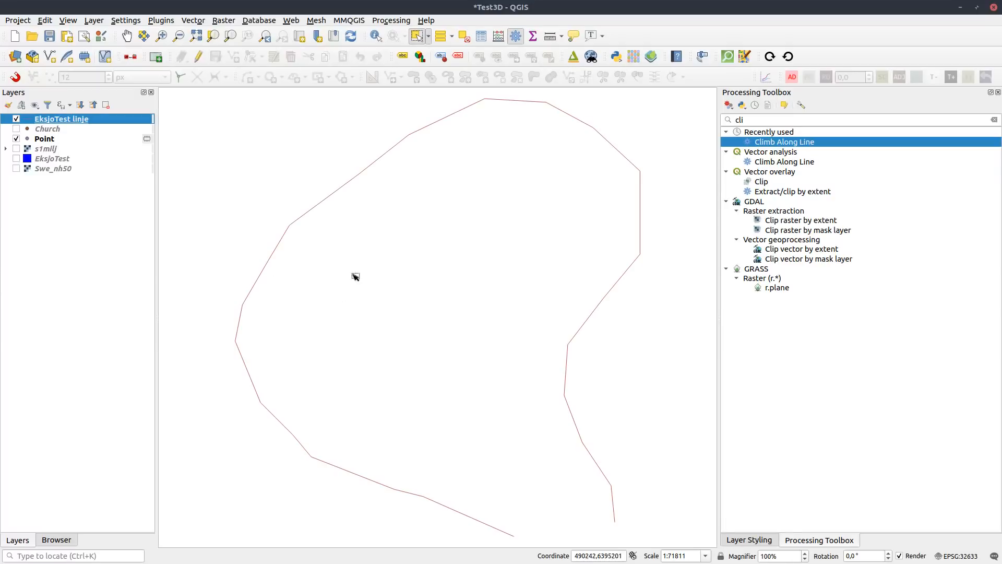
pyautogui.moveTo(437, 357); pyautogui.dragTo(419, 352)
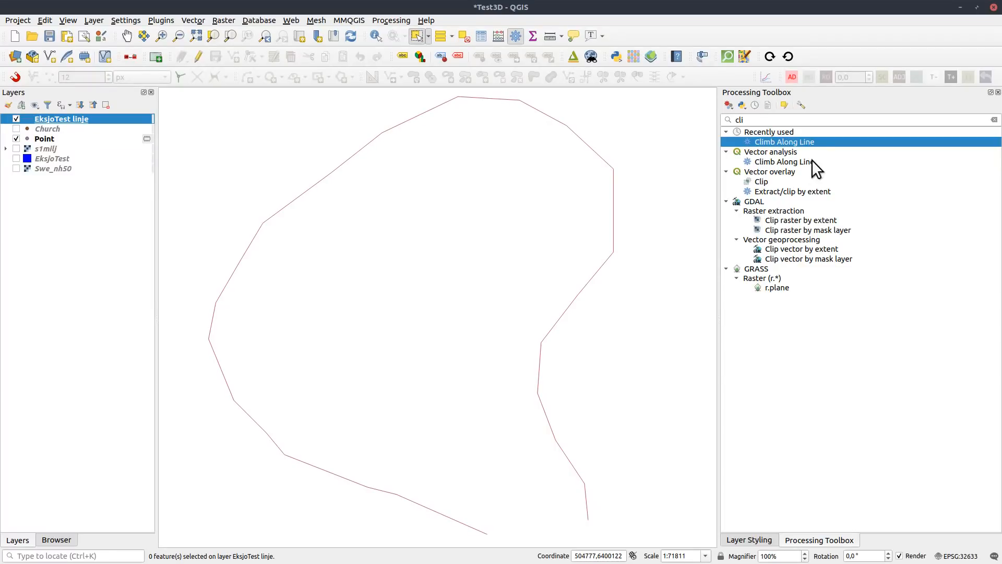
# Run Climb Along Line on the EksjoTest linje layer with a temporary output layer, and close the dialog.
pyautogui.doubleClick(793, 139)
pyautogui.moveTo(465, 140)
pyautogui.mouseDown()
pyautogui.moveTo(493, 139)
pyautogui.moveTo(458, 120)
pyautogui.moveTo(472, 135)
pyautogui.moveTo(475, 124)
pyautogui.mouseUp()
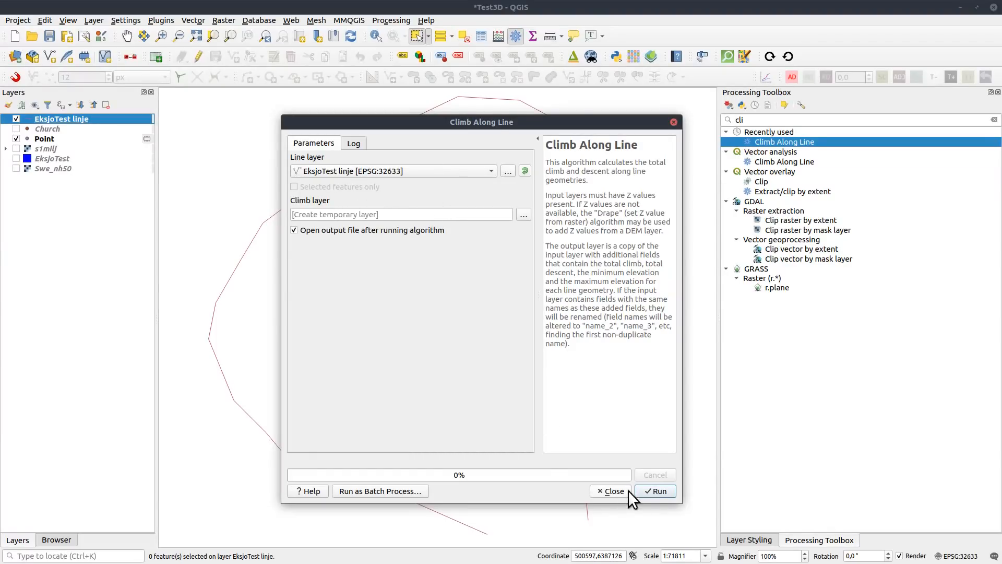
pyautogui.click(658, 491)
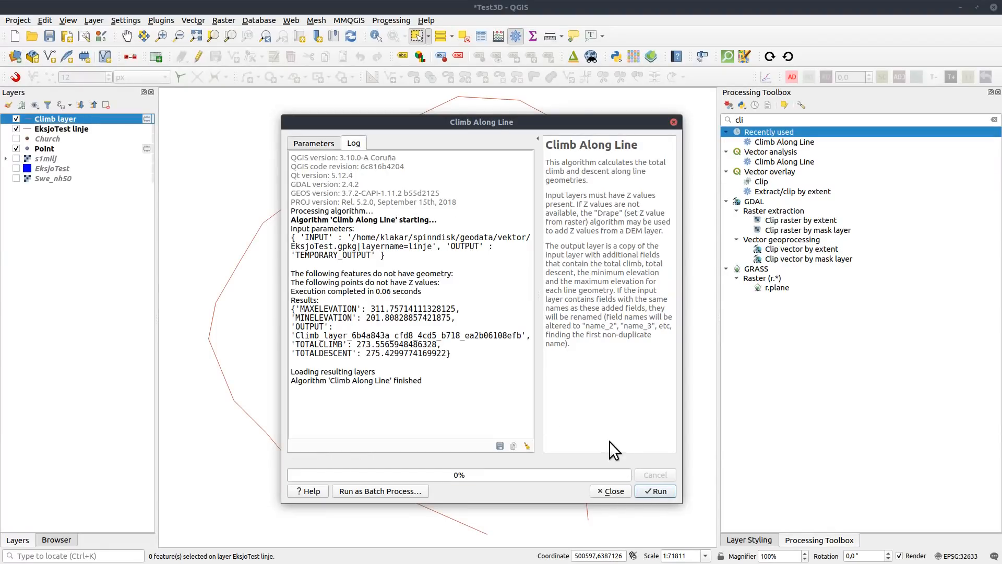
pyautogui.click(622, 493)
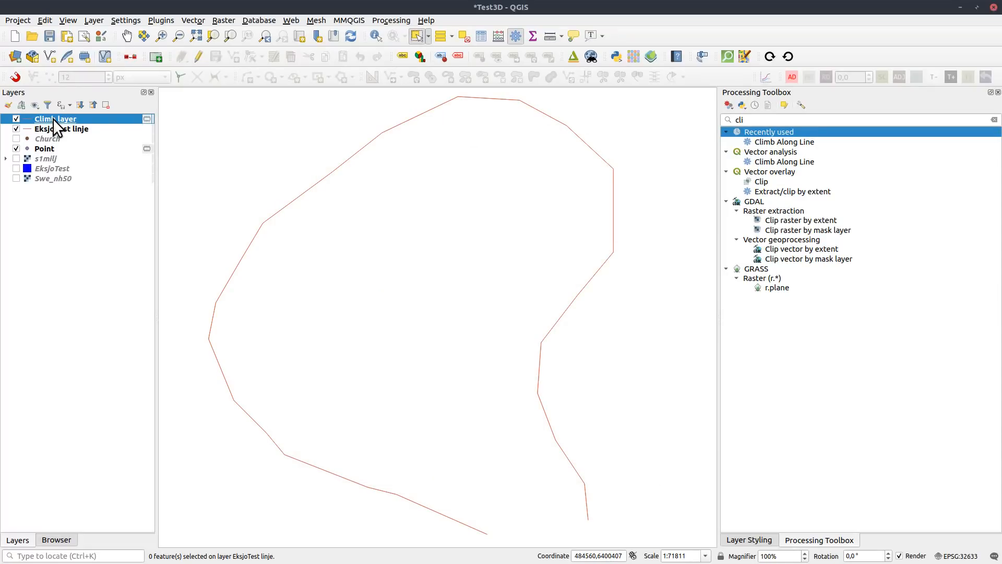
# Review the climb, descent, minelev and maxelev values in the Climb layer's attribute table at full column width, and close it.
pyautogui.press('F6')
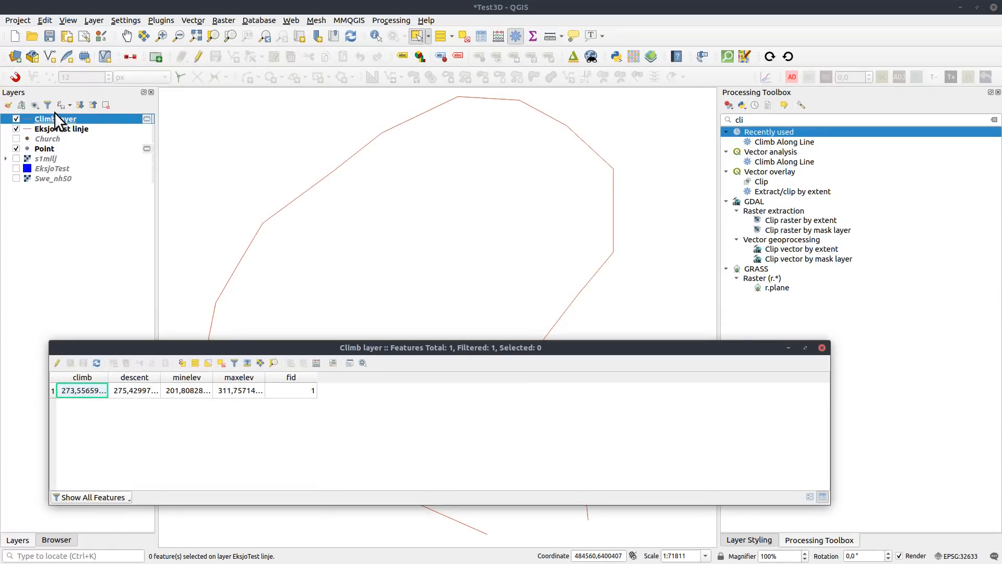
pyautogui.moveTo(108, 379); pyautogui.dragTo(434, 377)
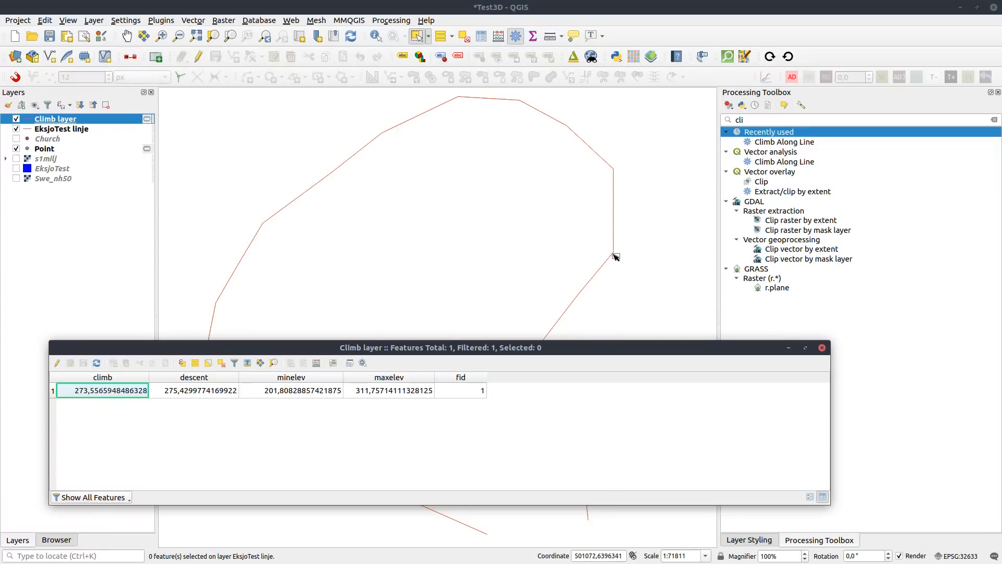
pyautogui.click(823, 349)
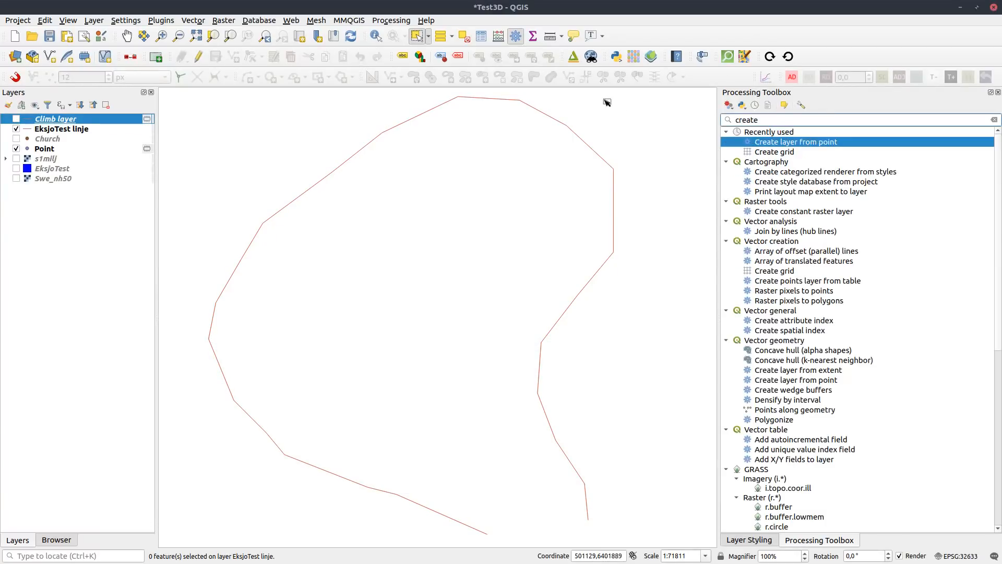
# Examine the Create grid algorithm's parameters, including the grid CRS and spacing settings, and close it without running.
pyautogui.doubleClick(778, 151)
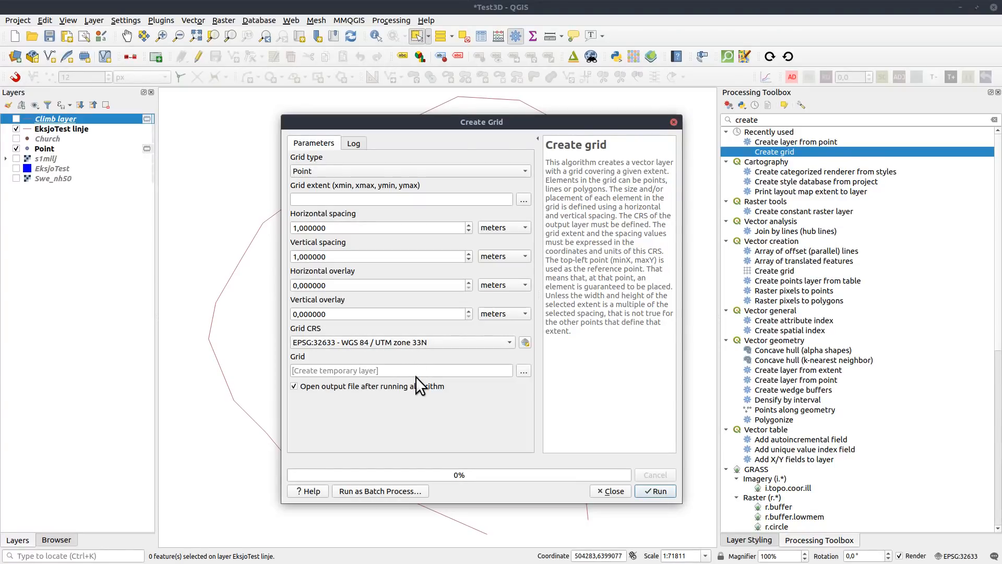
pyautogui.moveTo(493, 119); pyautogui.dragTo(428, 102)
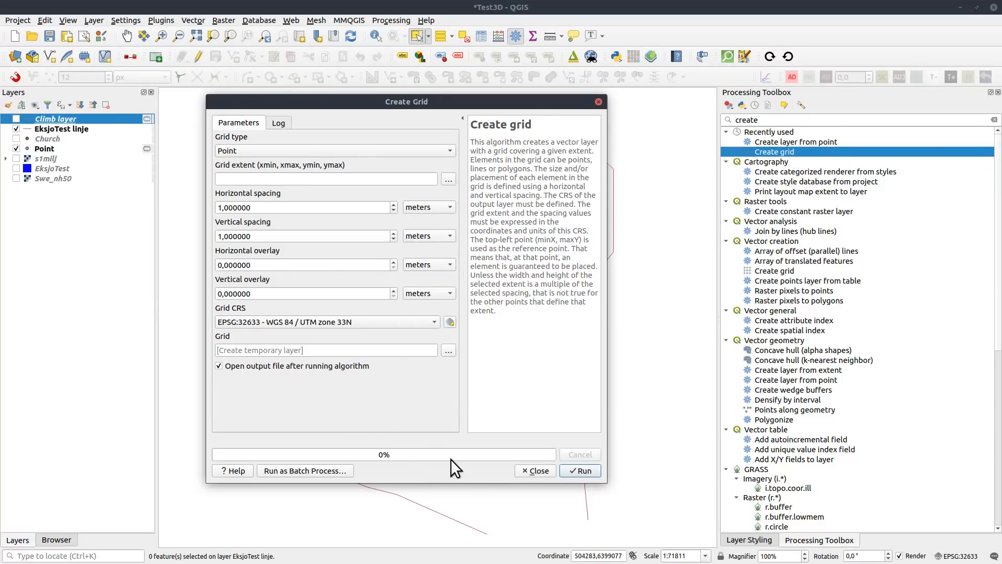
pyautogui.press('Escape')
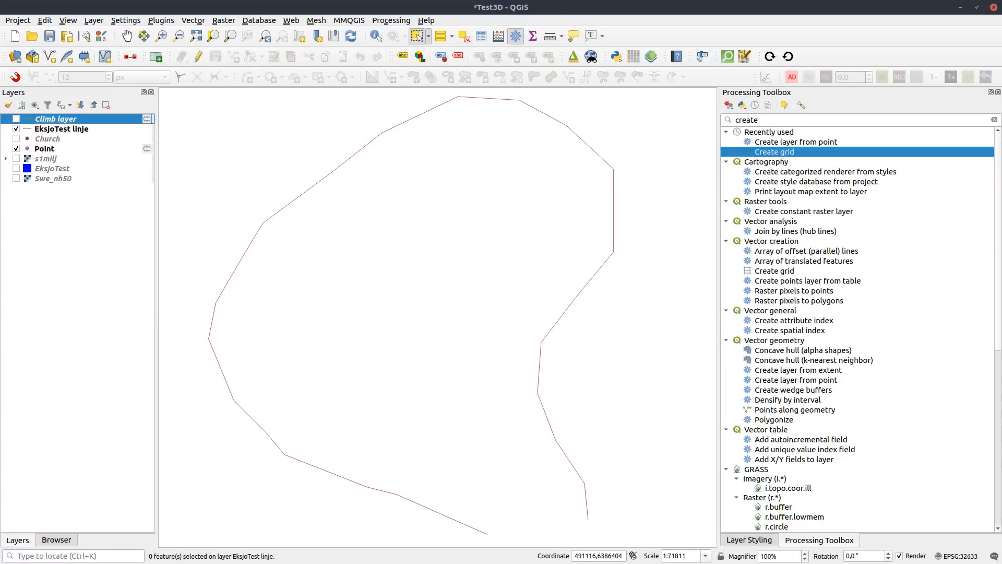
# Switch to the QGIS 3.10 changelog in Firefox and go back to its Map Tools and Symbology entries.
pyautogui.hotkey('alt', 'Tab')
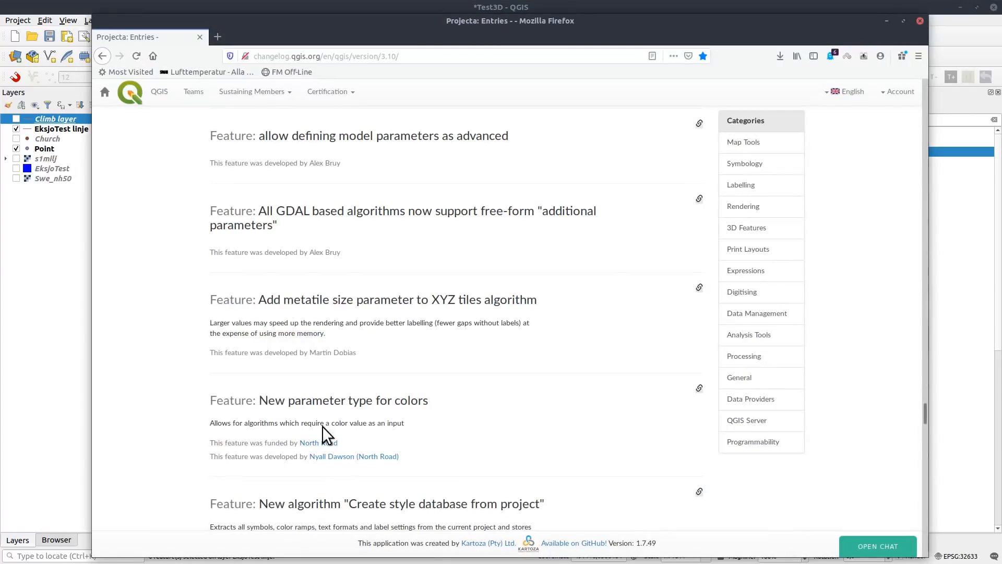
pyautogui.moveTo(925, 415); pyautogui.dragTo(923, 160)
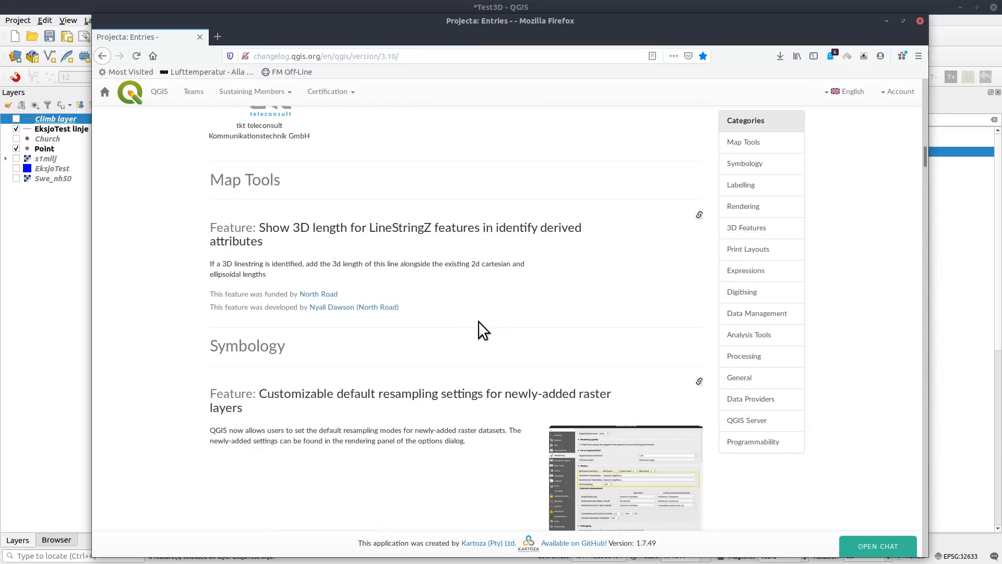
pyautogui.scroll(1, 449, 320)
pyautogui.scroll(-1, 431, 318)
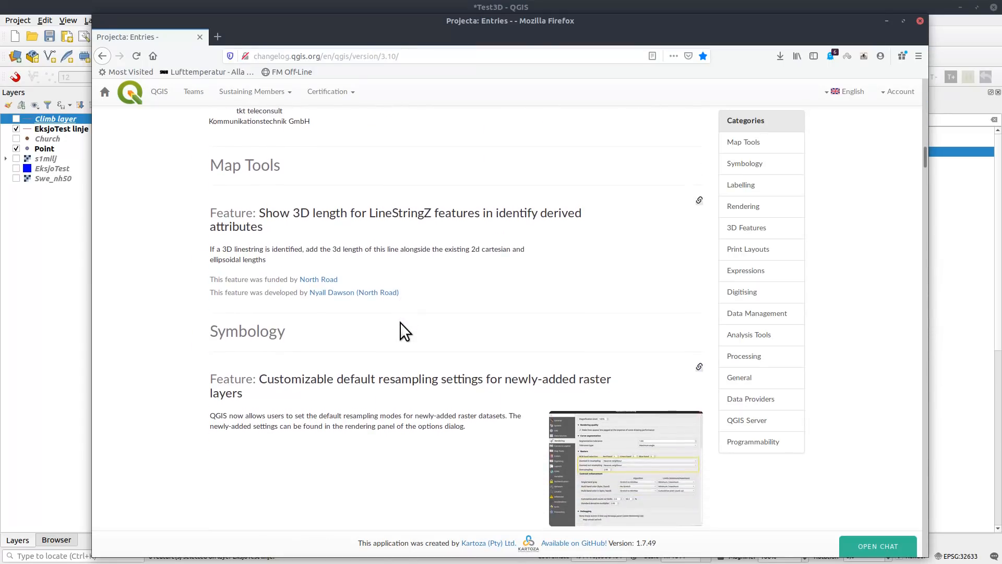
# Browse the QGIS 3.10 changelog's Symbology and Labelling feature entries, and return to the banner and sponsors at the page's beginning.
pyautogui.scroll(-4, 365, 303)
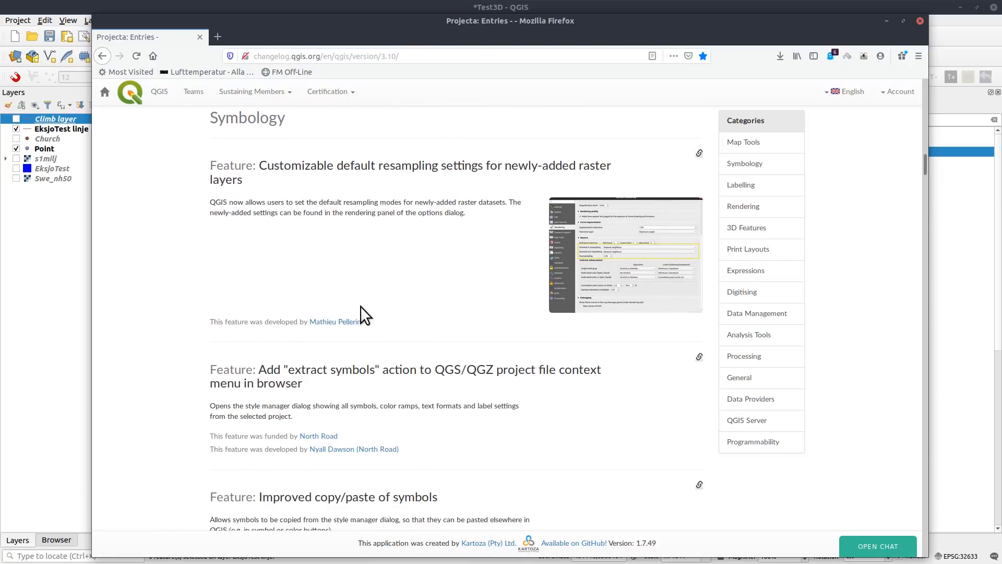
pyautogui.scroll(-1, 360, 306)
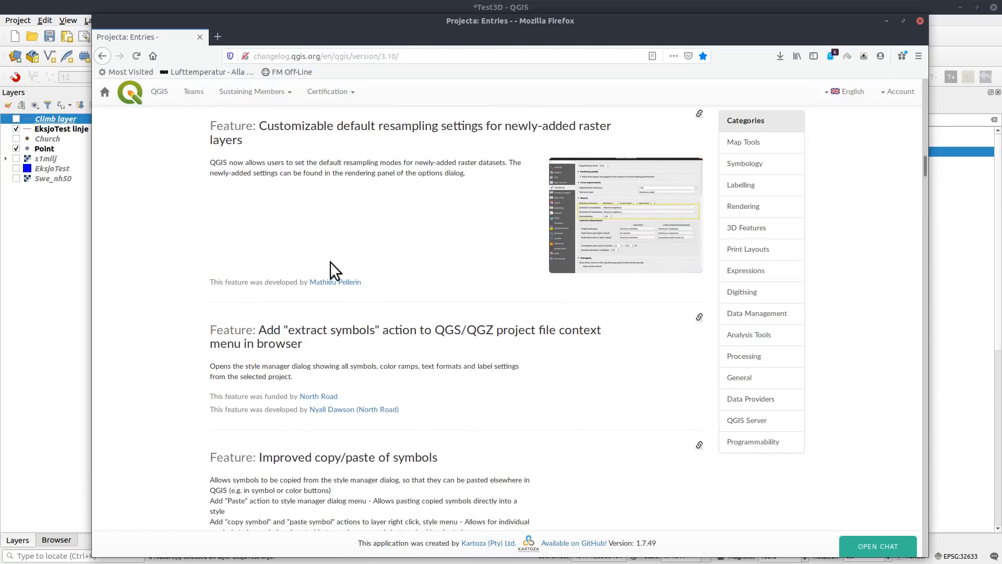
pyautogui.scroll(2, 330, 263)
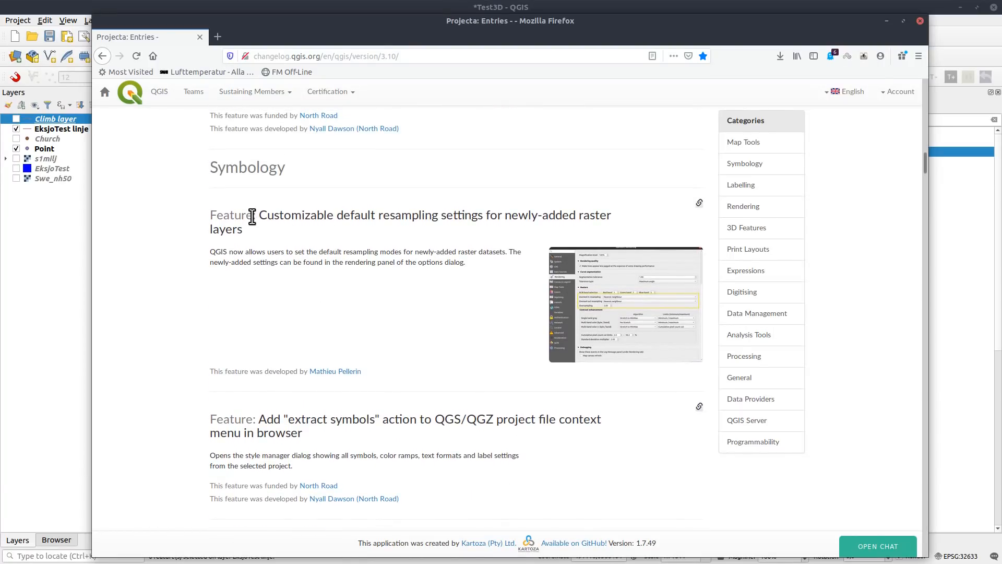
pyautogui.scroll(1, 352, 297)
pyautogui.scroll(-1, 354, 298)
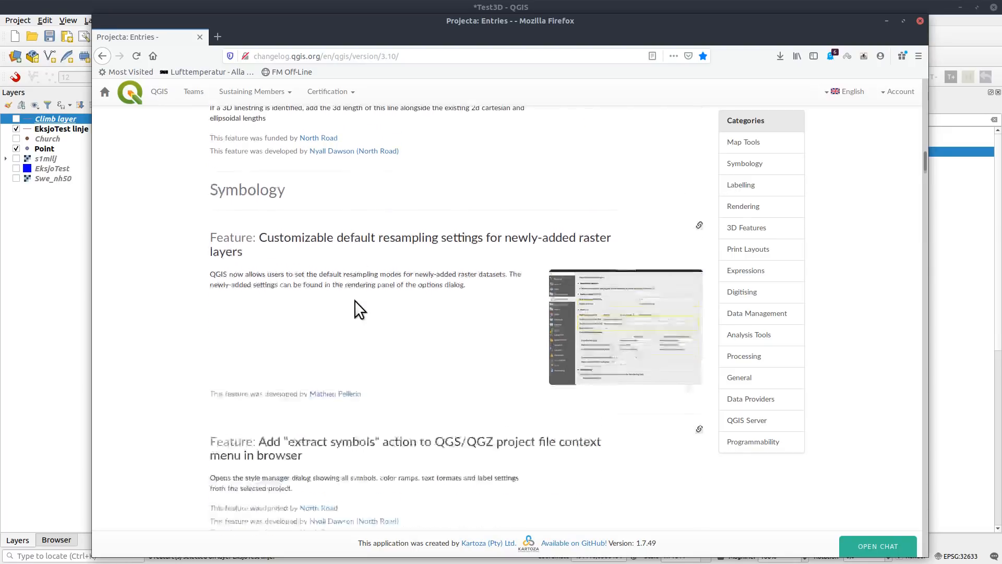
pyautogui.scroll(-15, 355, 300)
pyautogui.scroll(-8, 358, 301)
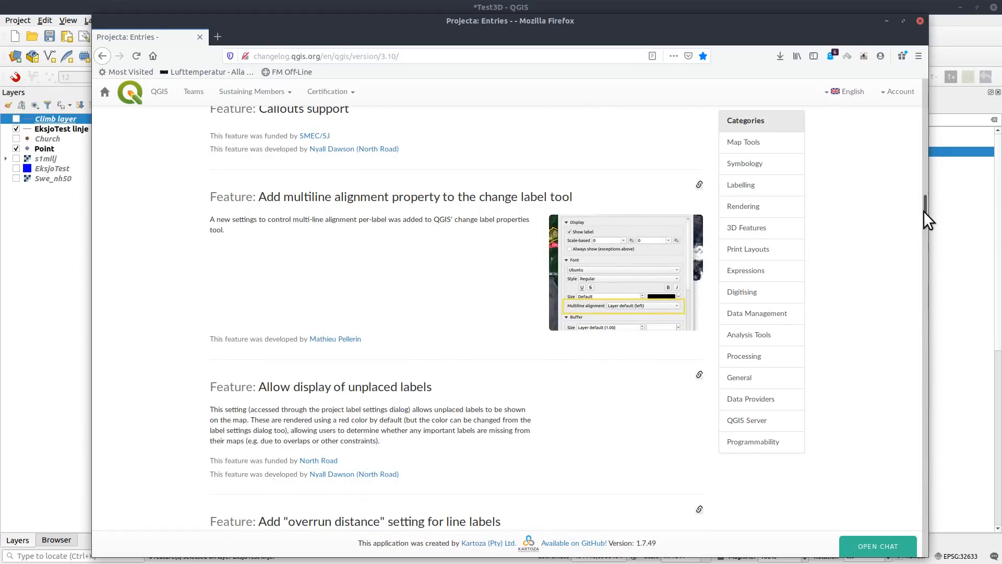
pyautogui.moveTo(924, 208); pyautogui.dragTo(923, 98)
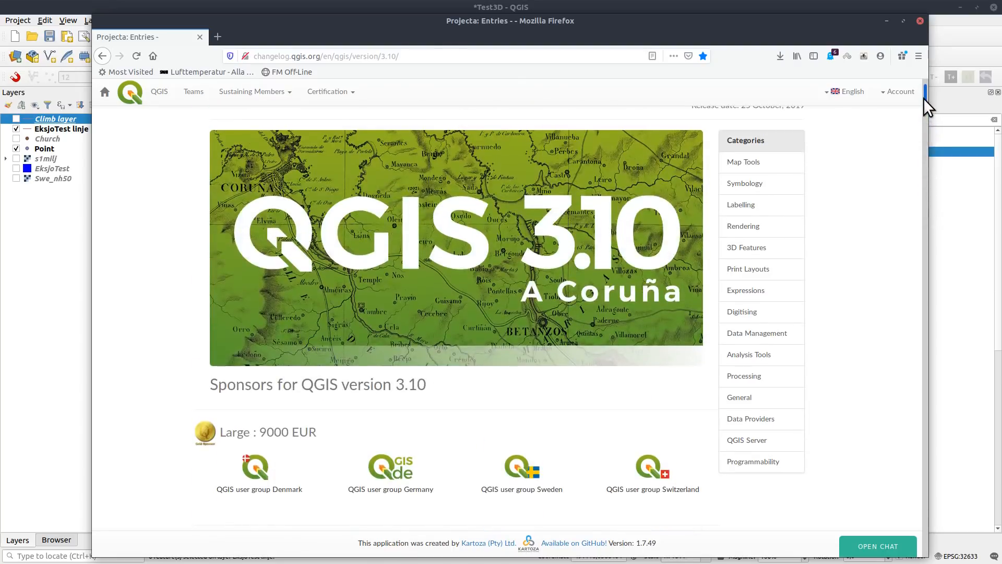